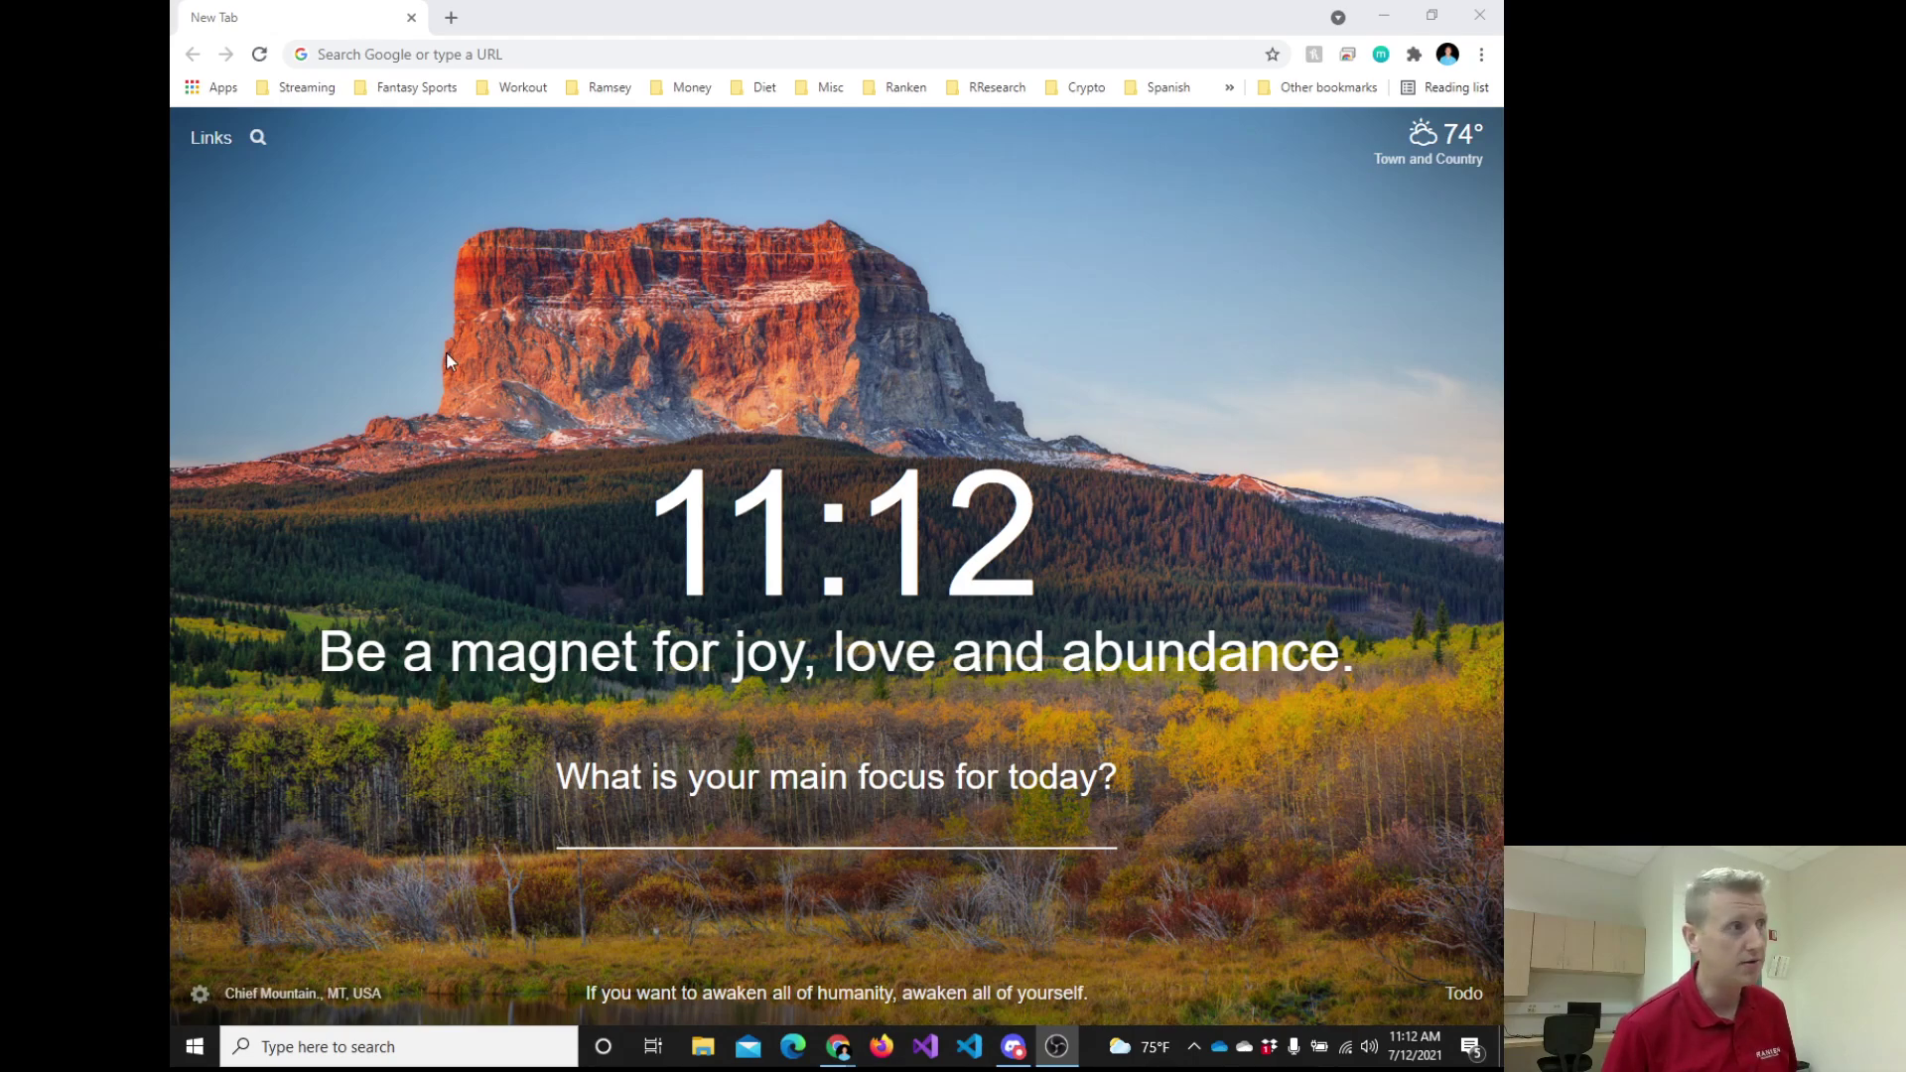
# Search Google for 'minecraft forge' from the new tab, then highlight the query in the results page.
pyautogui.click(369, 64)
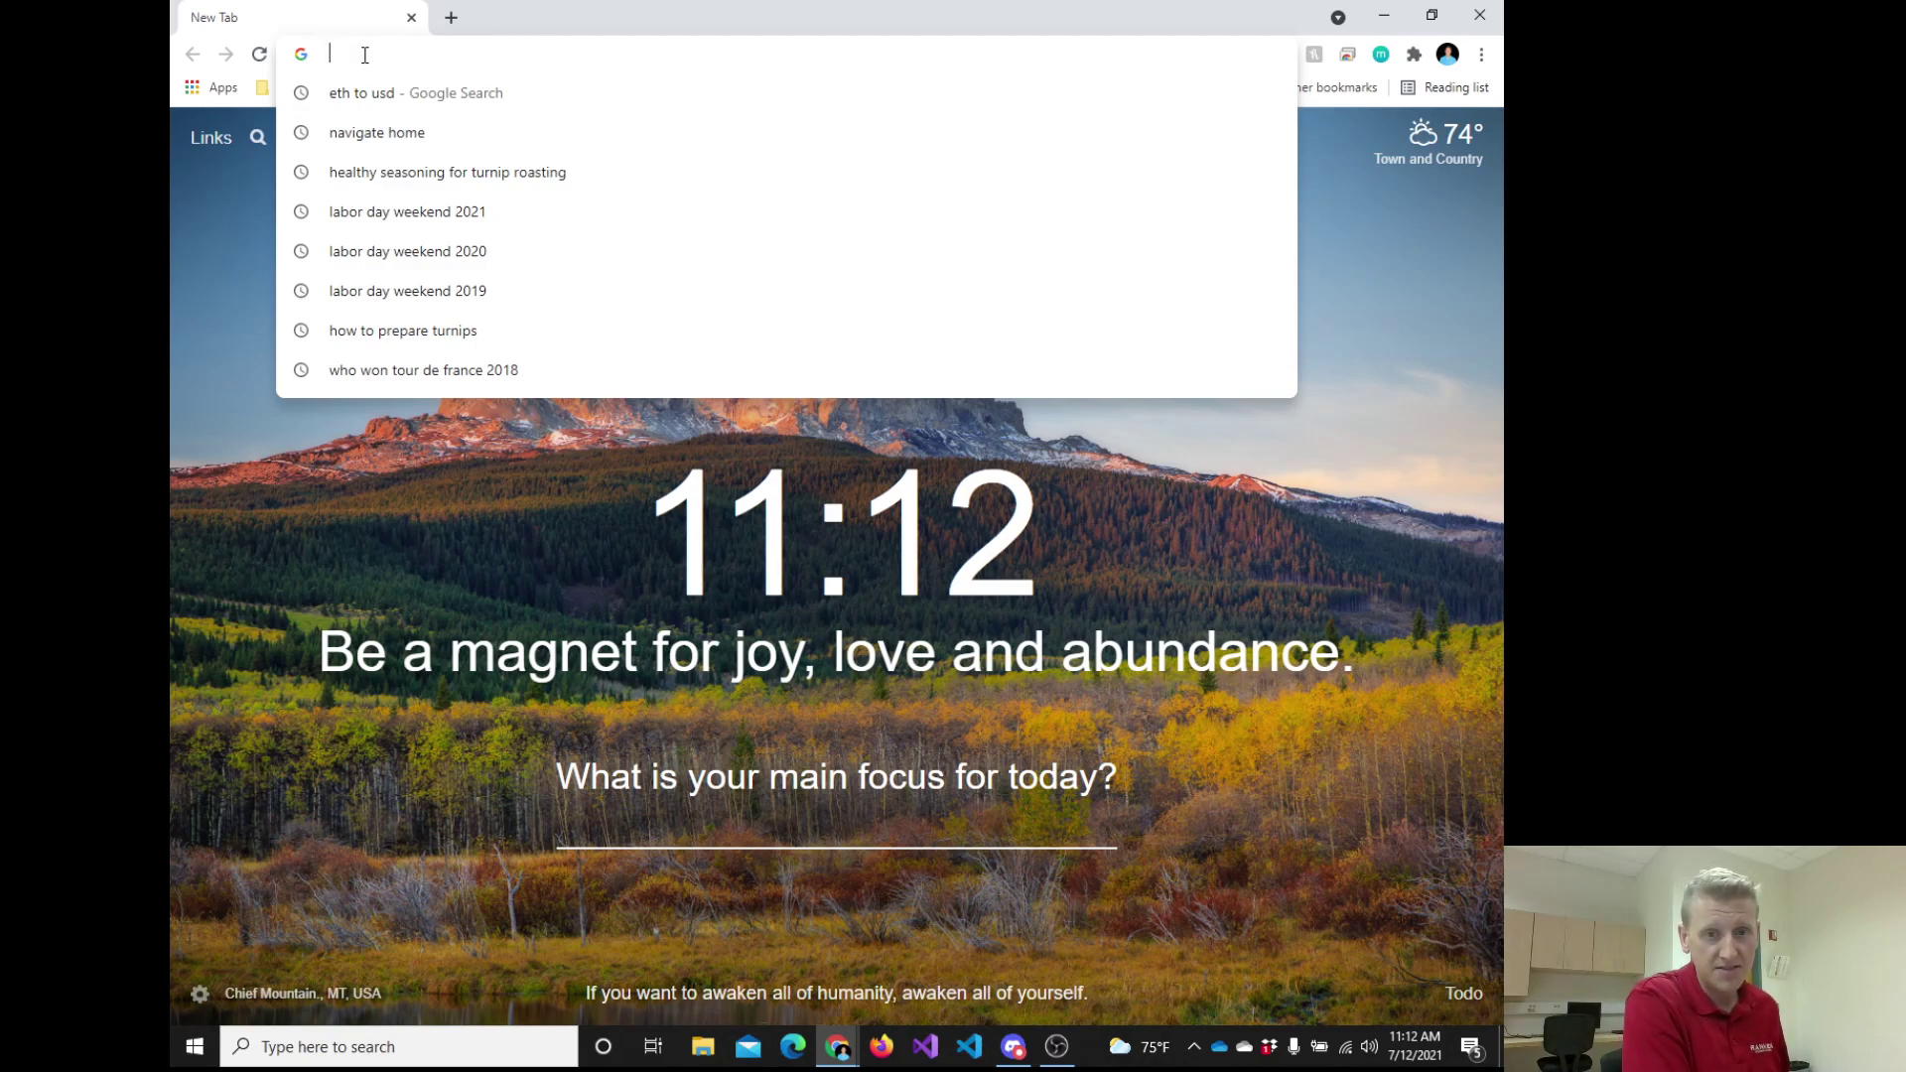
pyautogui.write('minecra')
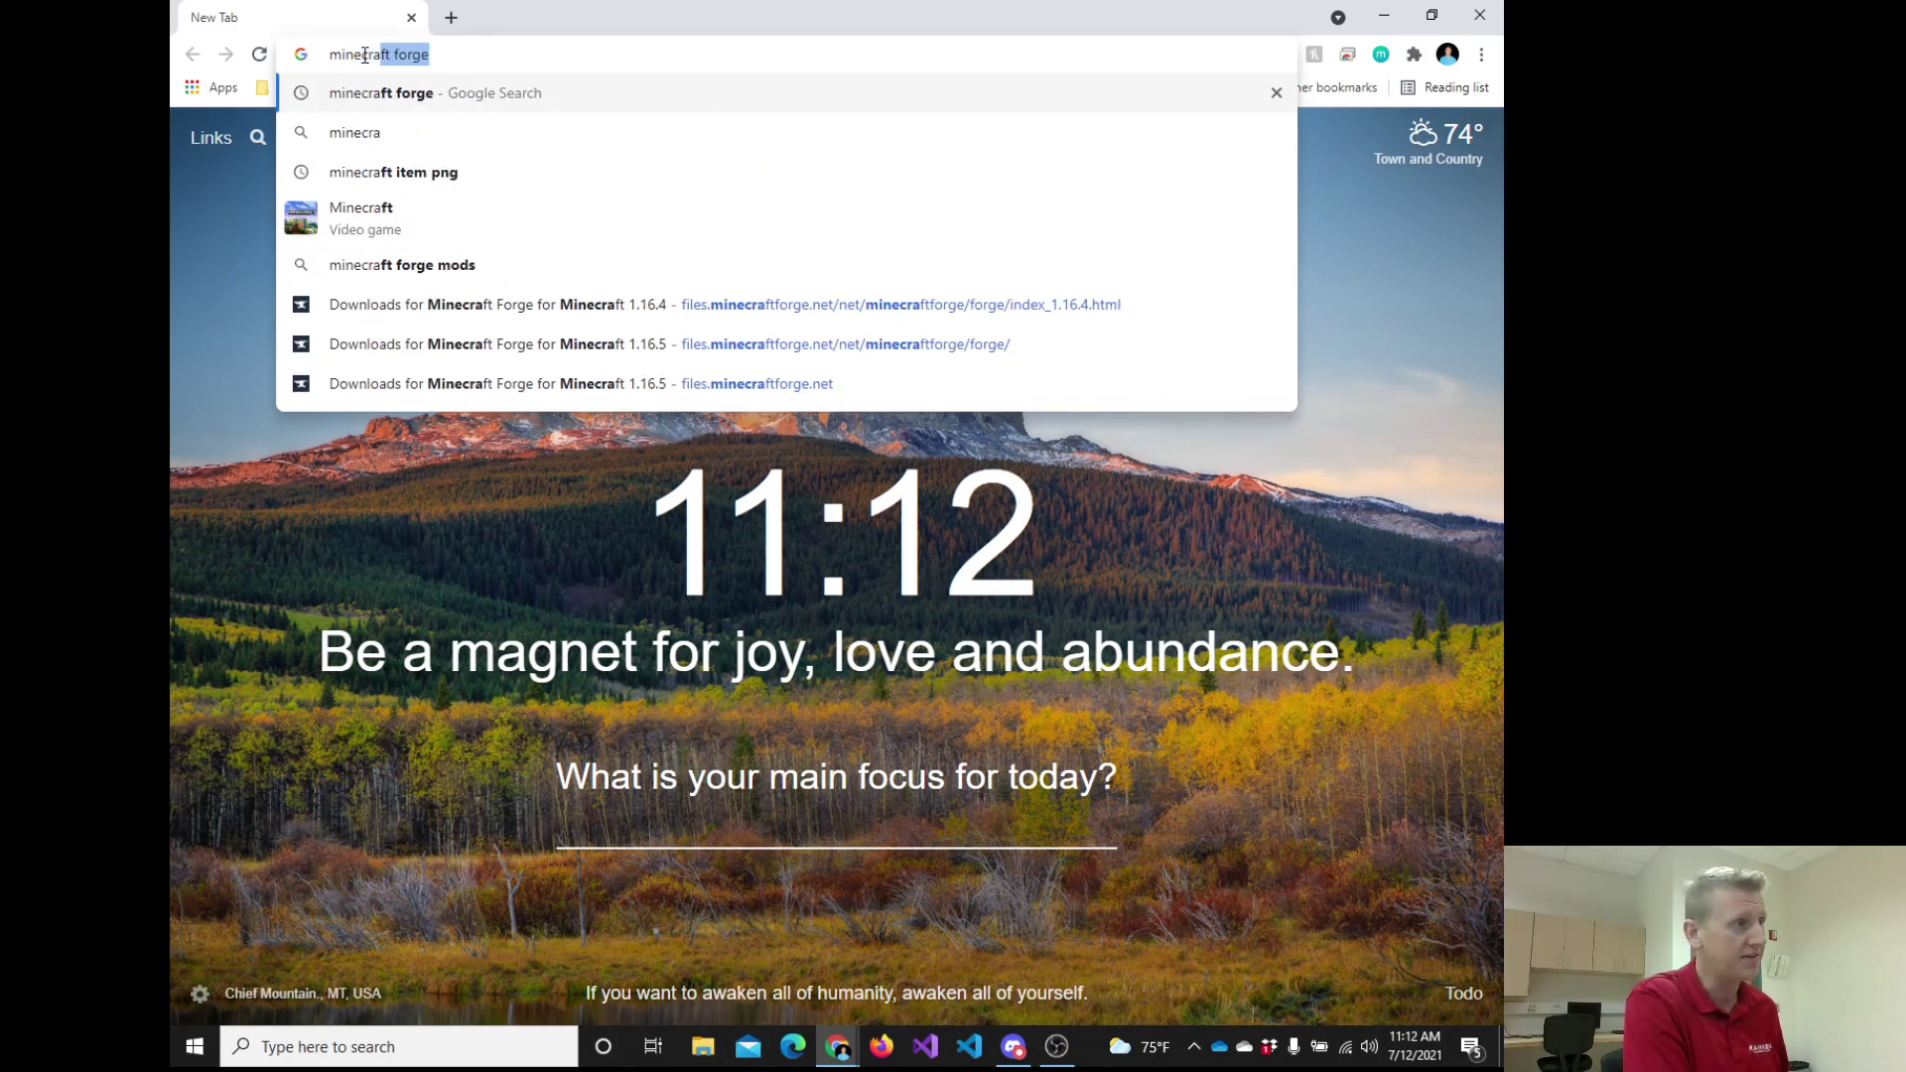
pyautogui.write('ft forge')
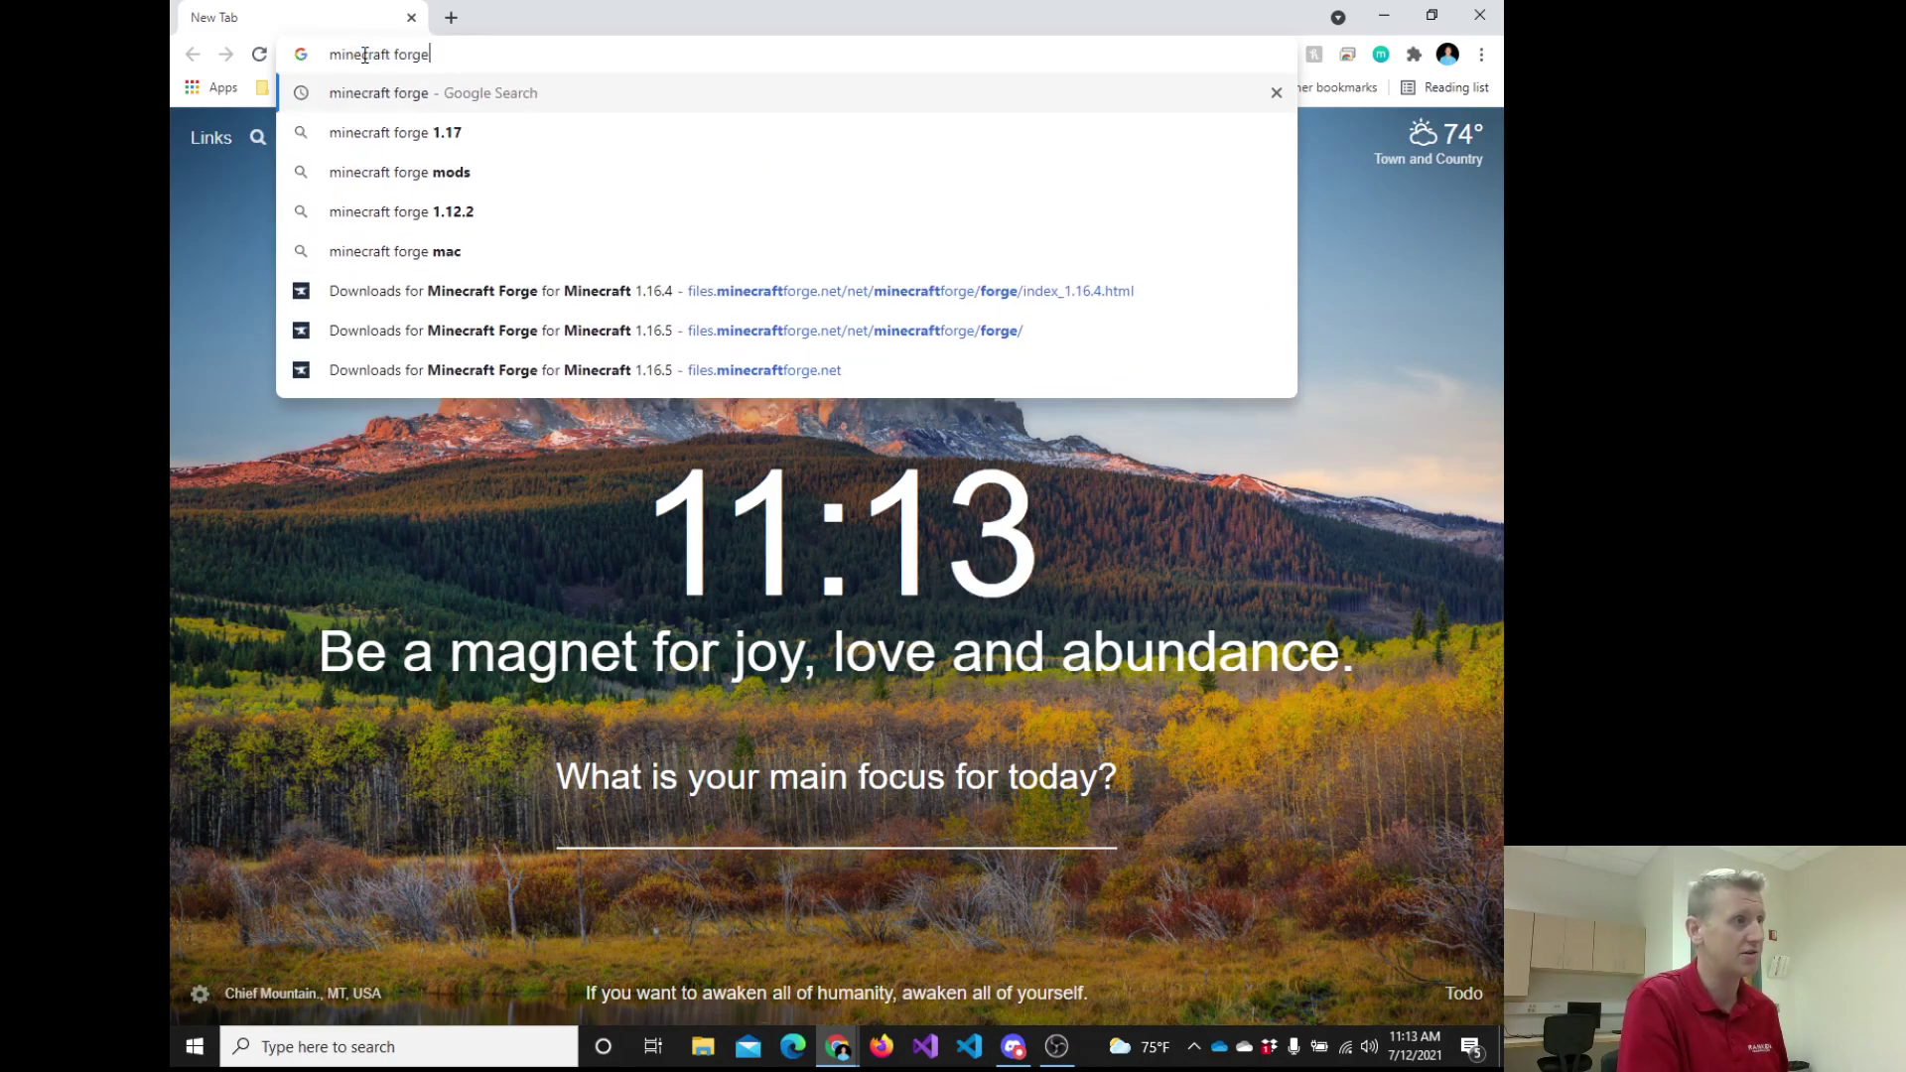
pyautogui.press('Return')
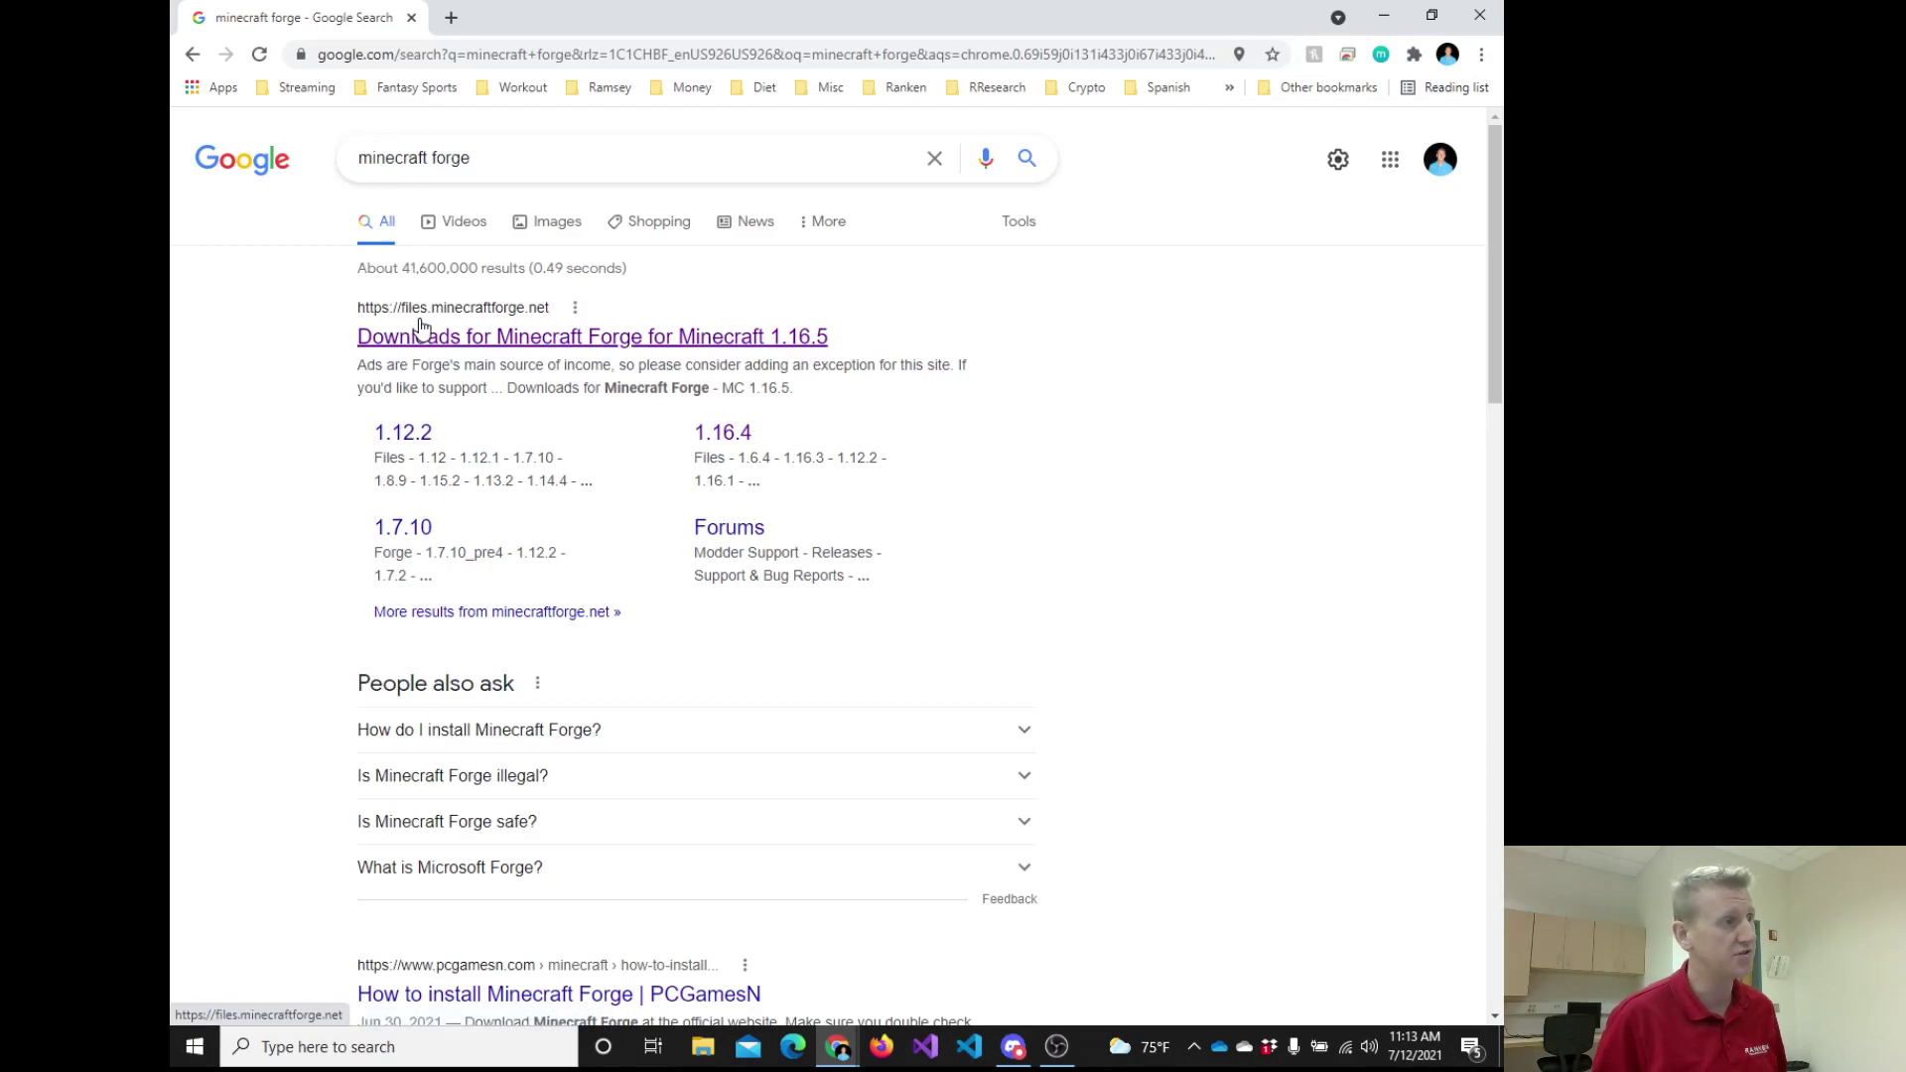
pyautogui.moveTo(523, 158); pyautogui.dragTo(341, 181)
pyautogui.click(553, 169)
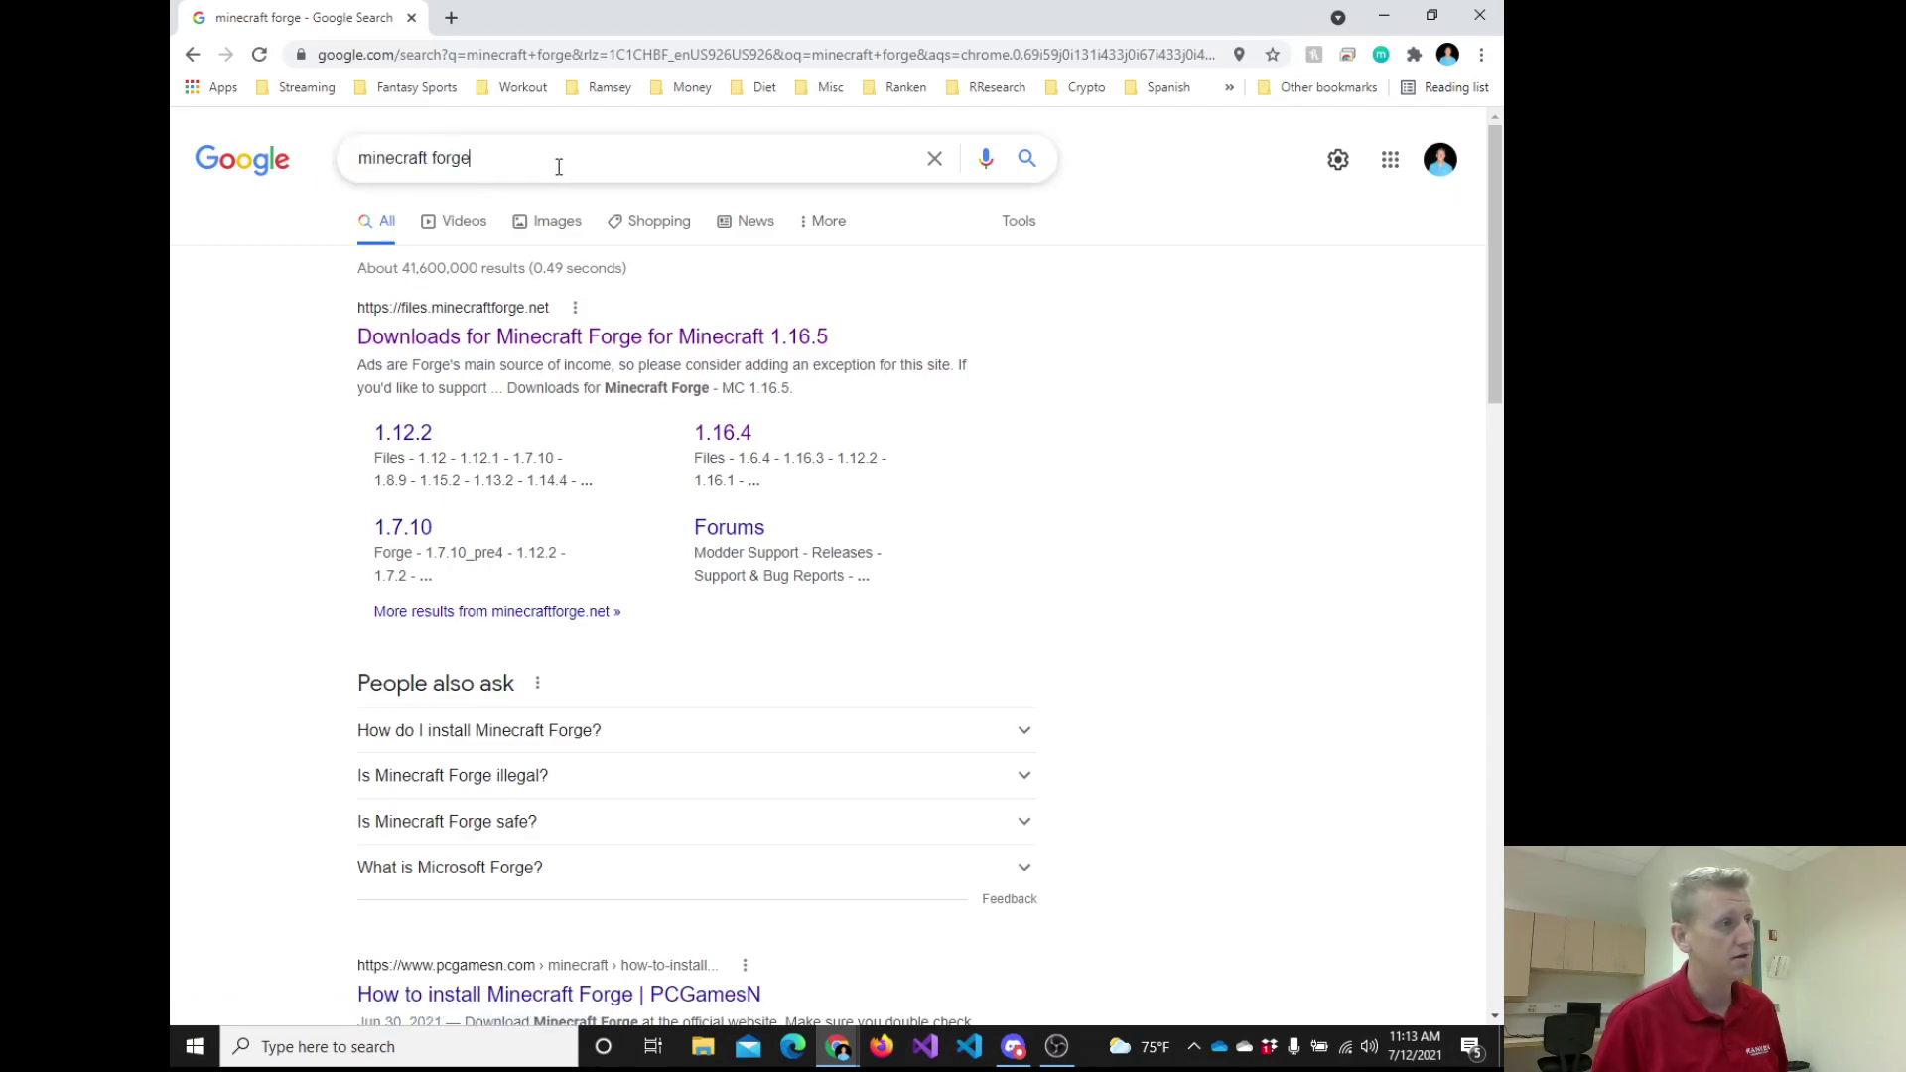
pyautogui.moveTo(473, 160); pyautogui.dragTo(342, 174)
pyautogui.click(207, 438)
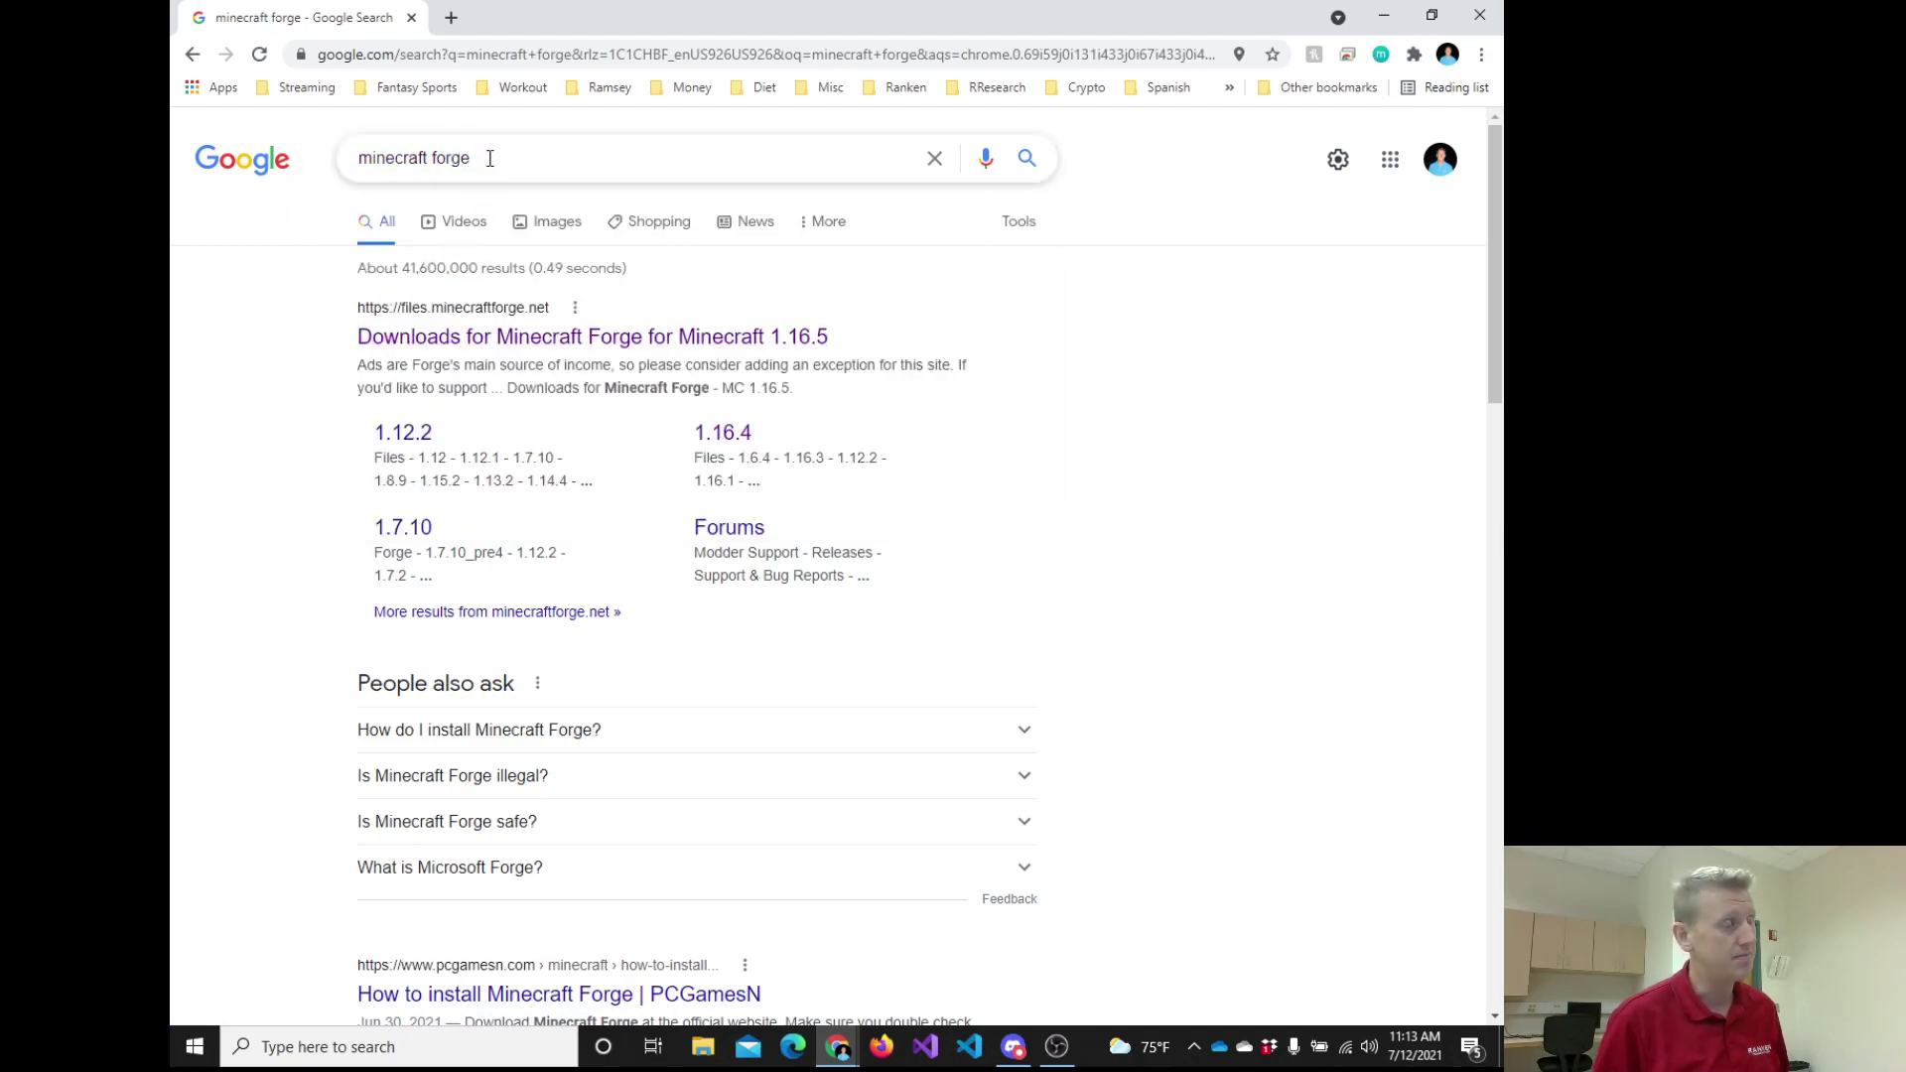
pyautogui.moveTo(489, 157); pyautogui.dragTo(344, 170)
pyautogui.click(221, 430)
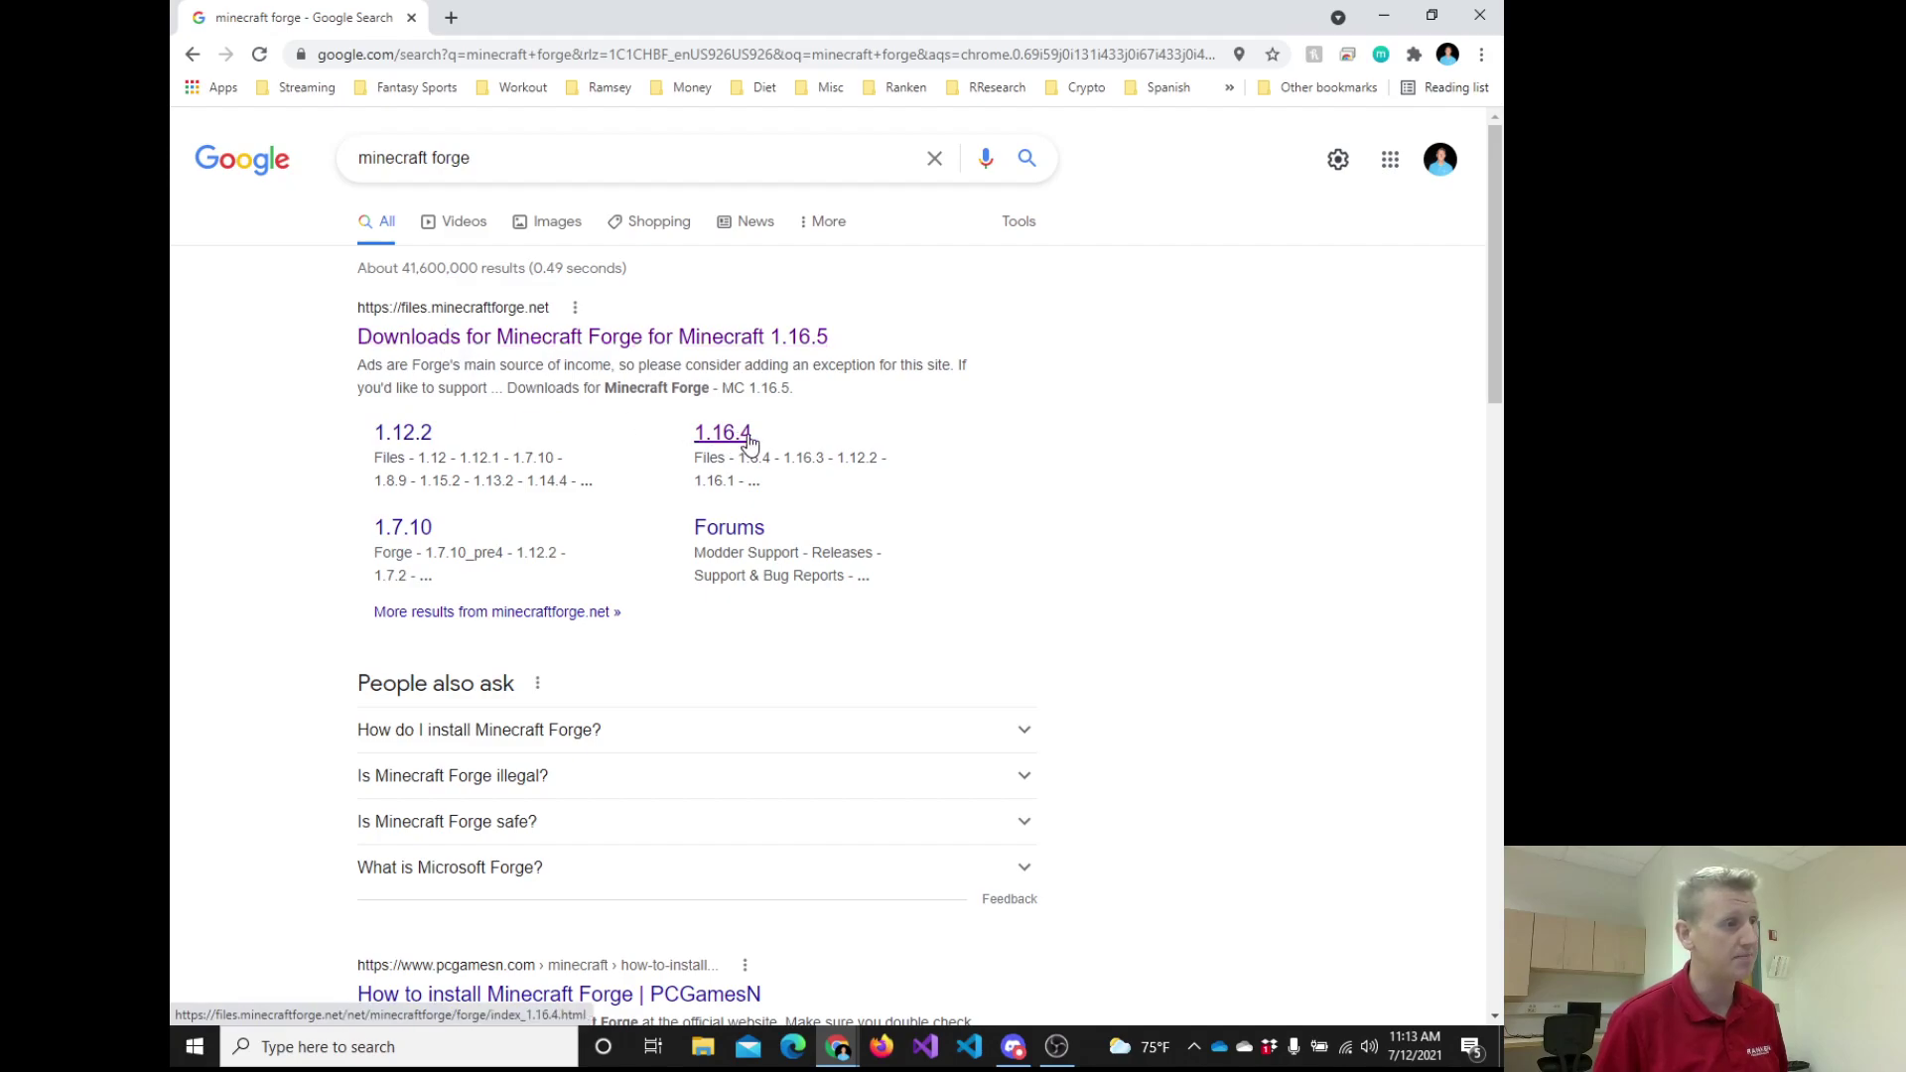
pyautogui.click(654, 340)
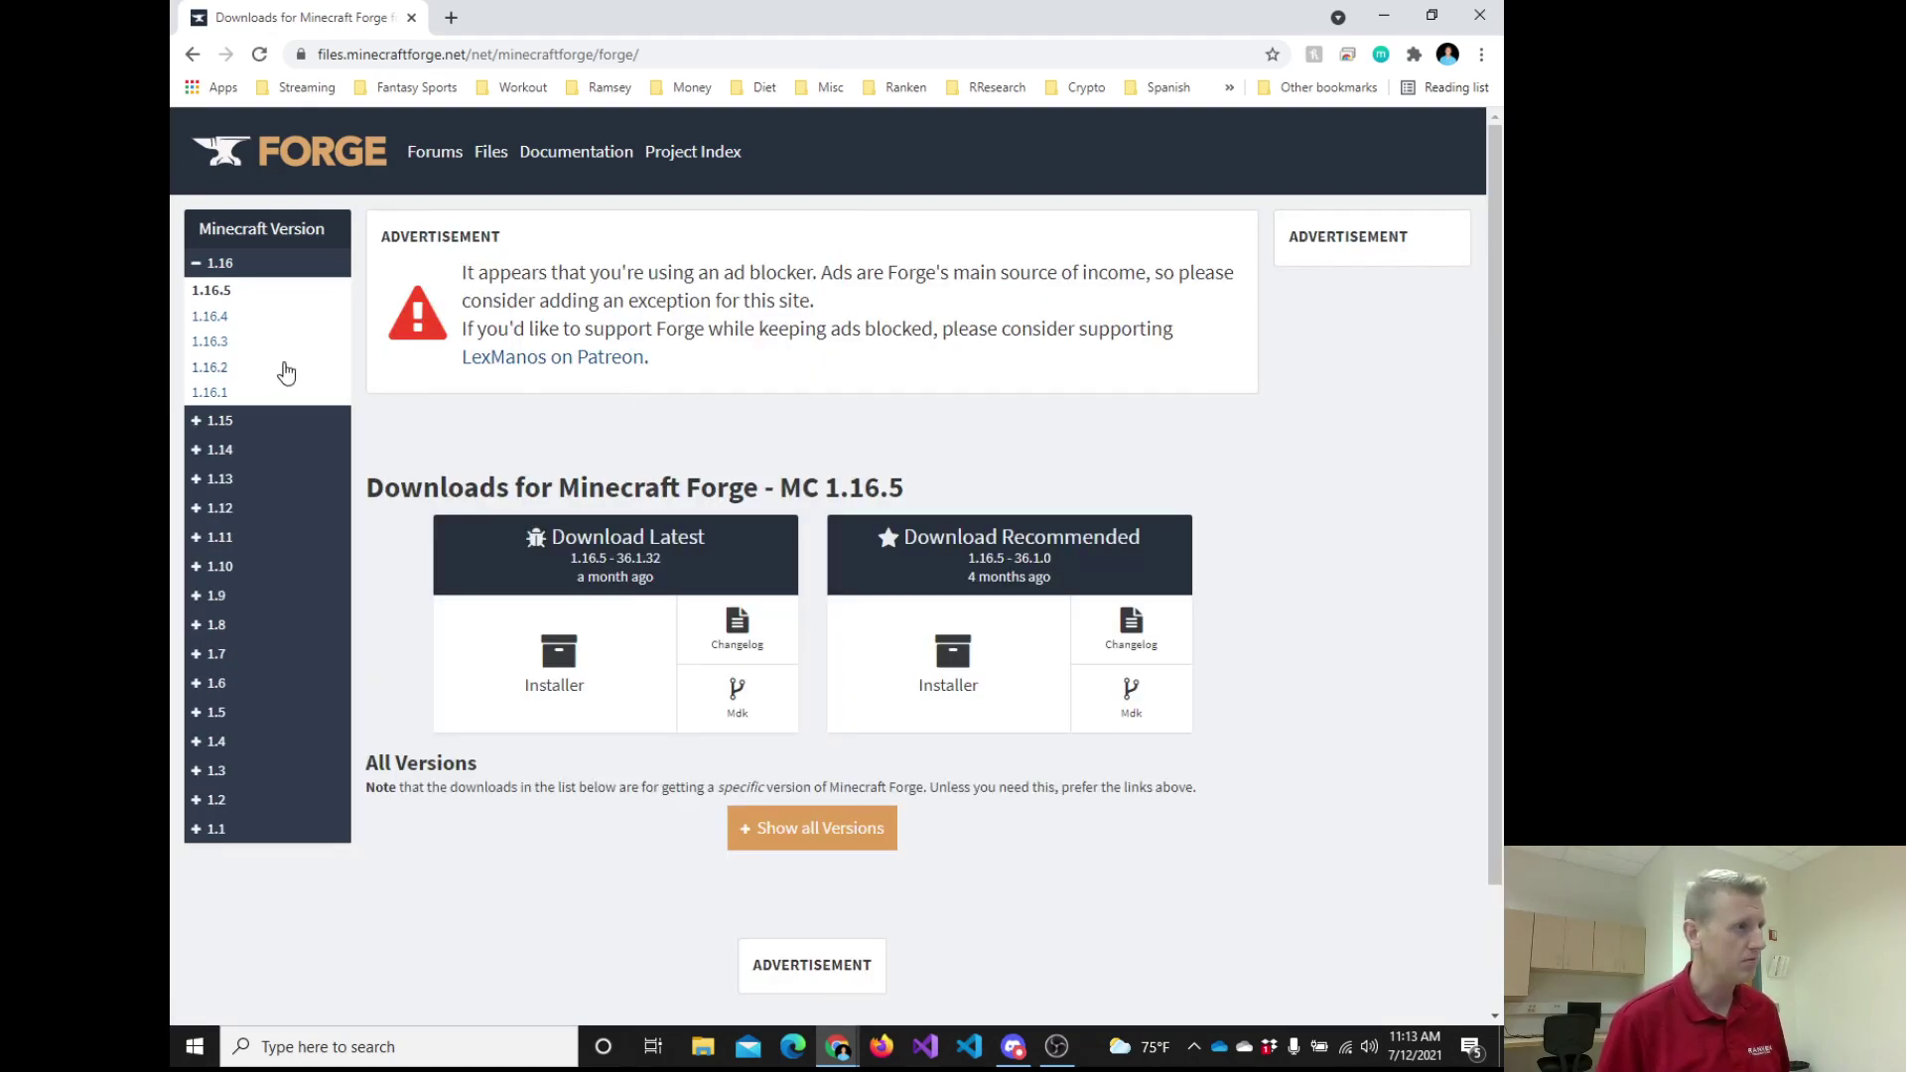
pyautogui.moveTo(203, 289); pyautogui.dragTo(227, 286)
pyautogui.click(227, 286)
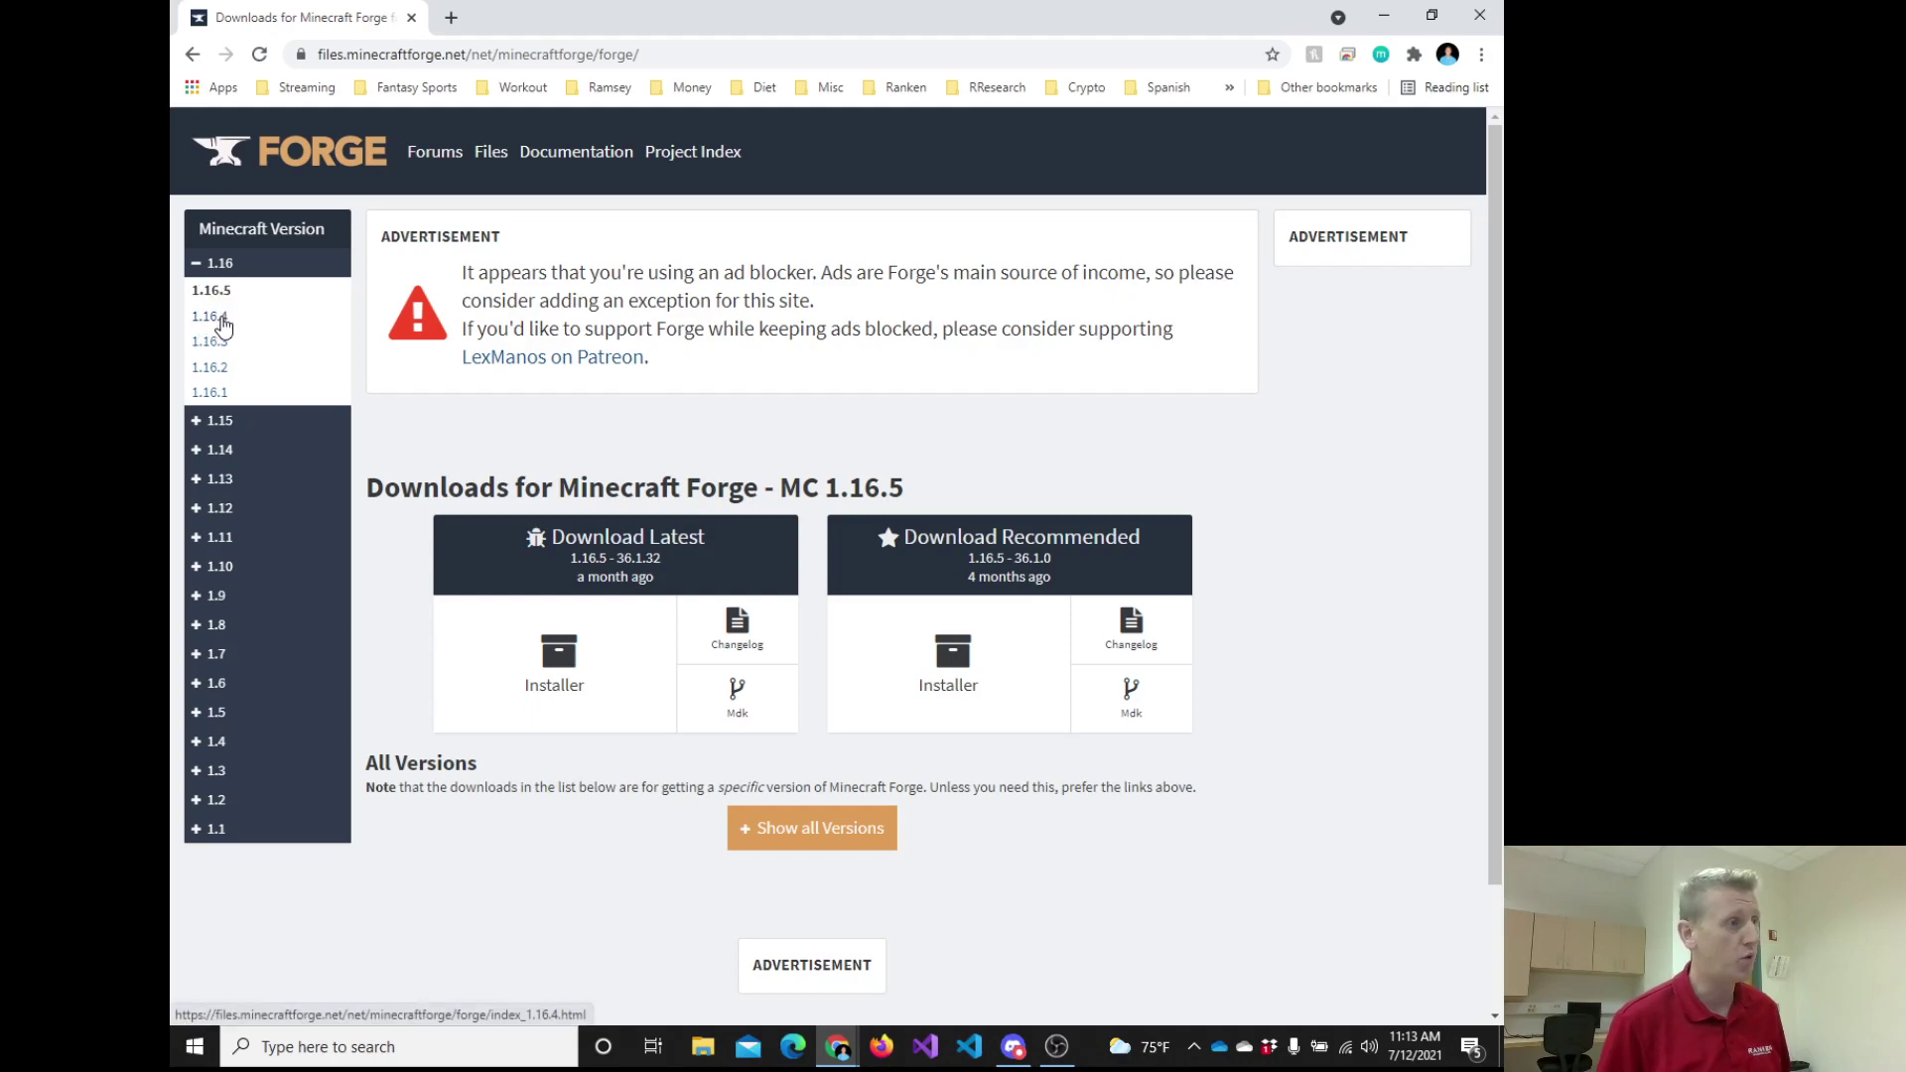
pyautogui.click(221, 320)
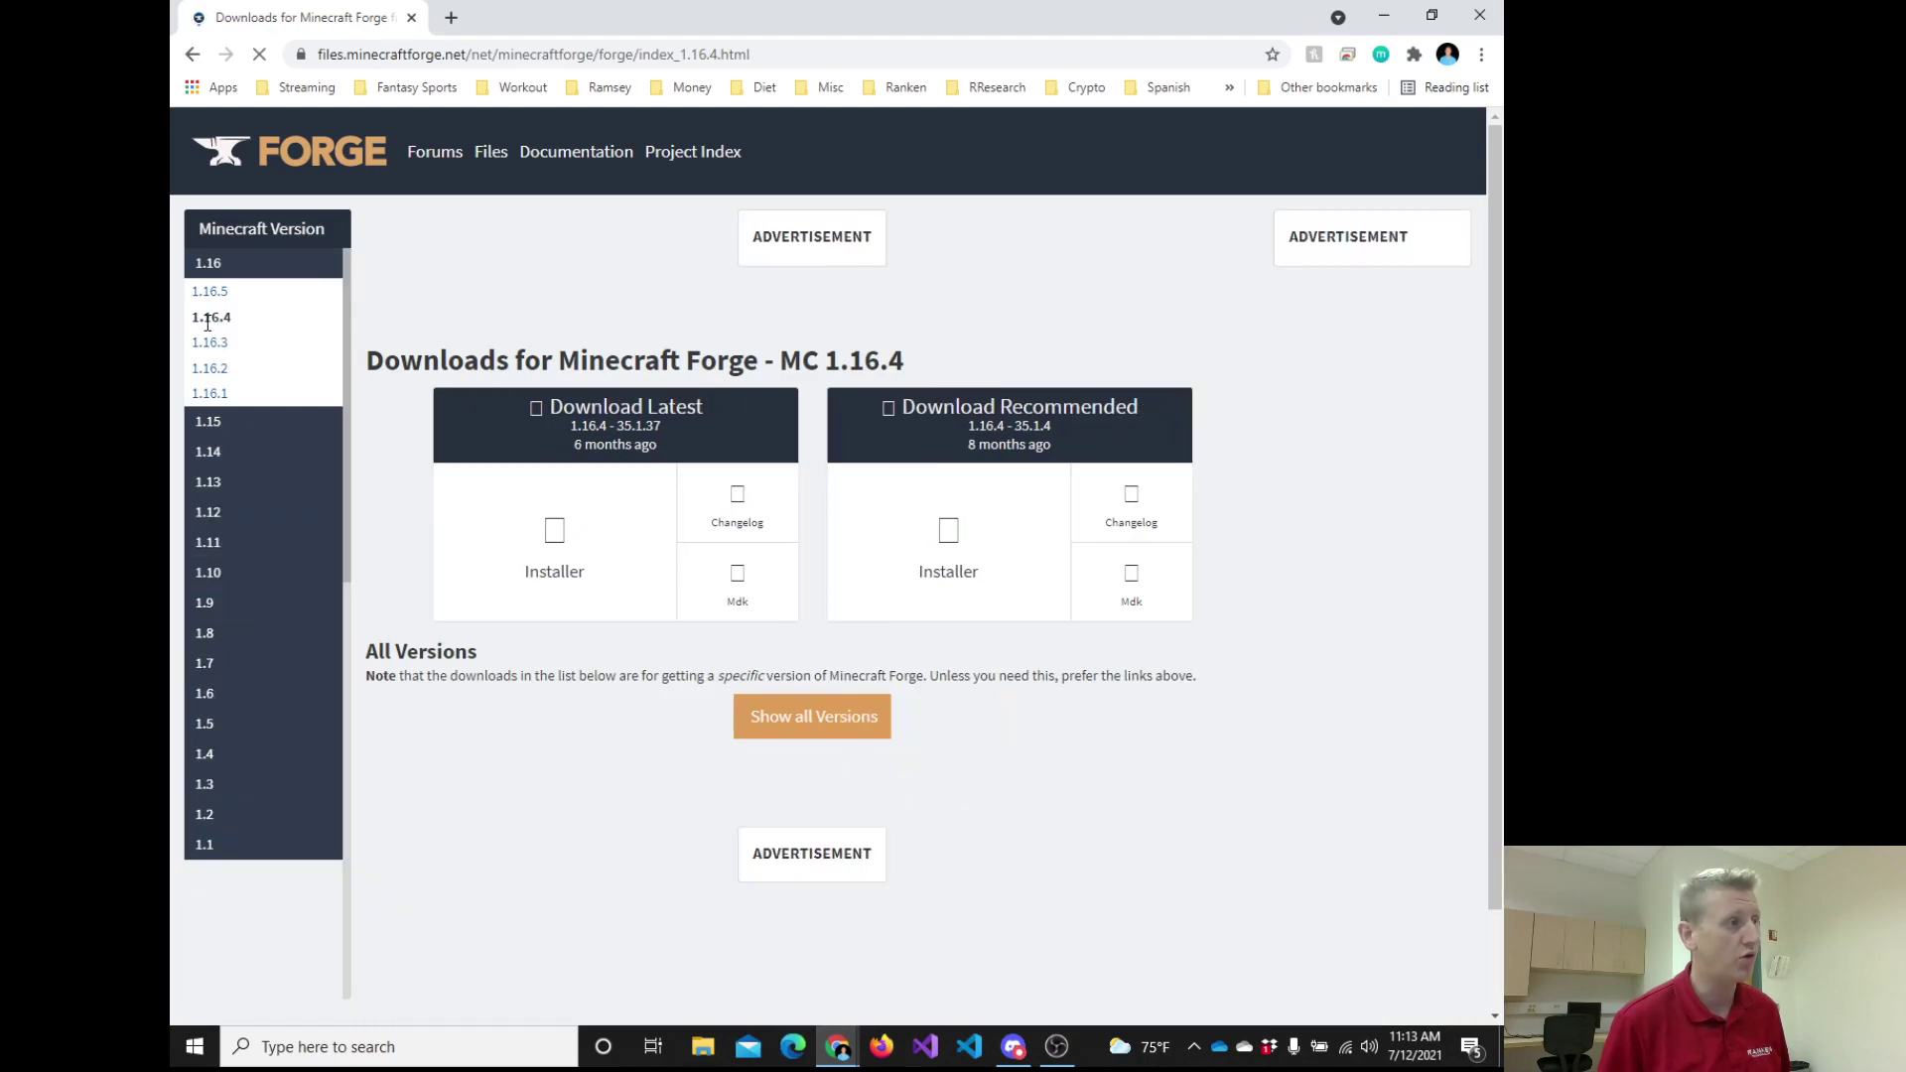
pyautogui.moveTo(204, 315); pyautogui.dragTo(231, 316)
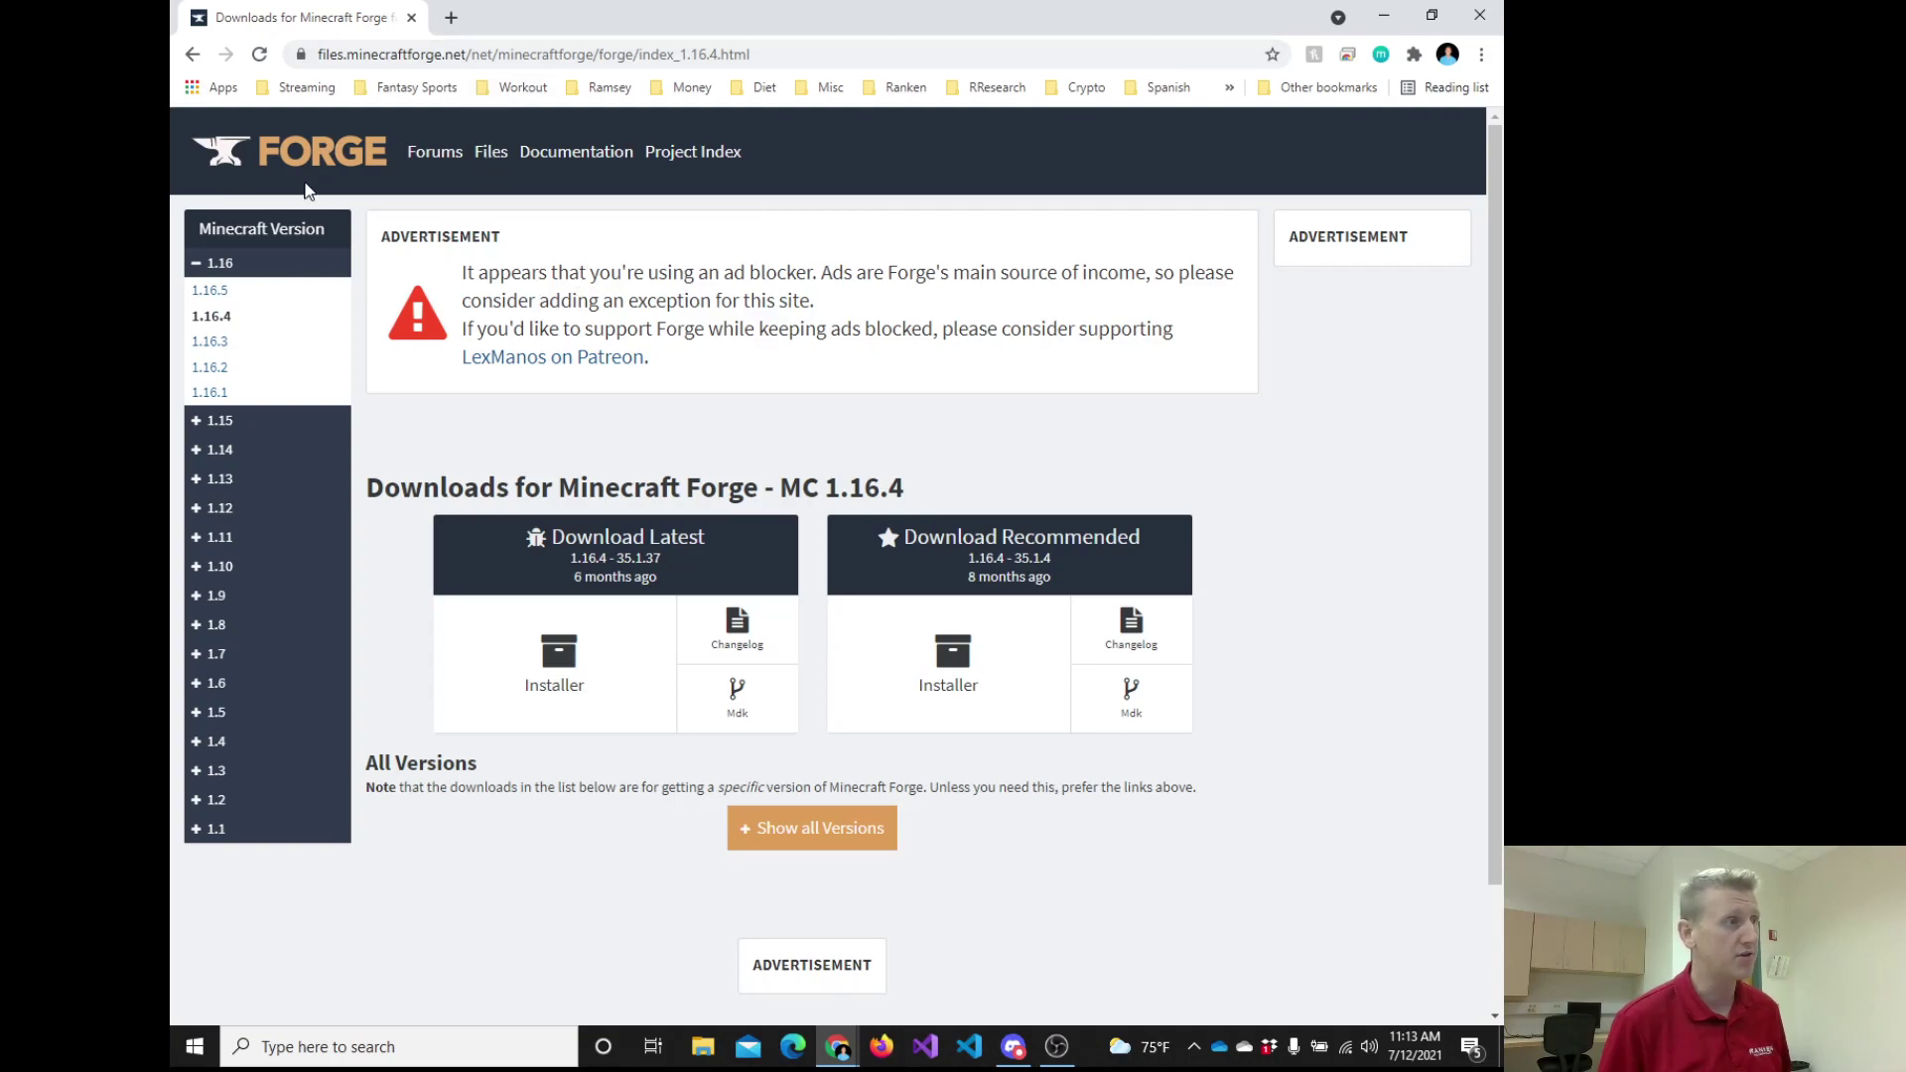
pyautogui.click(188, 57)
pyautogui.click(193, 57)
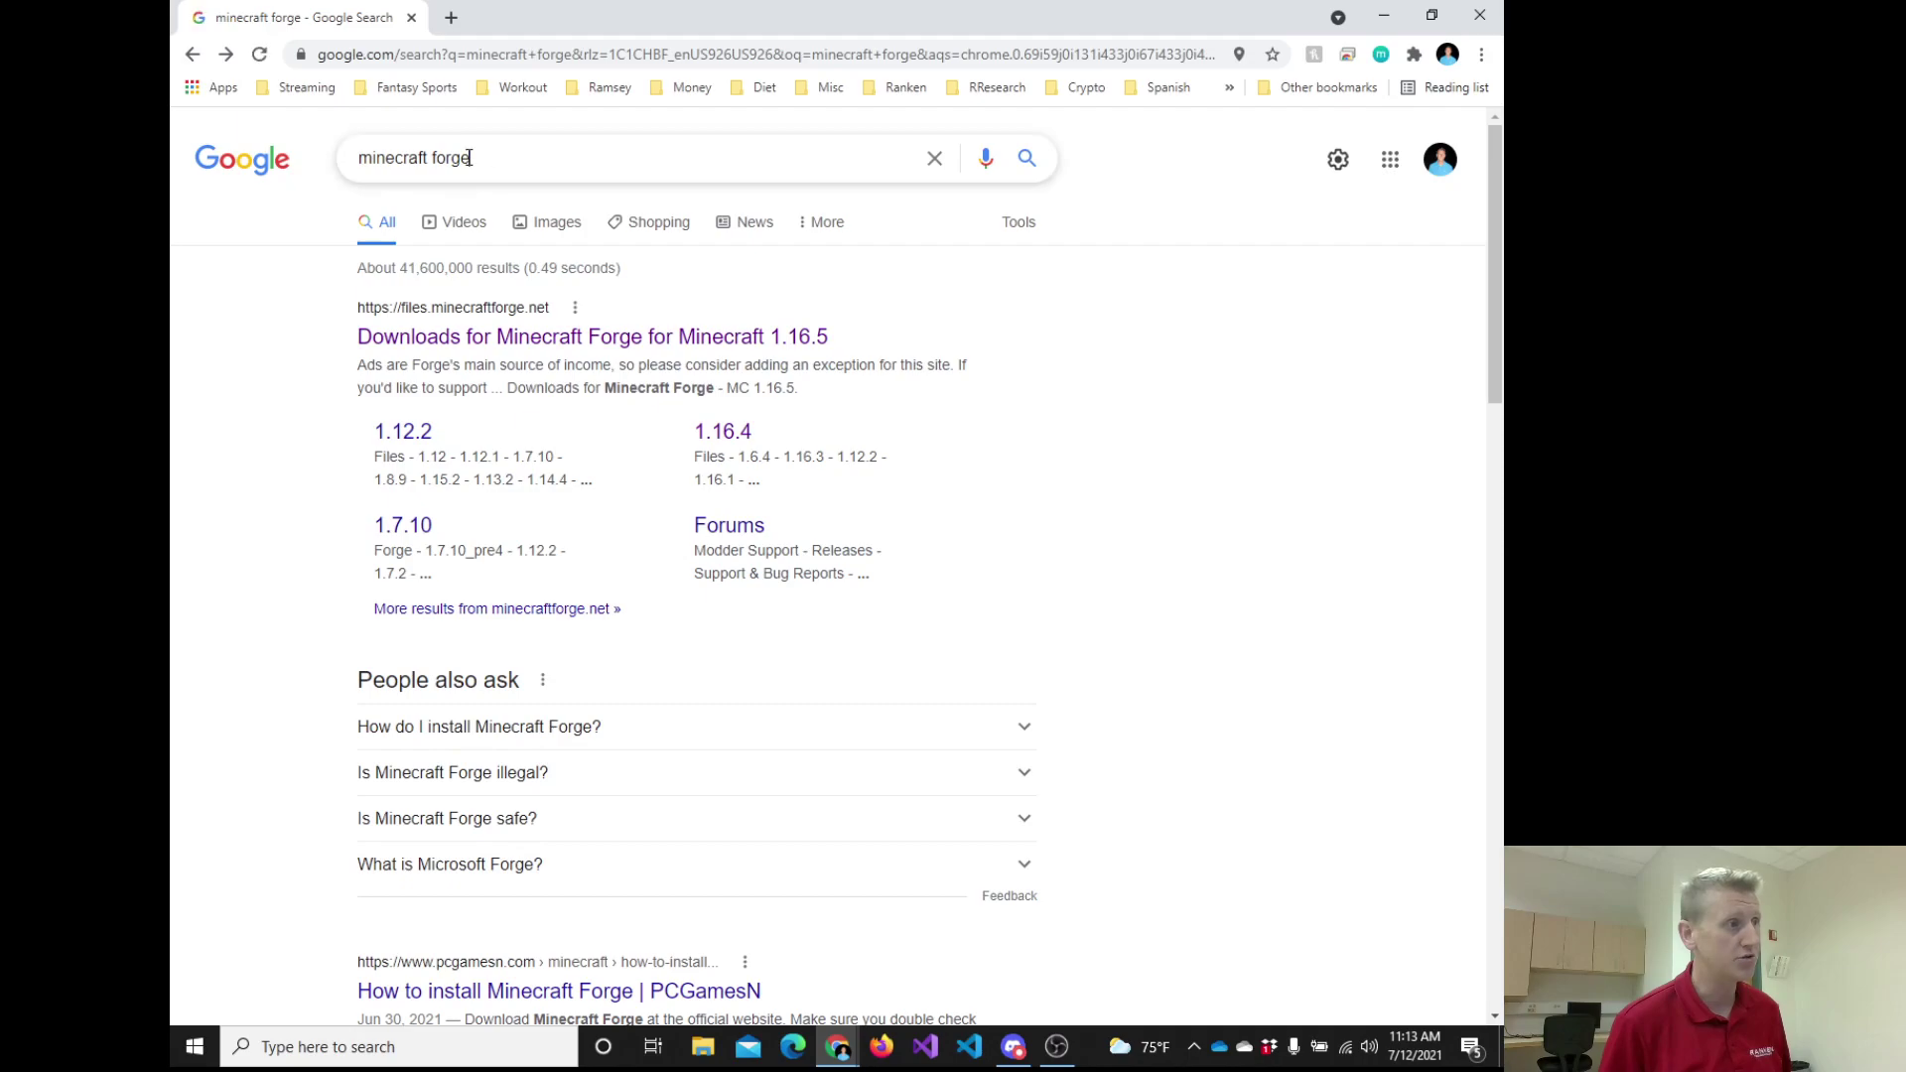
pyautogui.moveTo(477, 160); pyautogui.dragTo(342, 159)
pyautogui.click(510, 161)
pyautogui.moveTo(545, 164); pyautogui.dragTo(338, 157)
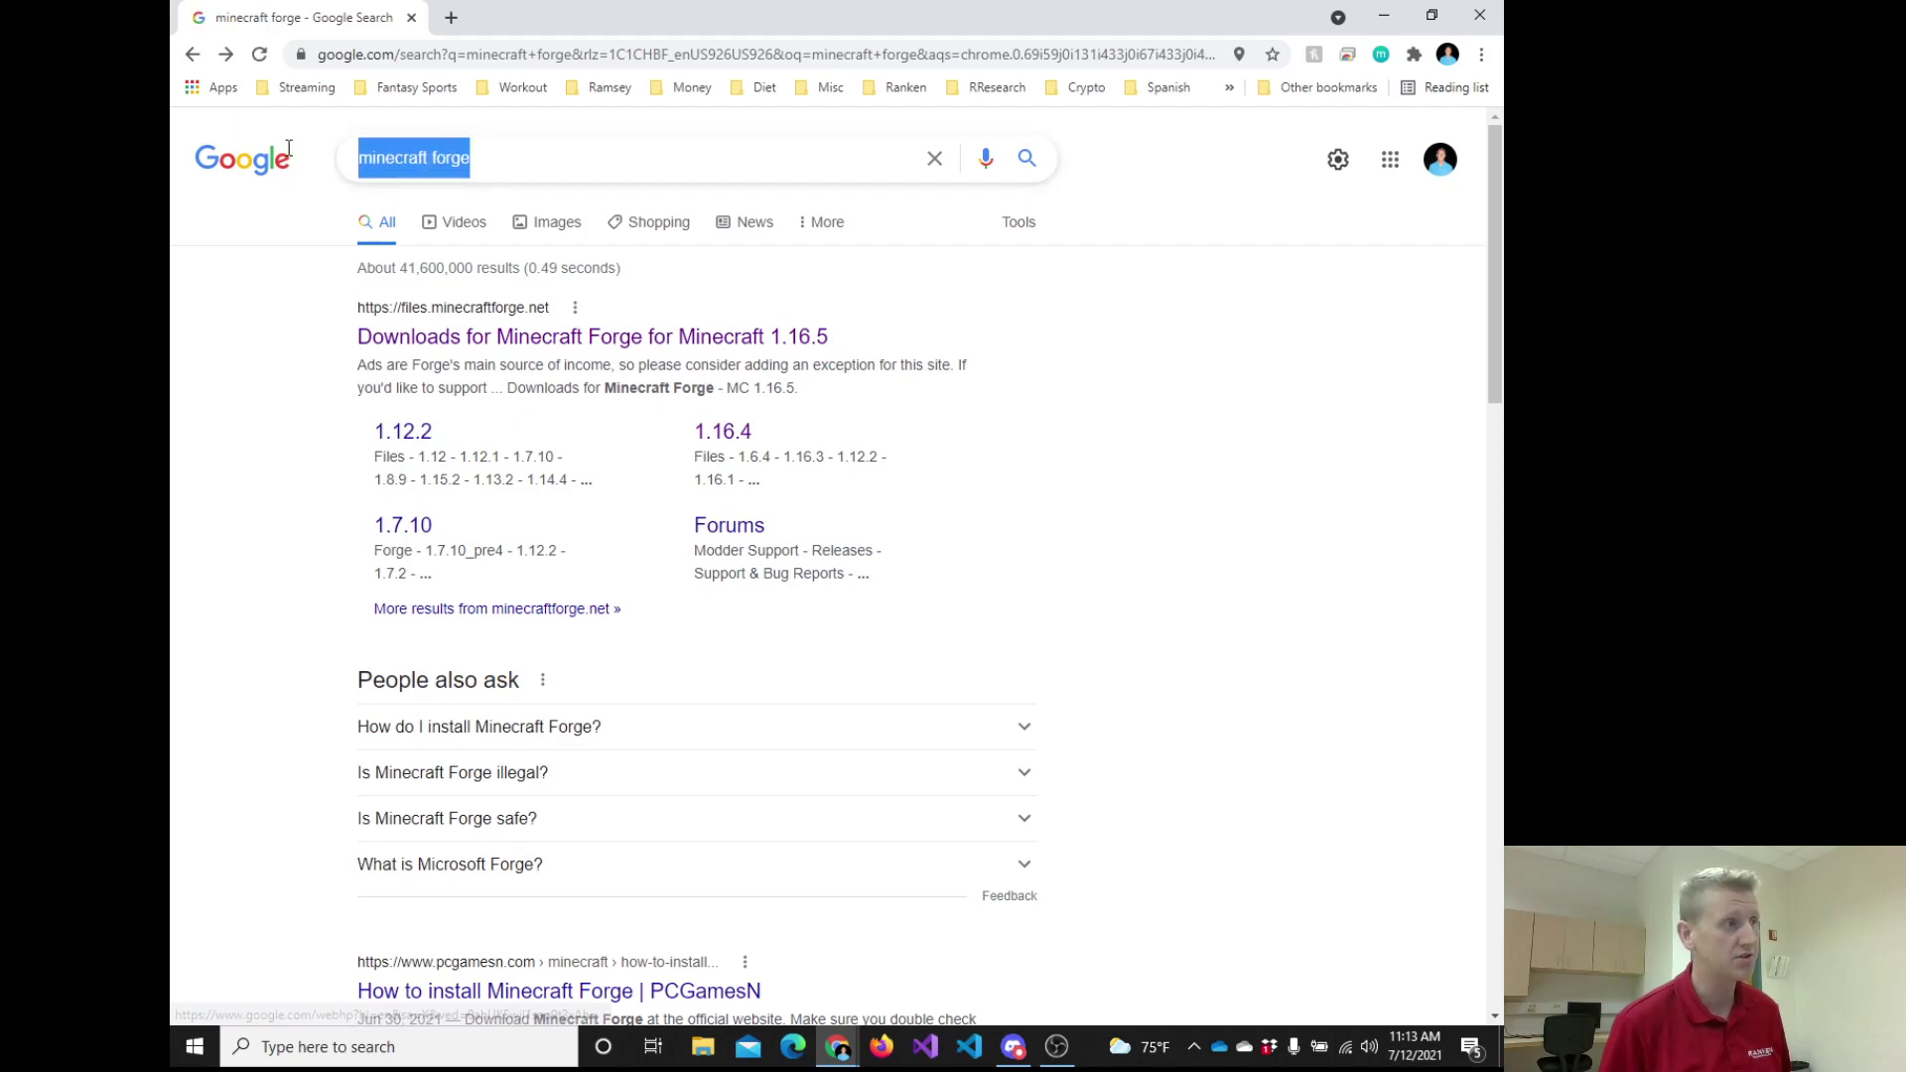
pyautogui.click(498, 142)
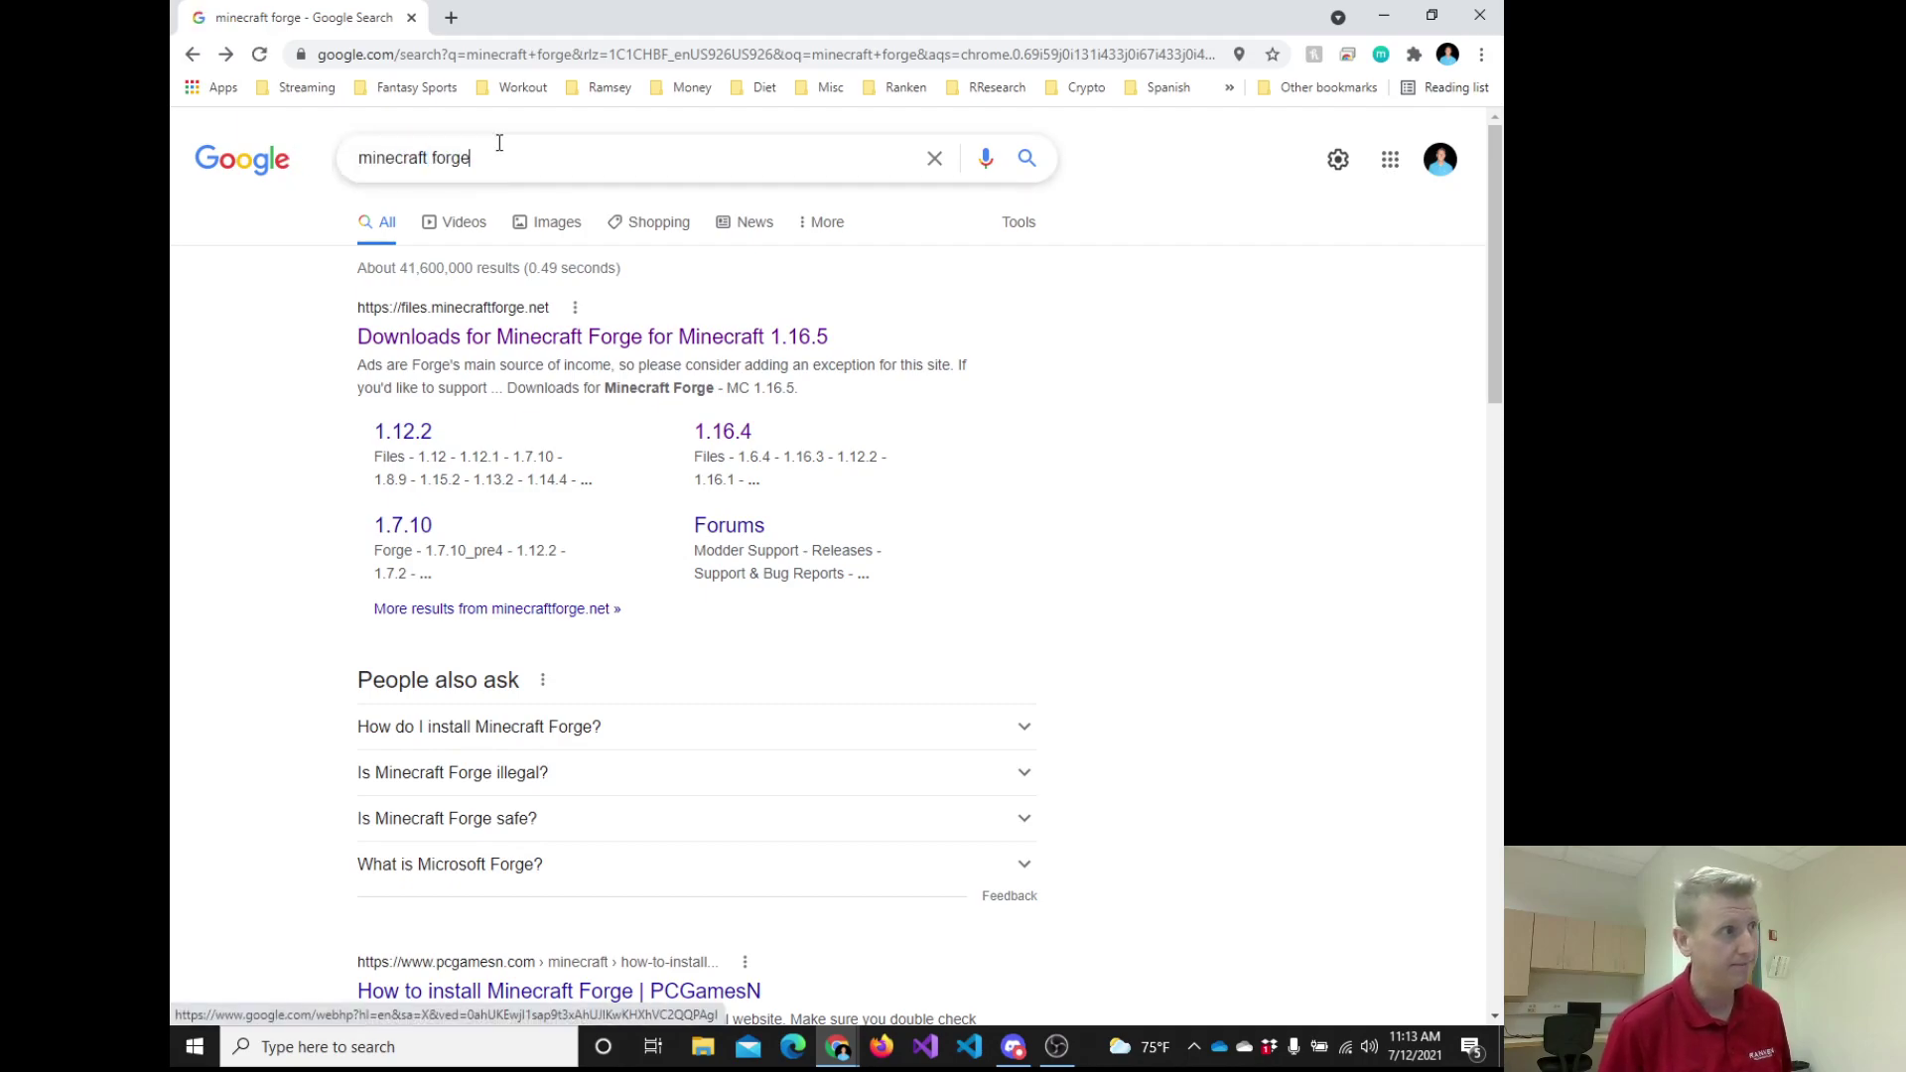
pyautogui.moveTo(500, 142); pyautogui.dragTo(556, 166)
pyautogui.click(228, 422)
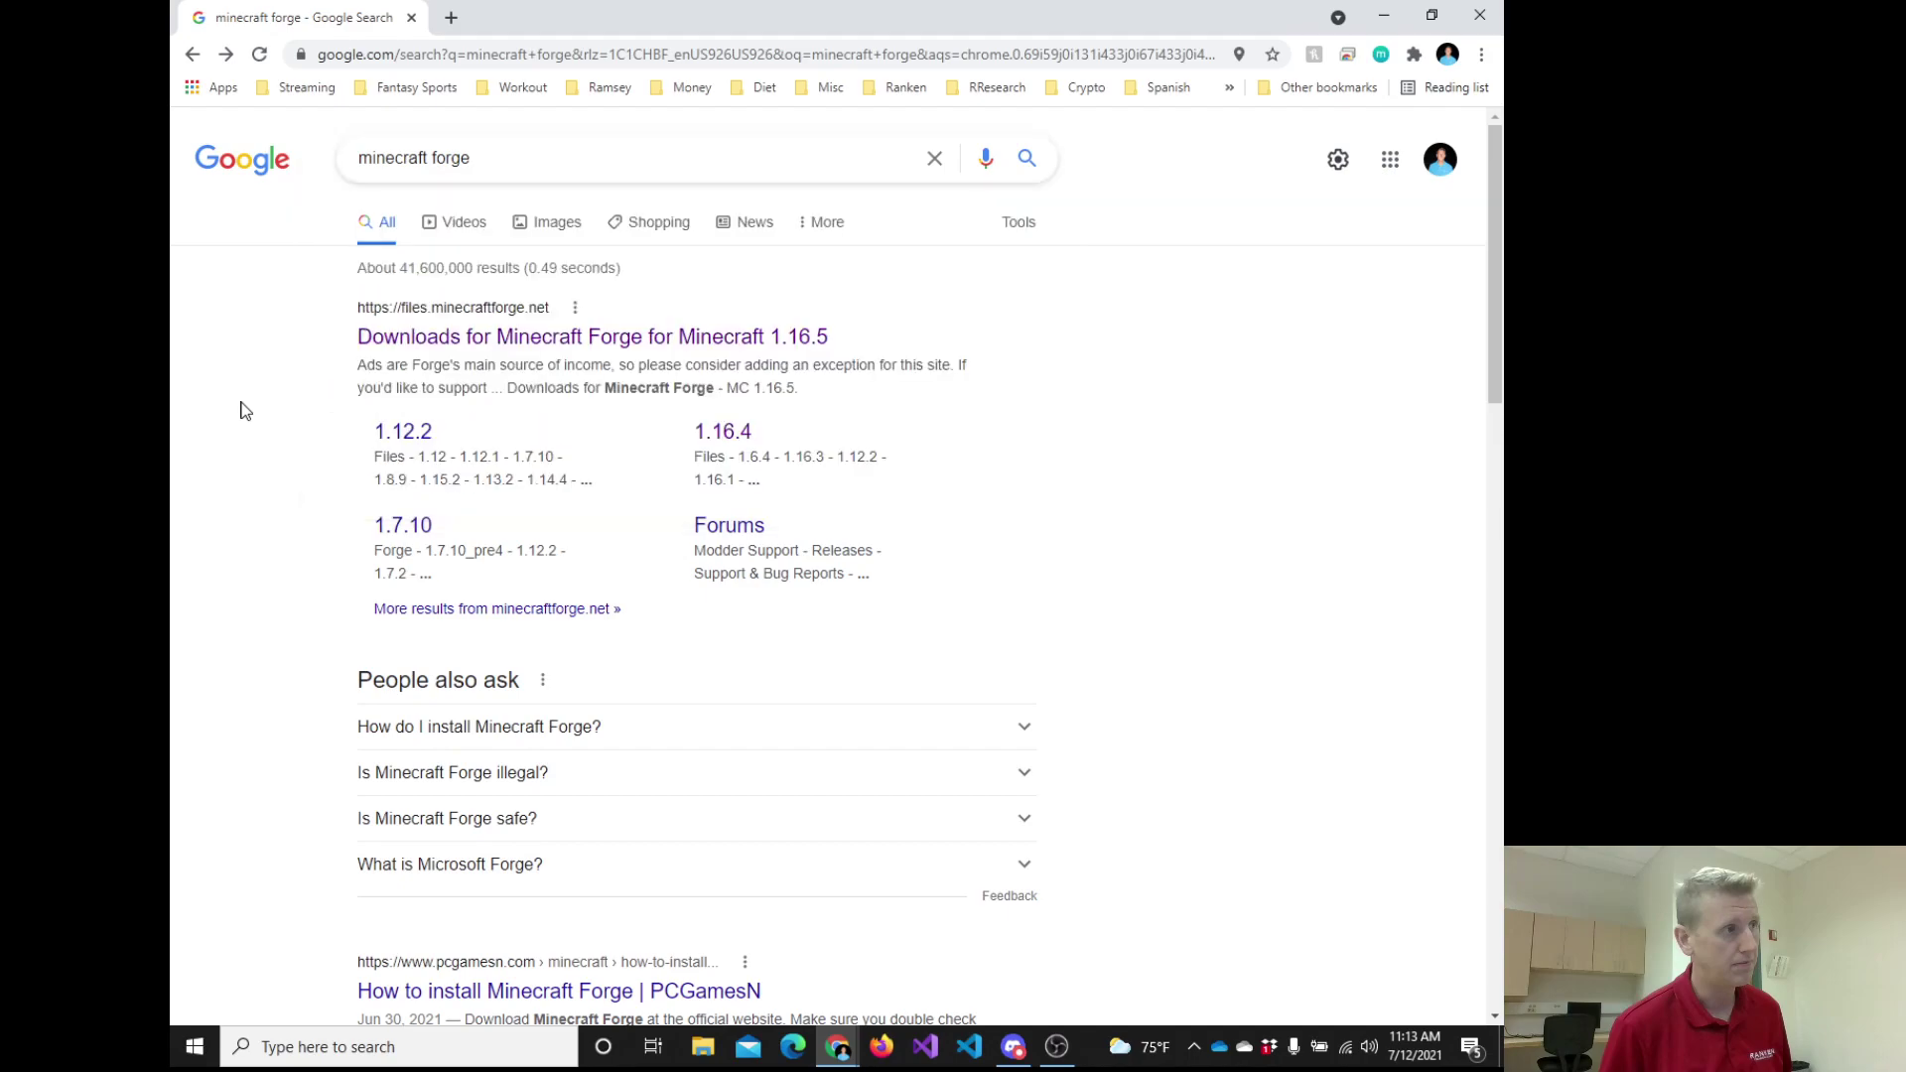
# Open the first result, 'Downloads for Minecraft Forge for Minecraft 1.16.5'.
pyautogui.click(454, 339)
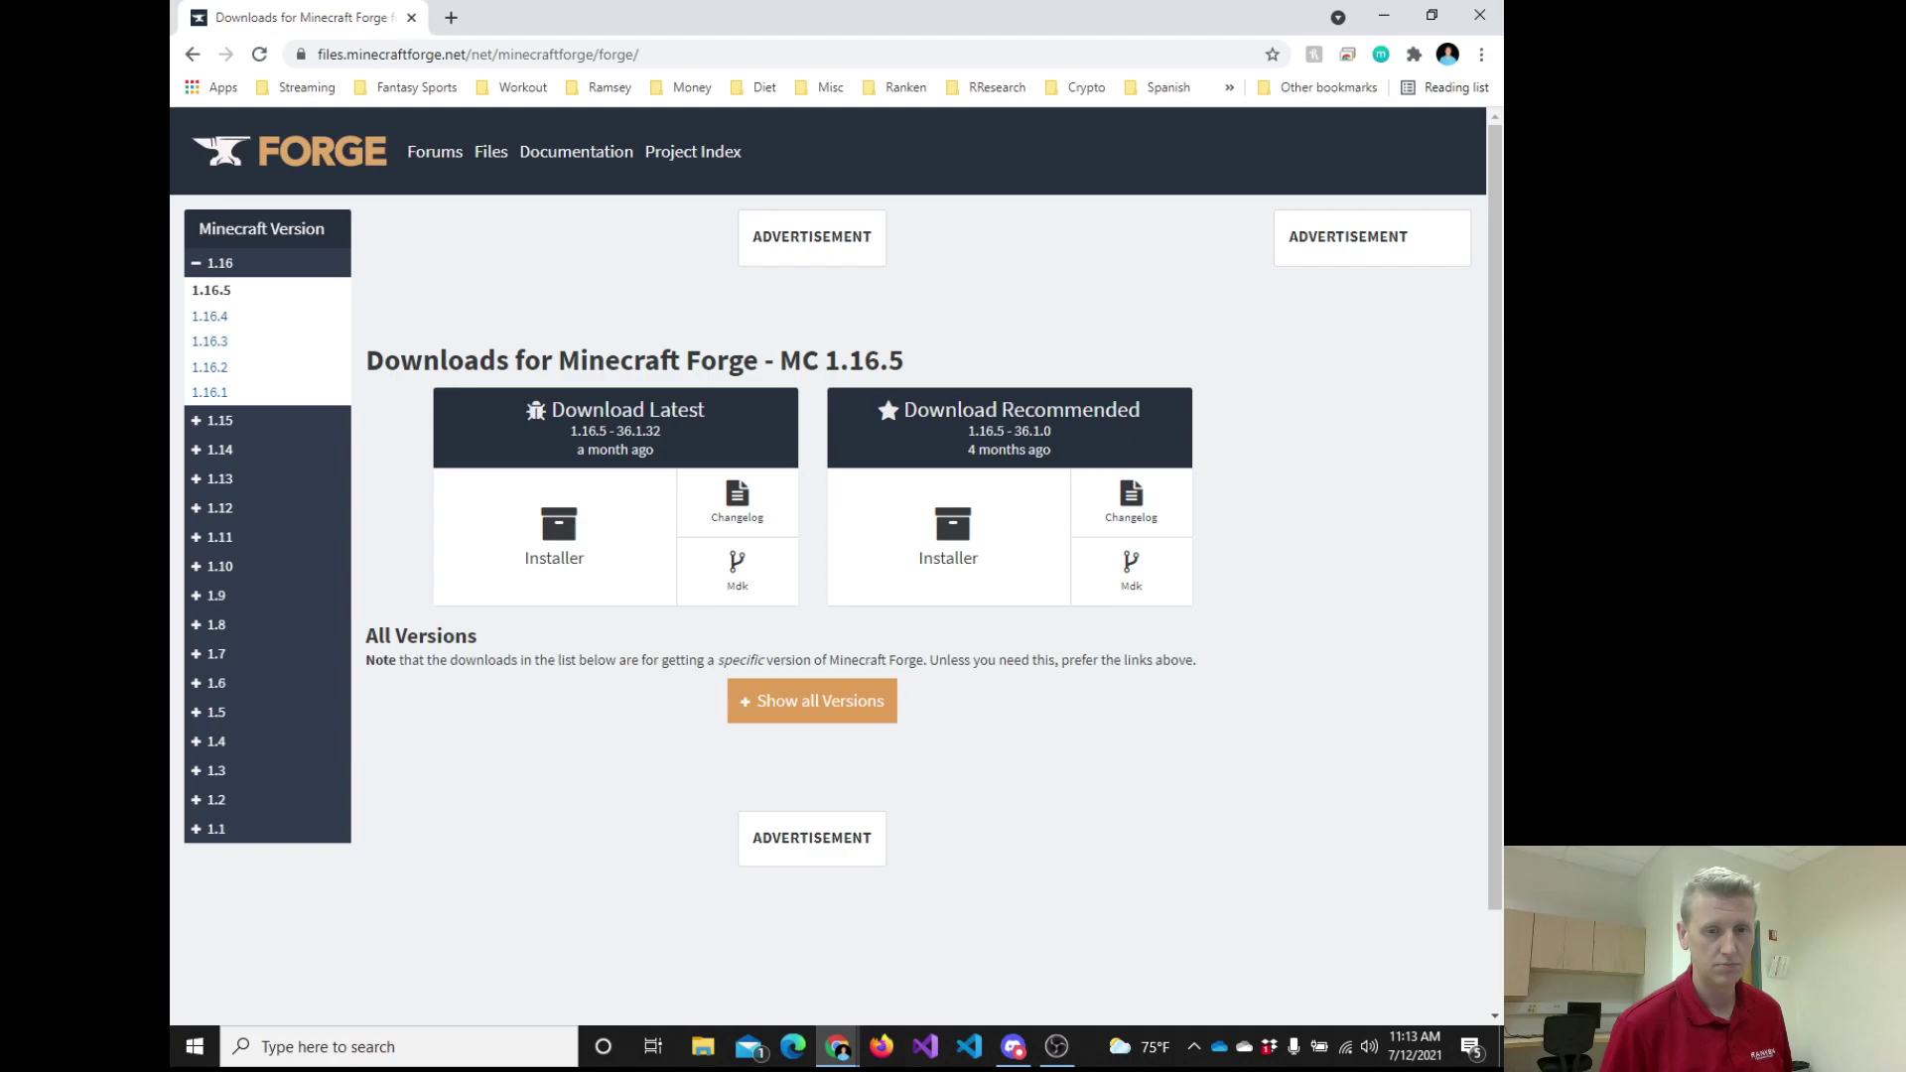
pyautogui.hotkey('alt', 'Tab')
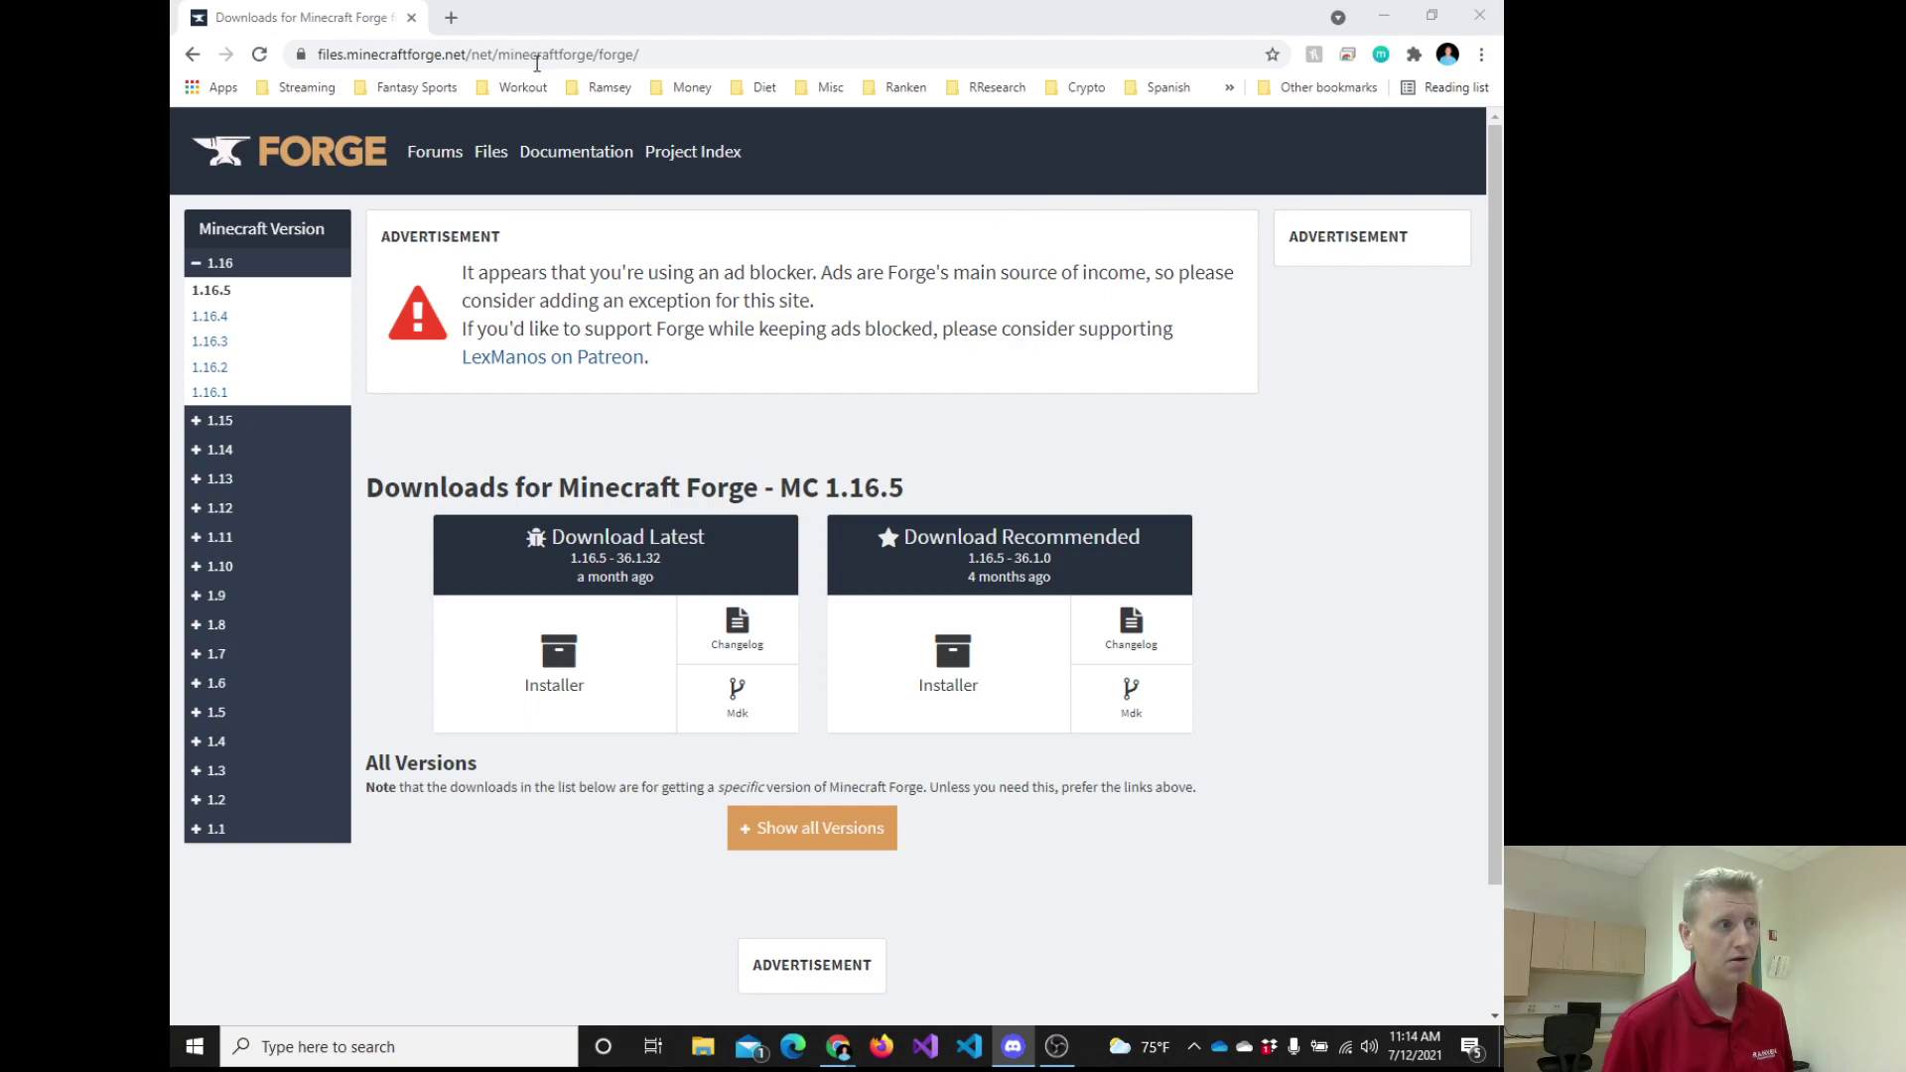
pyautogui.click(823, 449)
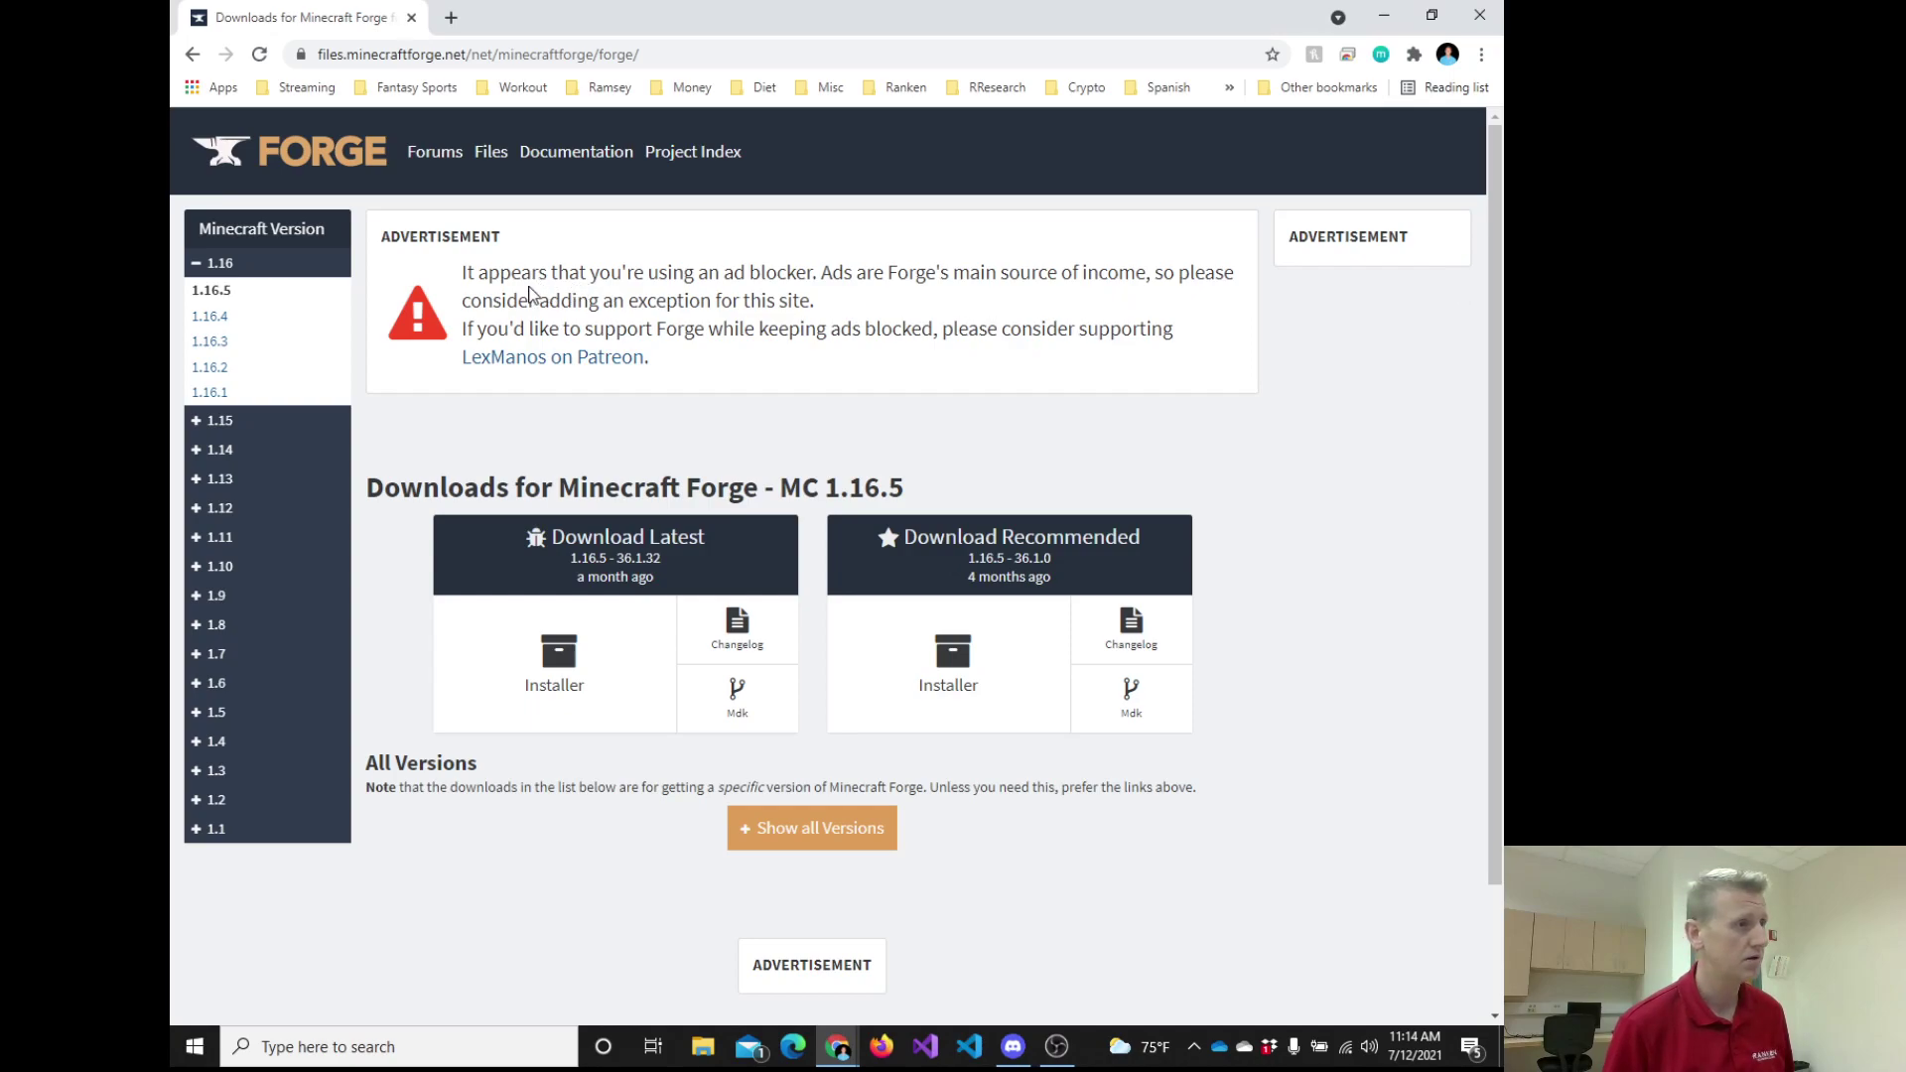
# Highlight the ad-blocker notice, the Minecraft Version sidebar heading and the minecraftforge address.
pyautogui.moveTo(538, 276); pyautogui.dragTo(1033, 329)
pyautogui.click(1105, 333)
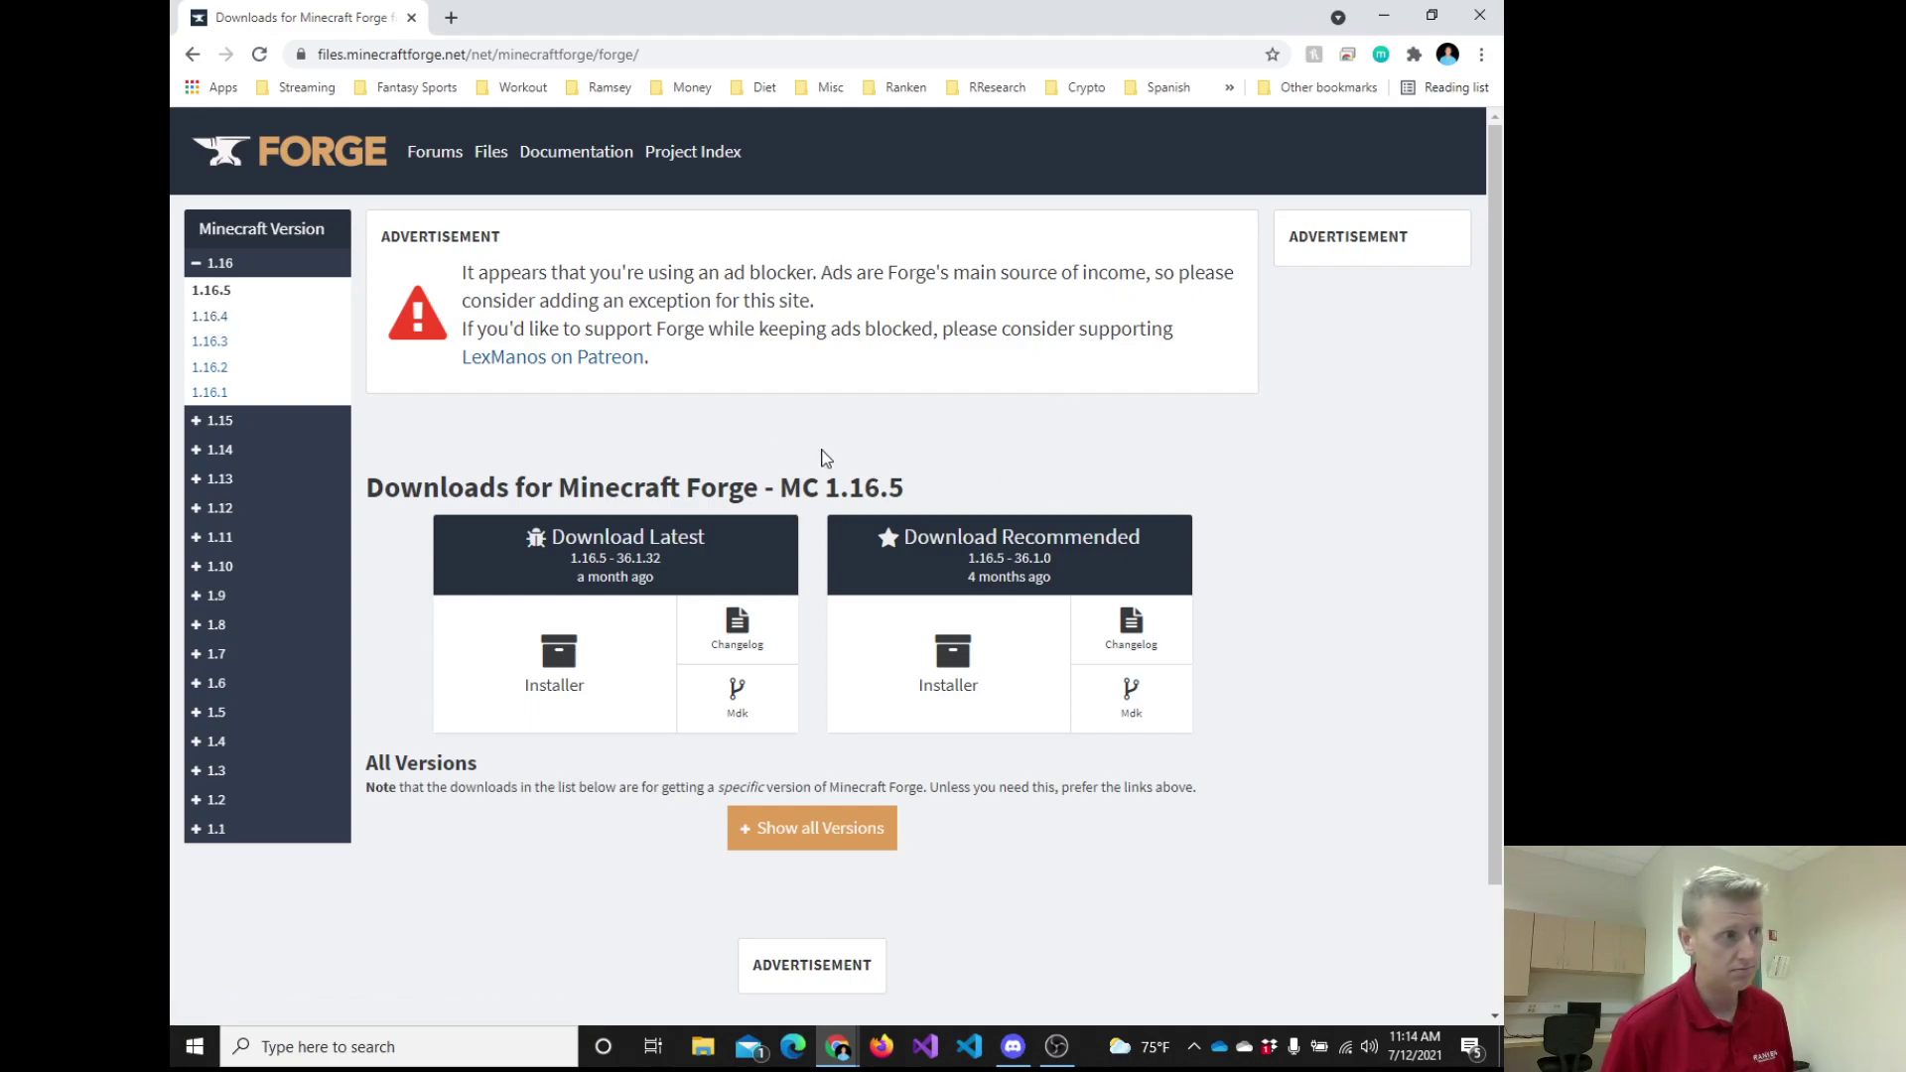
pyautogui.moveTo(609, 294); pyautogui.dragTo(575, 274)
pyautogui.click(348, 304)
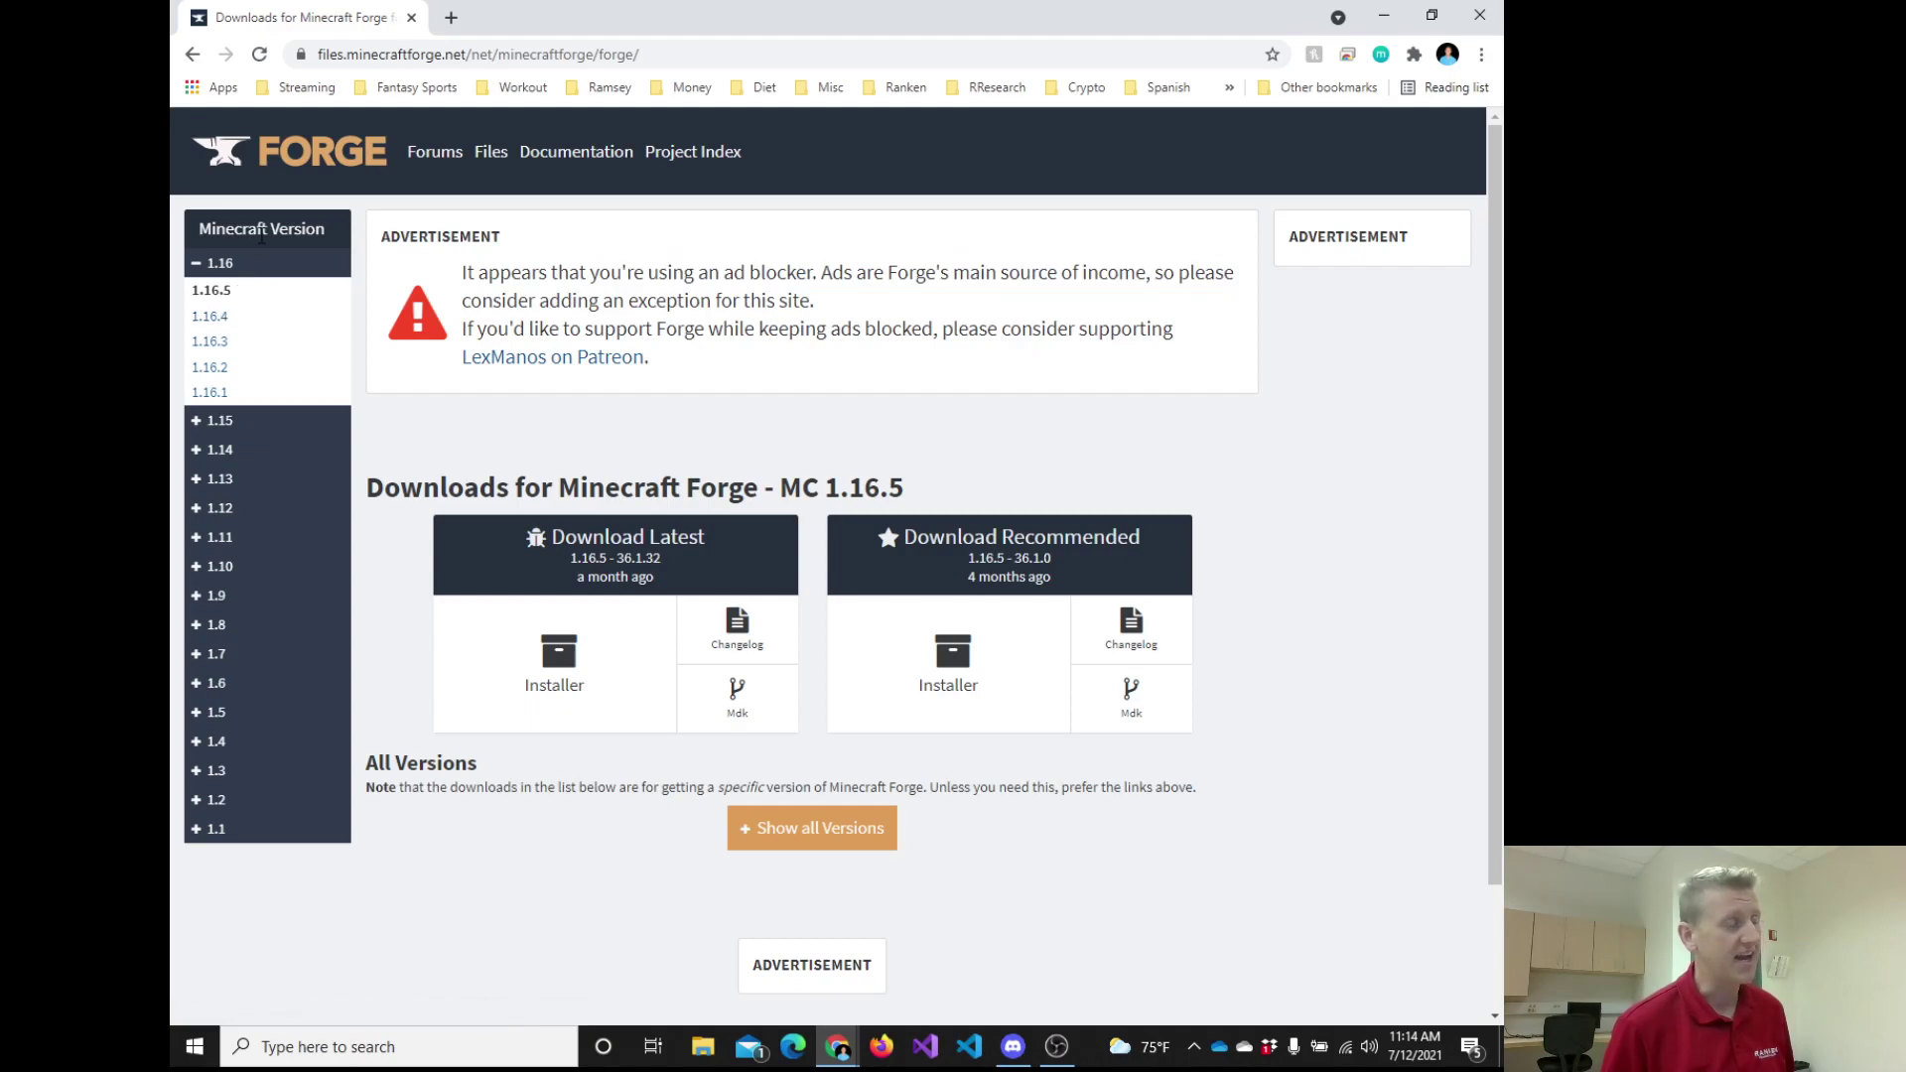
pyautogui.doubleClick(298, 229)
pyautogui.doubleClick(242, 237)
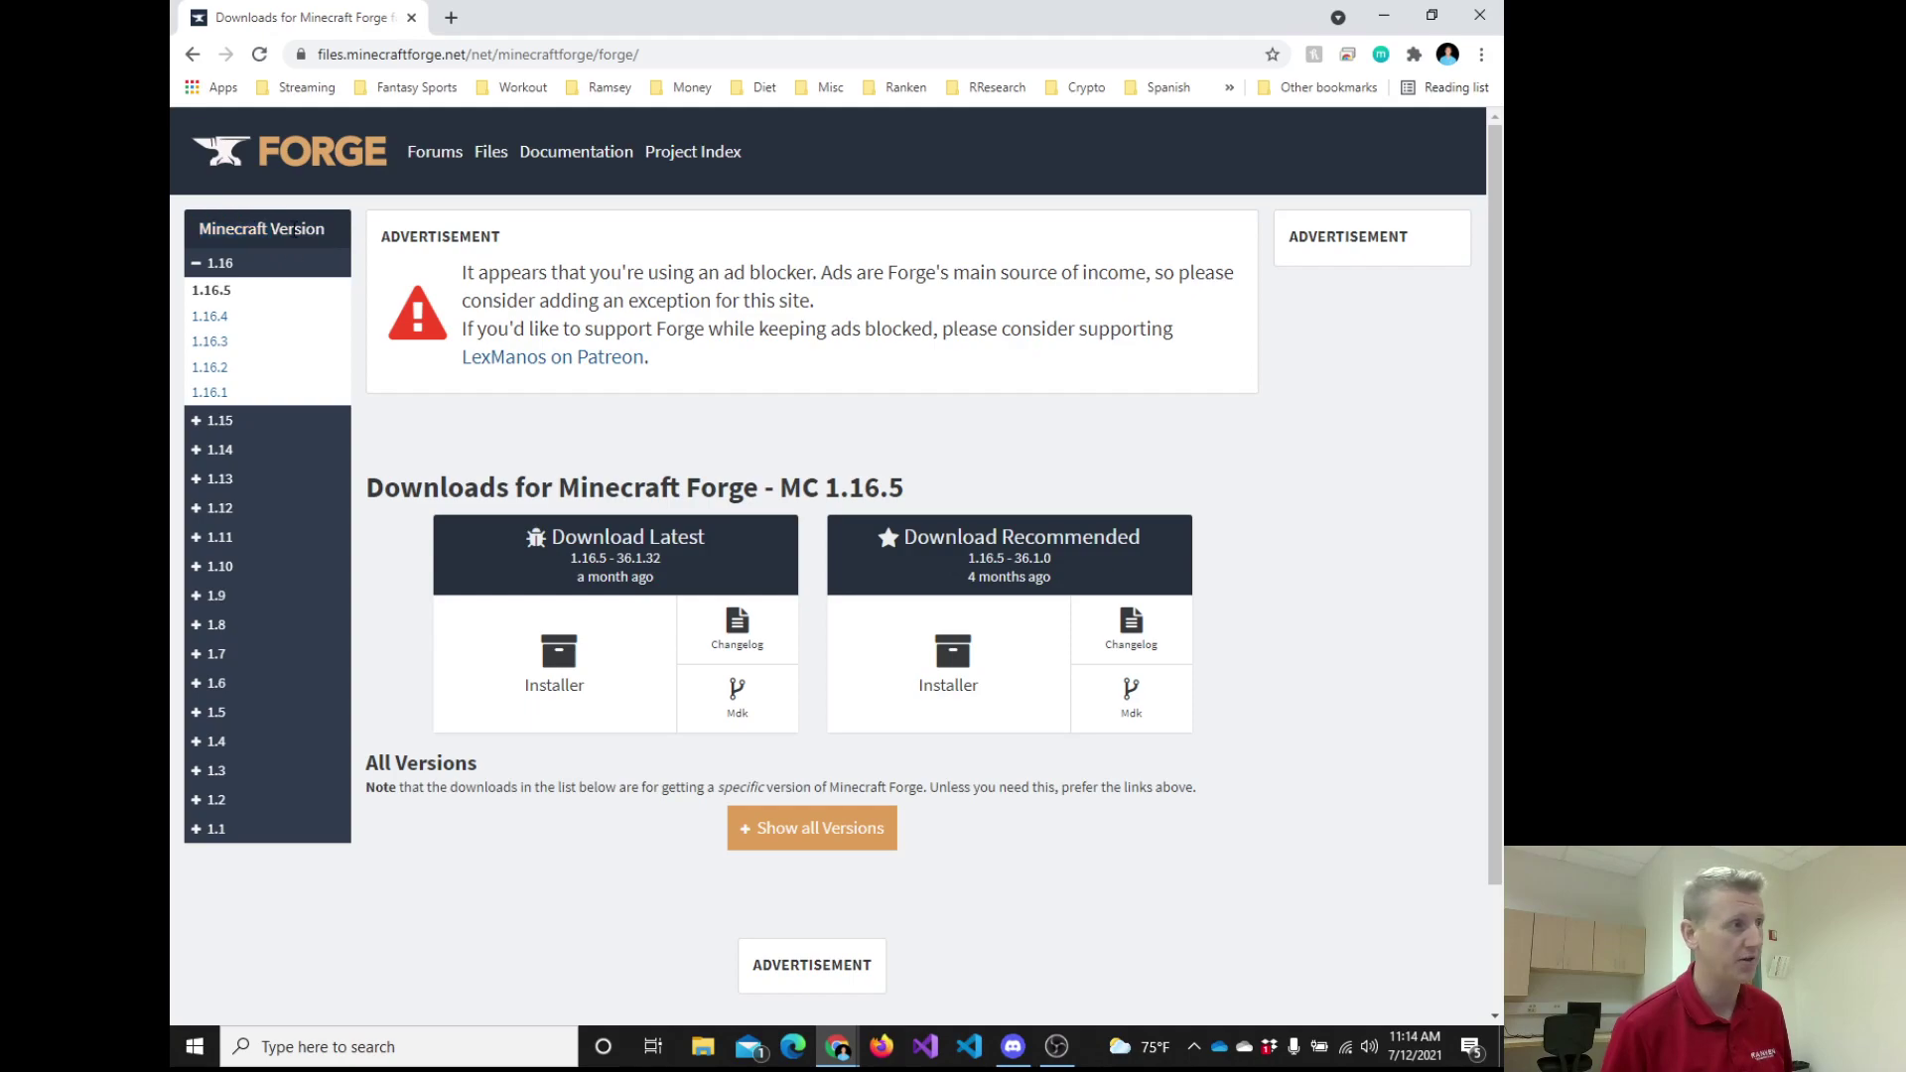
pyautogui.doubleClick(298, 229)
pyautogui.doubleClick(238, 228)
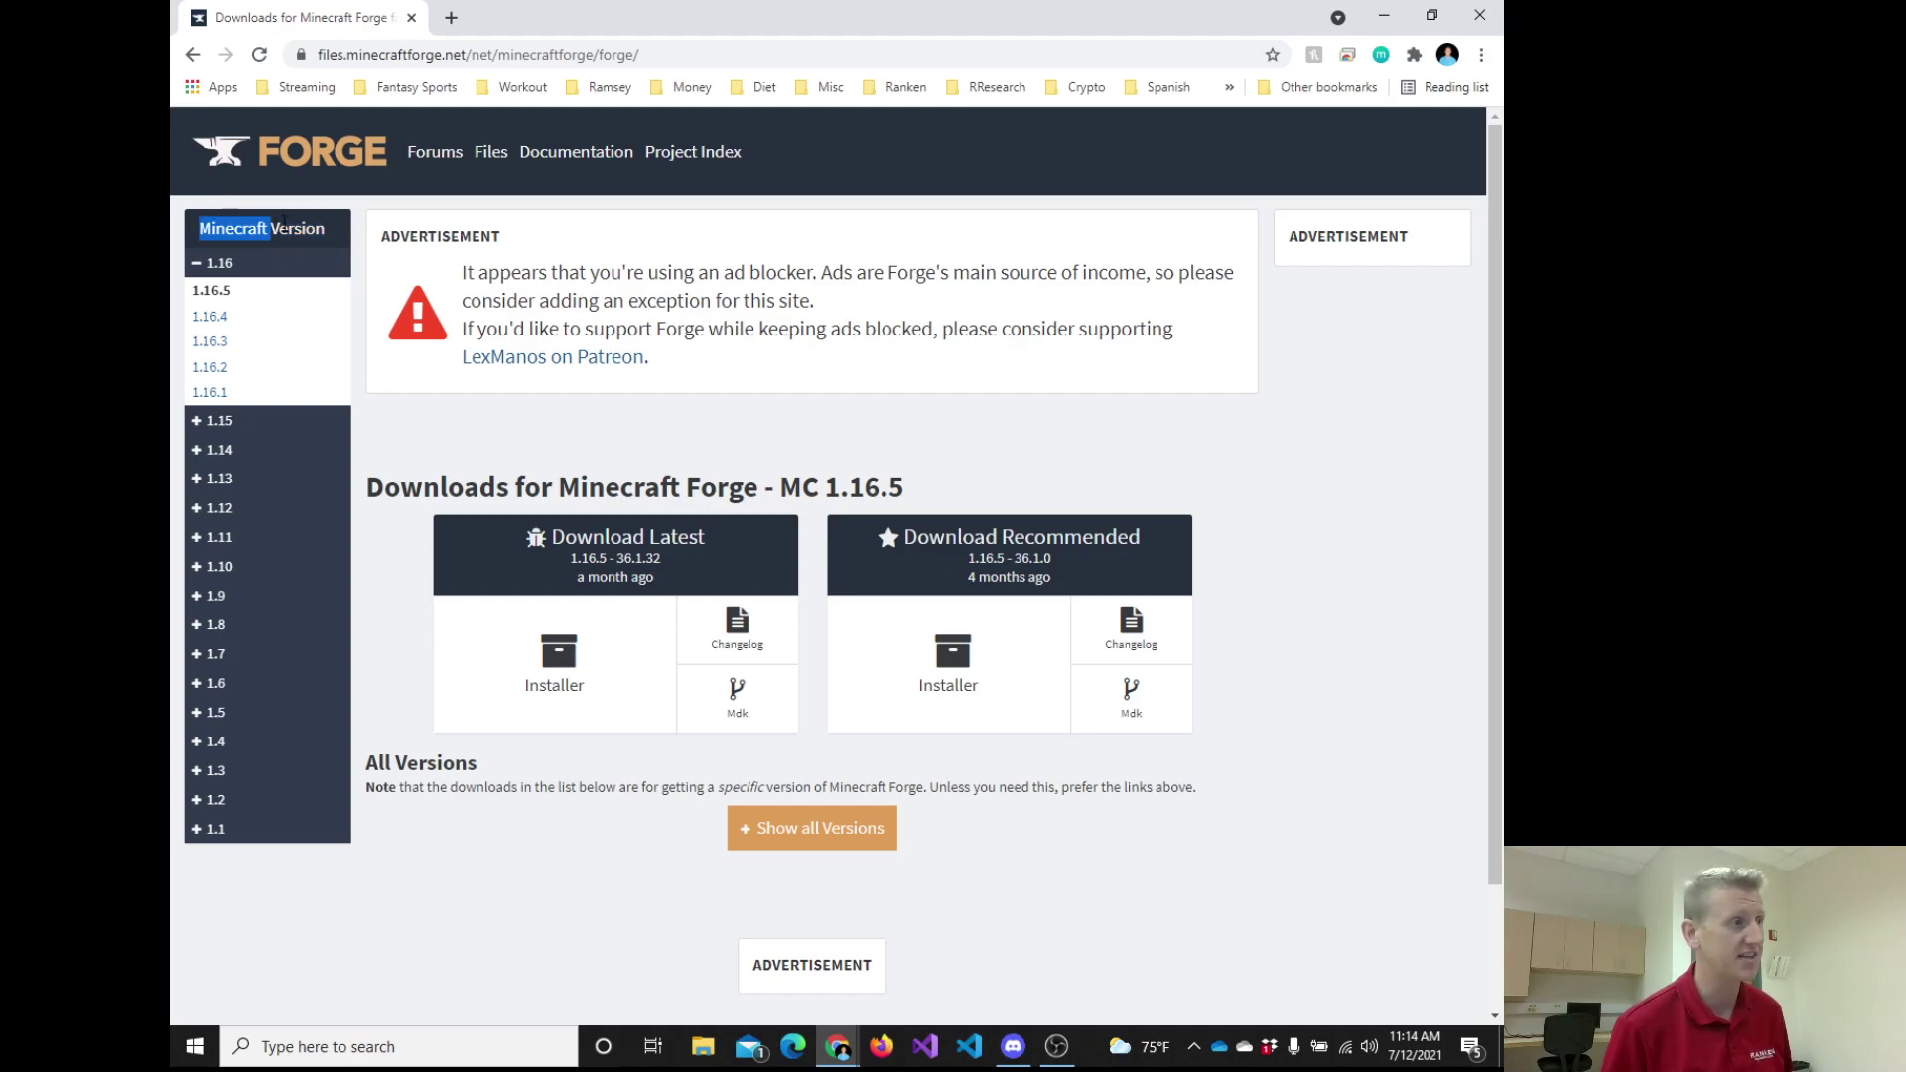
pyautogui.doubleClick(403, 55)
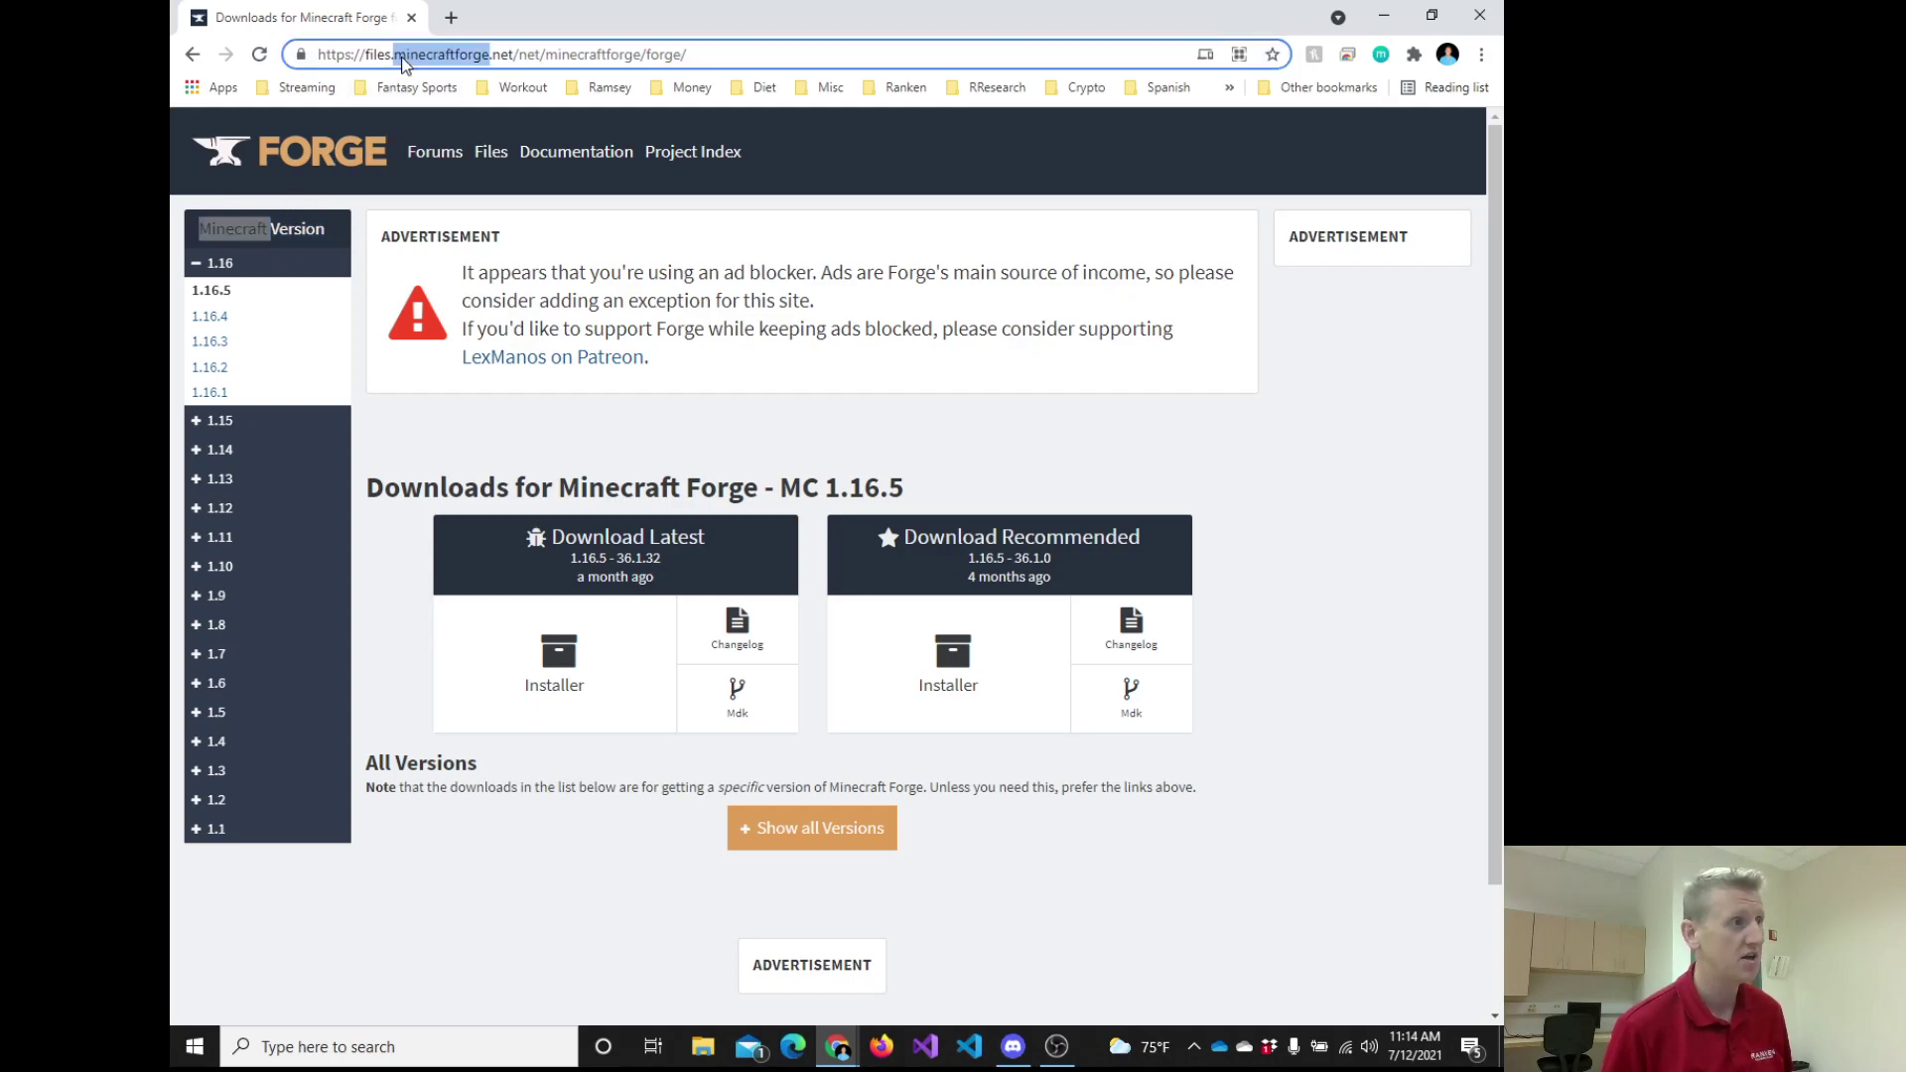
# Open the Minecraft 1.16.4 Forge downloads and highlight MC 1.16.4 in the heading.
pyautogui.click(211, 318)
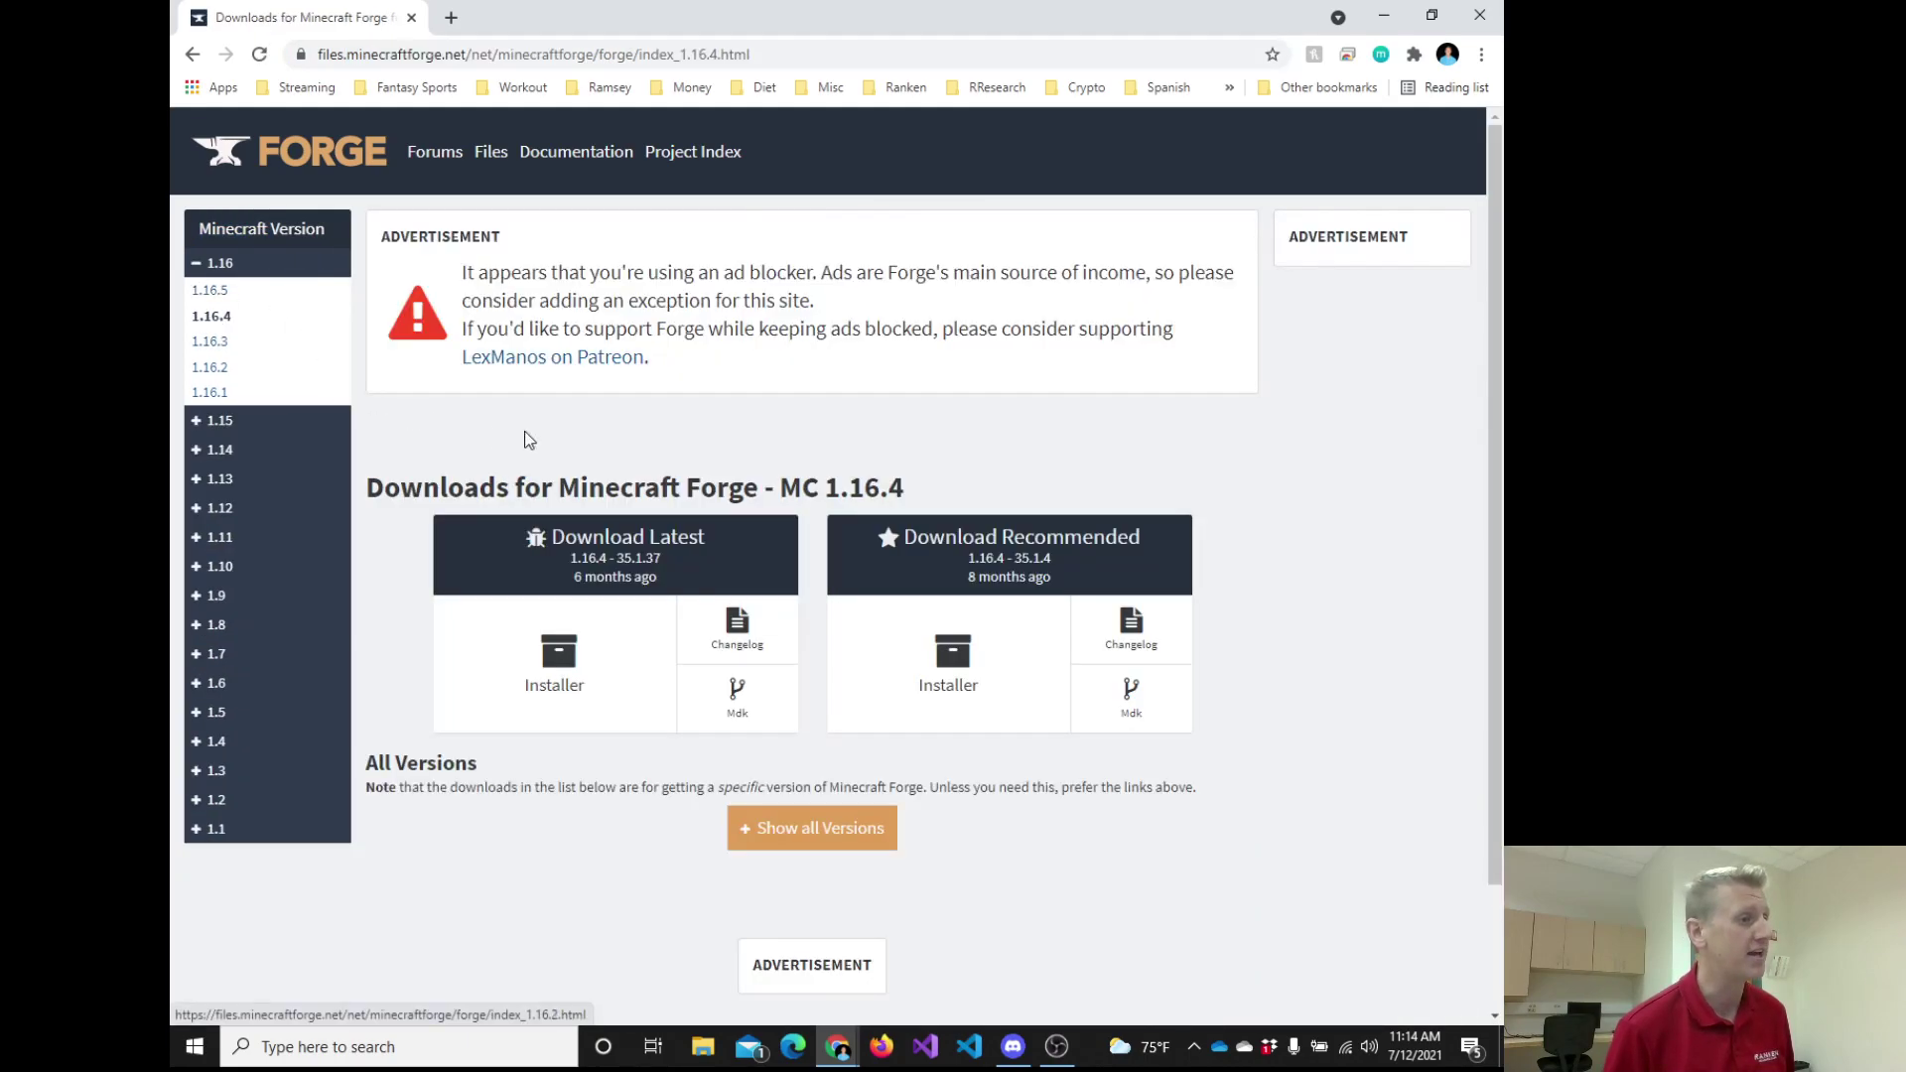
pyautogui.moveTo(773, 489); pyautogui.dragTo(933, 489)
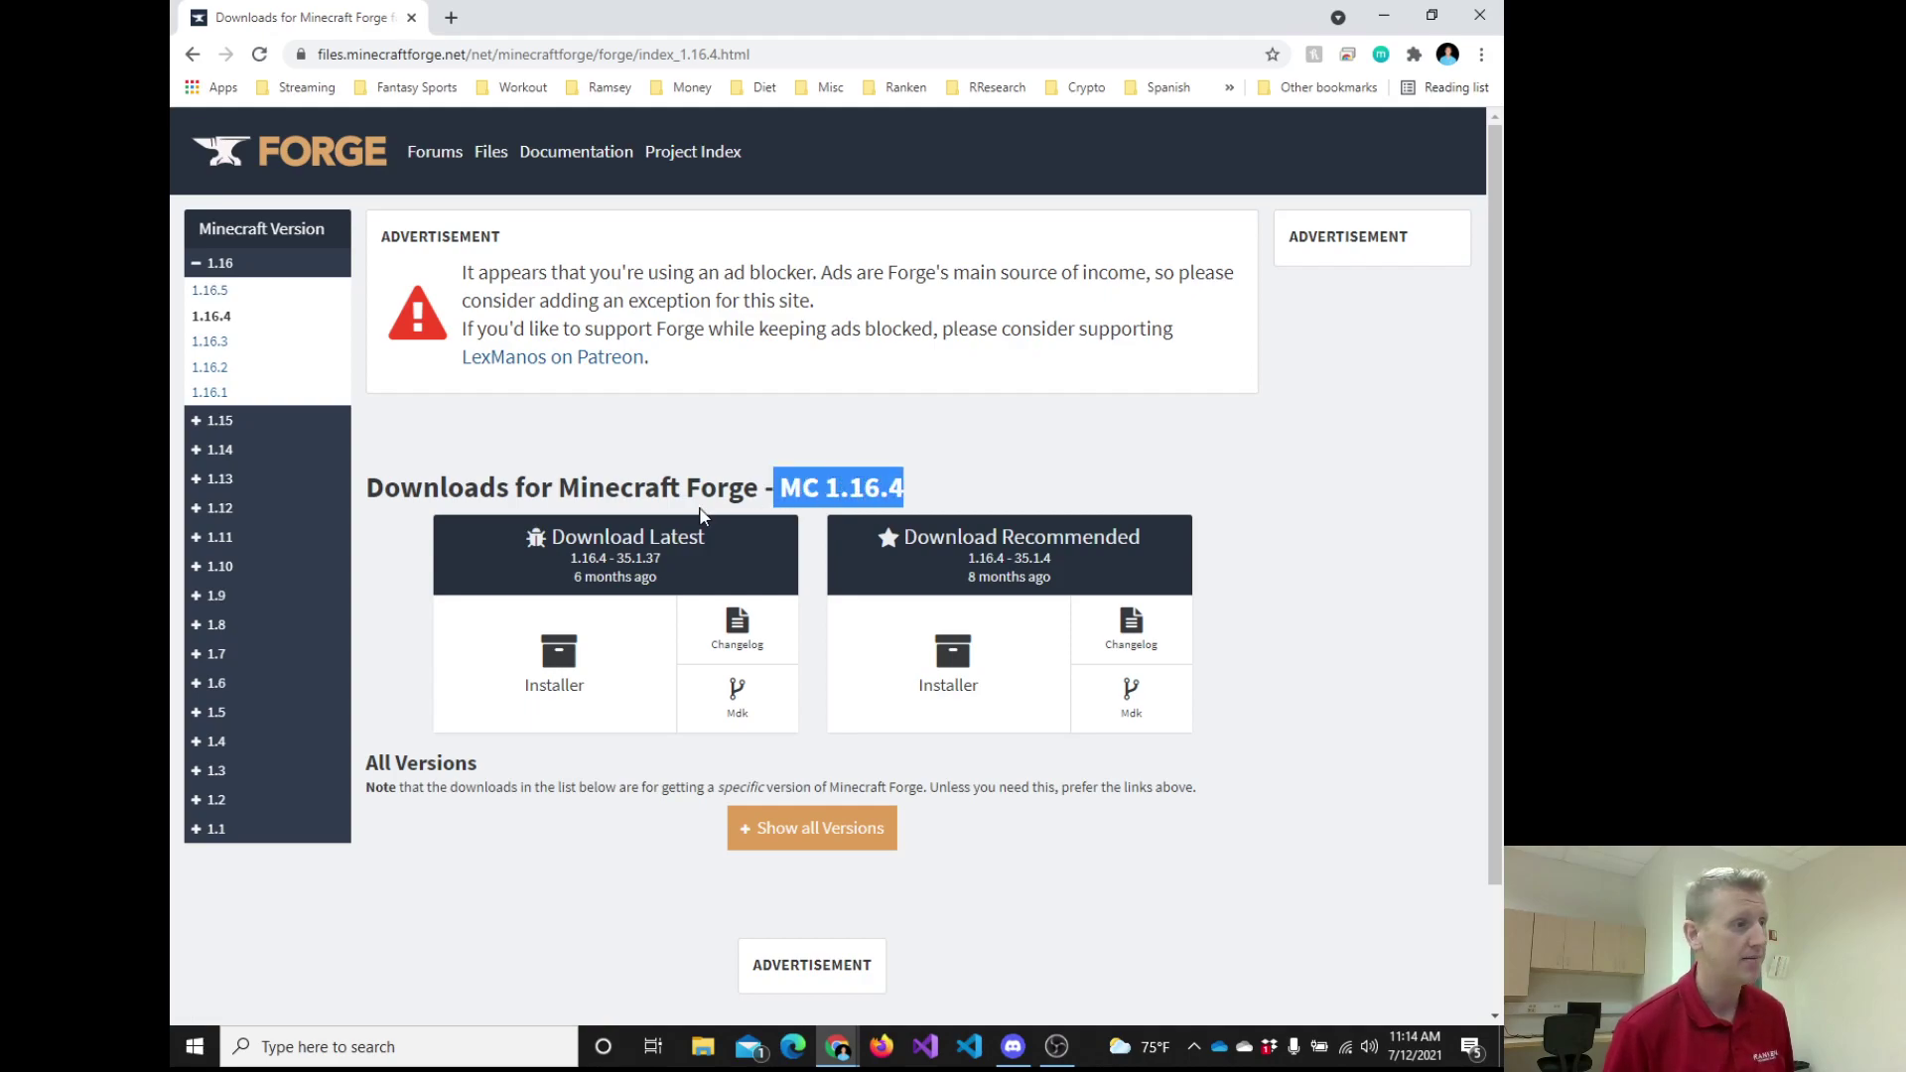
pyautogui.moveTo(429, 486); pyautogui.dragTo(814, 496)
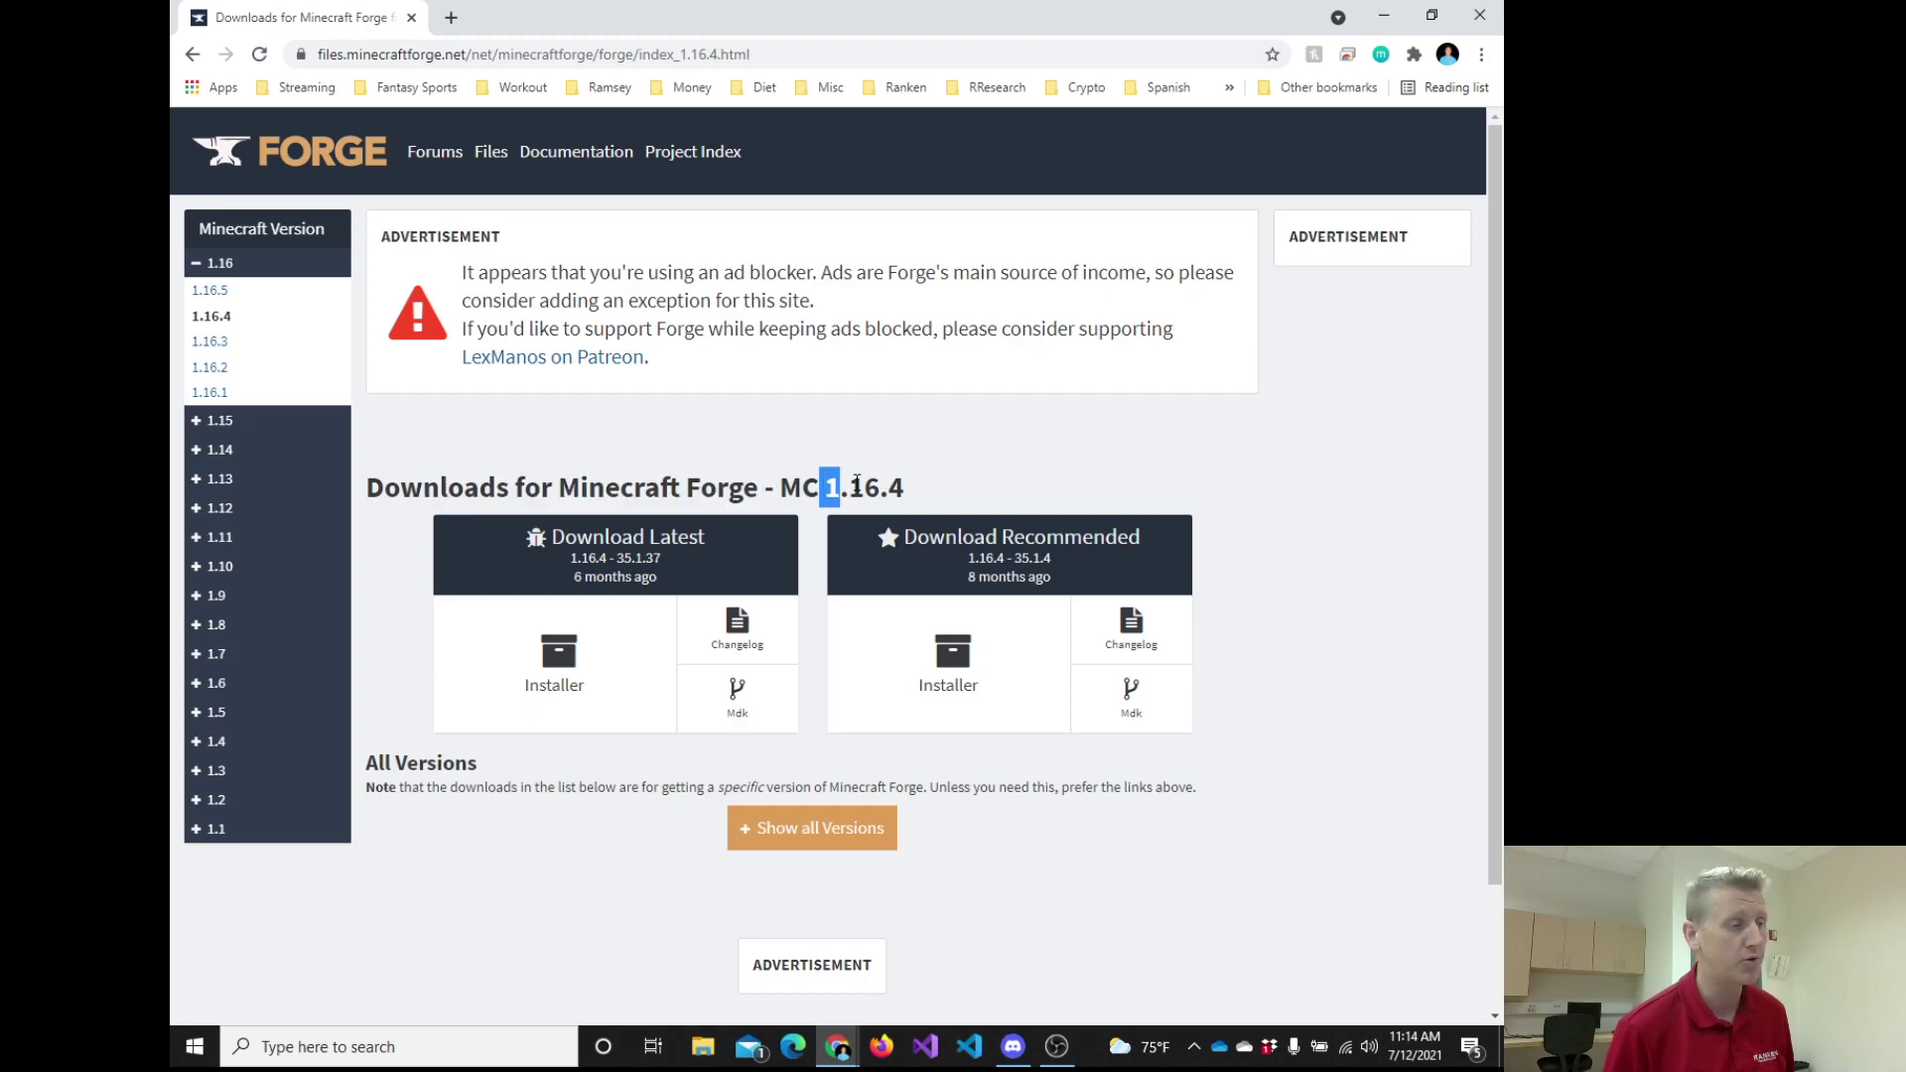
pyautogui.moveTo(856, 480)
pyautogui.mouseDown()
pyautogui.moveTo(922, 484)
pyautogui.moveTo(820, 478)
pyautogui.mouseUp()
pyautogui.click(915, 486)
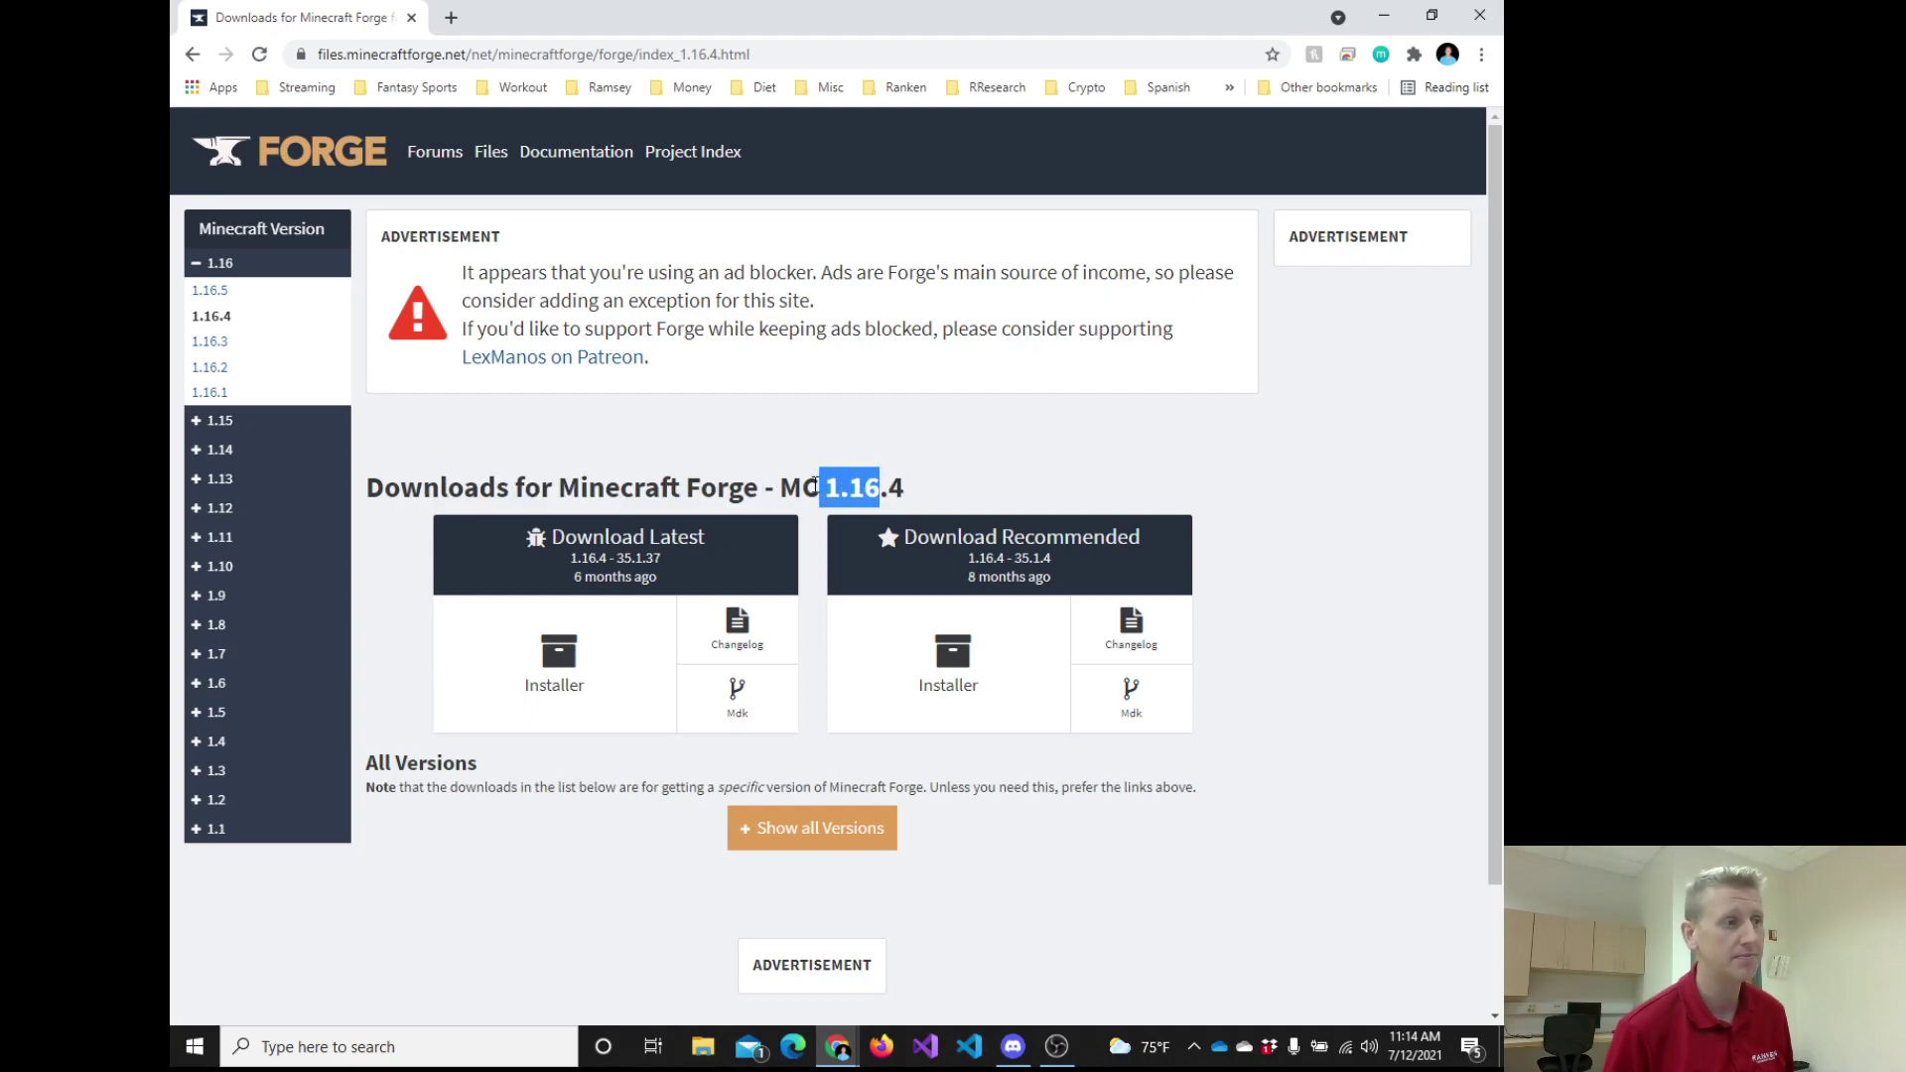
pyautogui.click(820, 473)
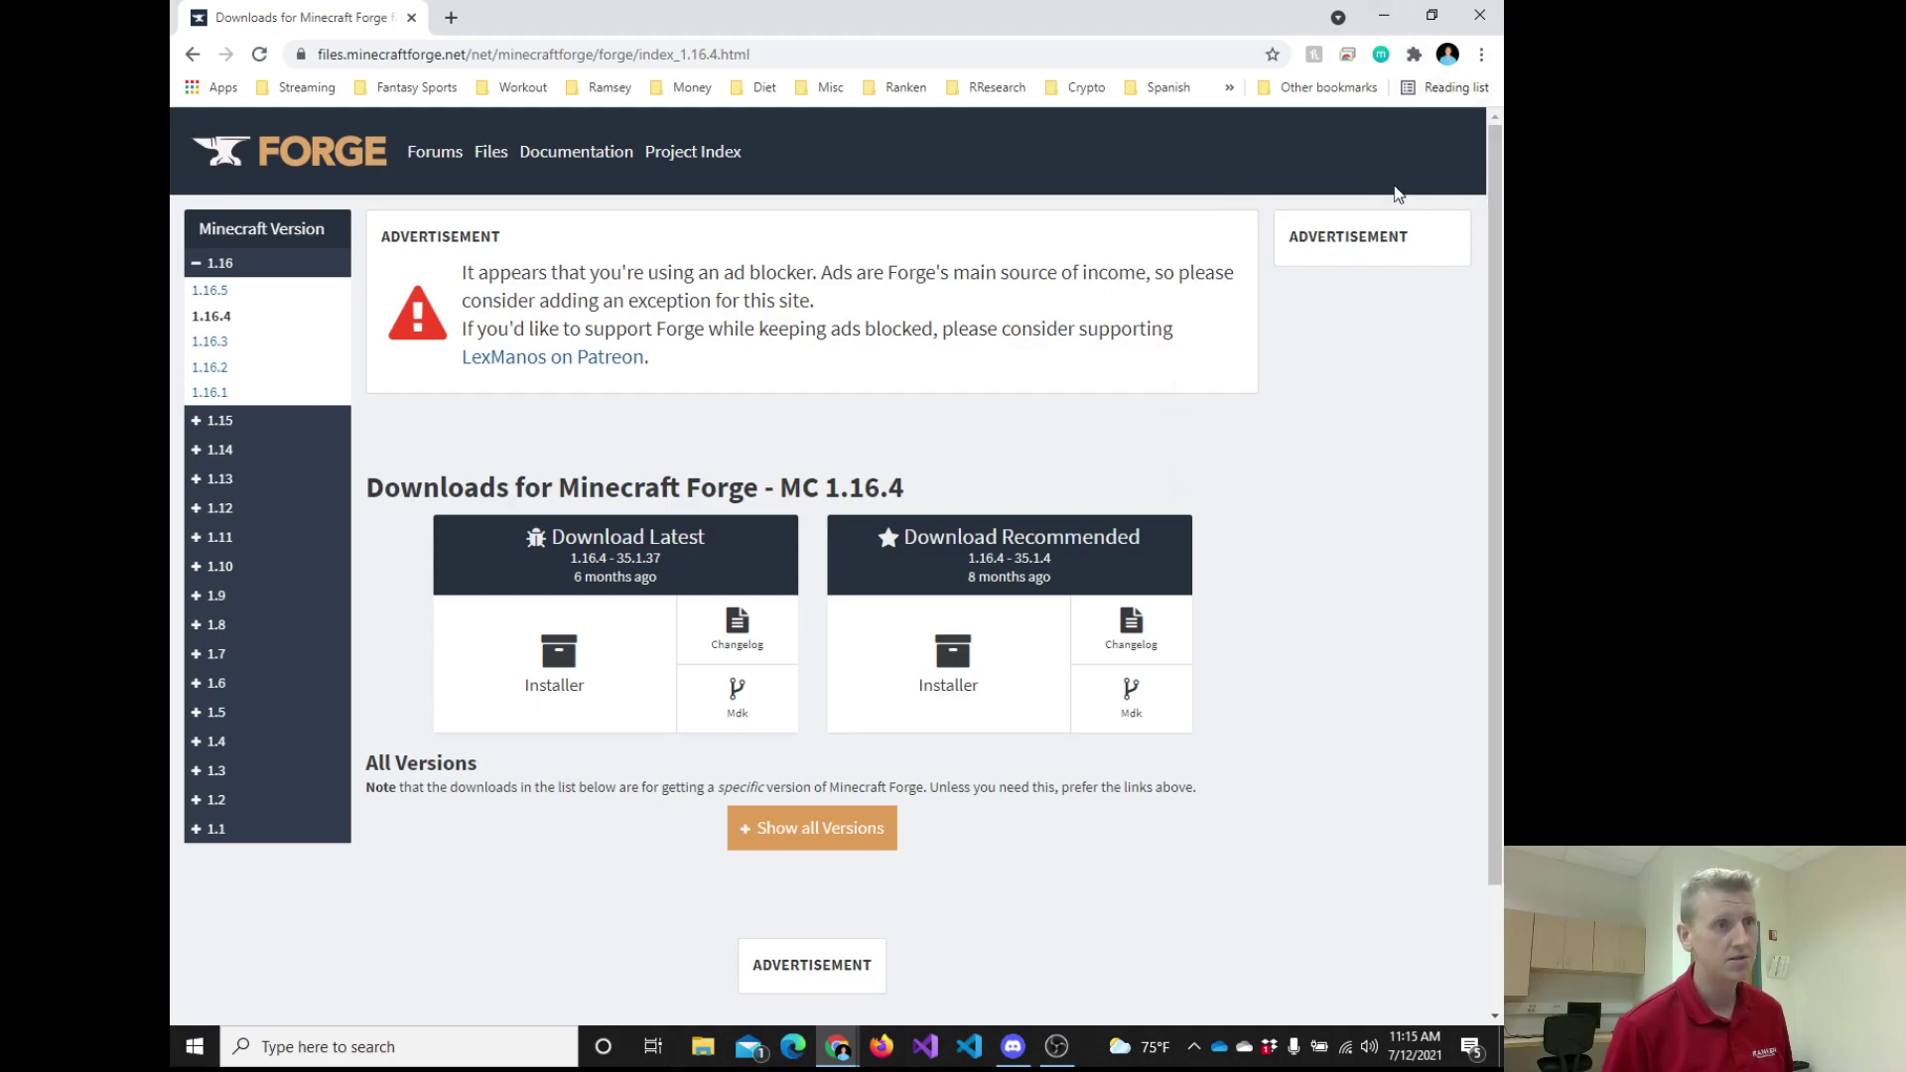
# After returning from another app, go back to the Google 'minecraft forge' results.
pyautogui.hotkey('alt', 'Tab')
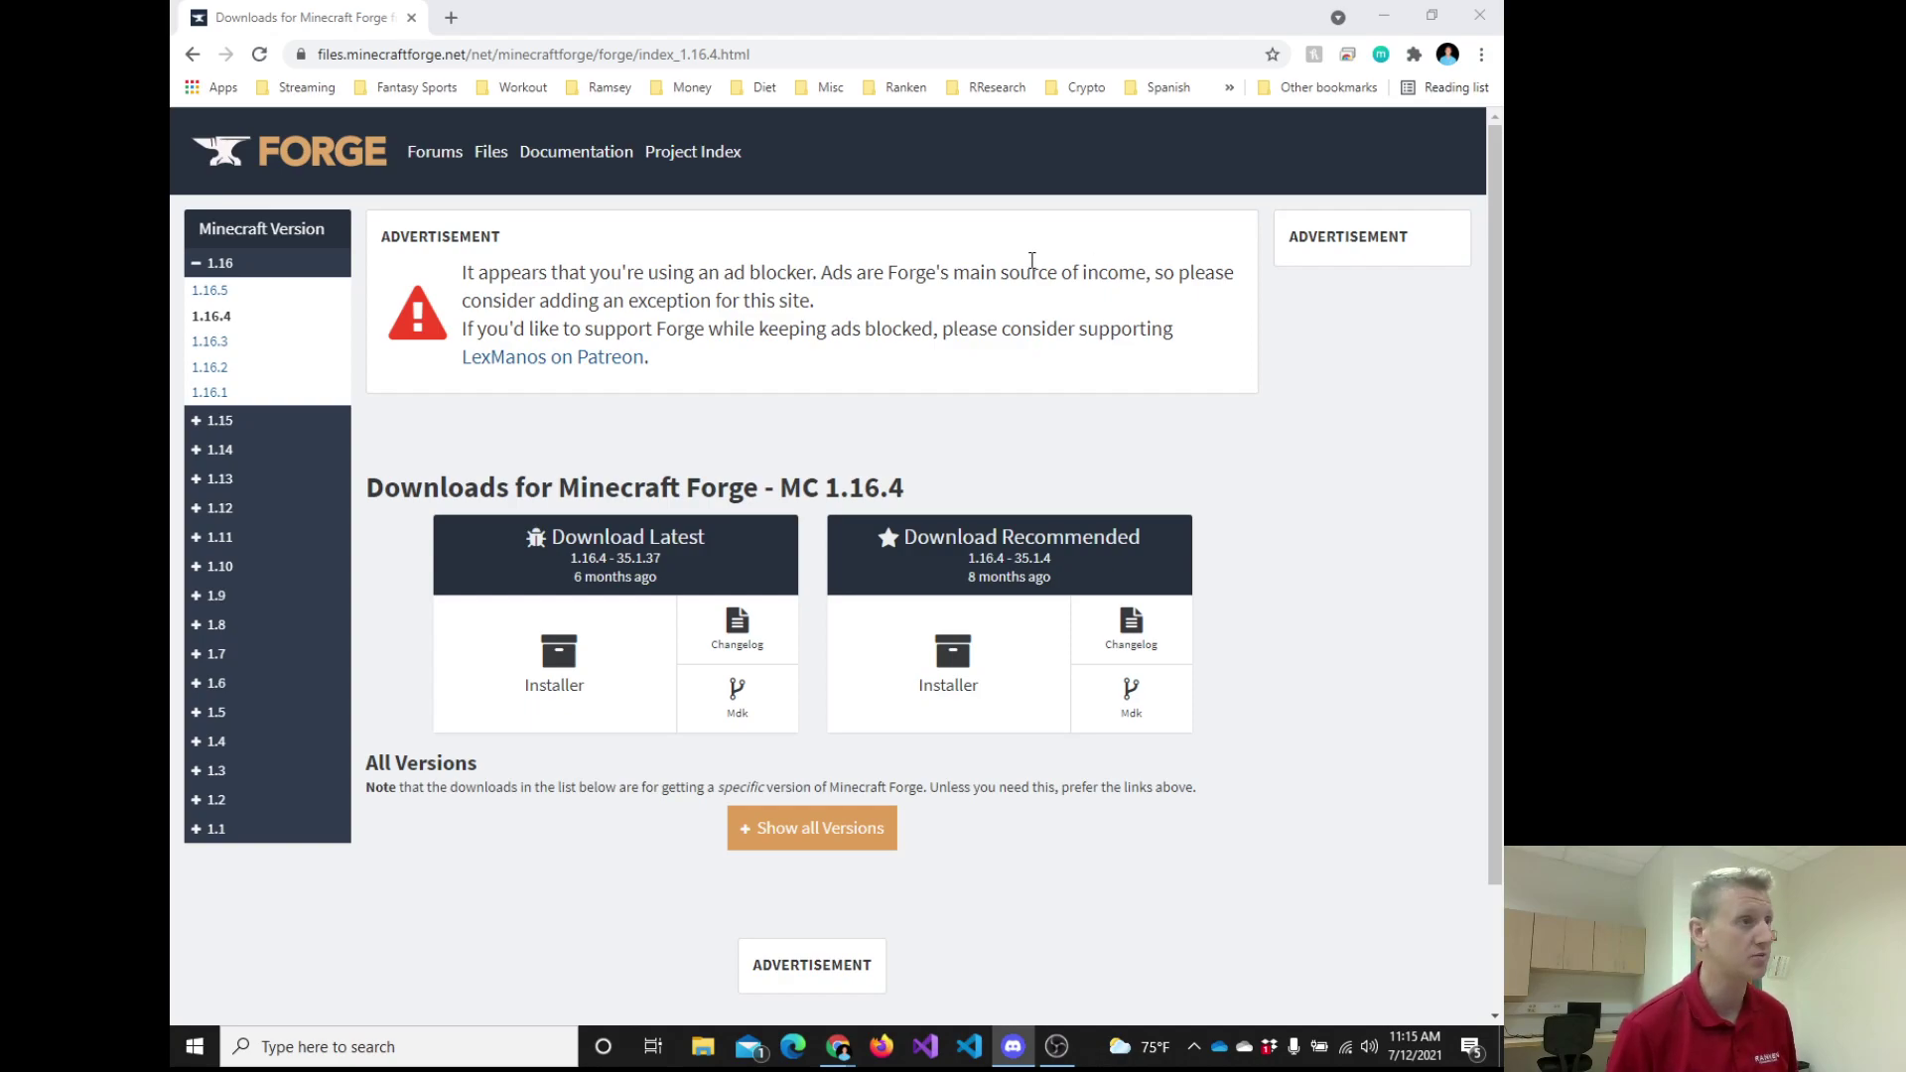
pyautogui.moveTo(791, 274); pyautogui.dragTo(852, 310)
pyautogui.click(851, 309)
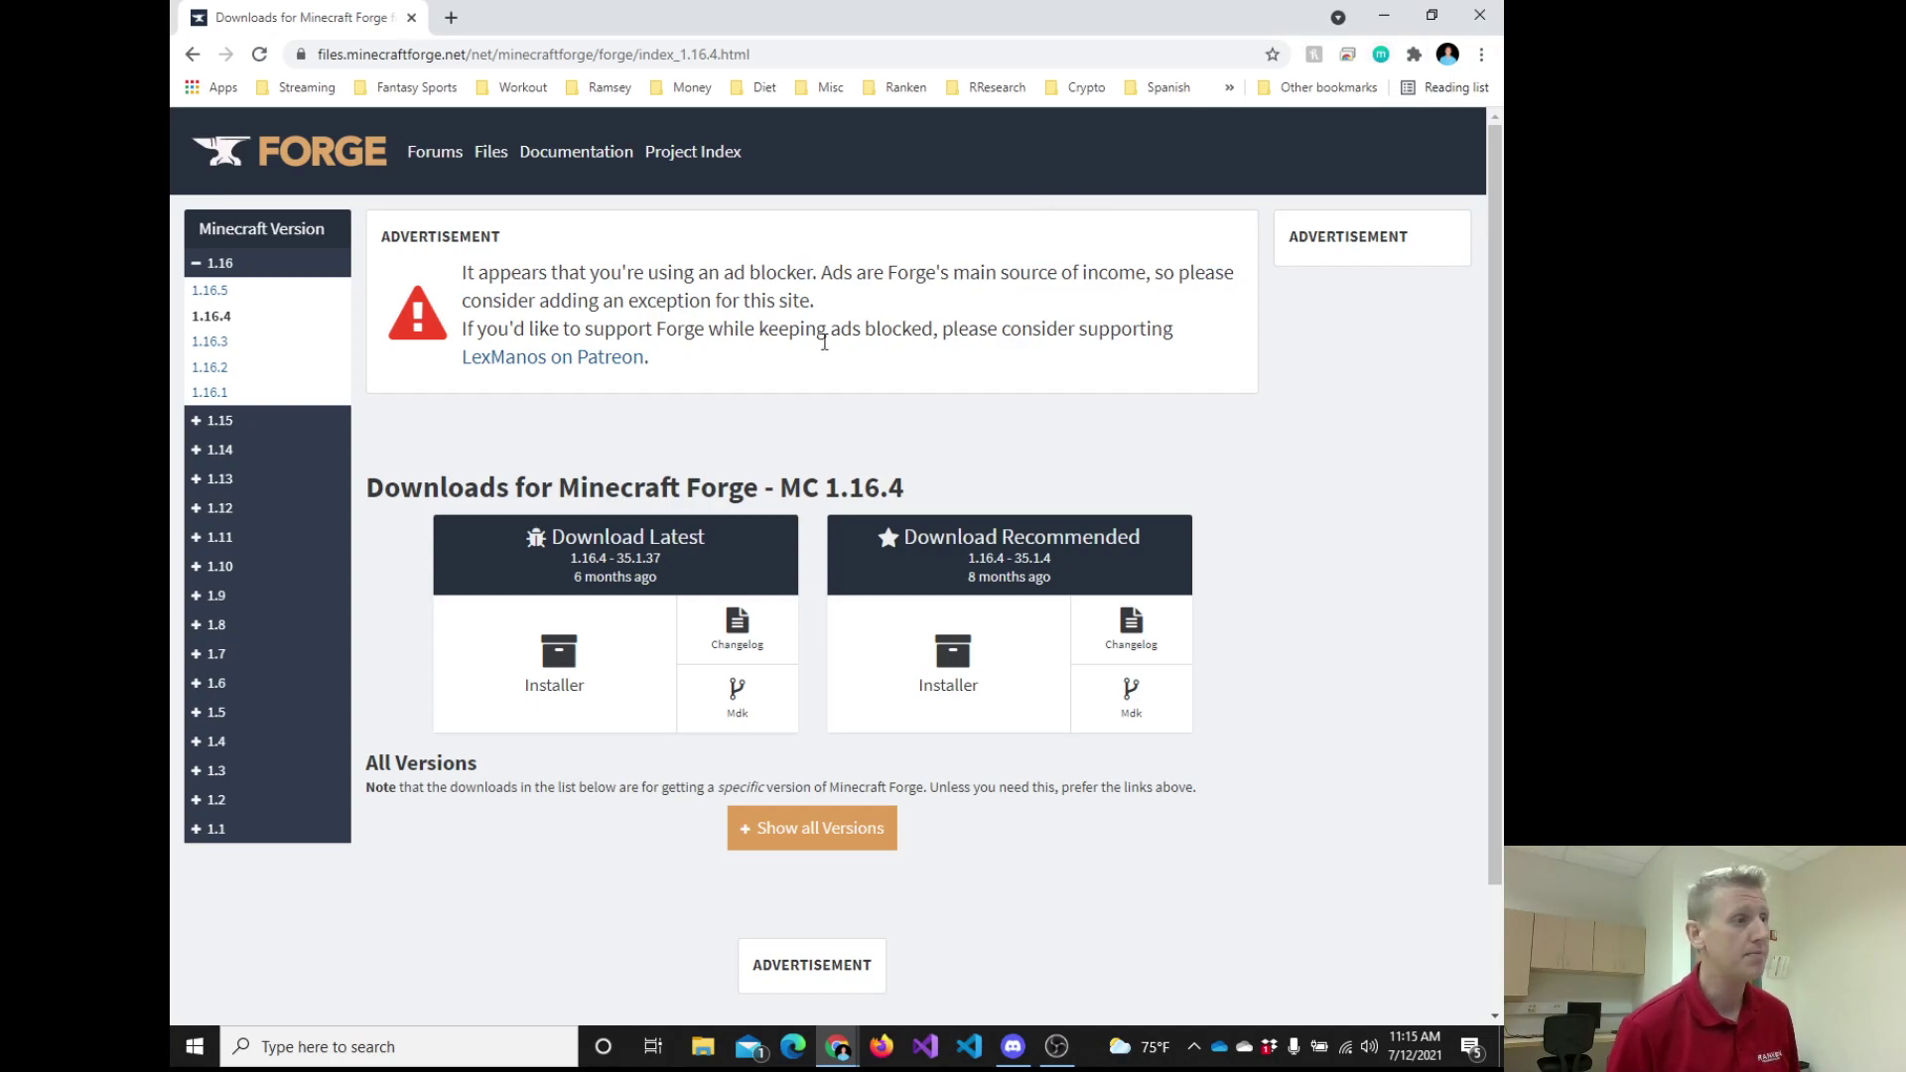
pyautogui.click(189, 59)
# From the Google results, reopen the Forge 1.16.5 downloads result and highlight its version.
pyautogui.click(188, 62)
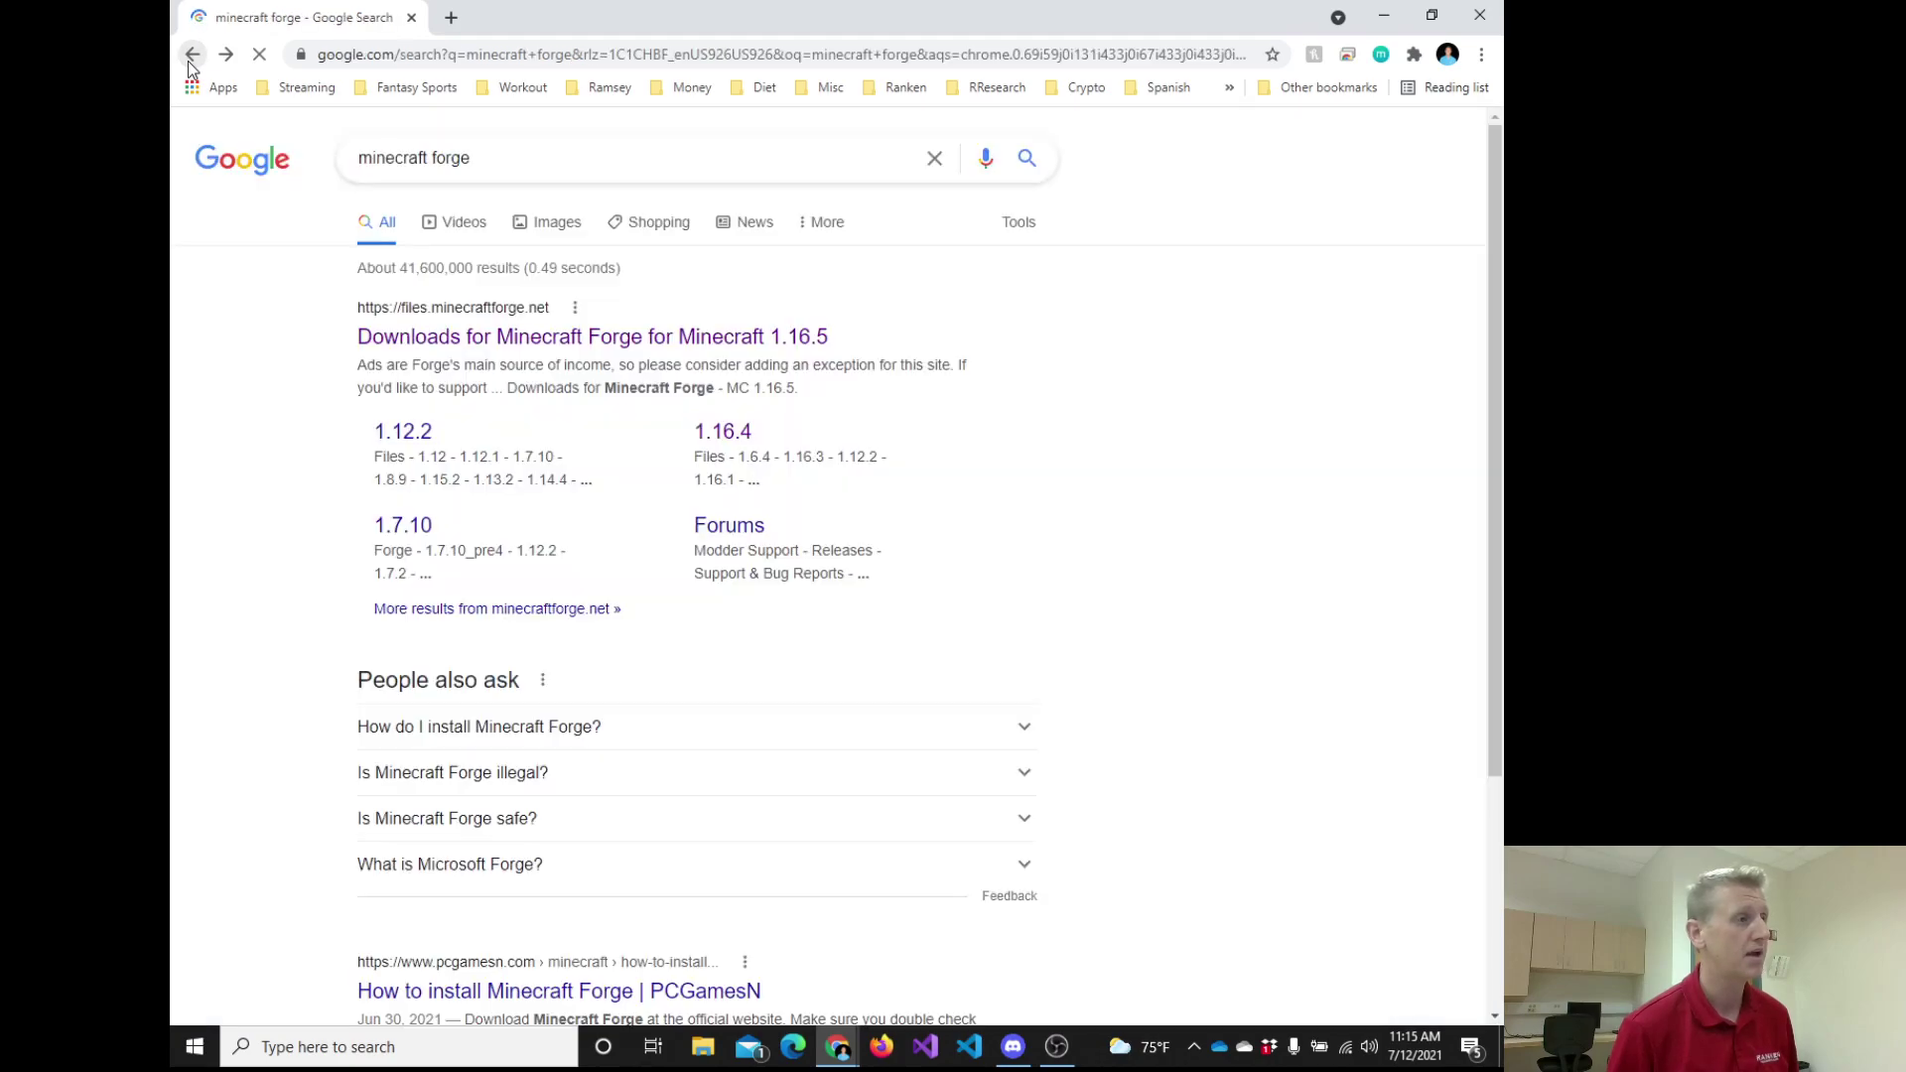
pyautogui.moveTo(513, 156); pyautogui.dragTo(355, 161)
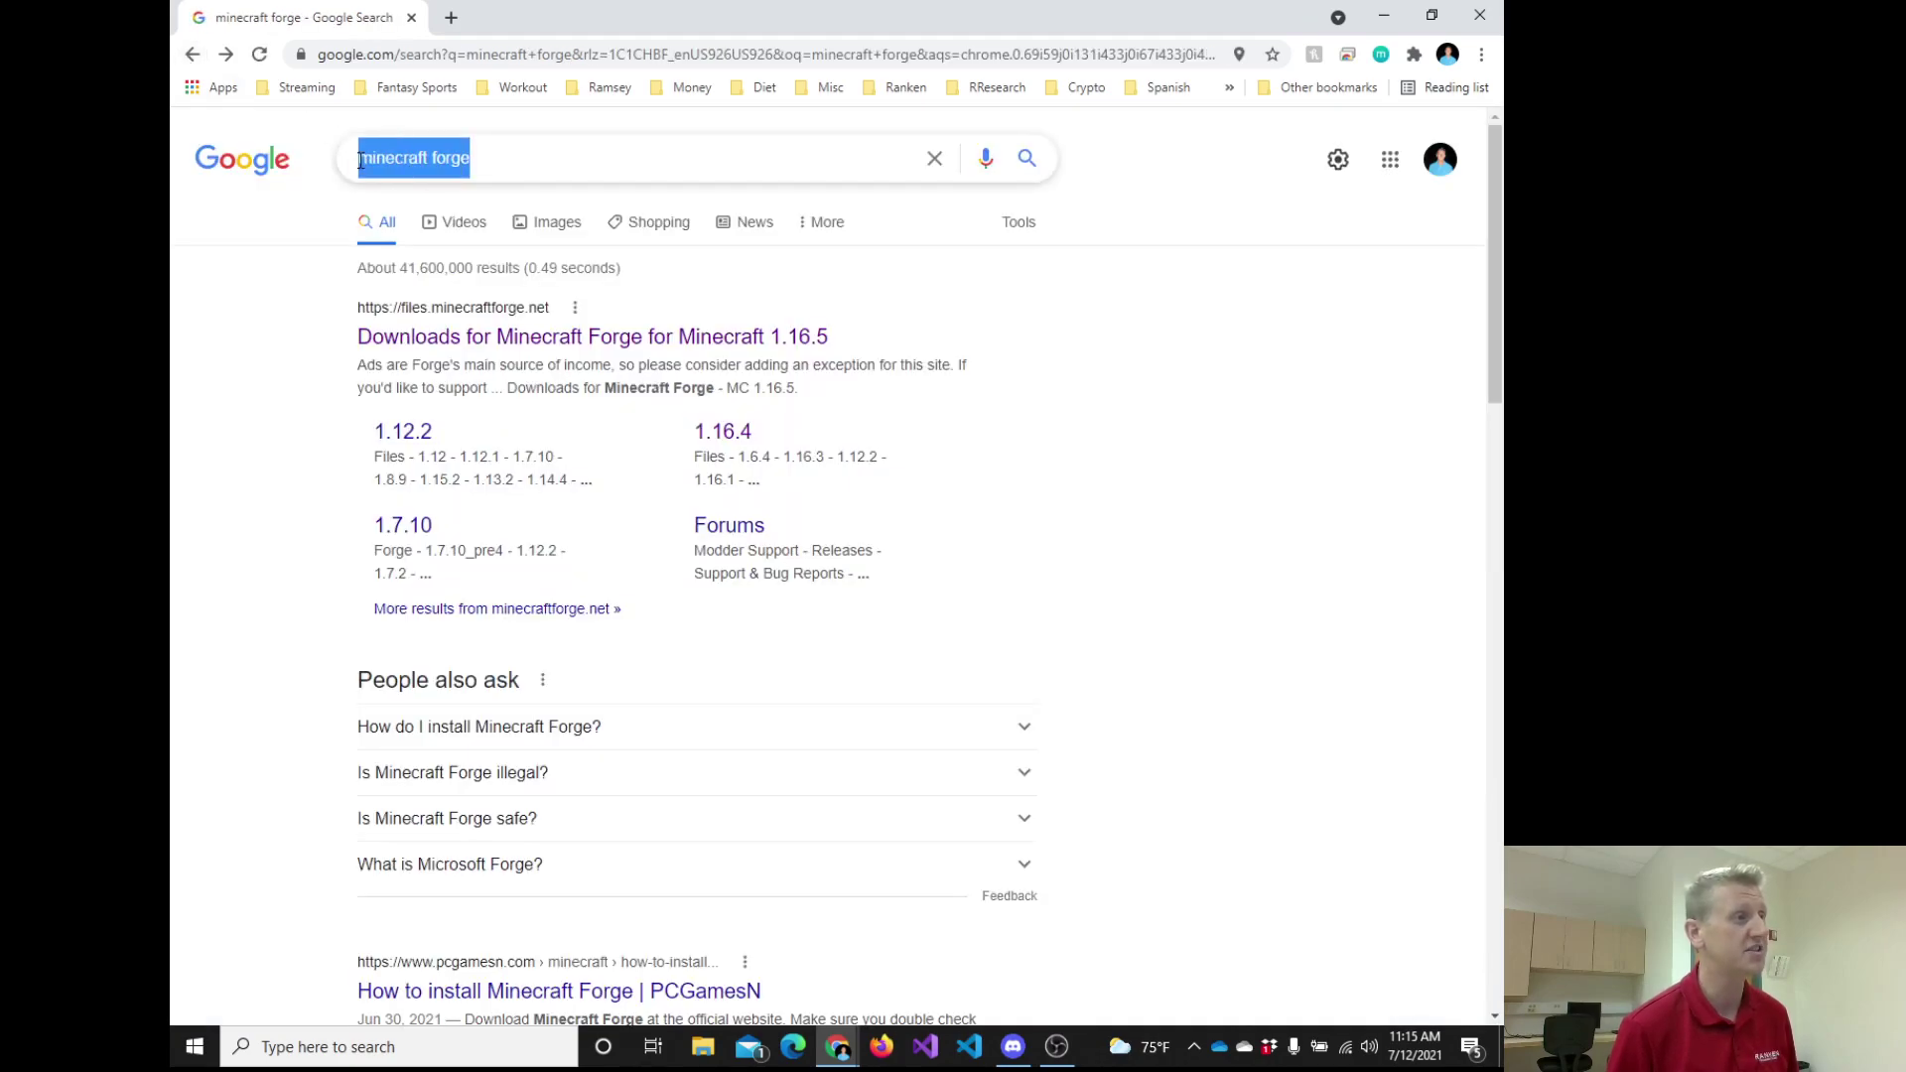
pyautogui.click(238, 339)
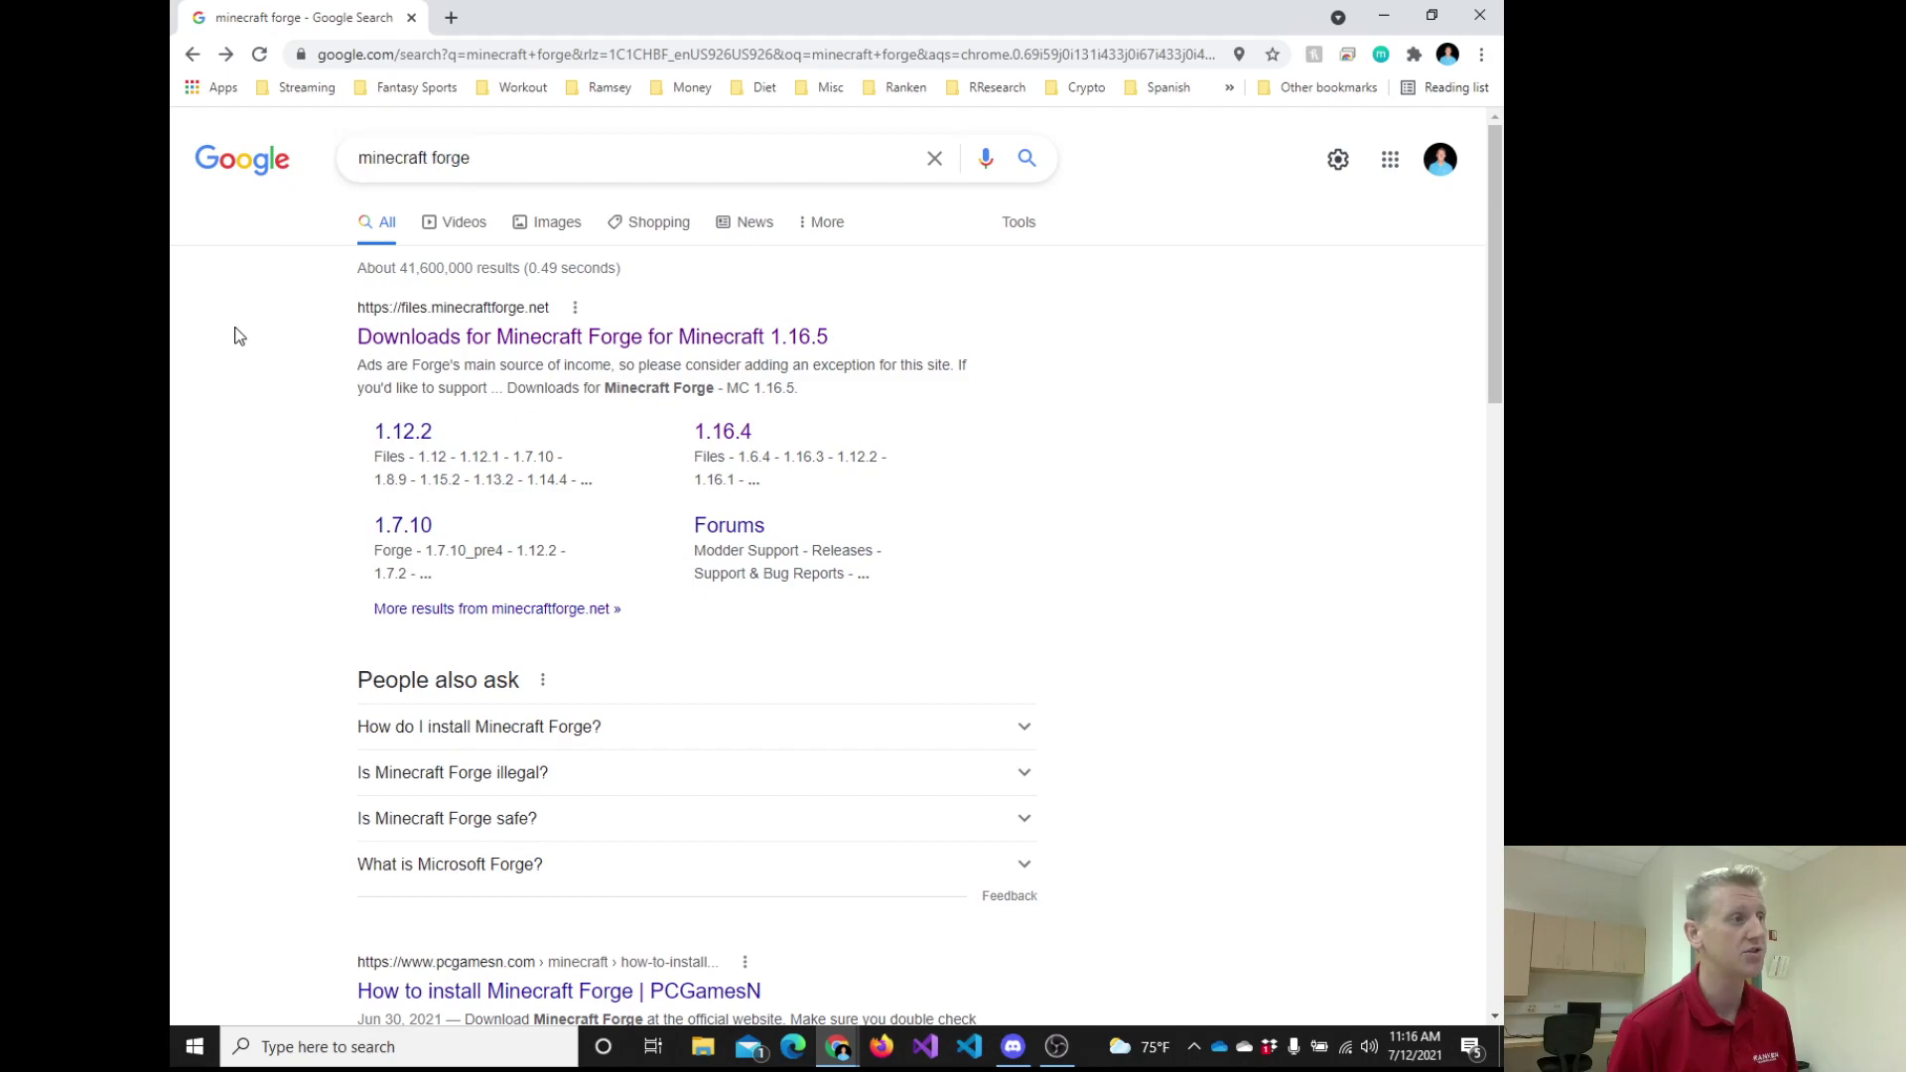
pyautogui.click(399, 339)
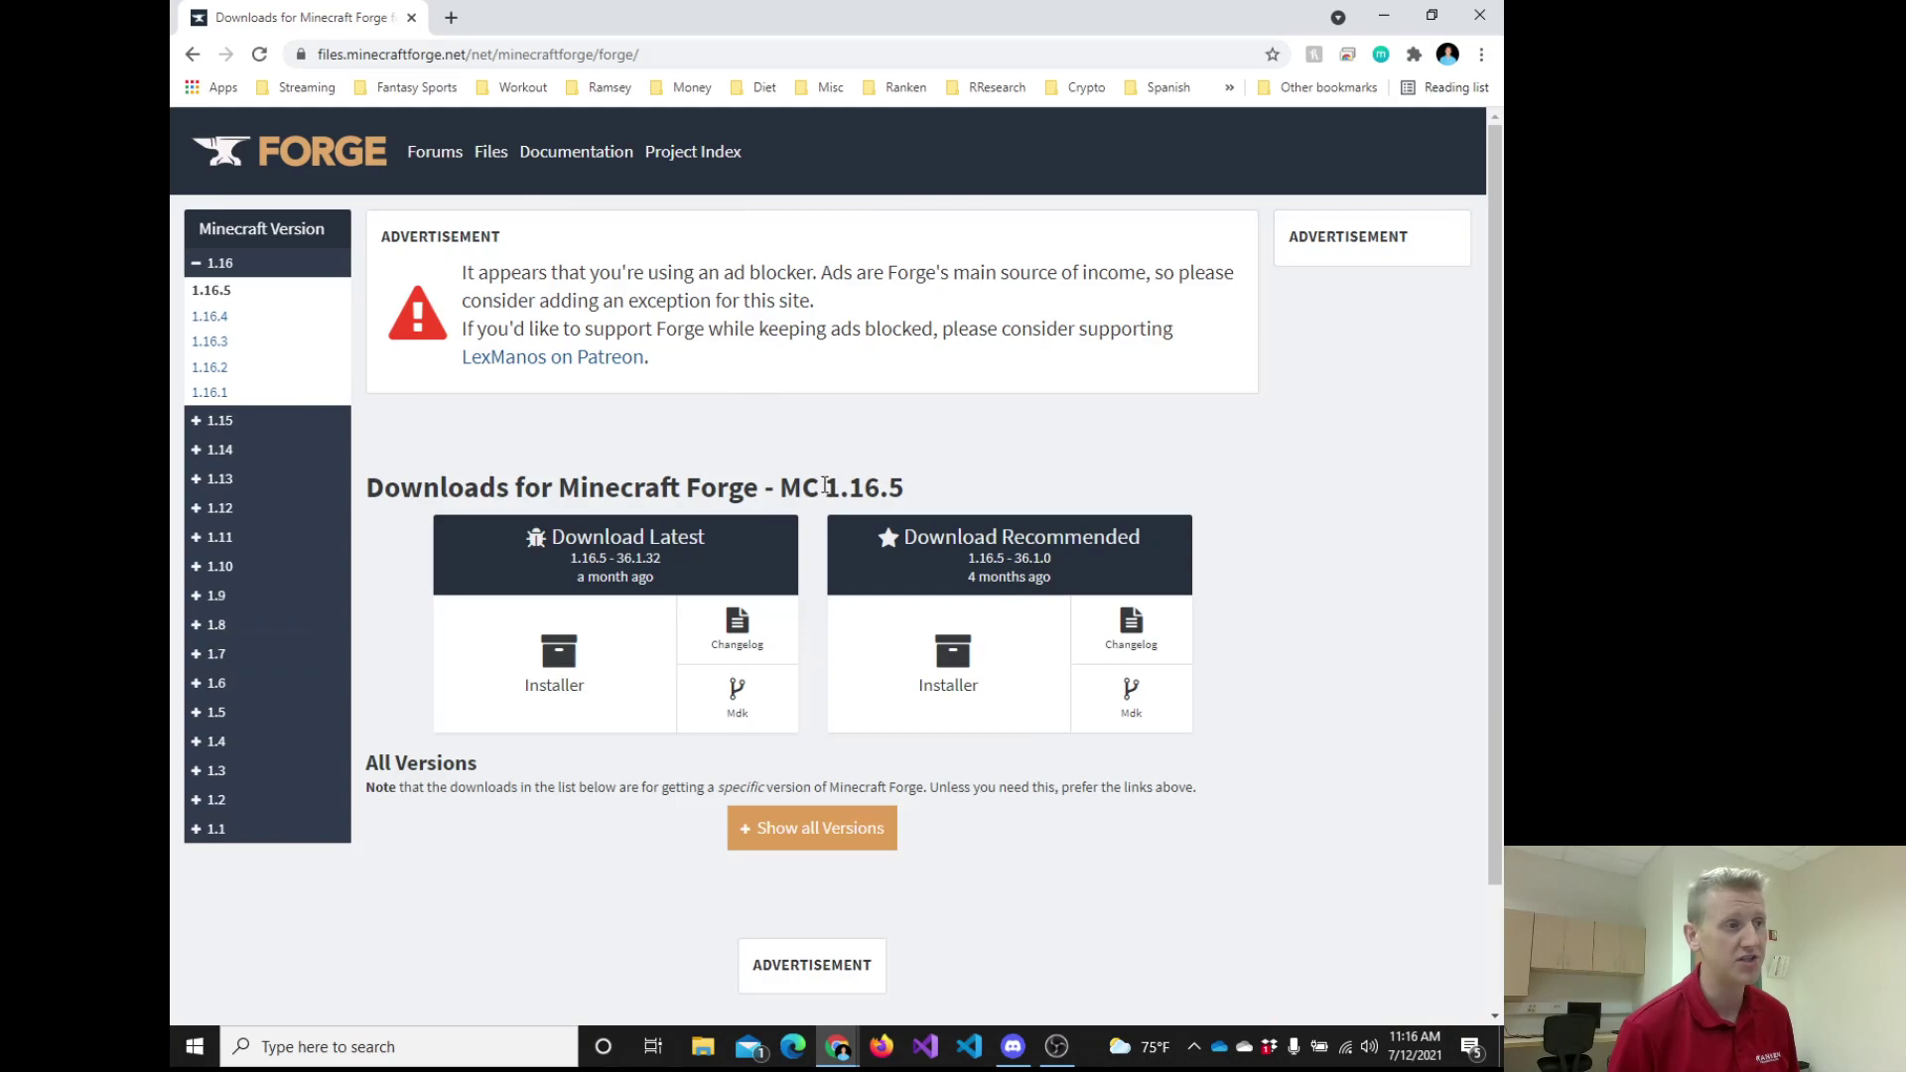
pyautogui.moveTo(823, 489); pyautogui.dragTo(944, 497)
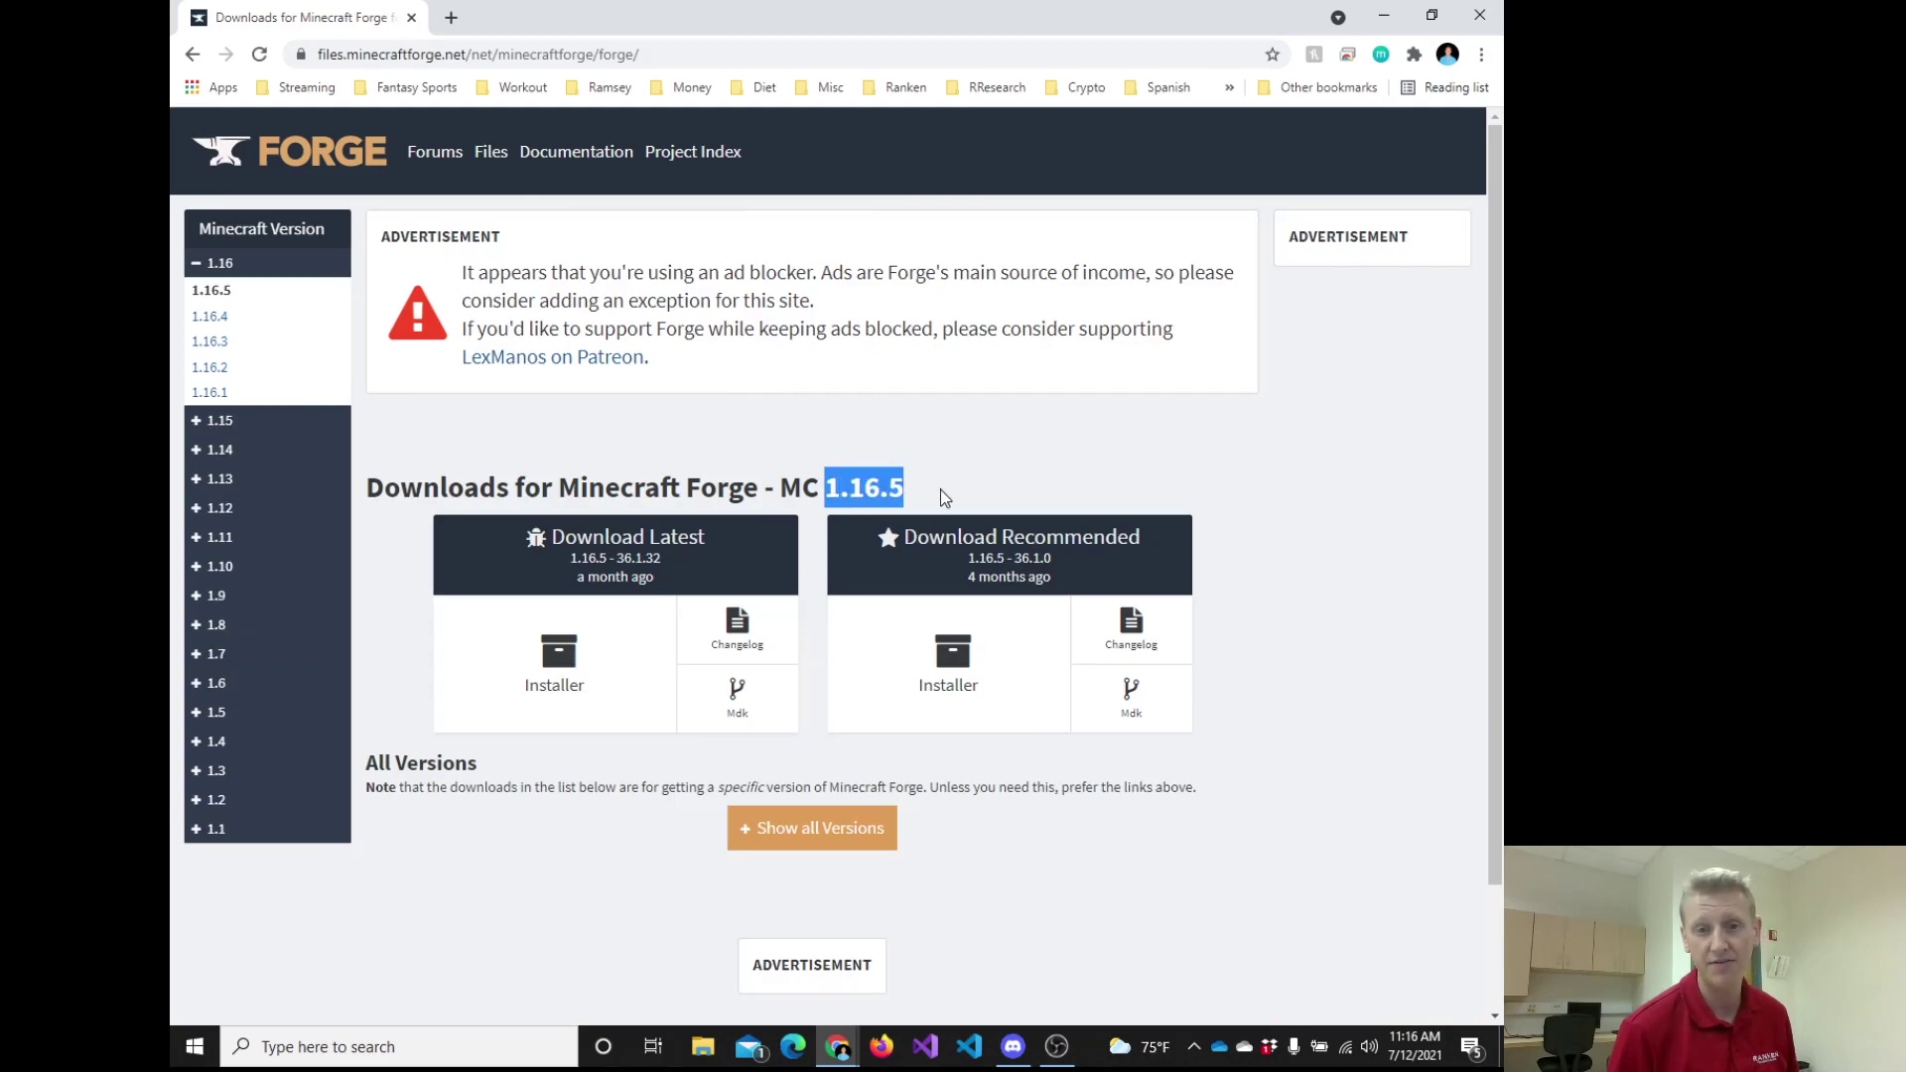
# Pick 1.16.4 under 1.16 in the Minecraft Version sidebar to show its Forge builds.
pyautogui.click(944, 497)
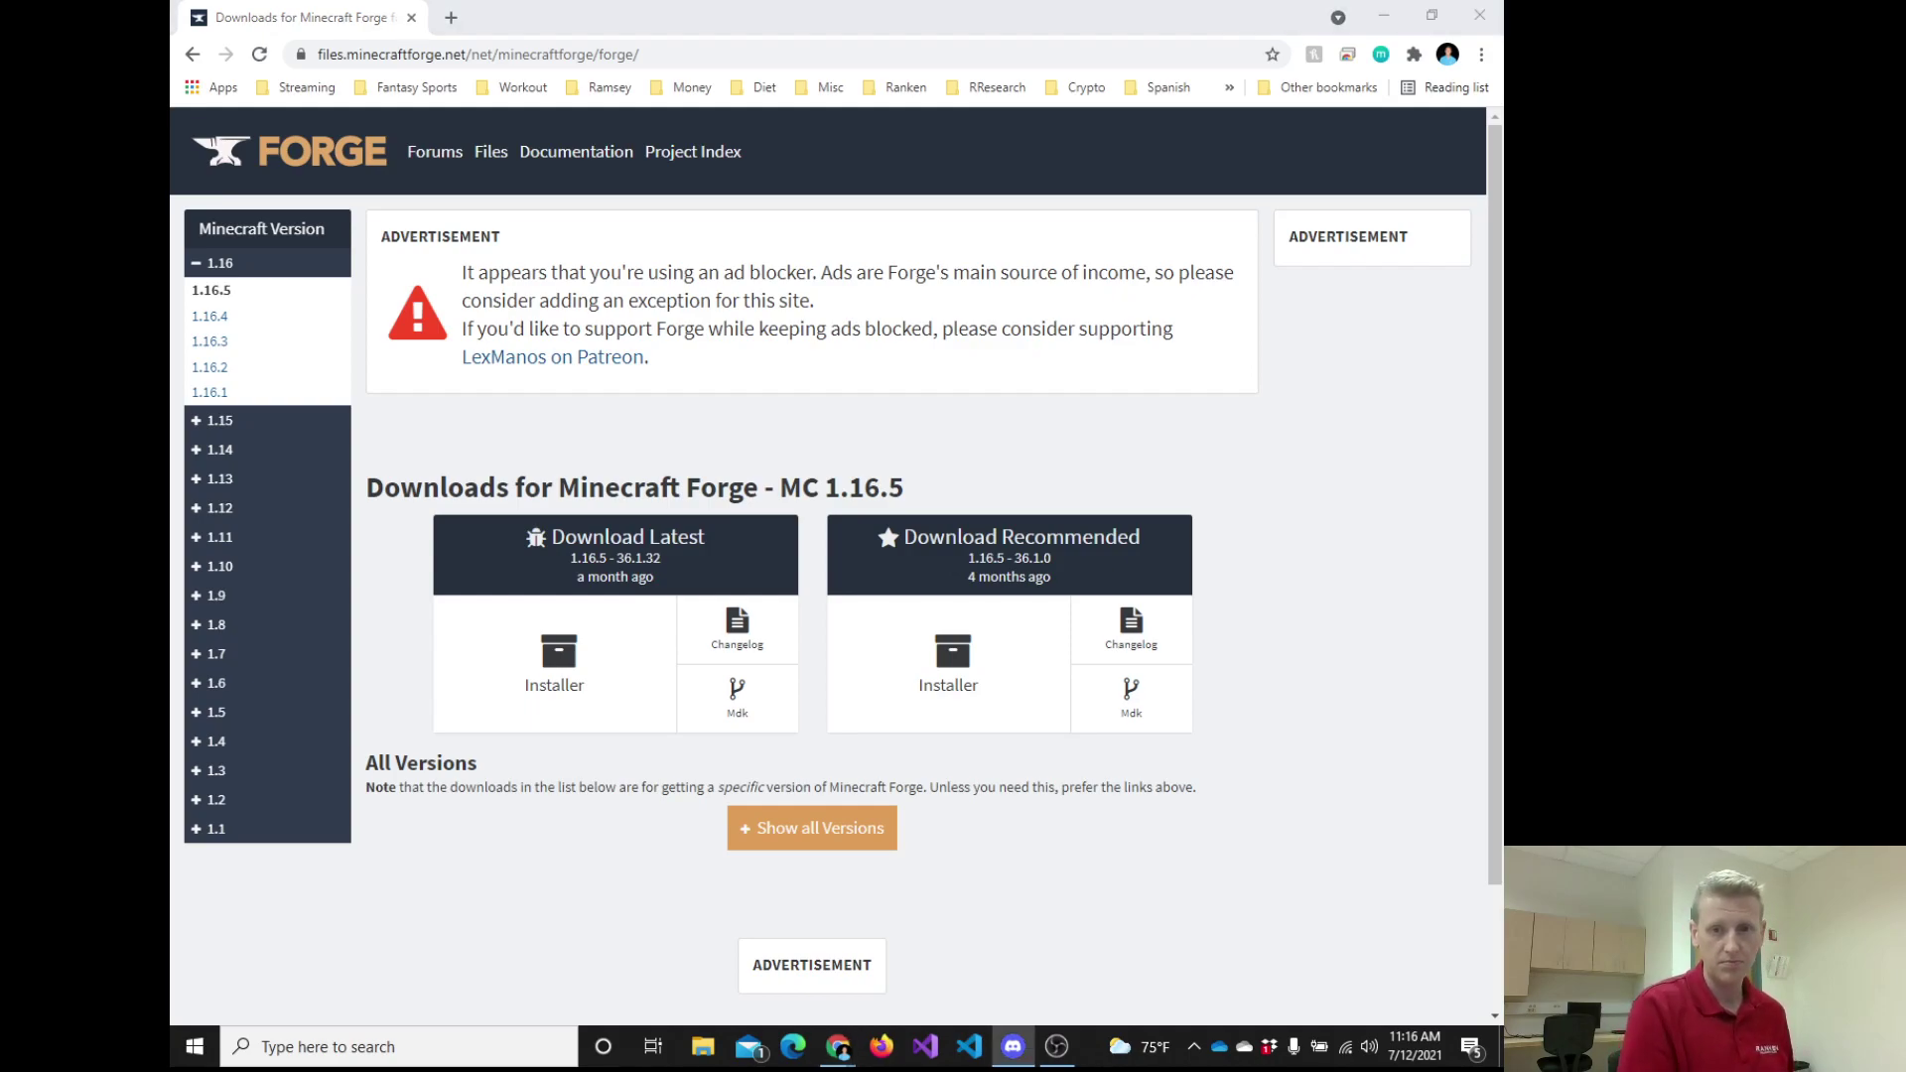
pyautogui.click(219, 324)
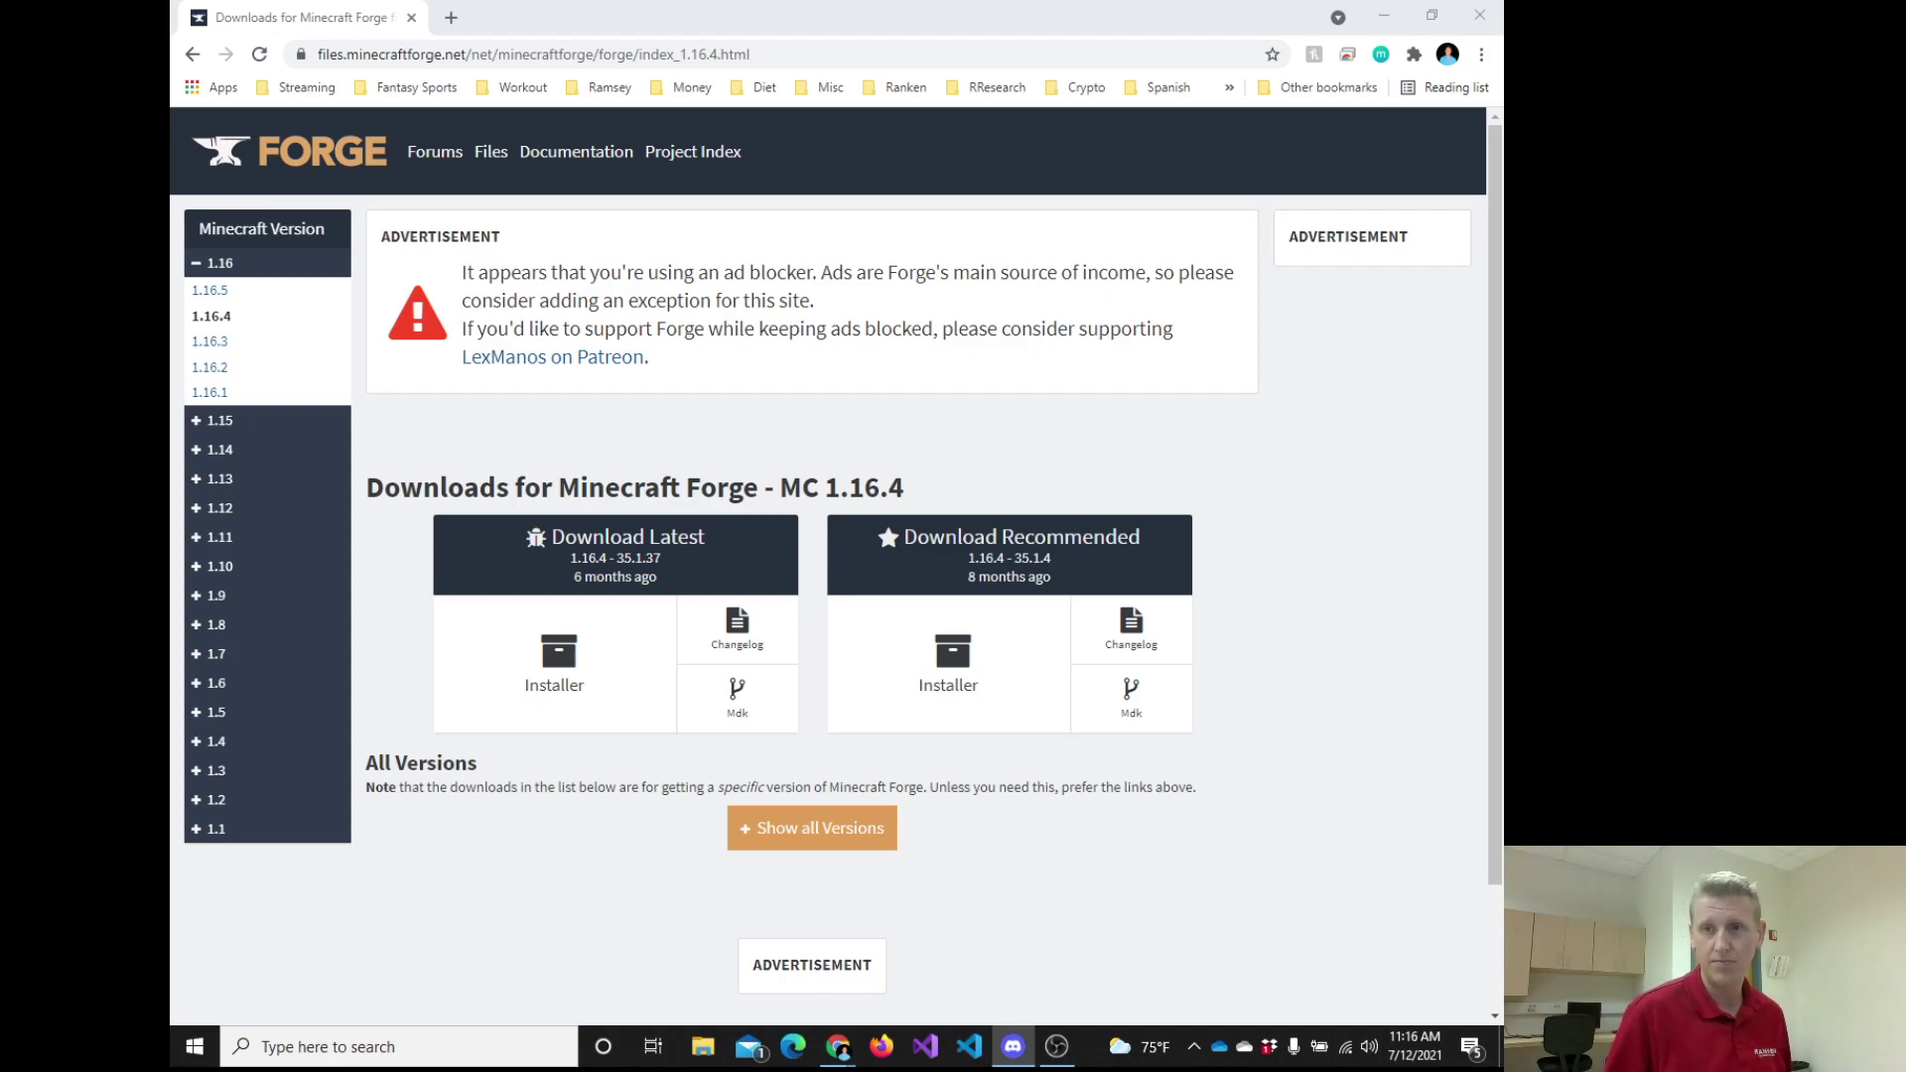
pyautogui.hotkey('alt', 'Tab')
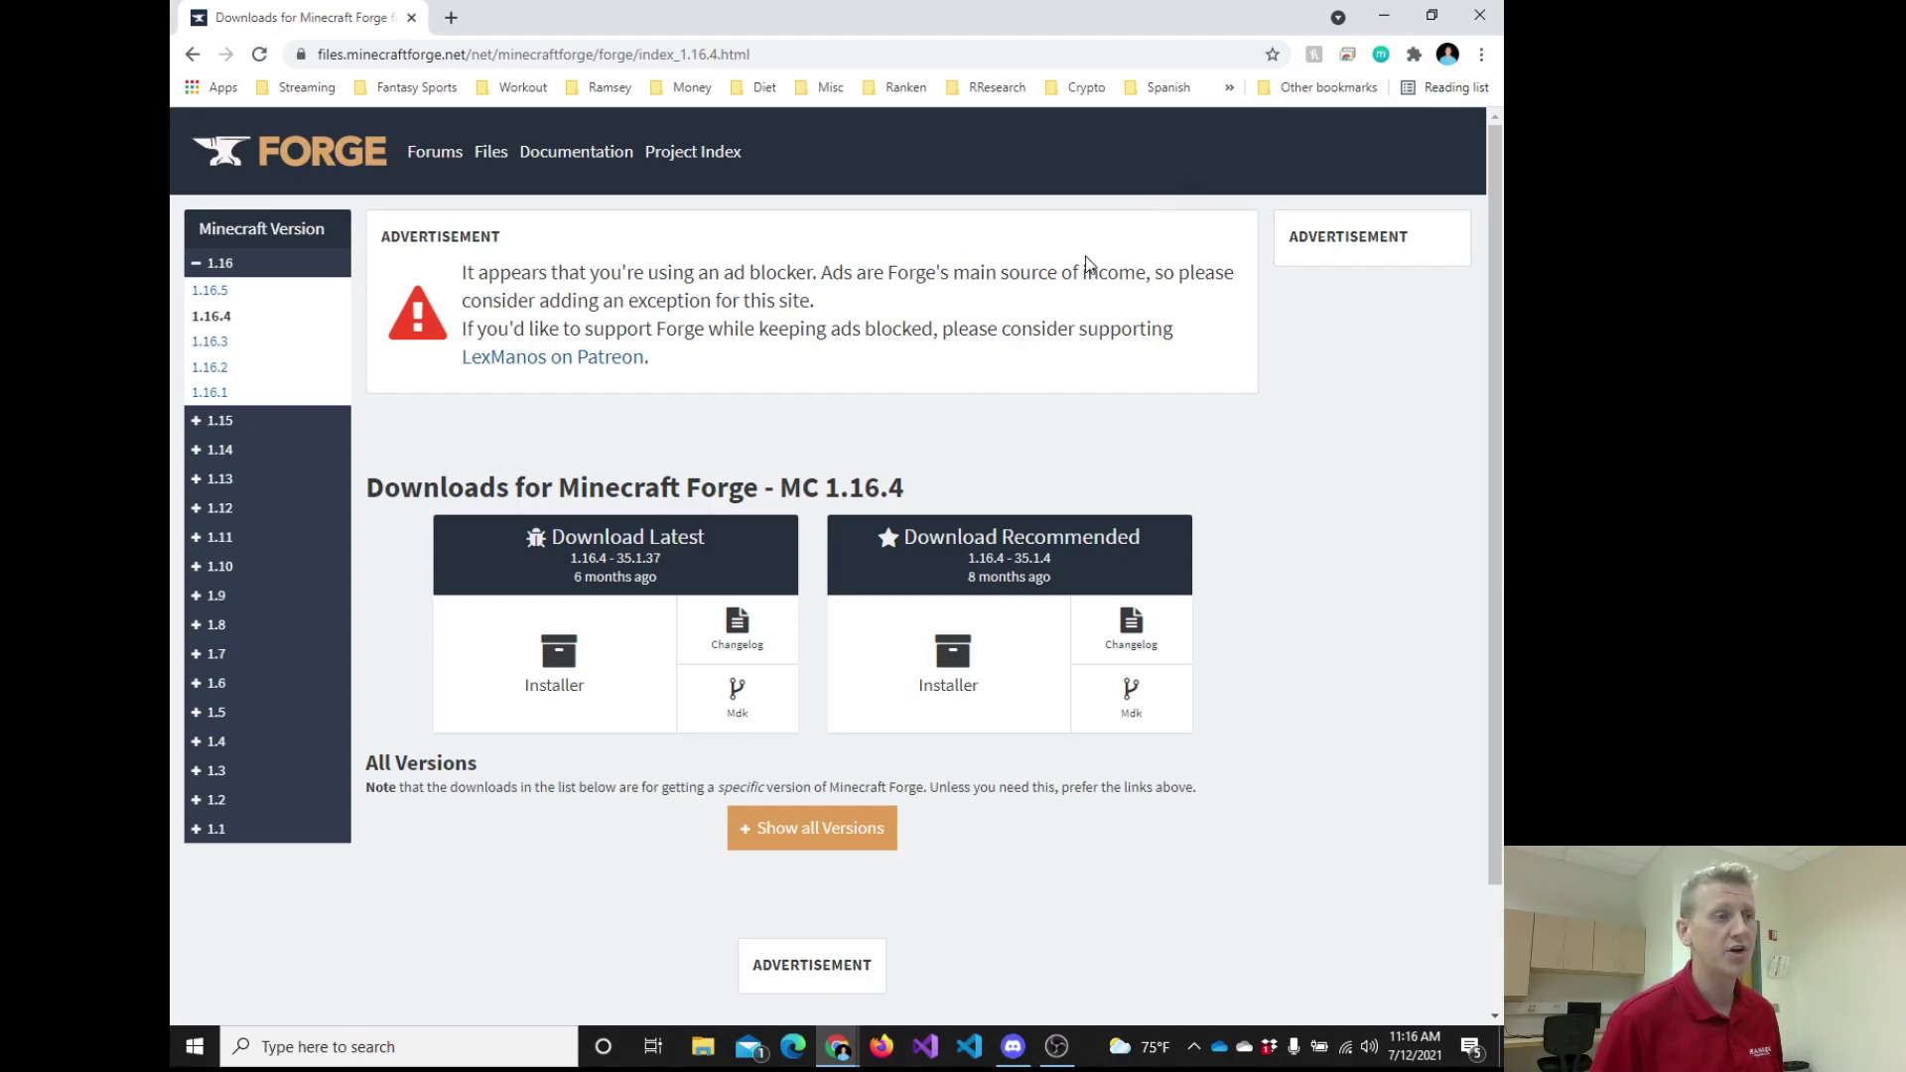
pyautogui.moveTo(955, 329); pyautogui.dragTo(1093, 329)
pyautogui.click(1323, 147)
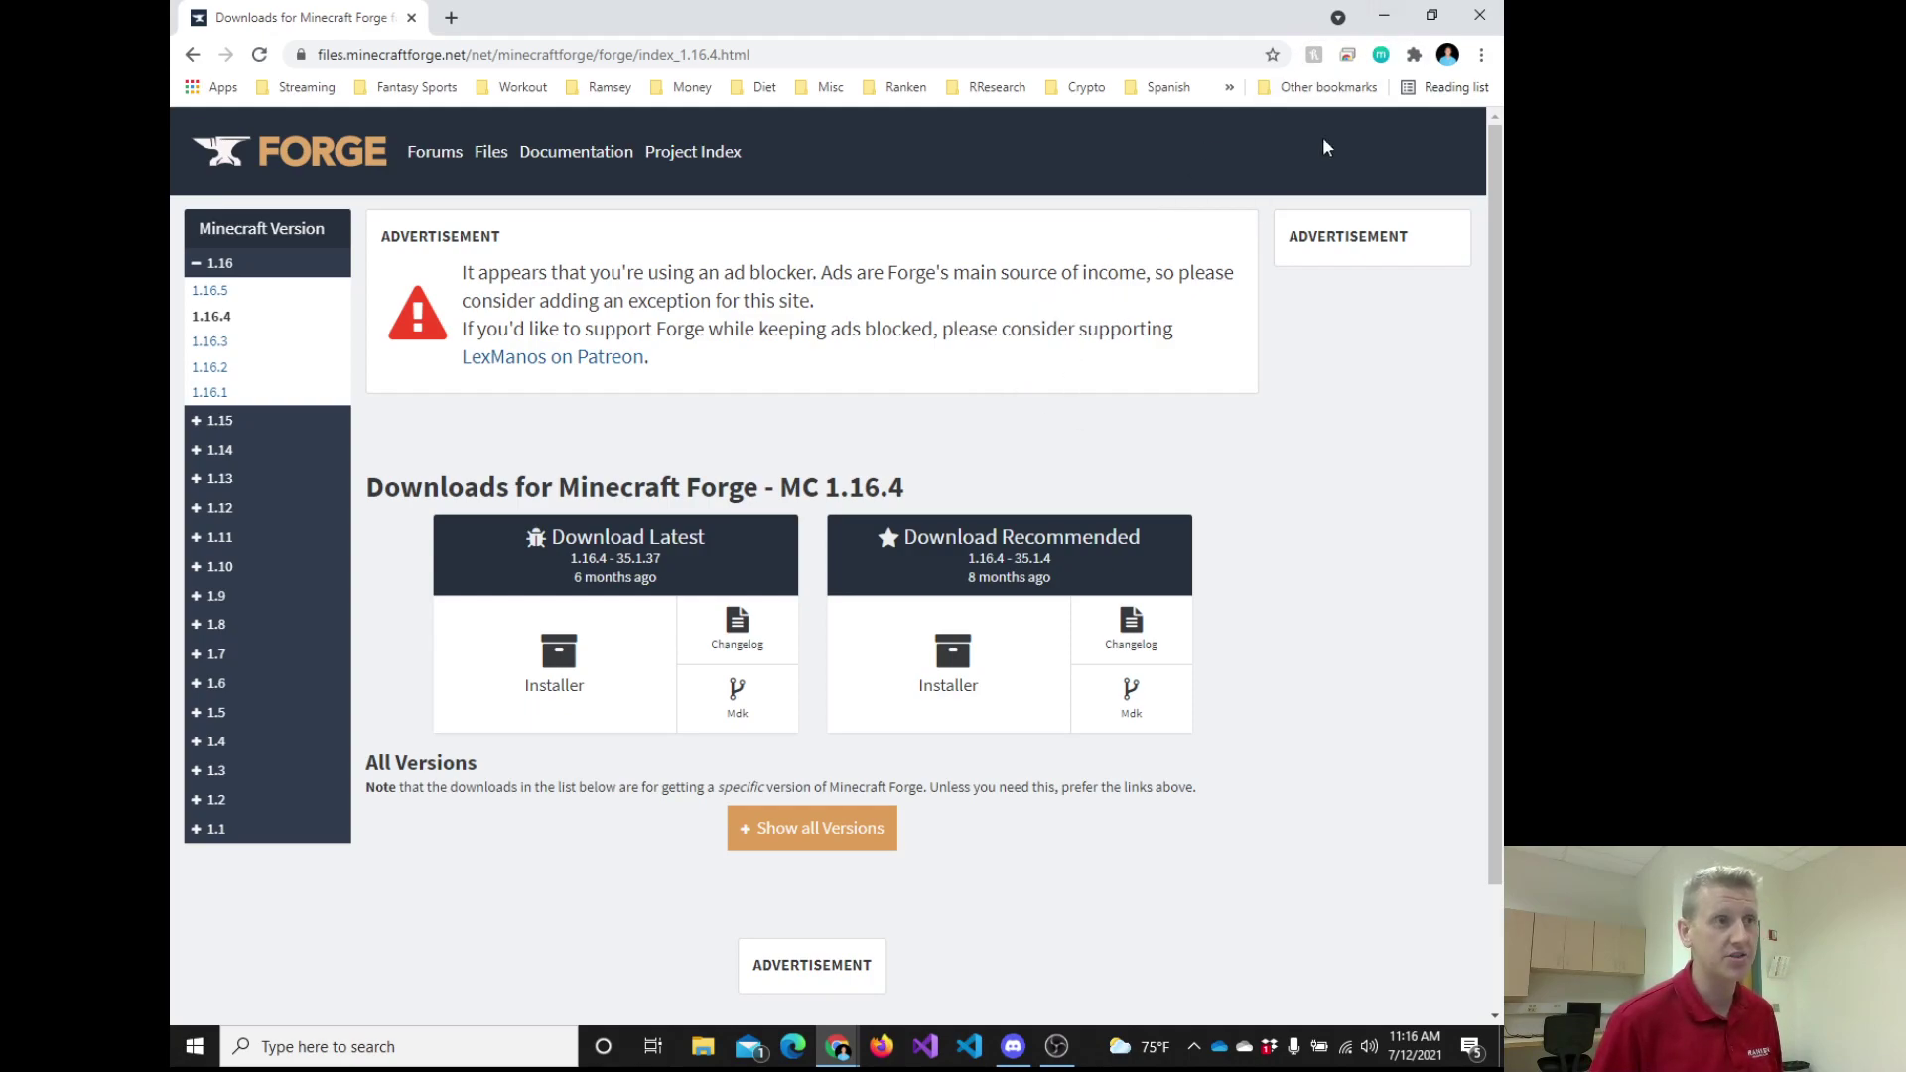
# Minimize Chrome and create a desktop folder named '1.16 Tutorial Mod'.
pyautogui.click(1383, 20)
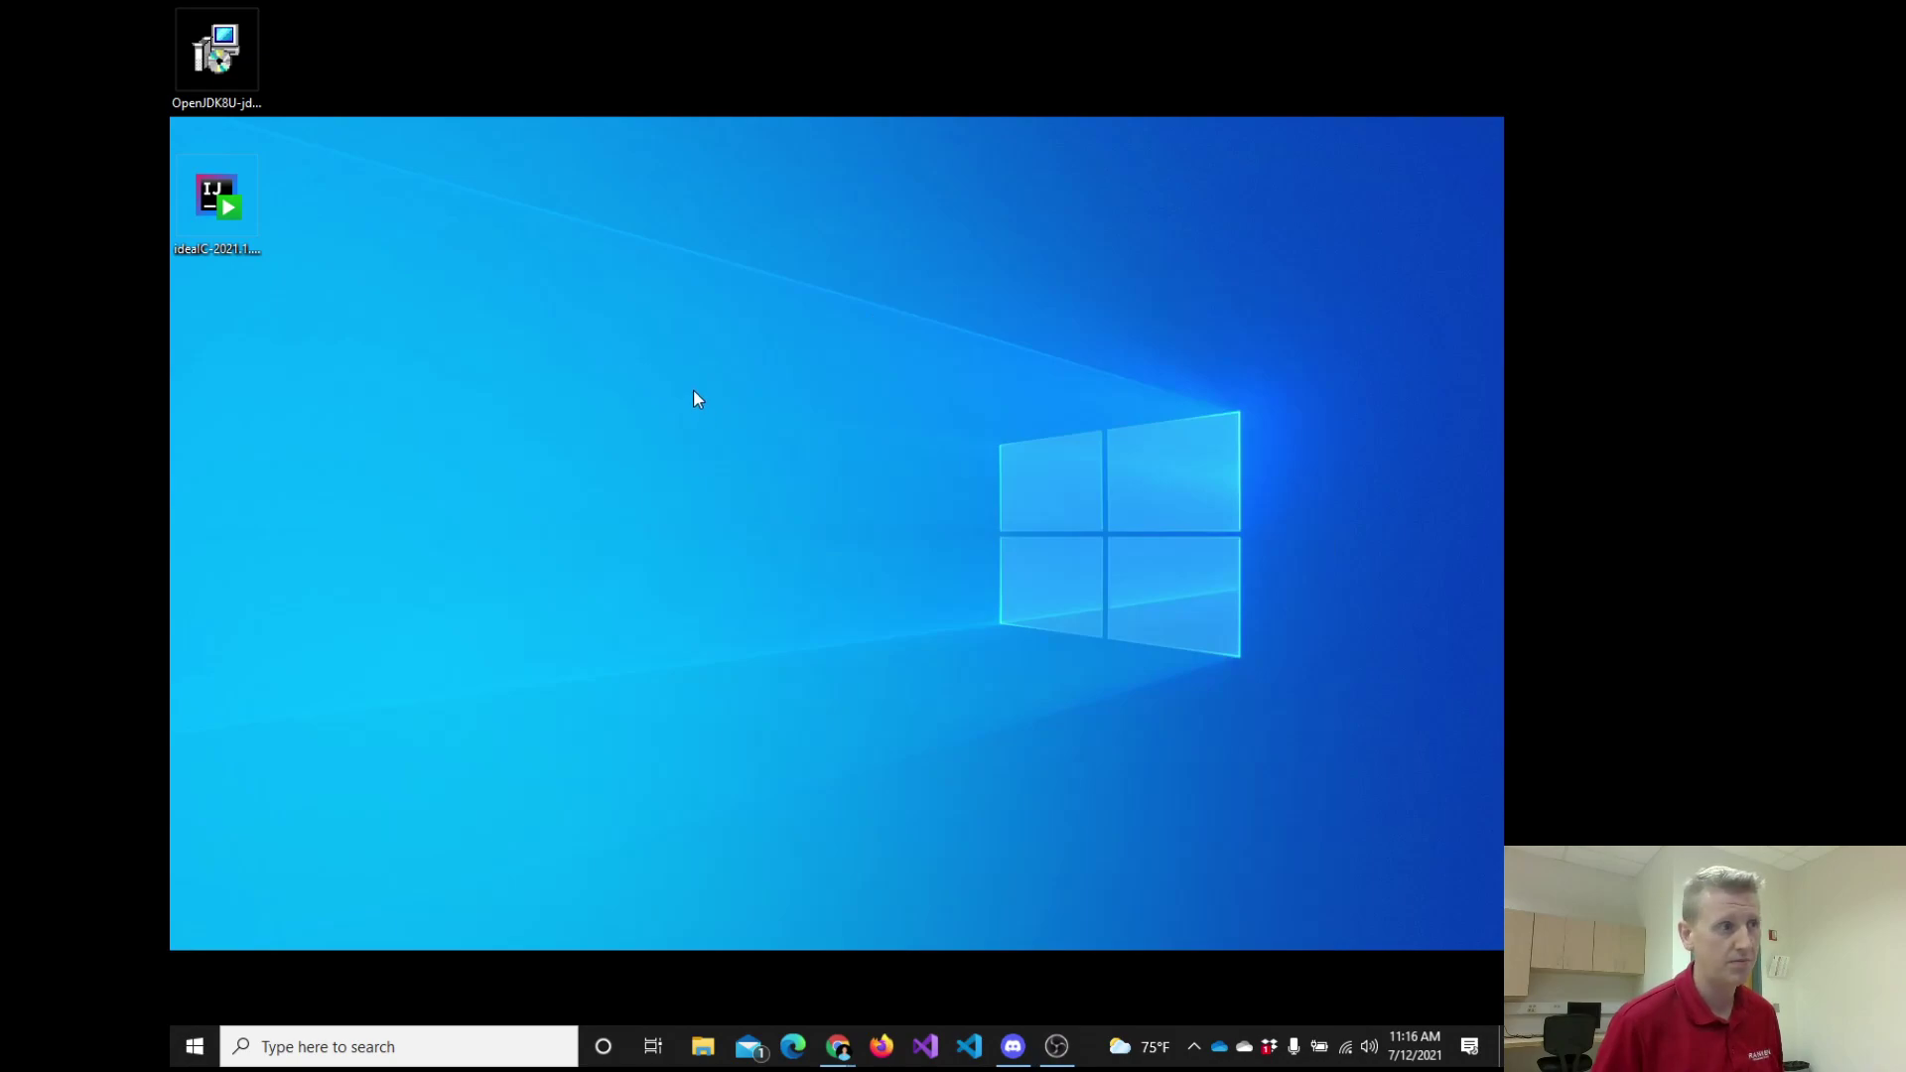
pyautogui.rightClick(694, 390)
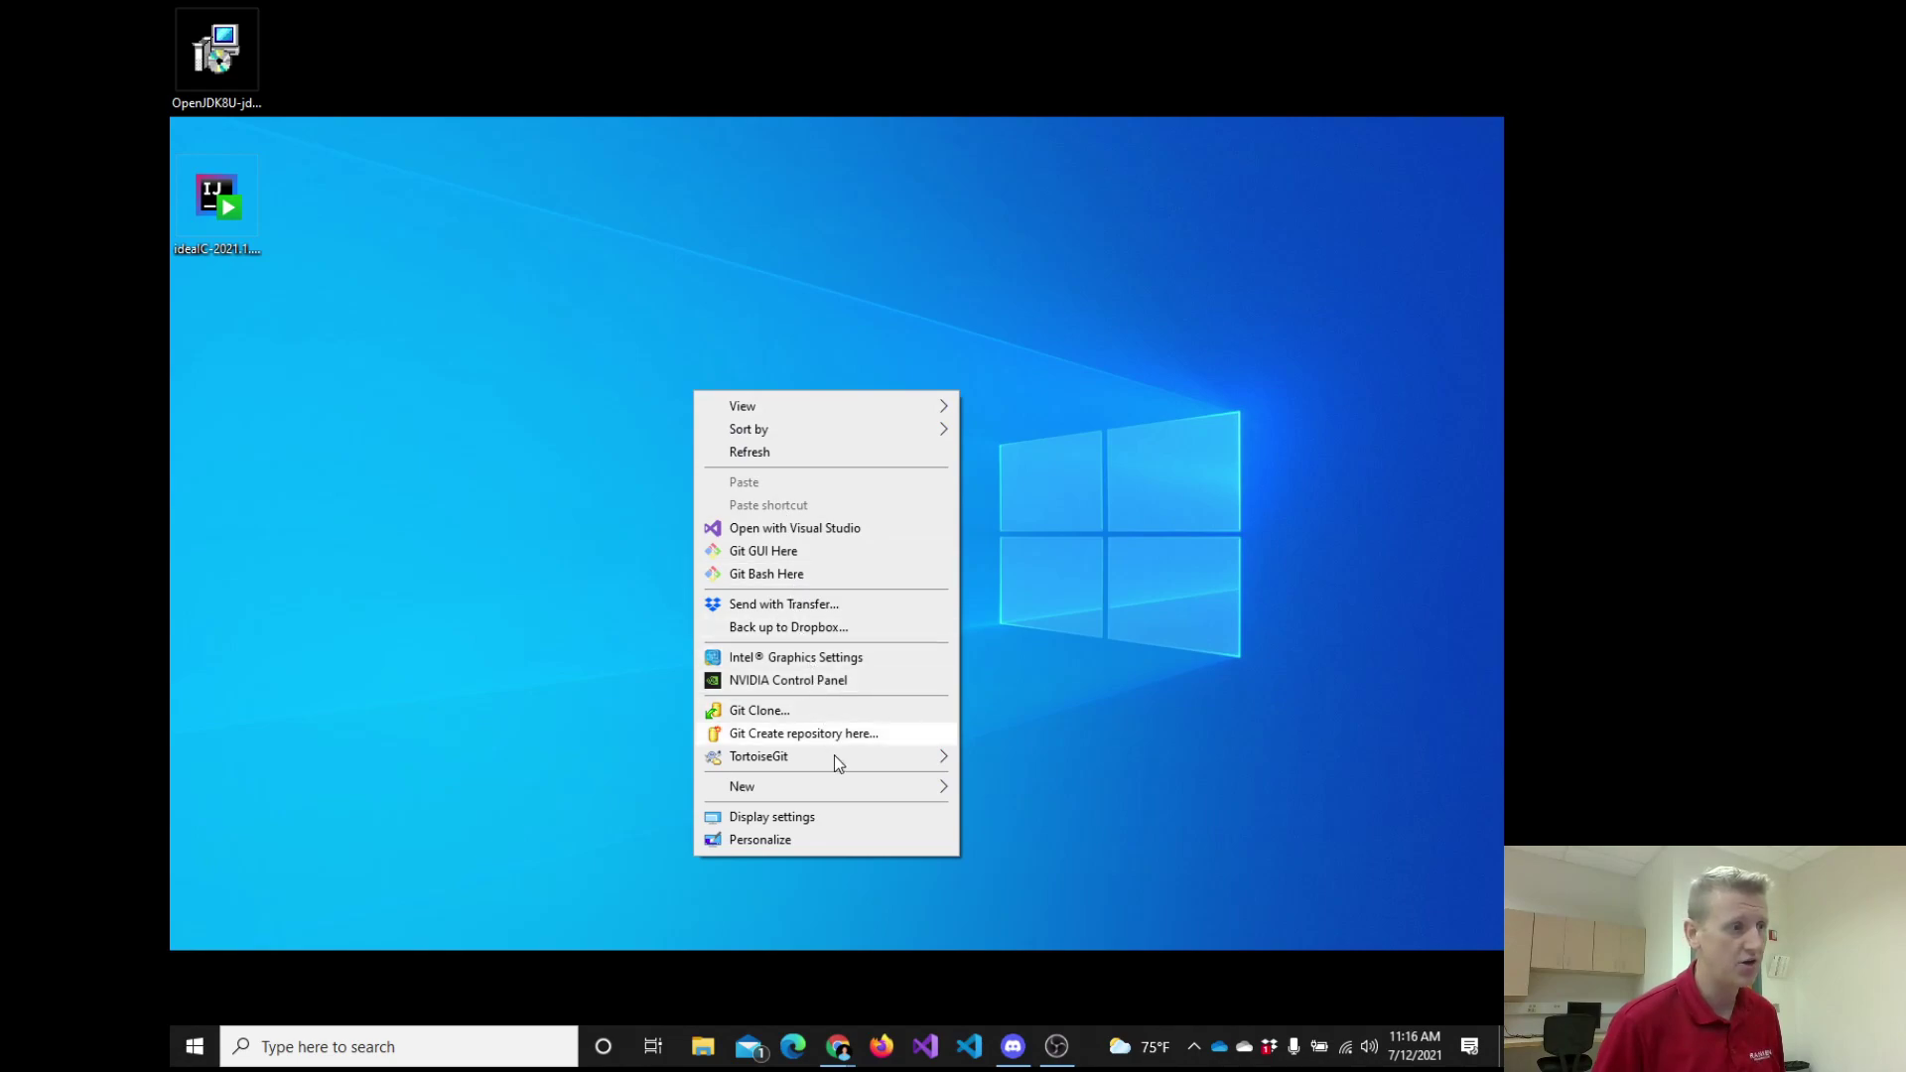
pyautogui.moveTo(850, 784)
pyautogui.click(986, 794)
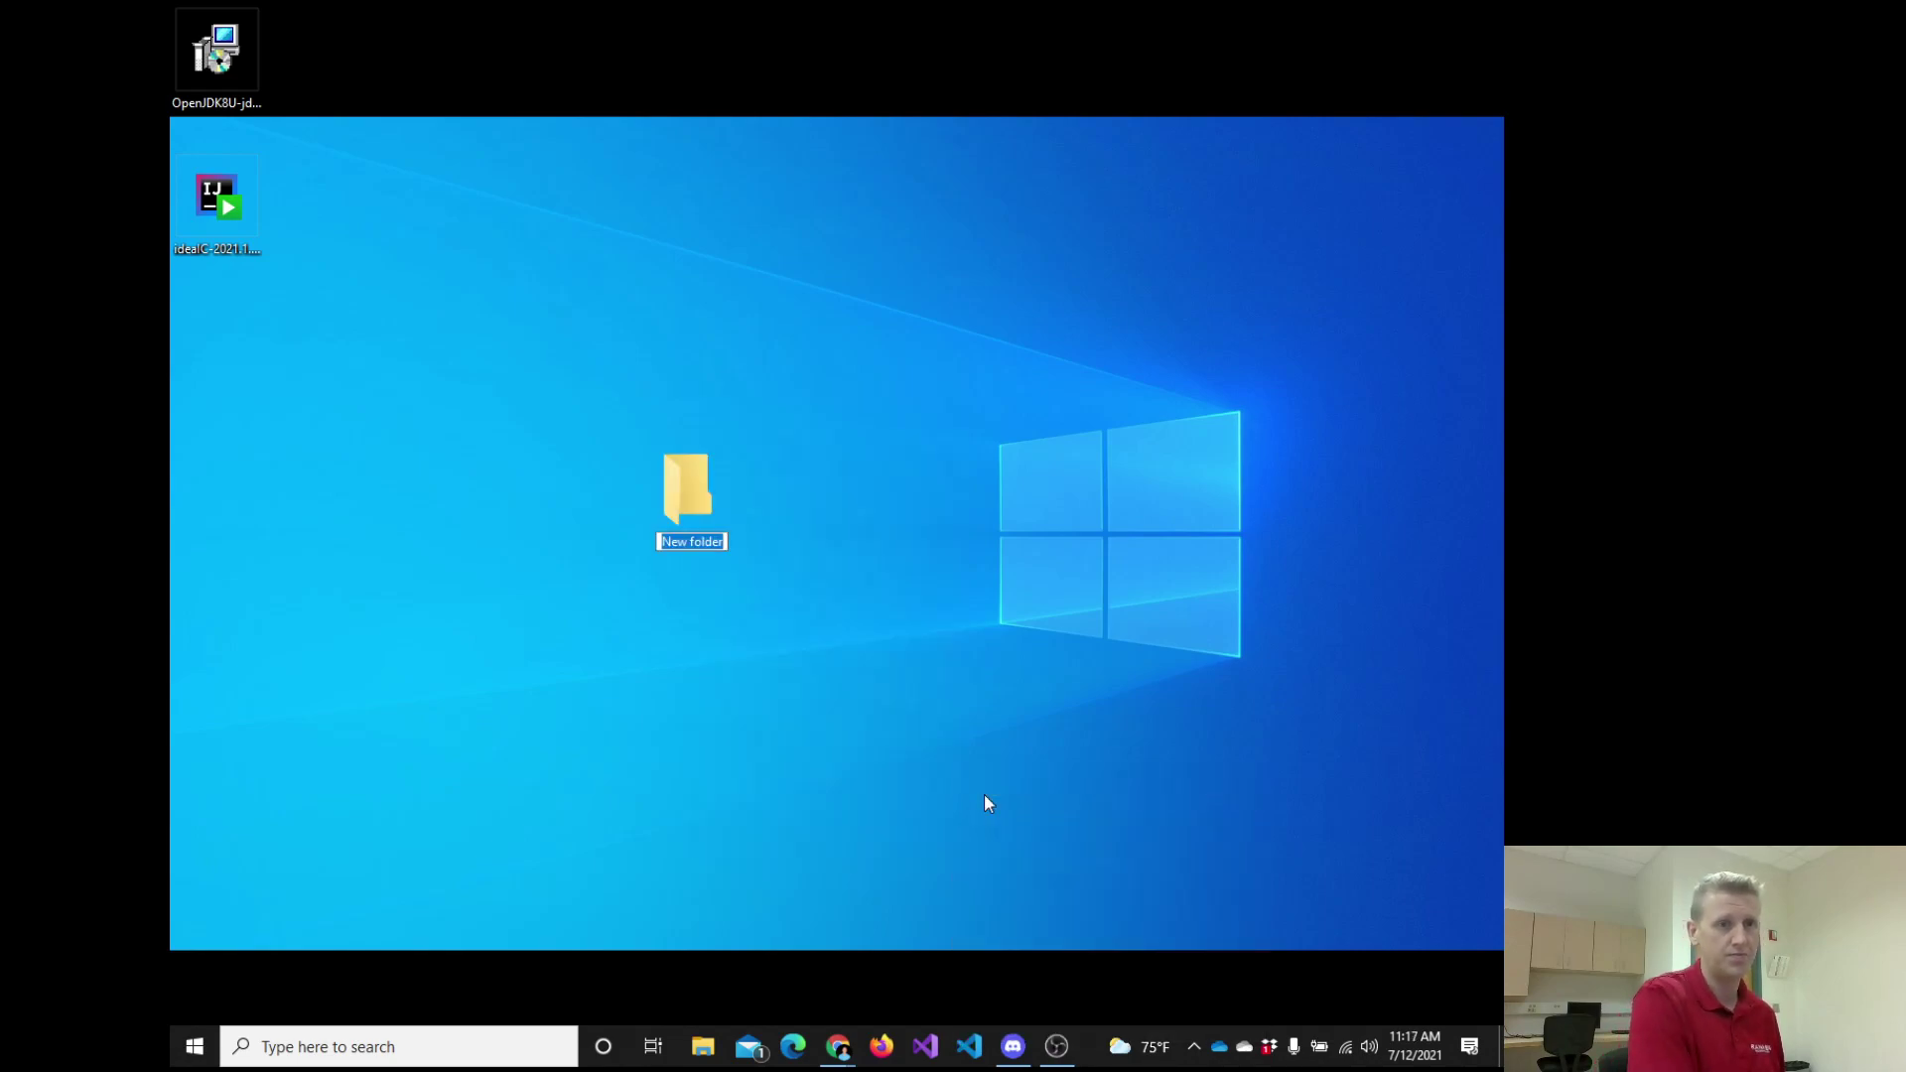
pyautogui.write('1.1')
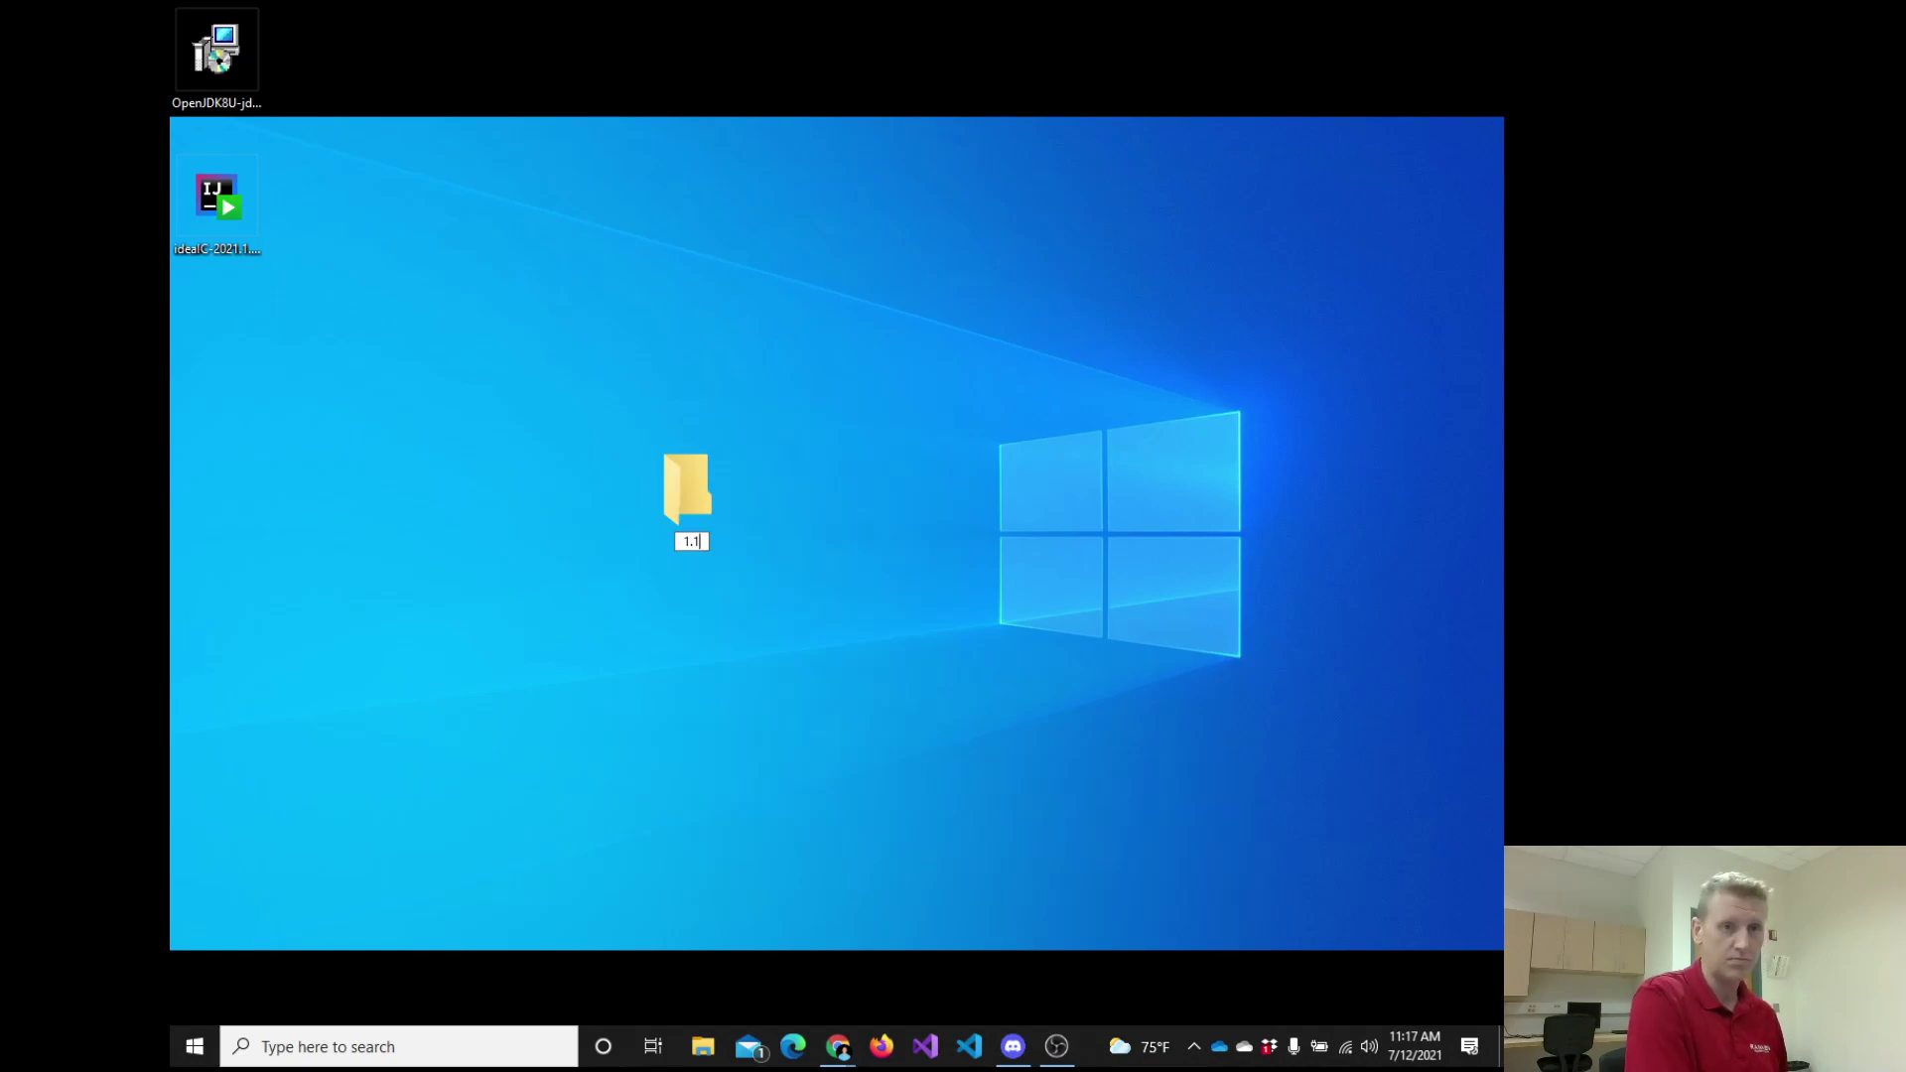
pyautogui.write('6 Tuto')
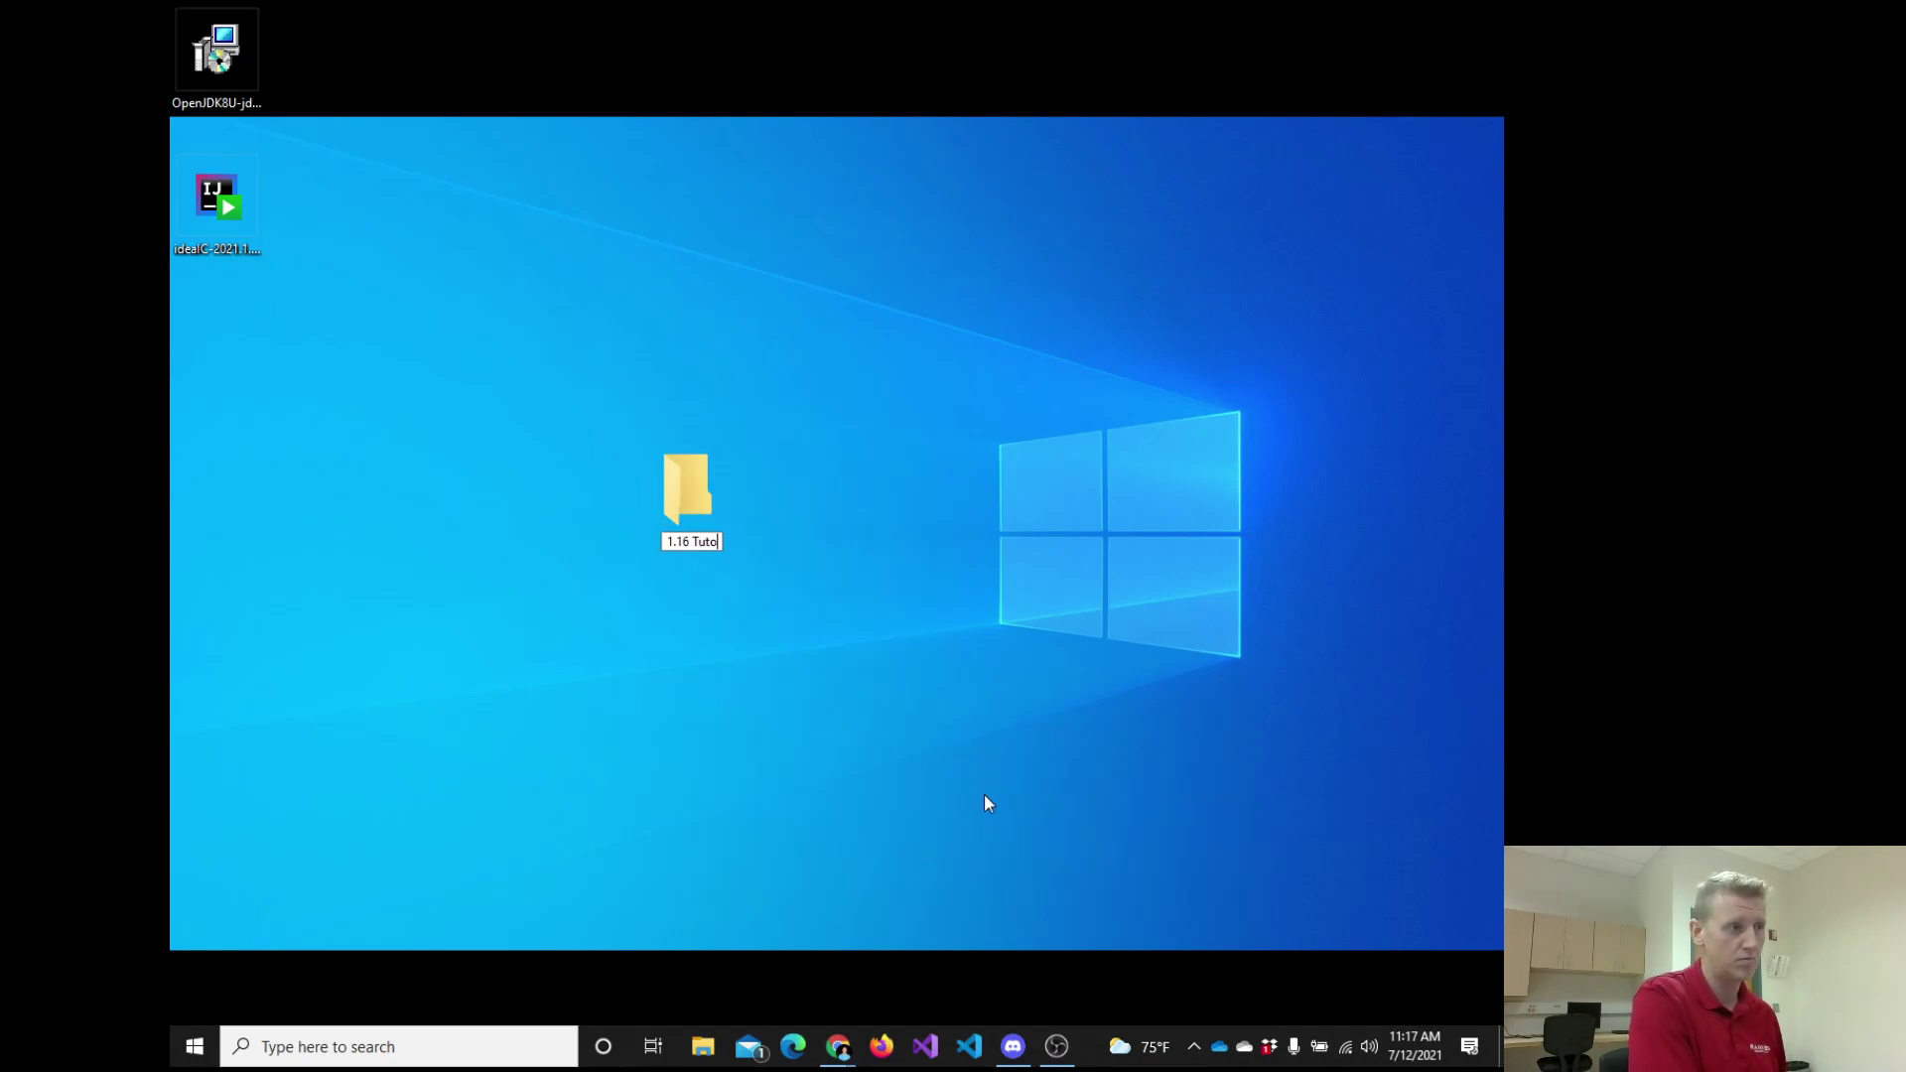
pyautogui.write('rial Mod')
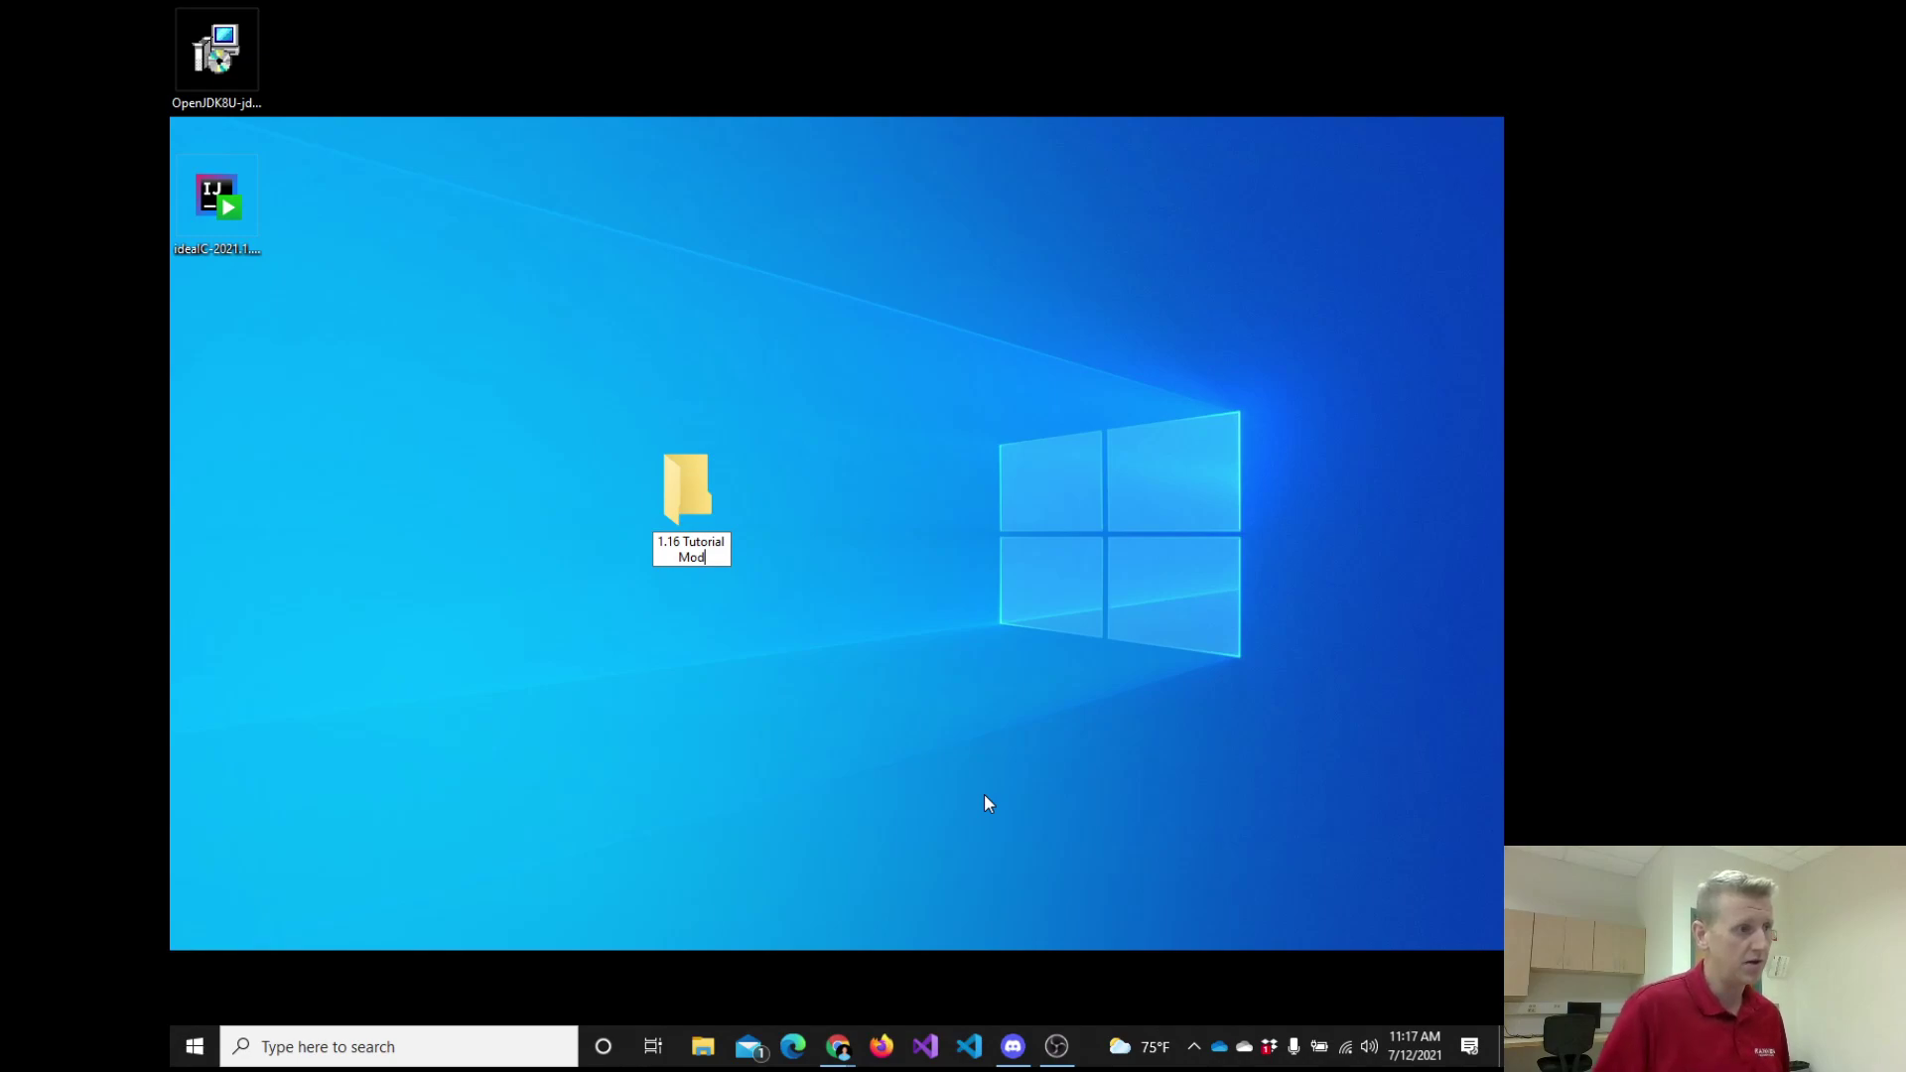
pyautogui.press('Return')
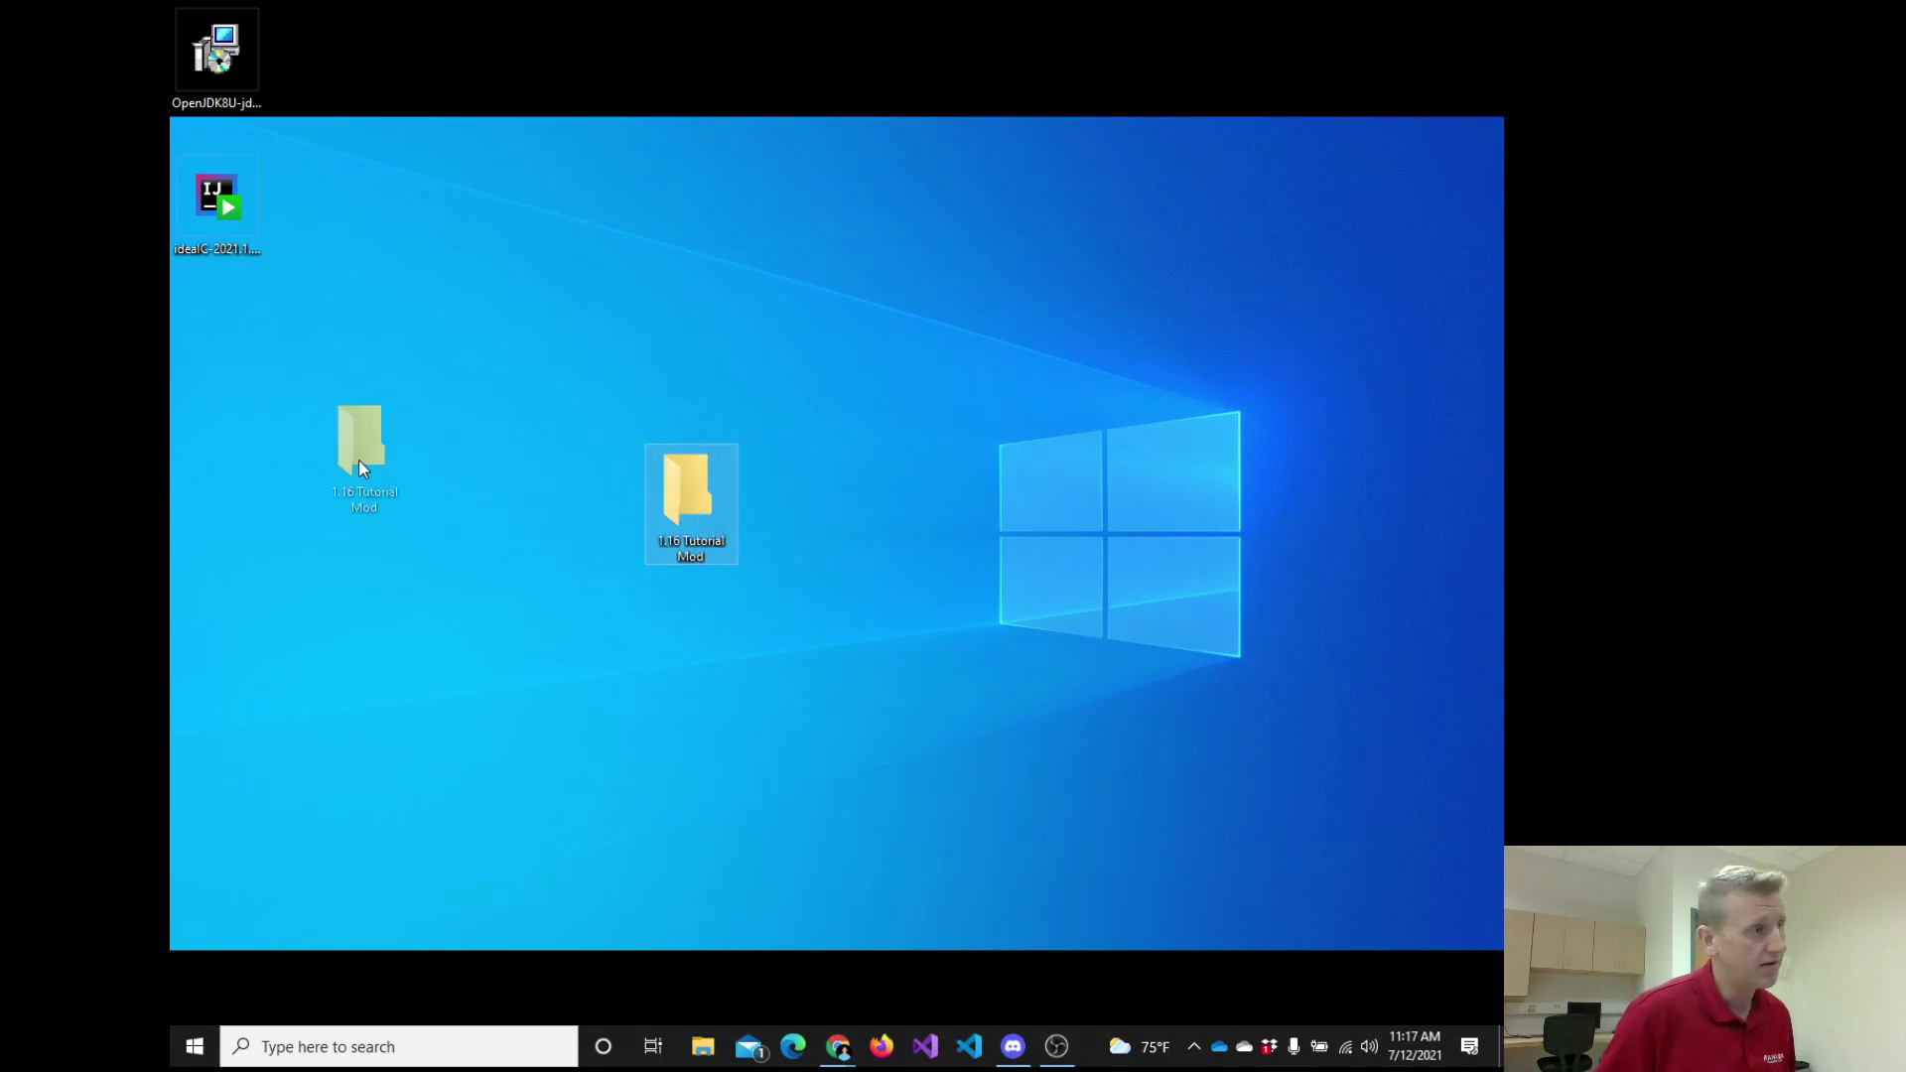
# Move the 1.16 Tutorial Mod folder to the left column below IntelliJ and select it.
pyautogui.moveTo(359, 461); pyautogui.dragTo(234, 367)
pyautogui.click(413, 391)
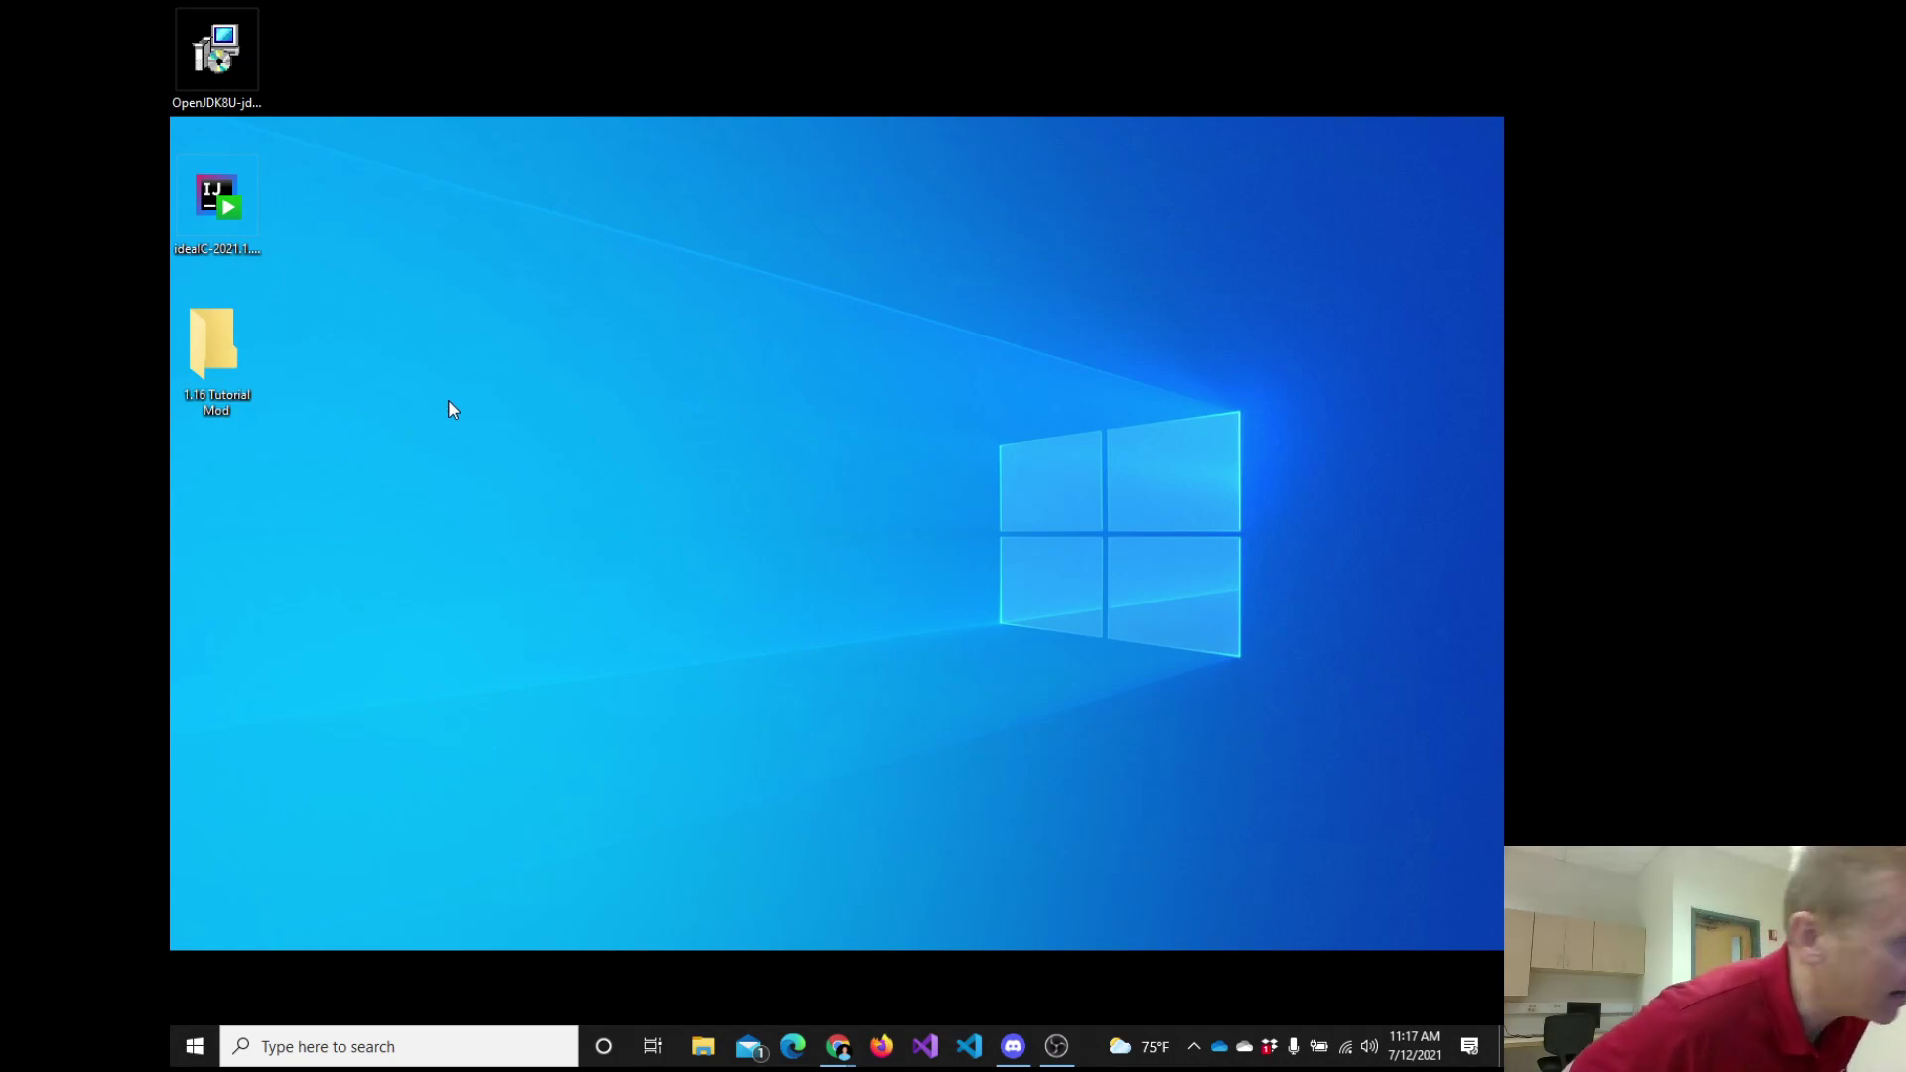
pyautogui.moveTo(405, 320); pyautogui.dragTo(552, 452)
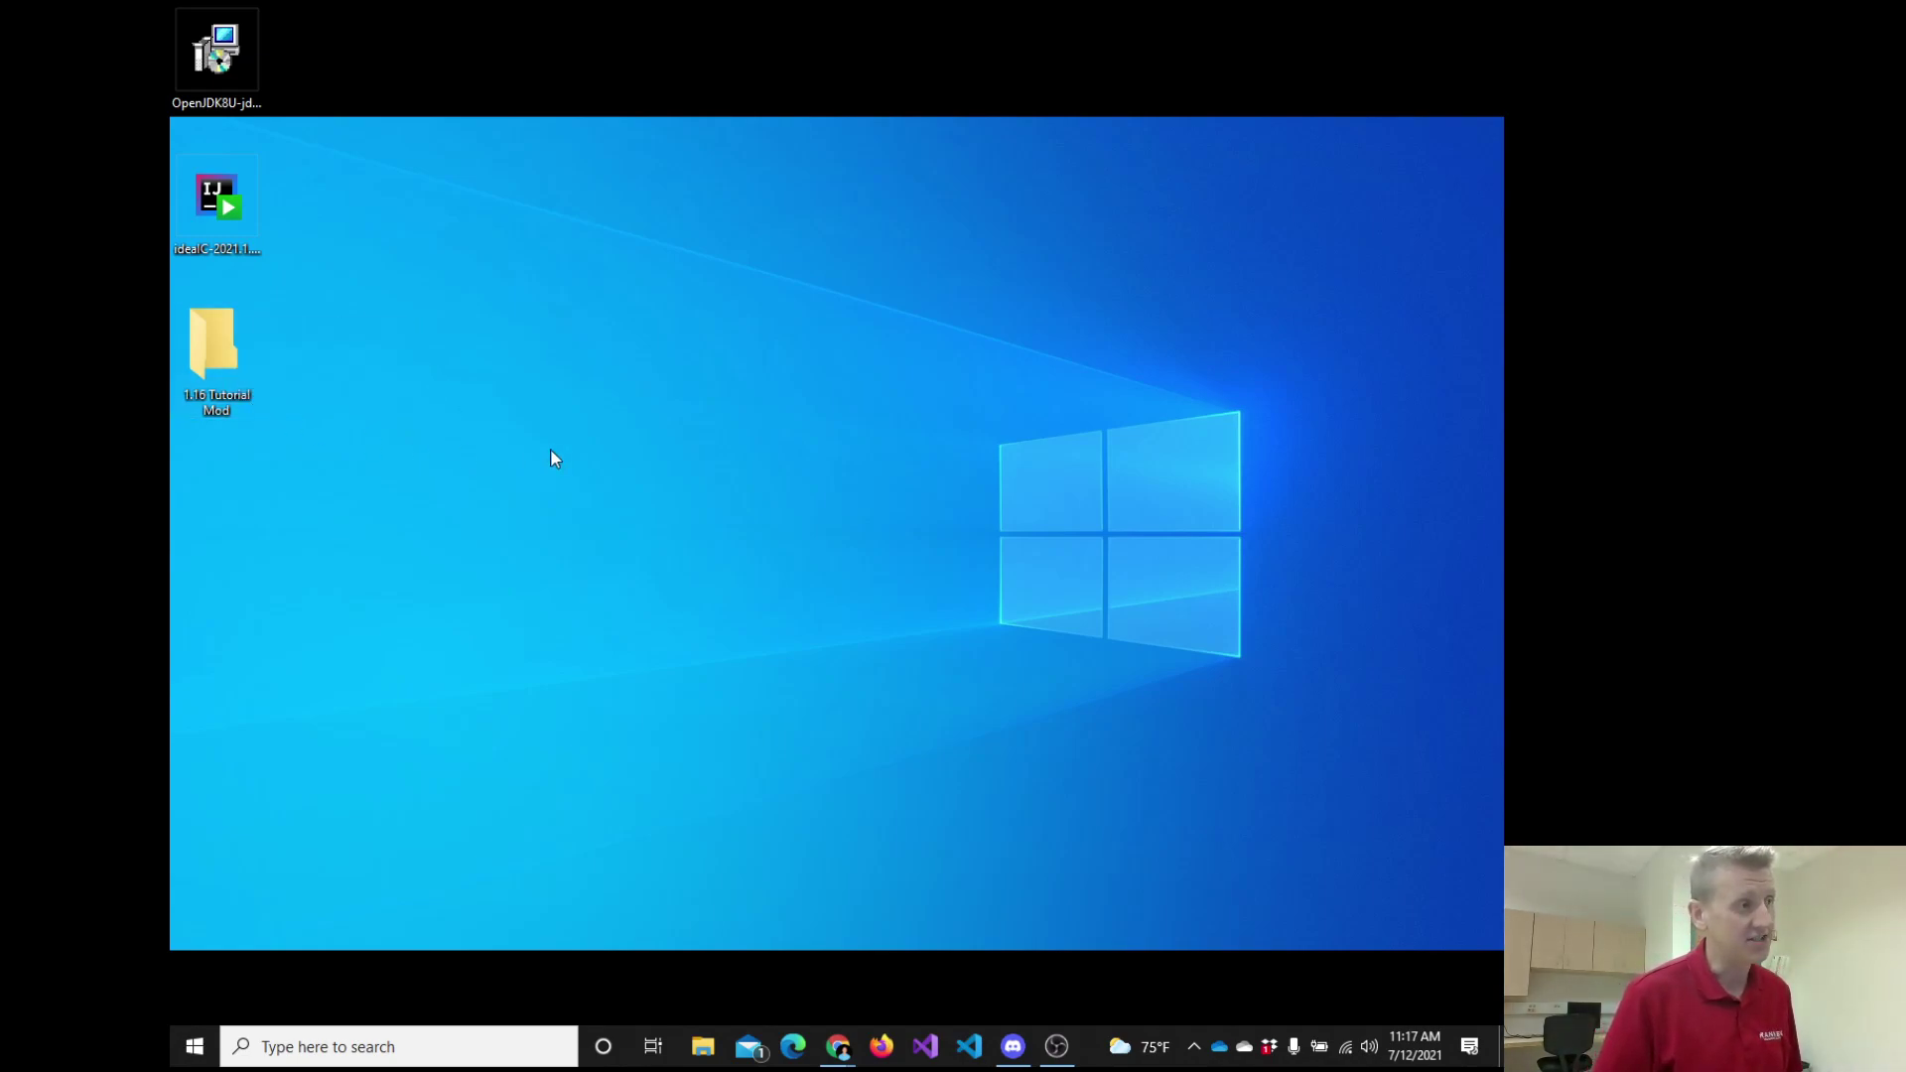
pyautogui.click(247, 385)
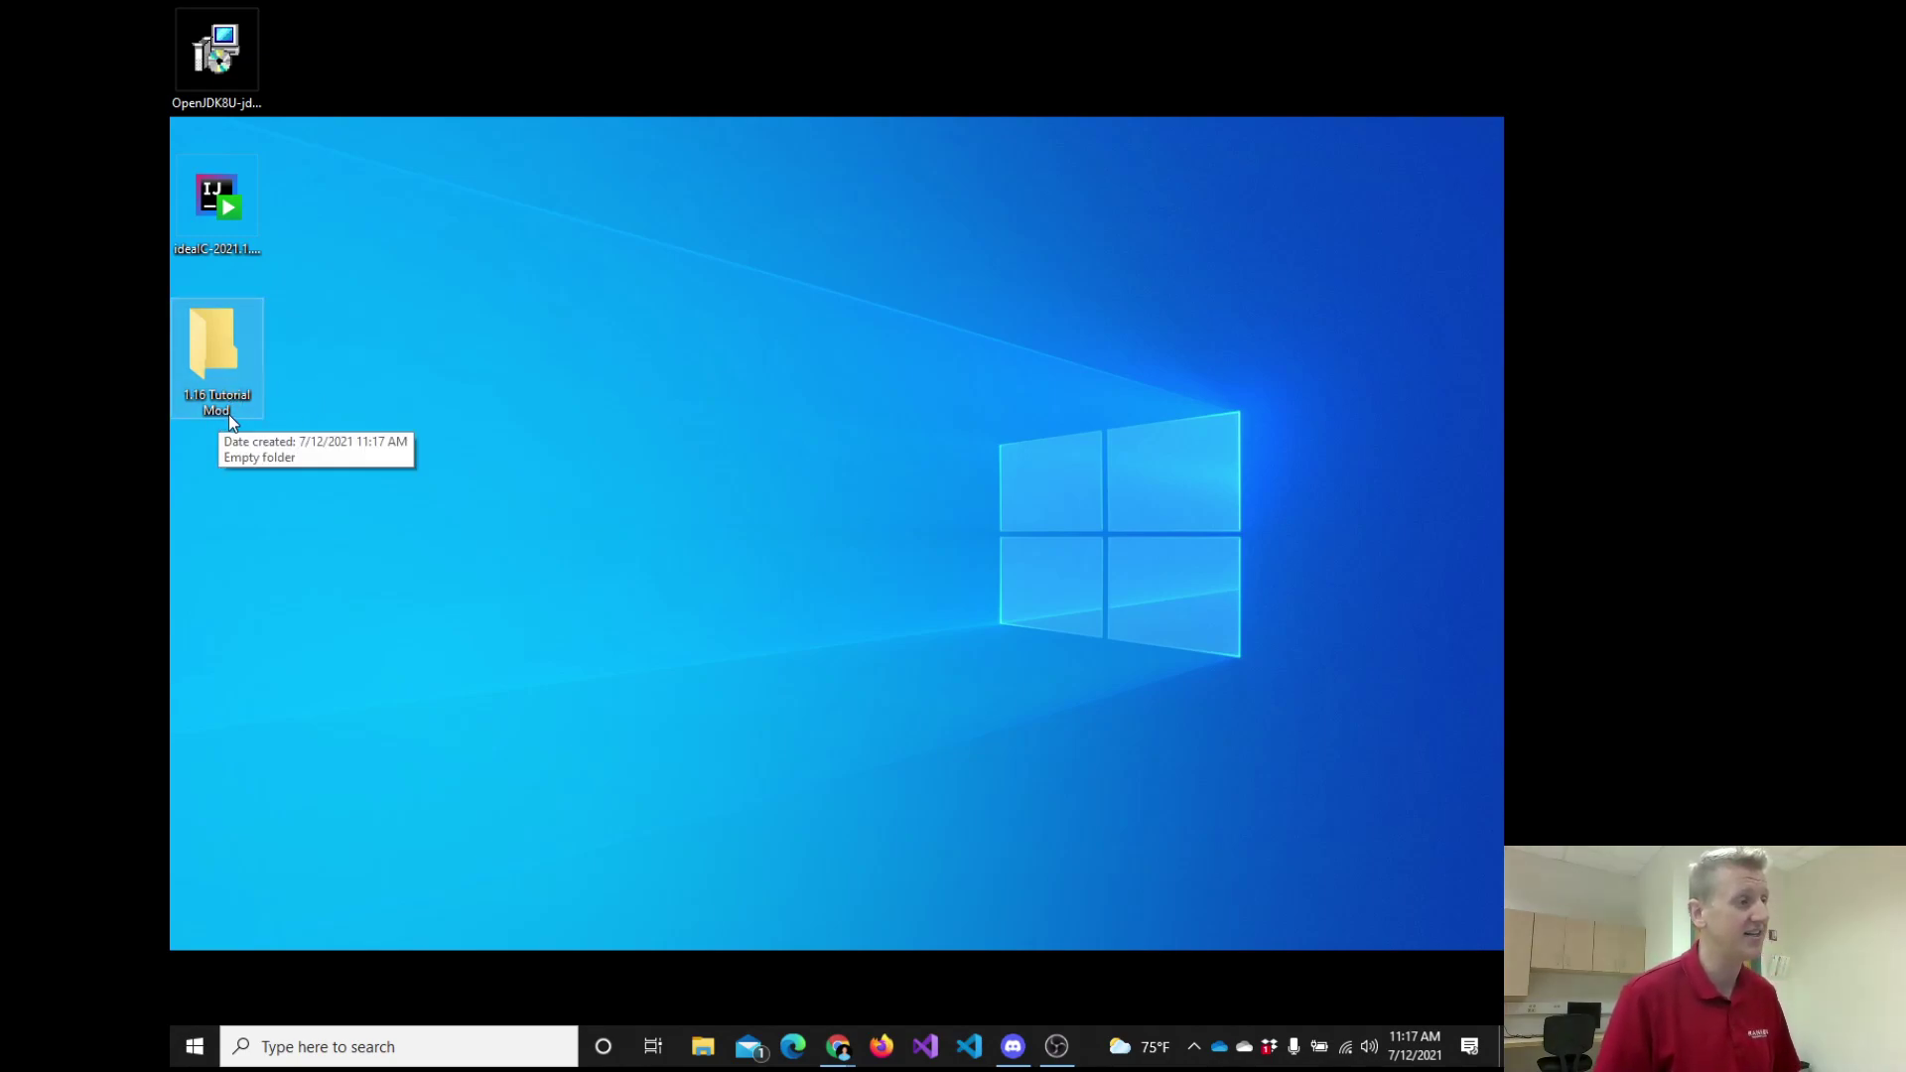
pyautogui.click(444, 425)
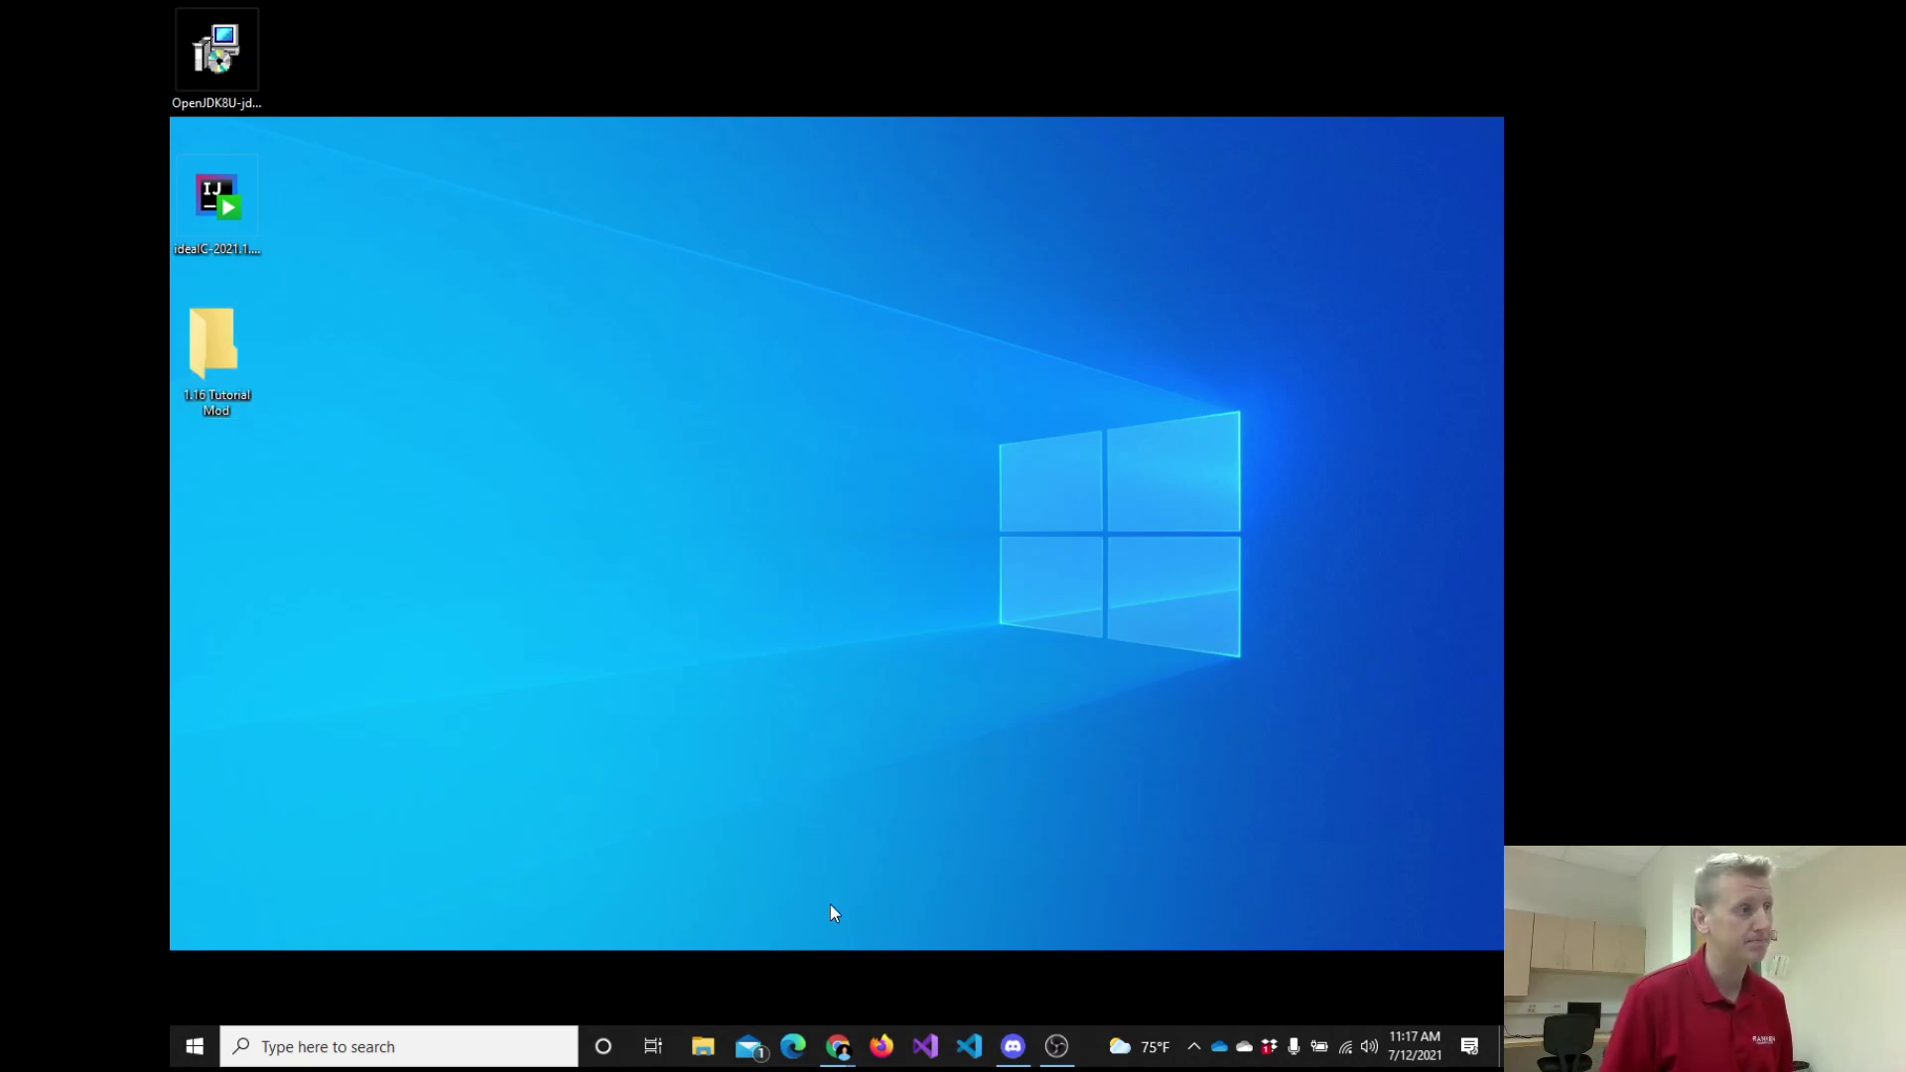
pyautogui.click(218, 414)
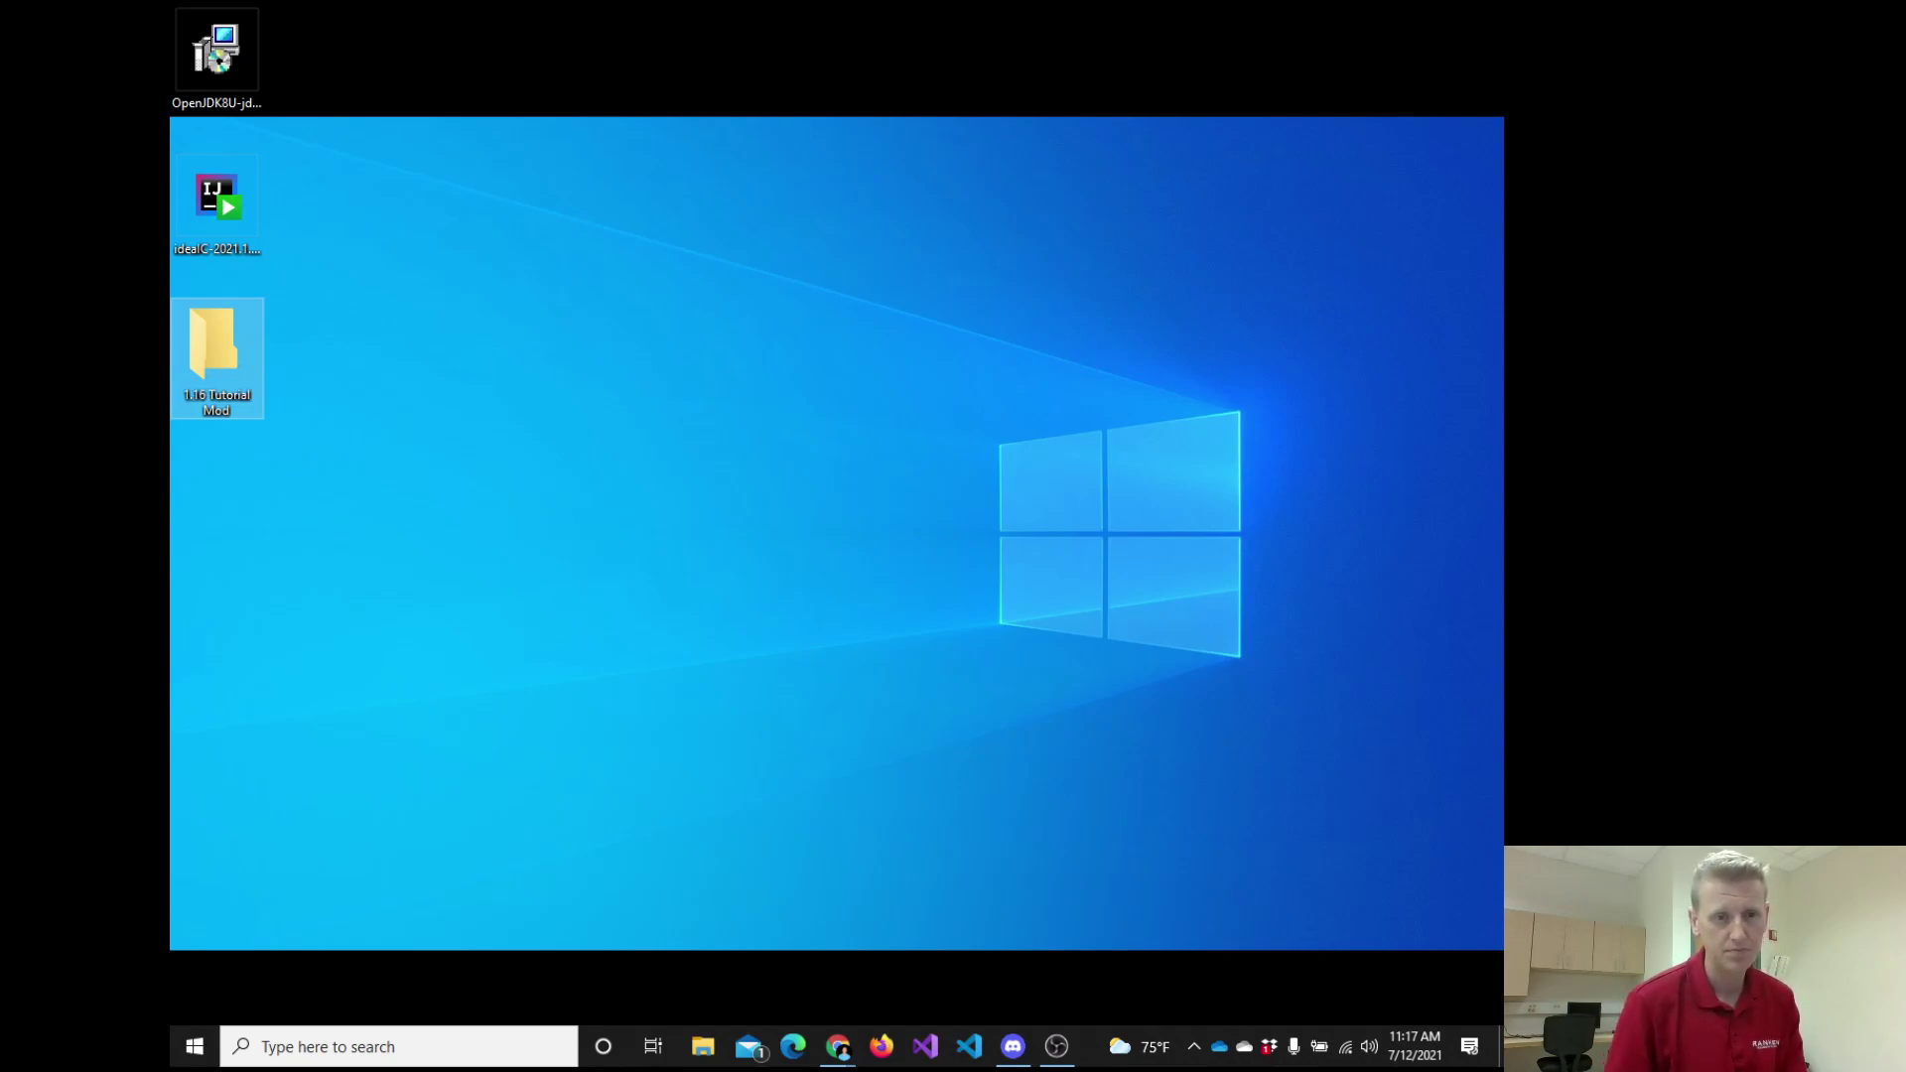
pyautogui.hotkey('alt', 'Tab')
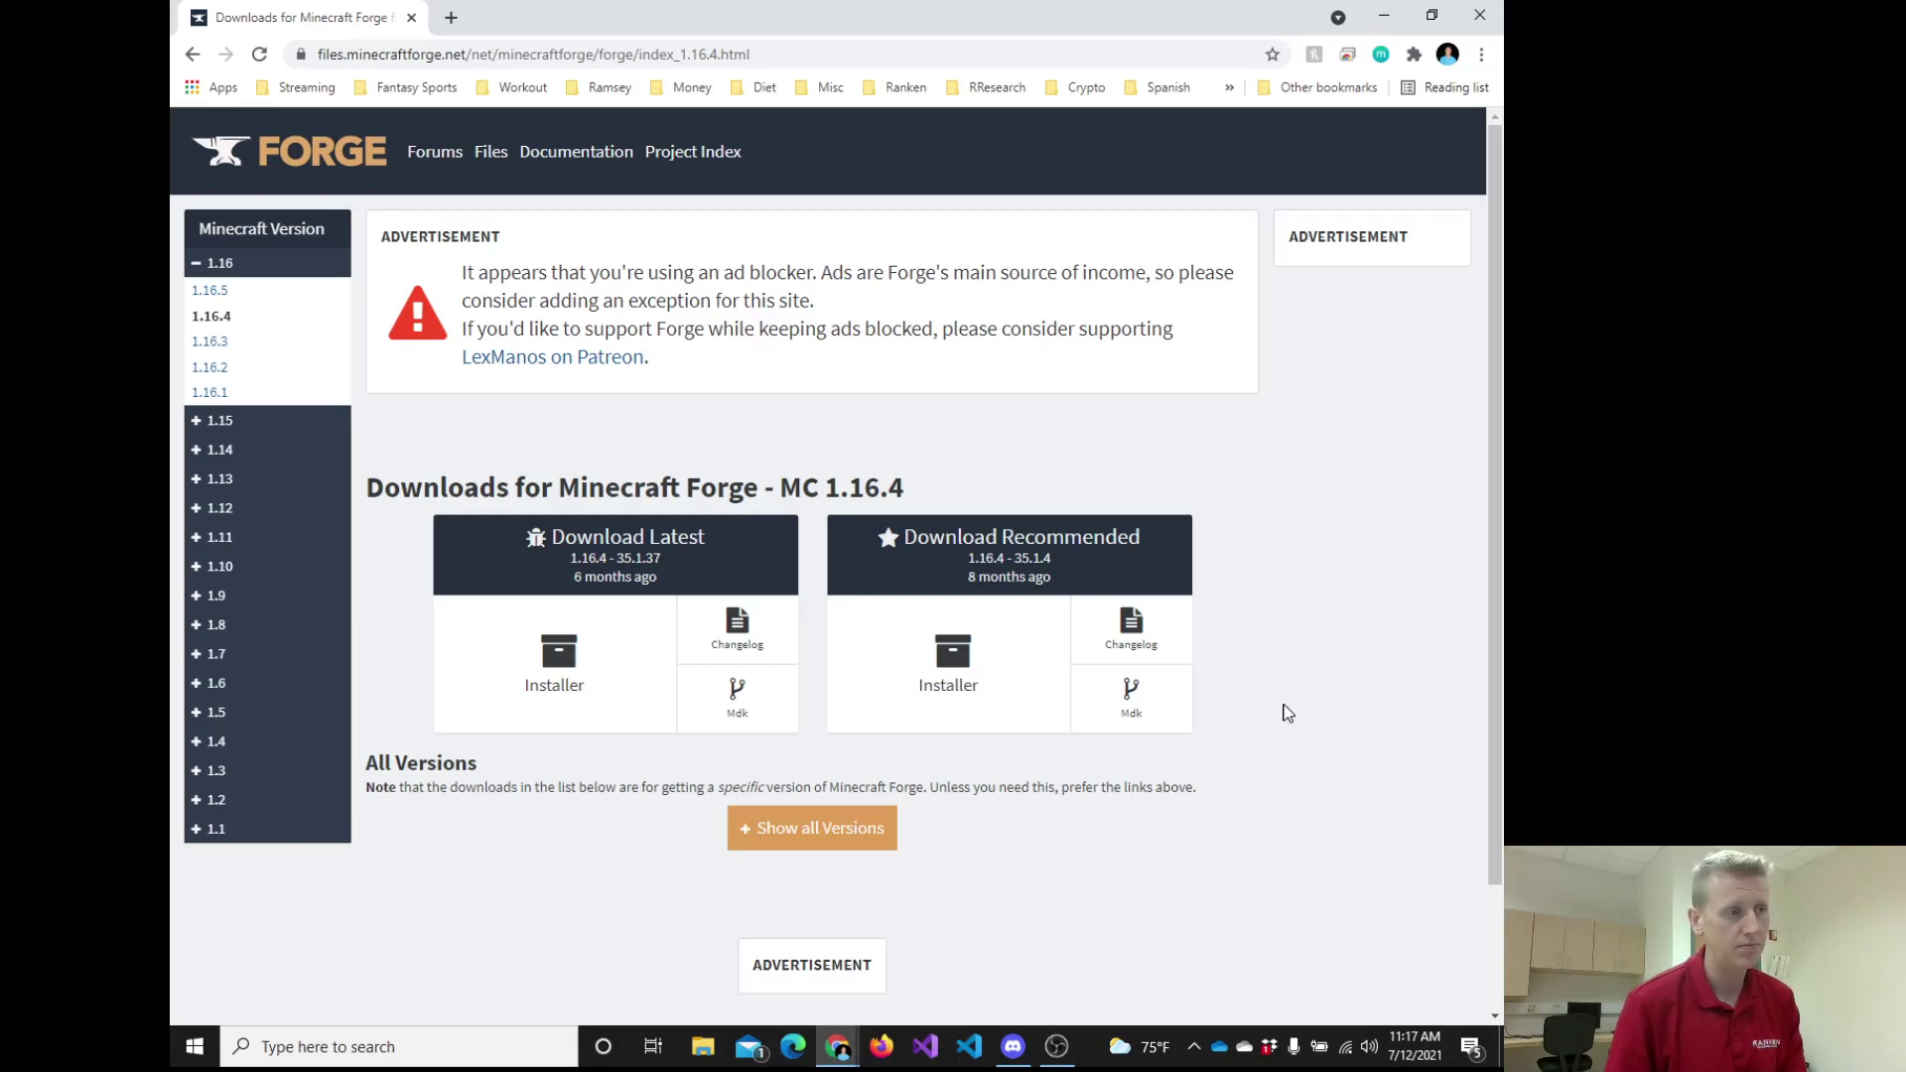
pyautogui.click(1383, 16)
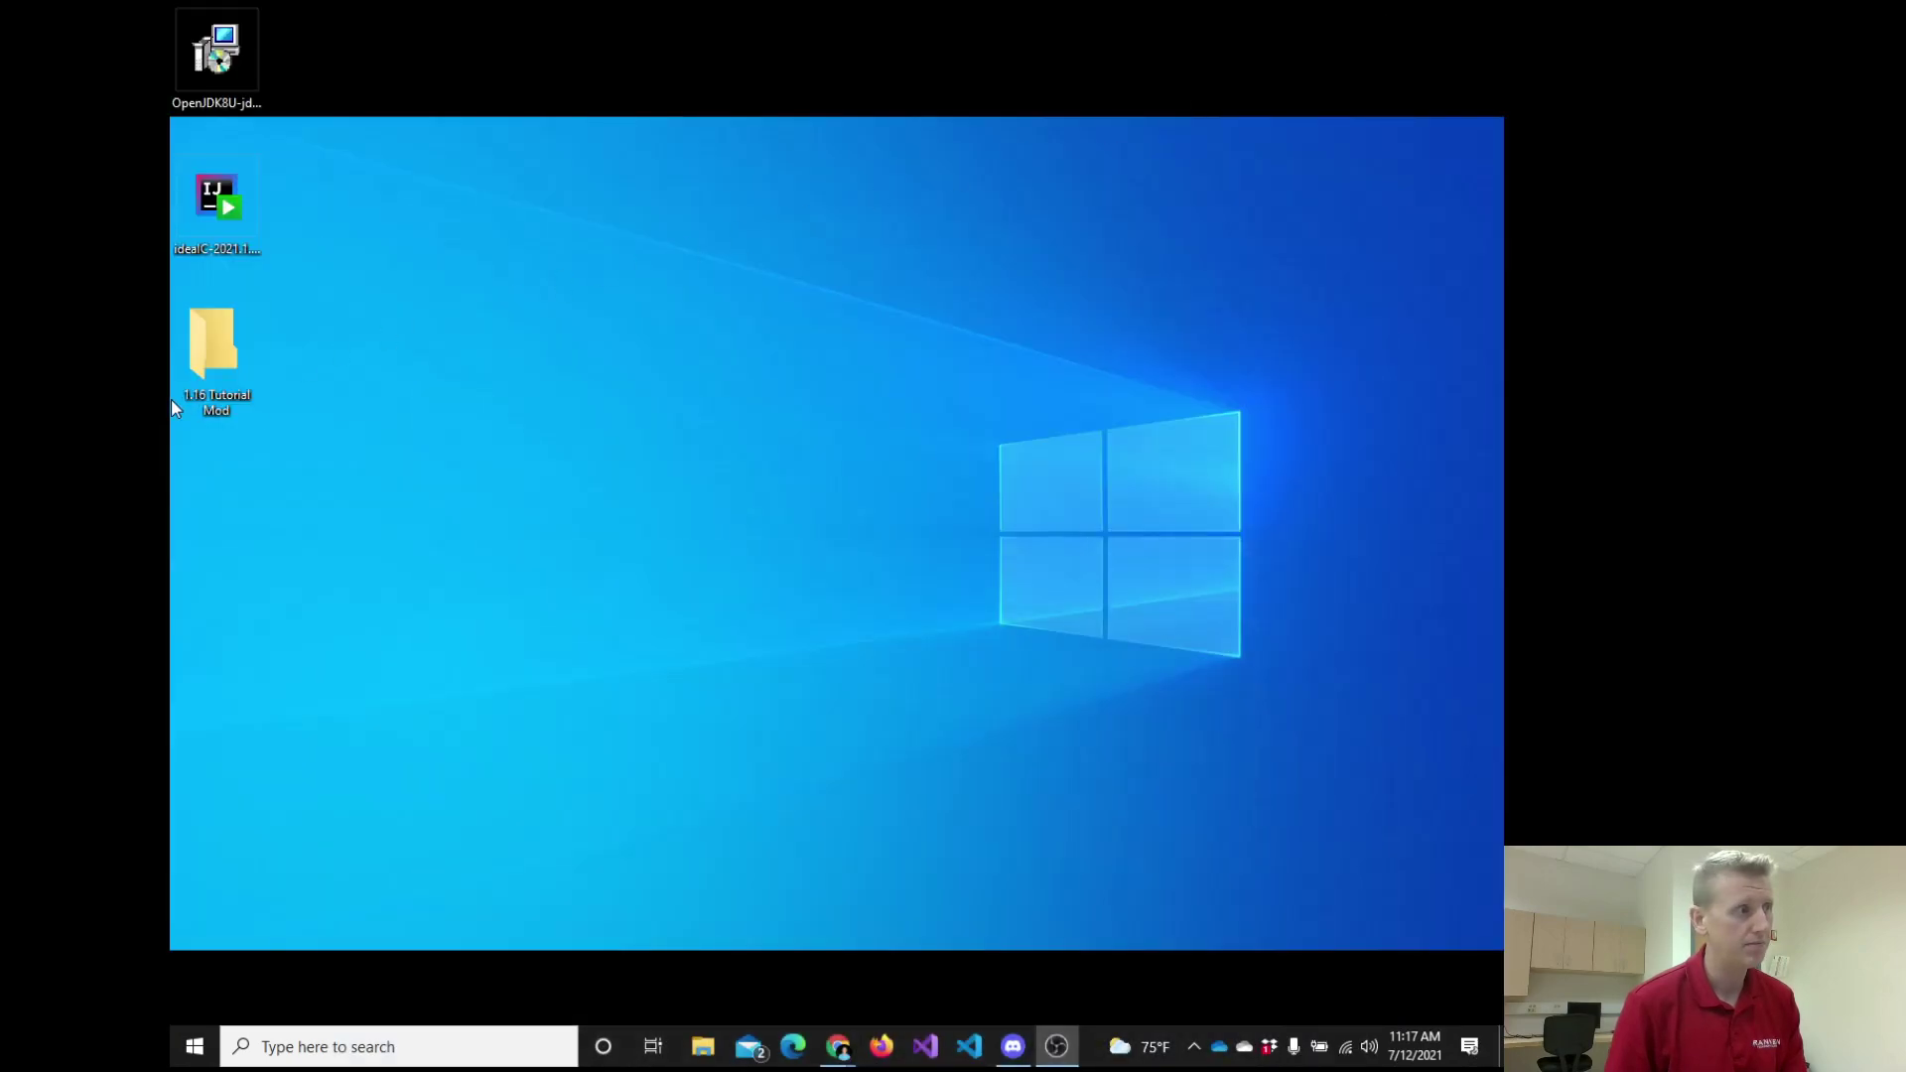
pyautogui.click(211, 385)
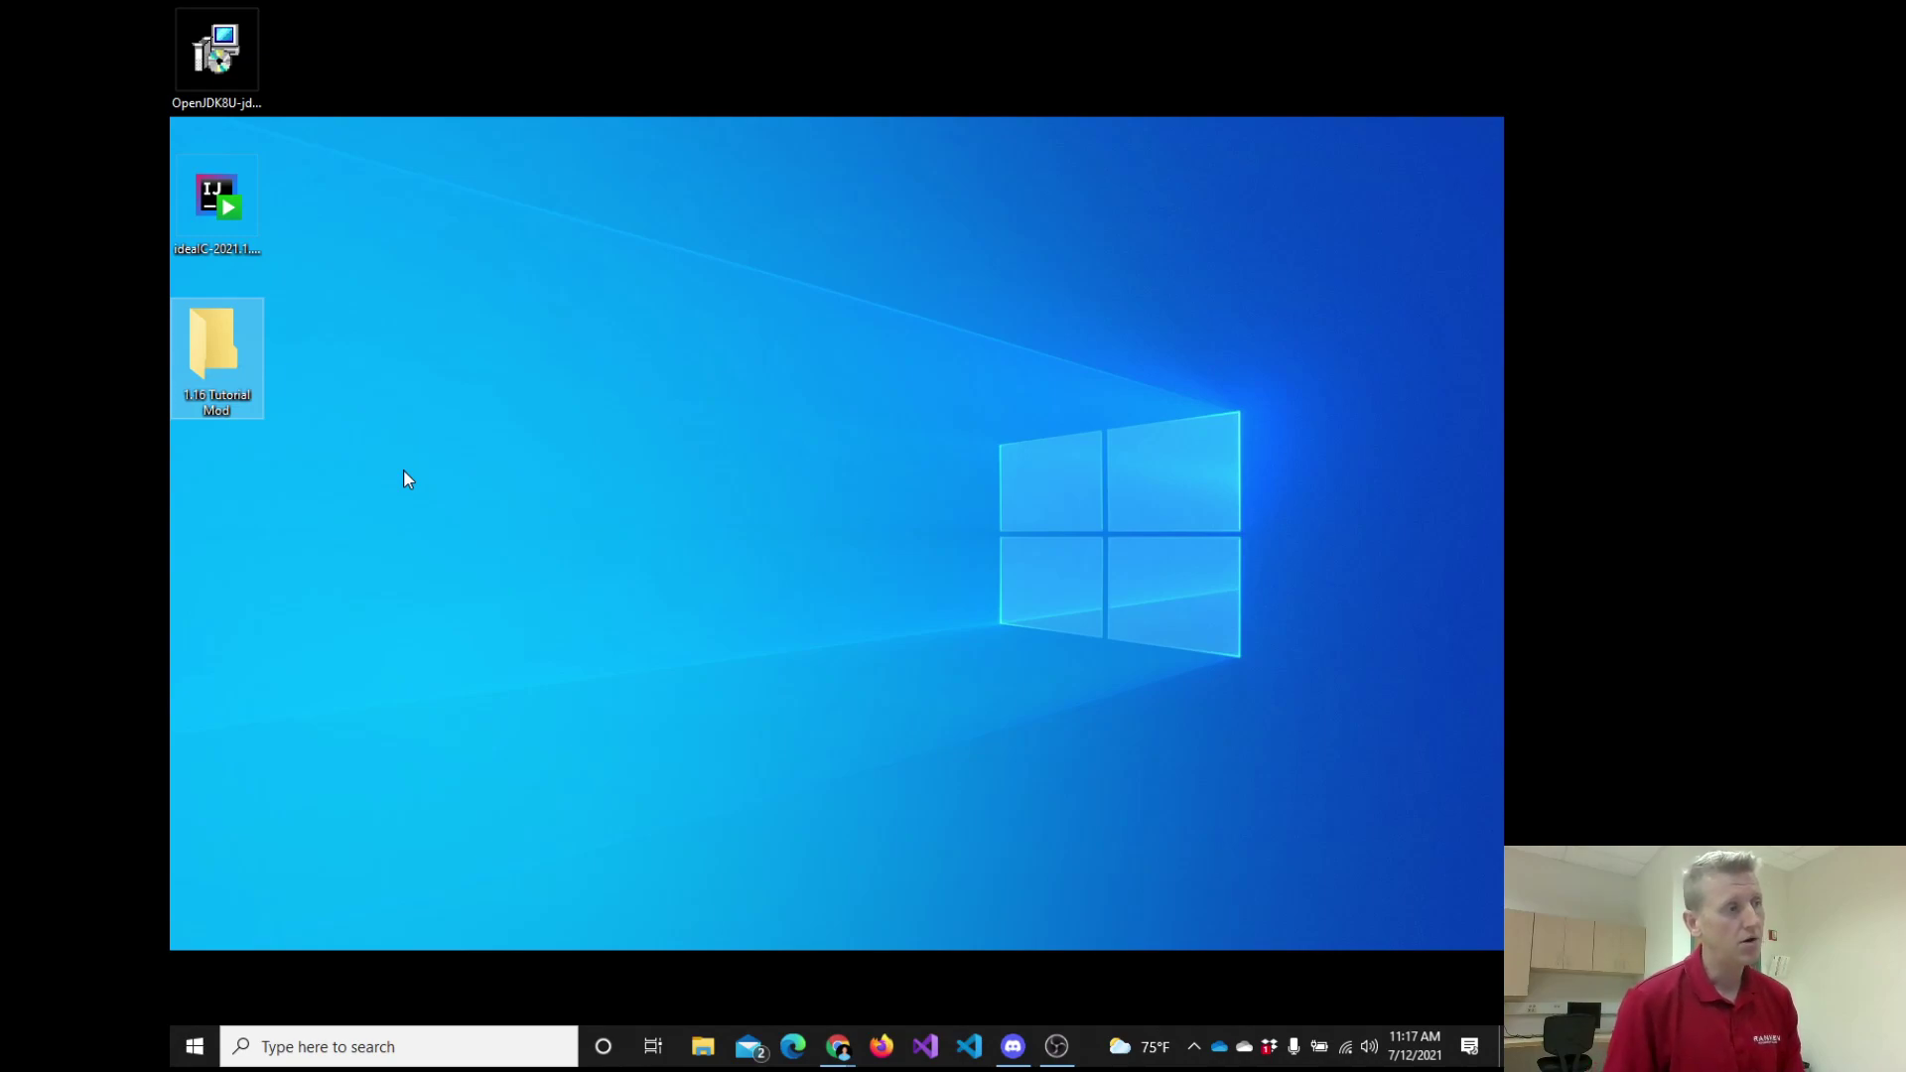
pyautogui.click(374, 452)
pyautogui.rightClick(371, 444)
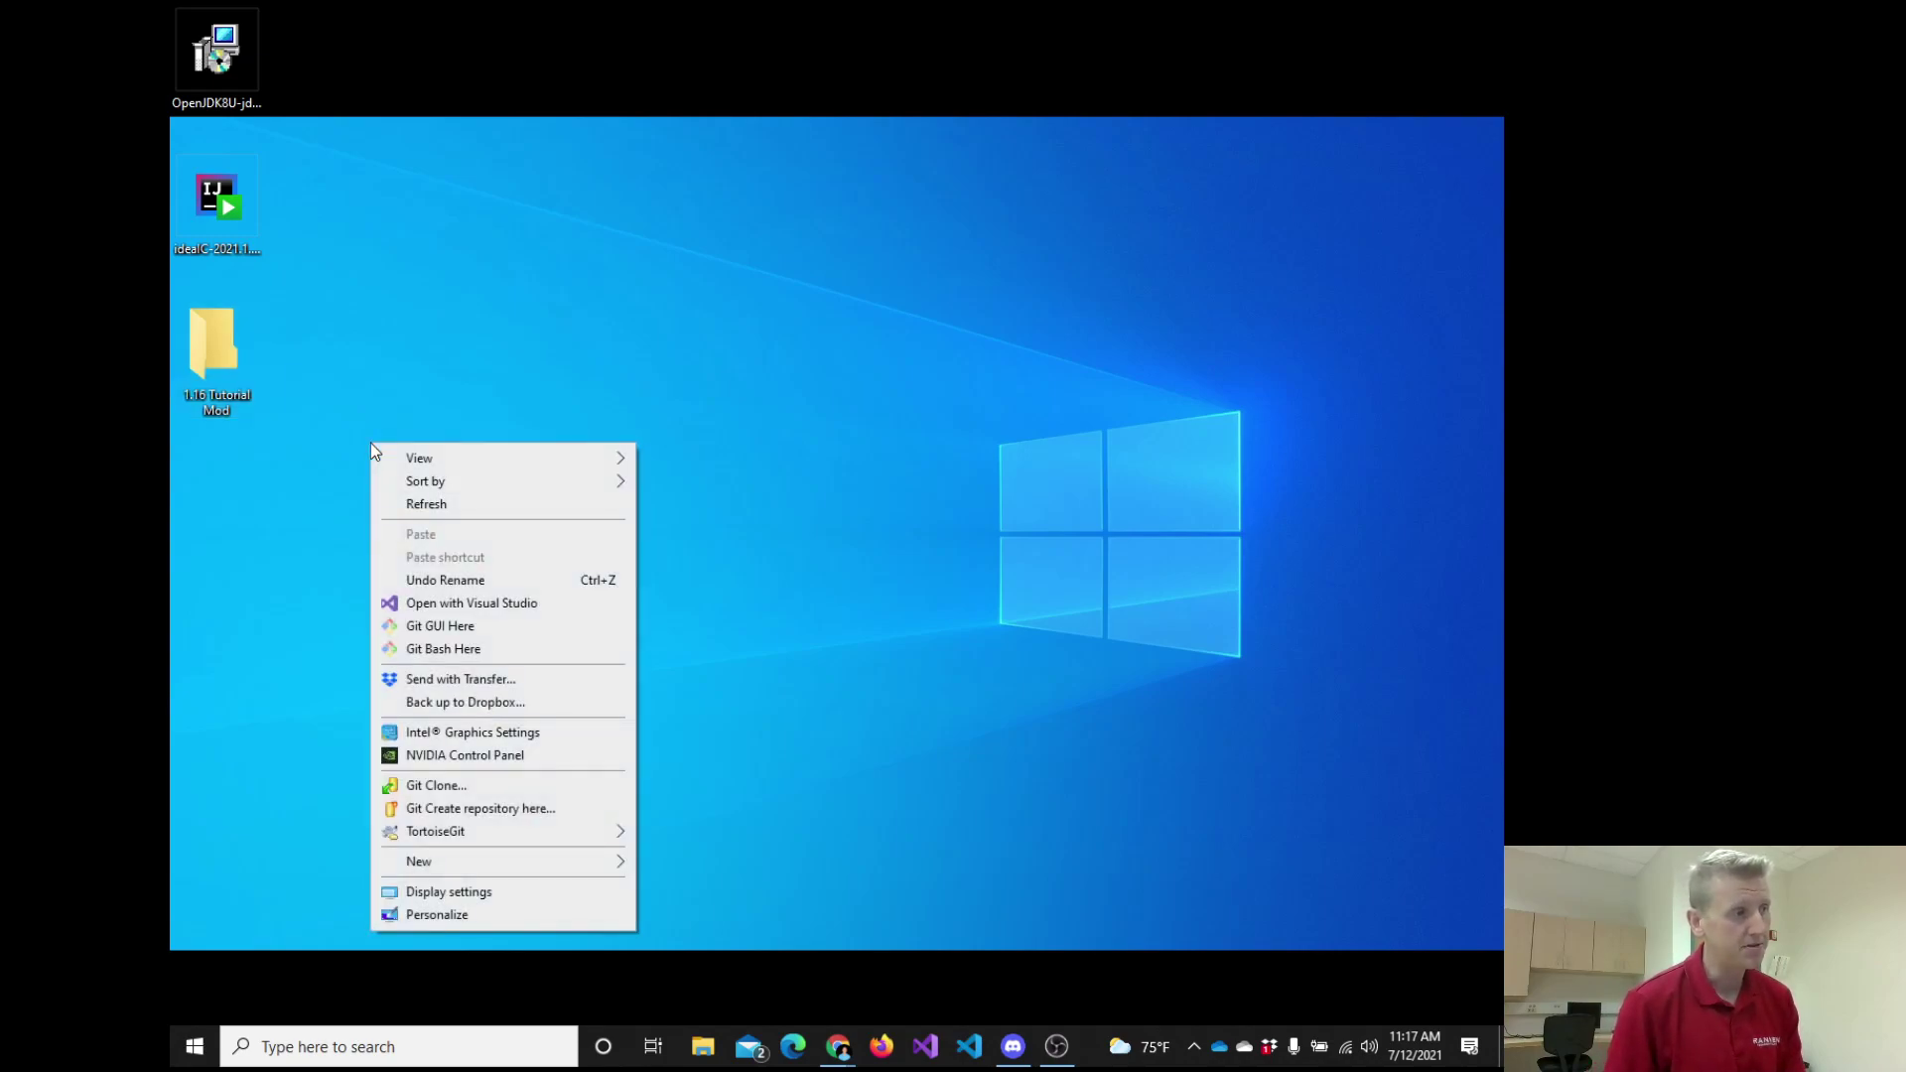
pyautogui.moveTo(593, 860)
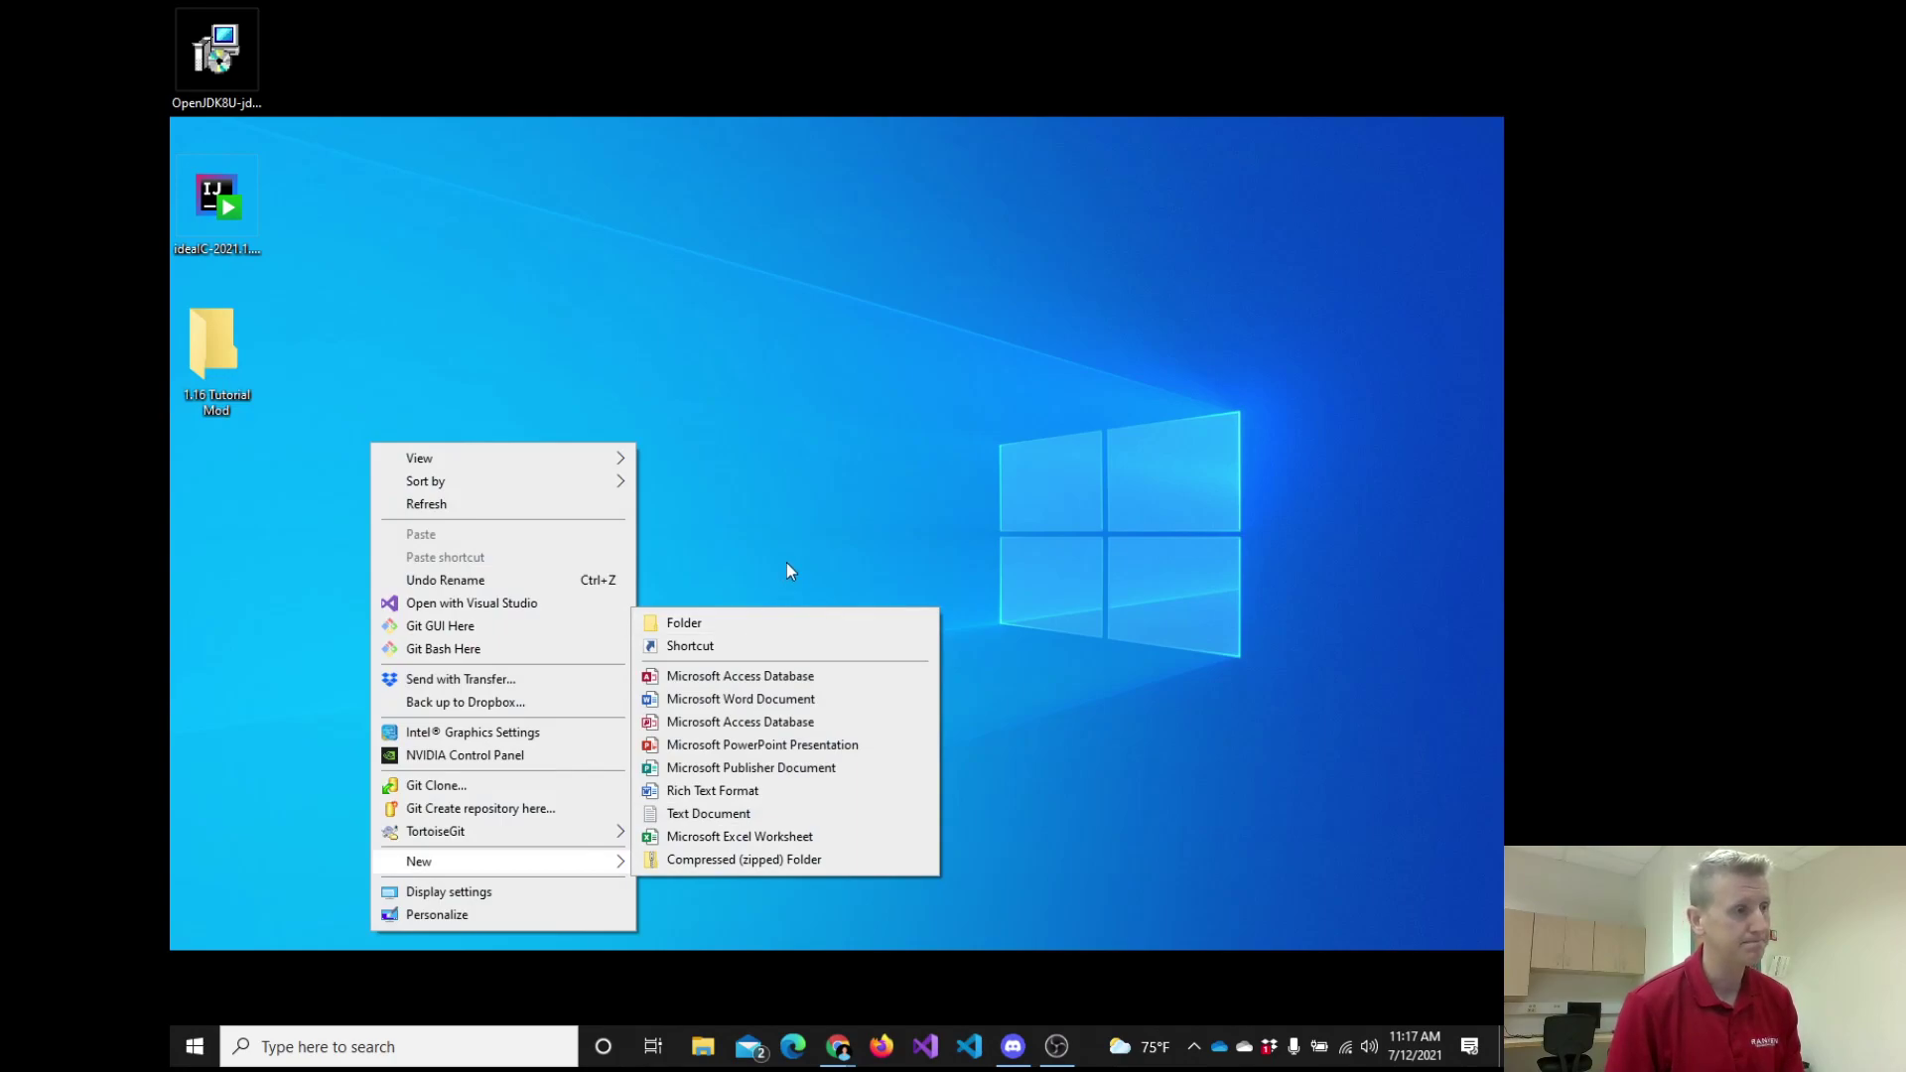
pyautogui.click(880, 435)
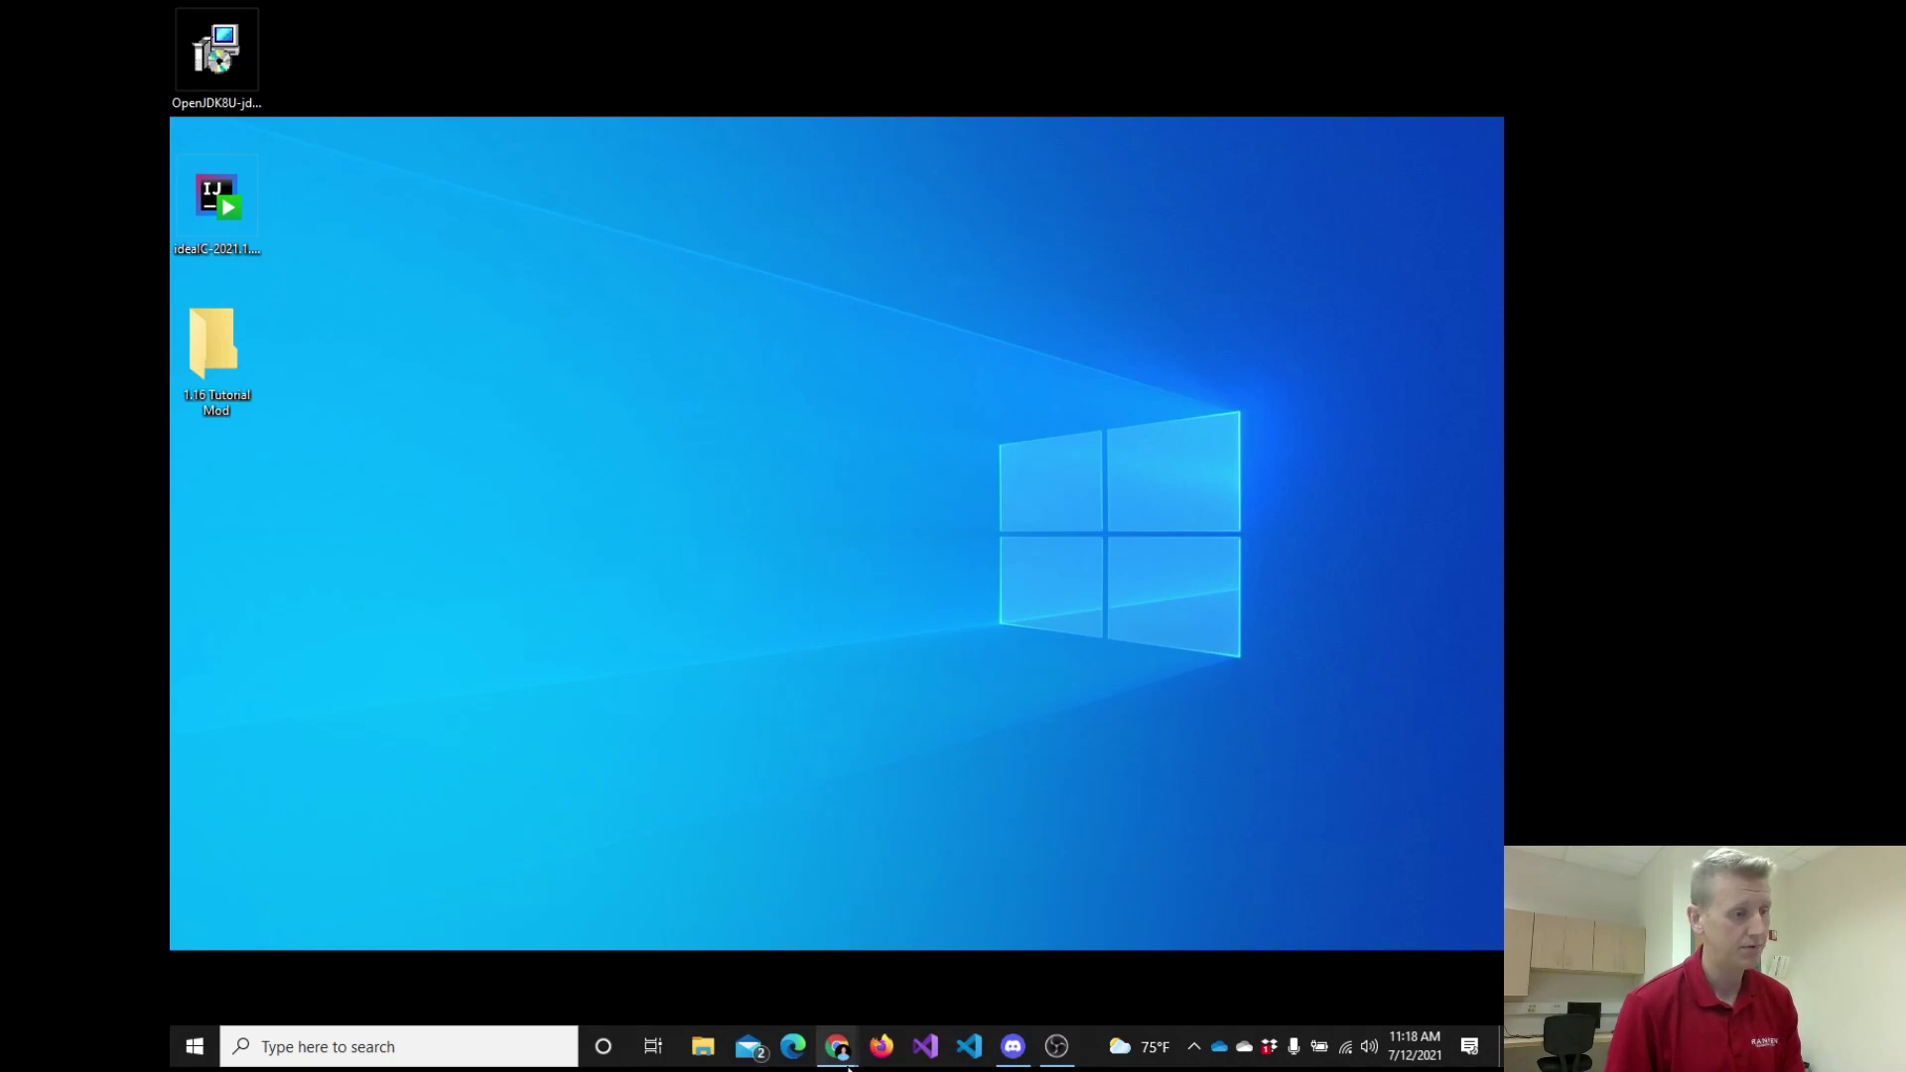
# Bring back the Forge MC 1.16.4 window and highlight 1.16.4 in the heading and version list.
pyautogui.moveTo(841, 1054)
pyautogui.click(910, 982)
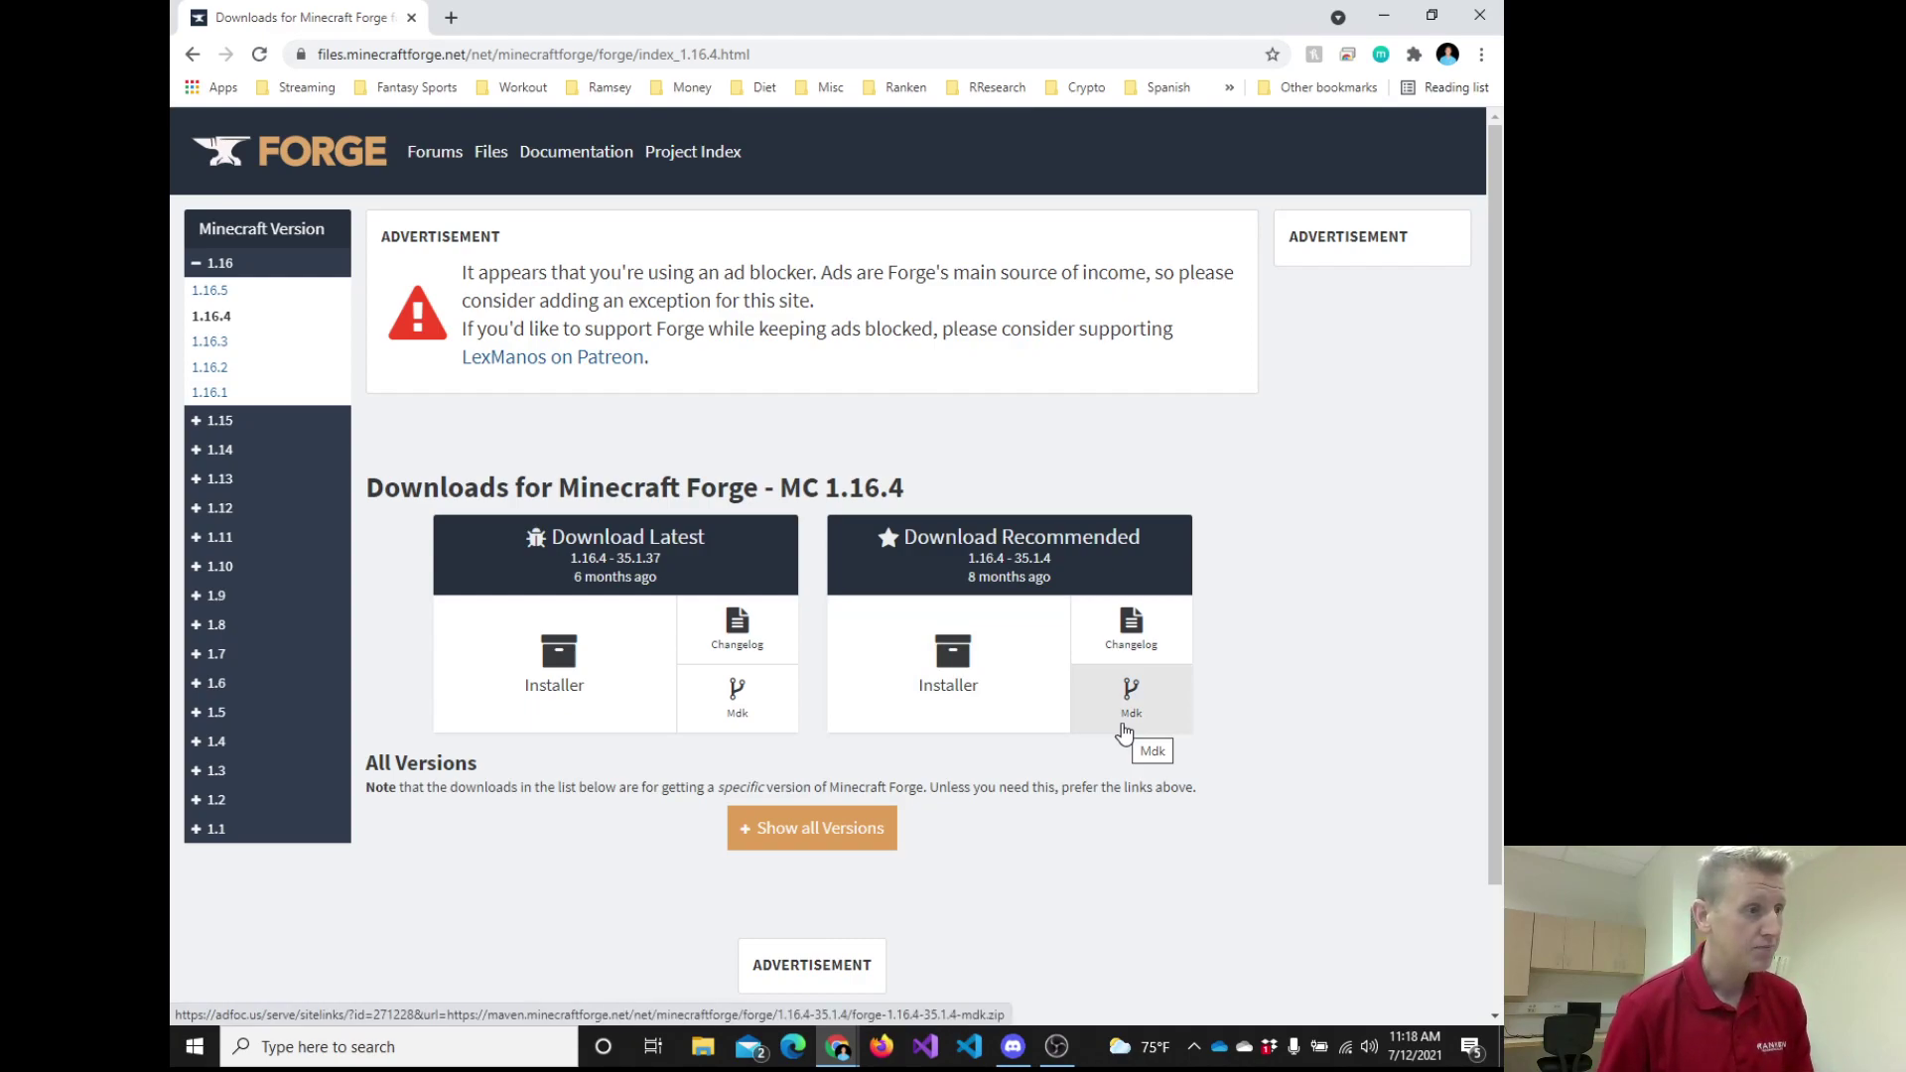
pyautogui.moveTo(824, 489); pyautogui.dragTo(930, 493)
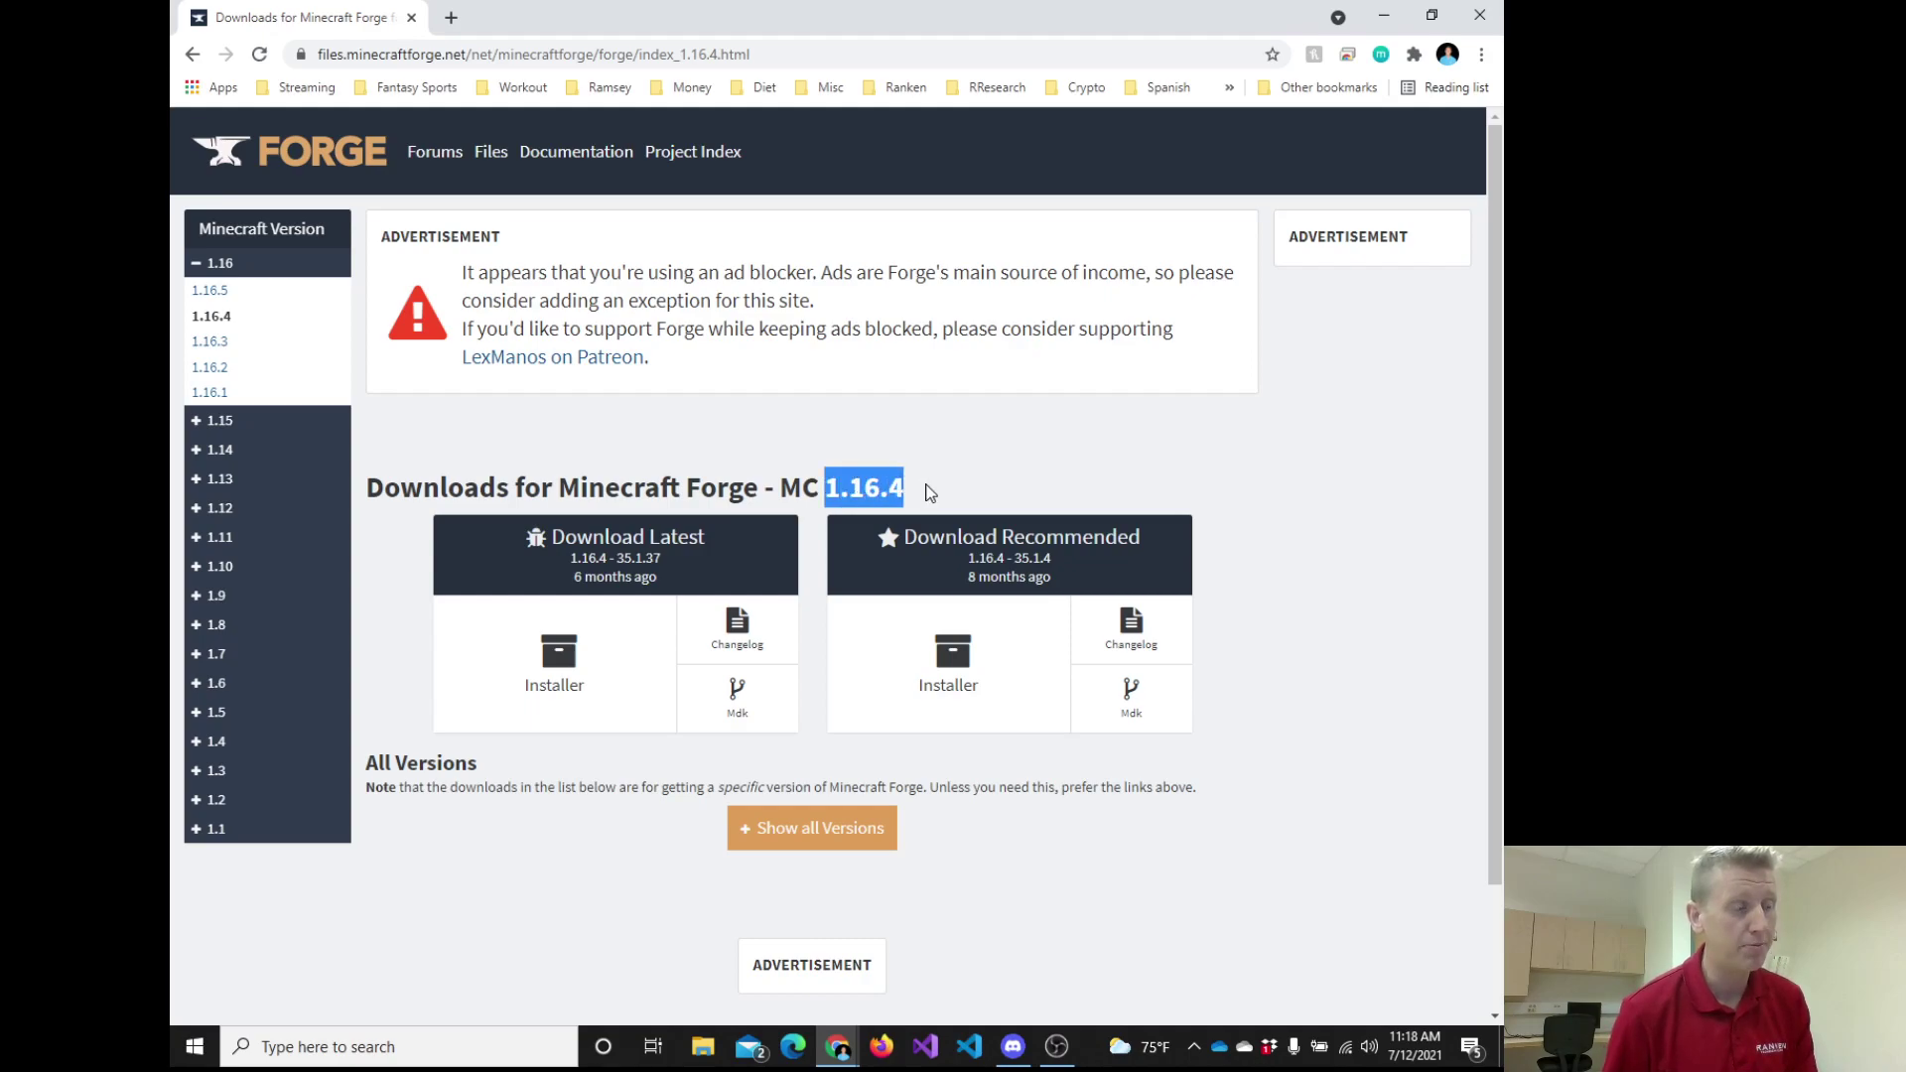
pyautogui.click(828, 492)
pyautogui.moveTo(828, 489); pyautogui.dragTo(902, 474)
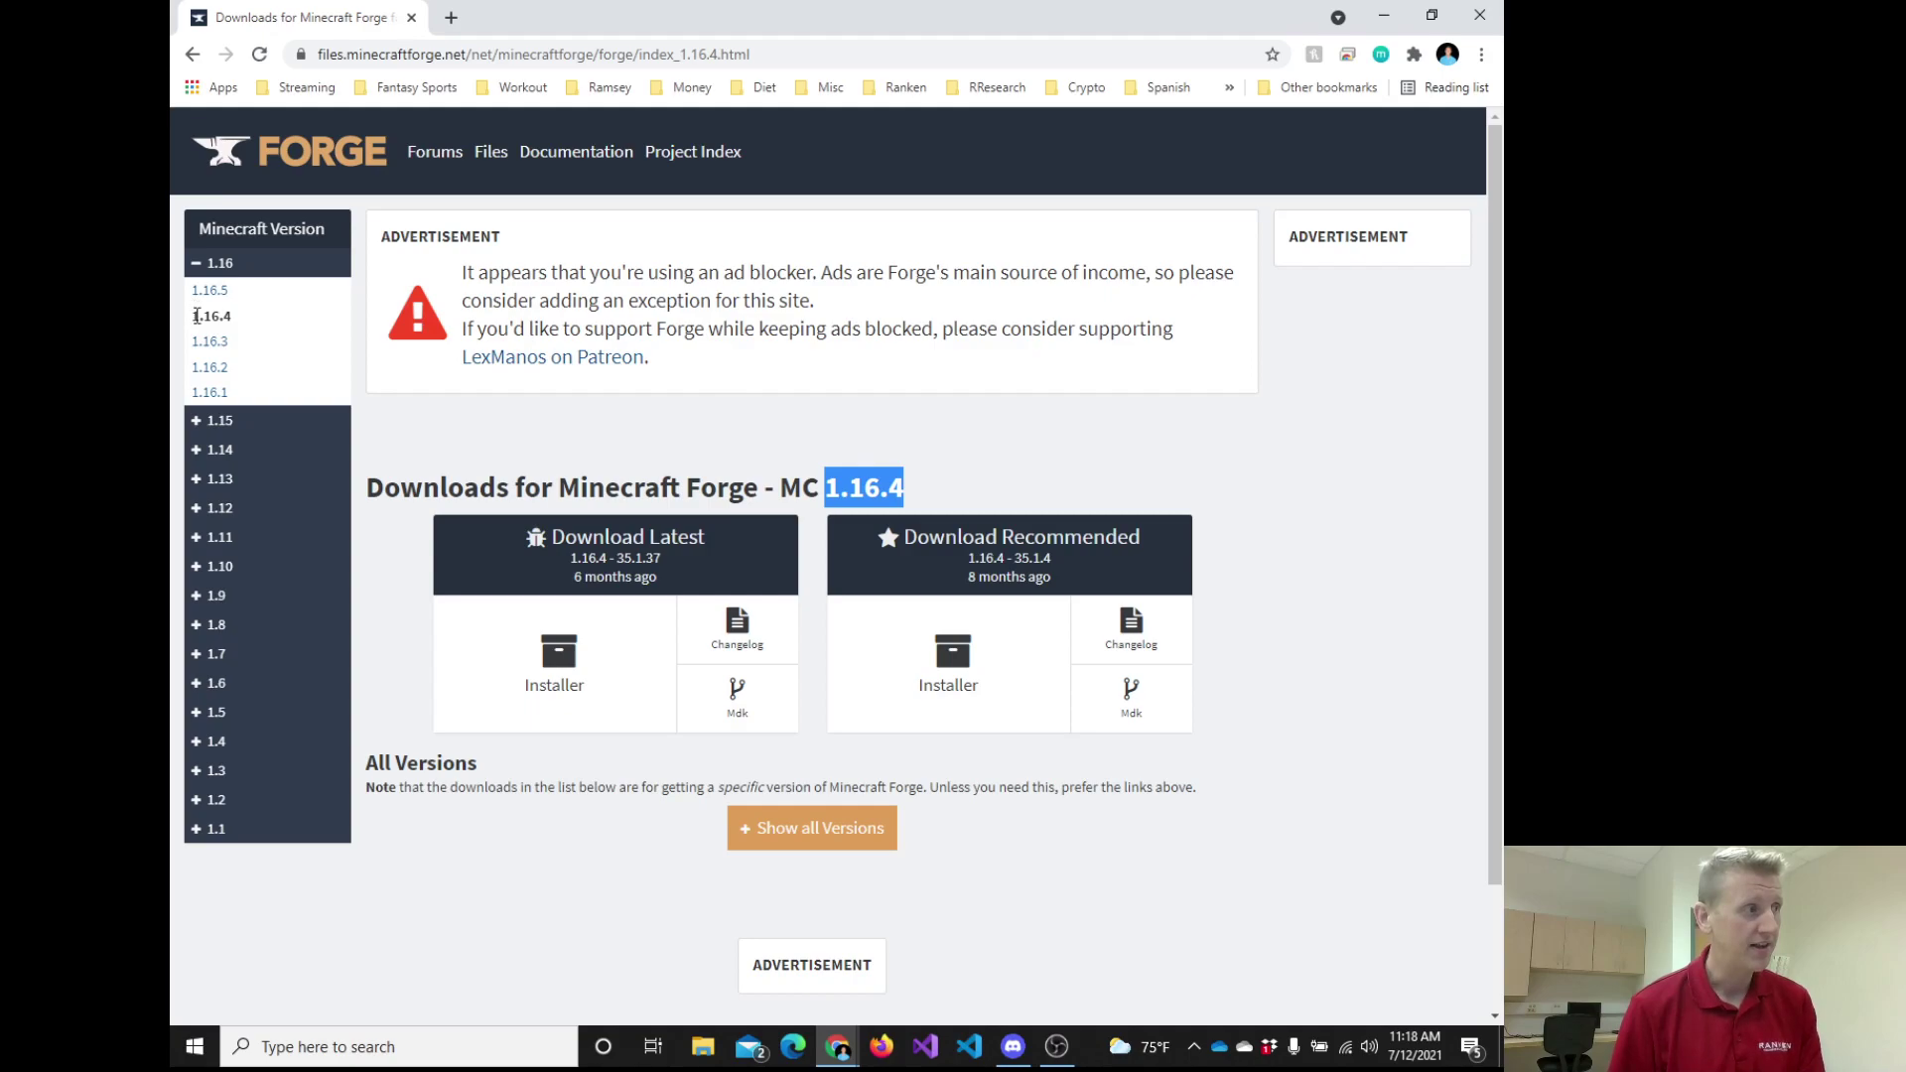
pyautogui.moveTo(196, 315); pyautogui.dragTo(230, 311)
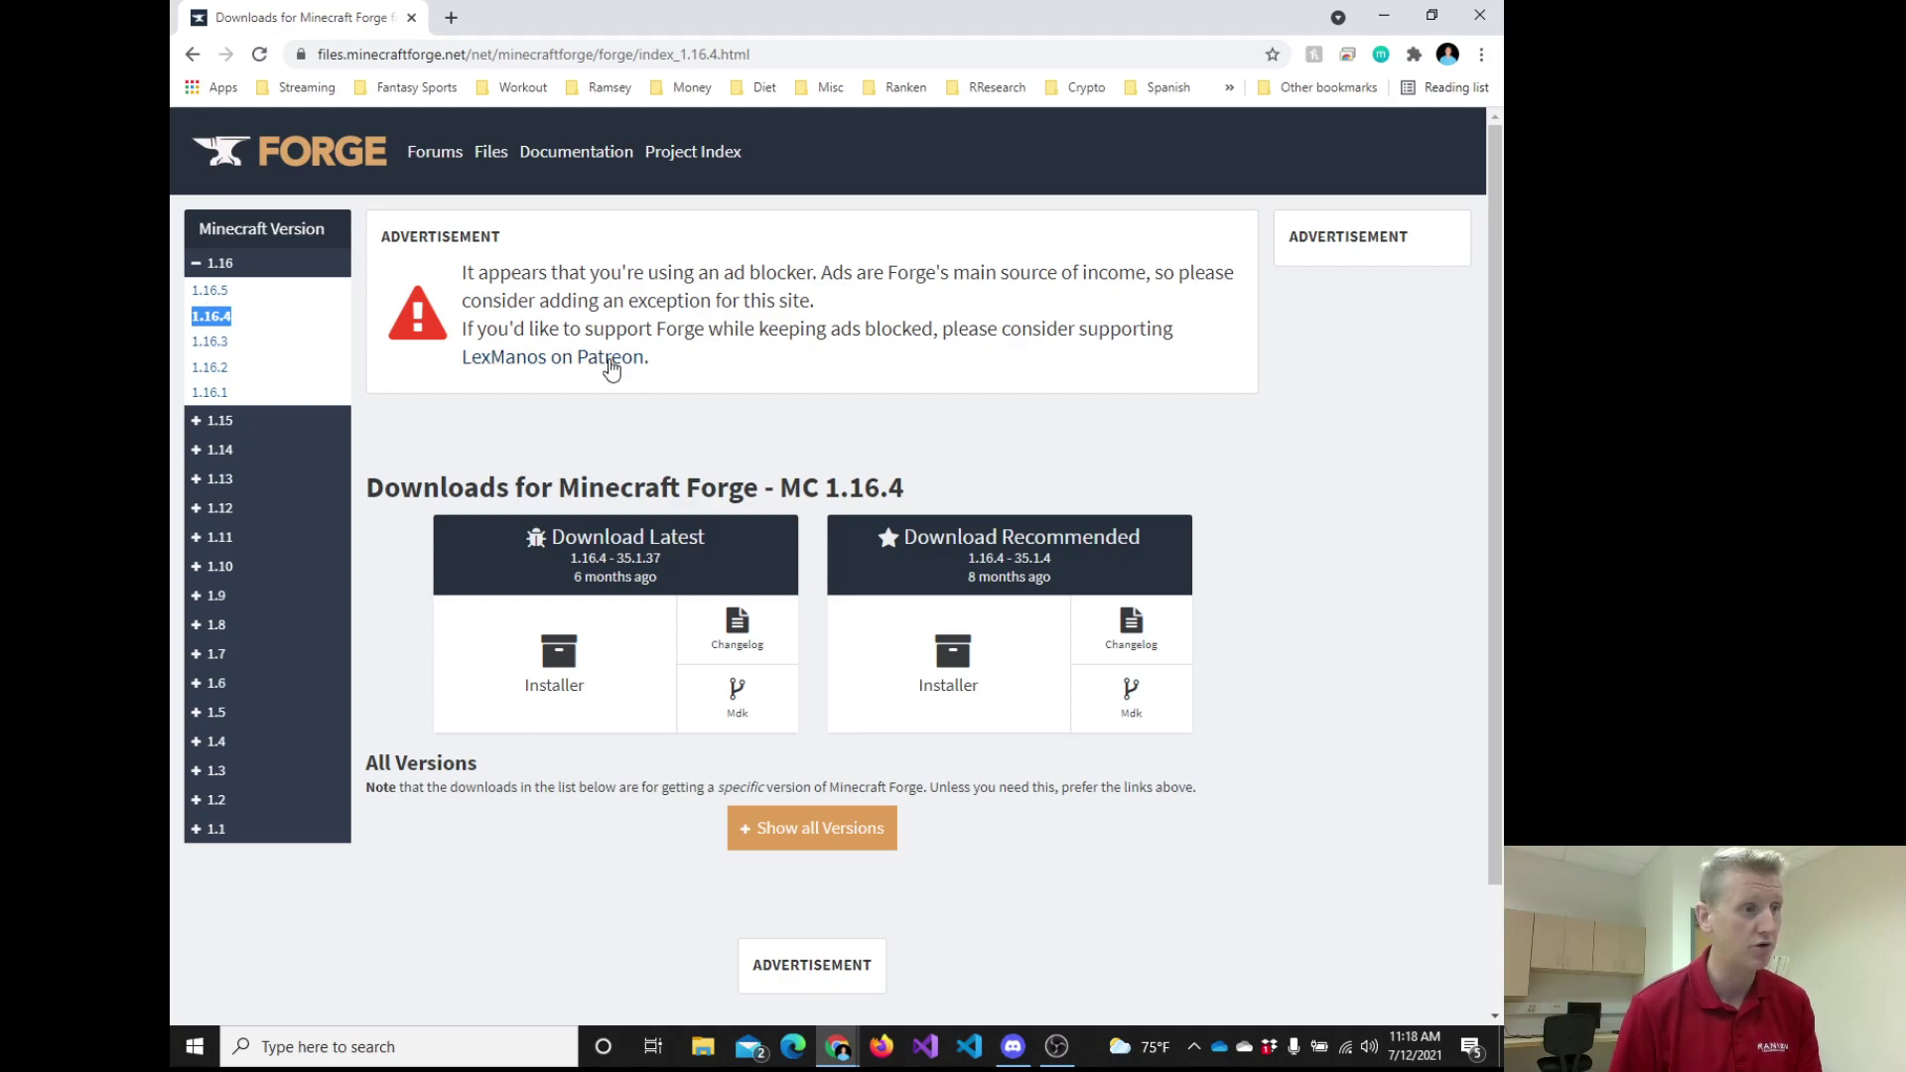
pyautogui.moveTo(881, 496); pyautogui.dragTo(919, 502)
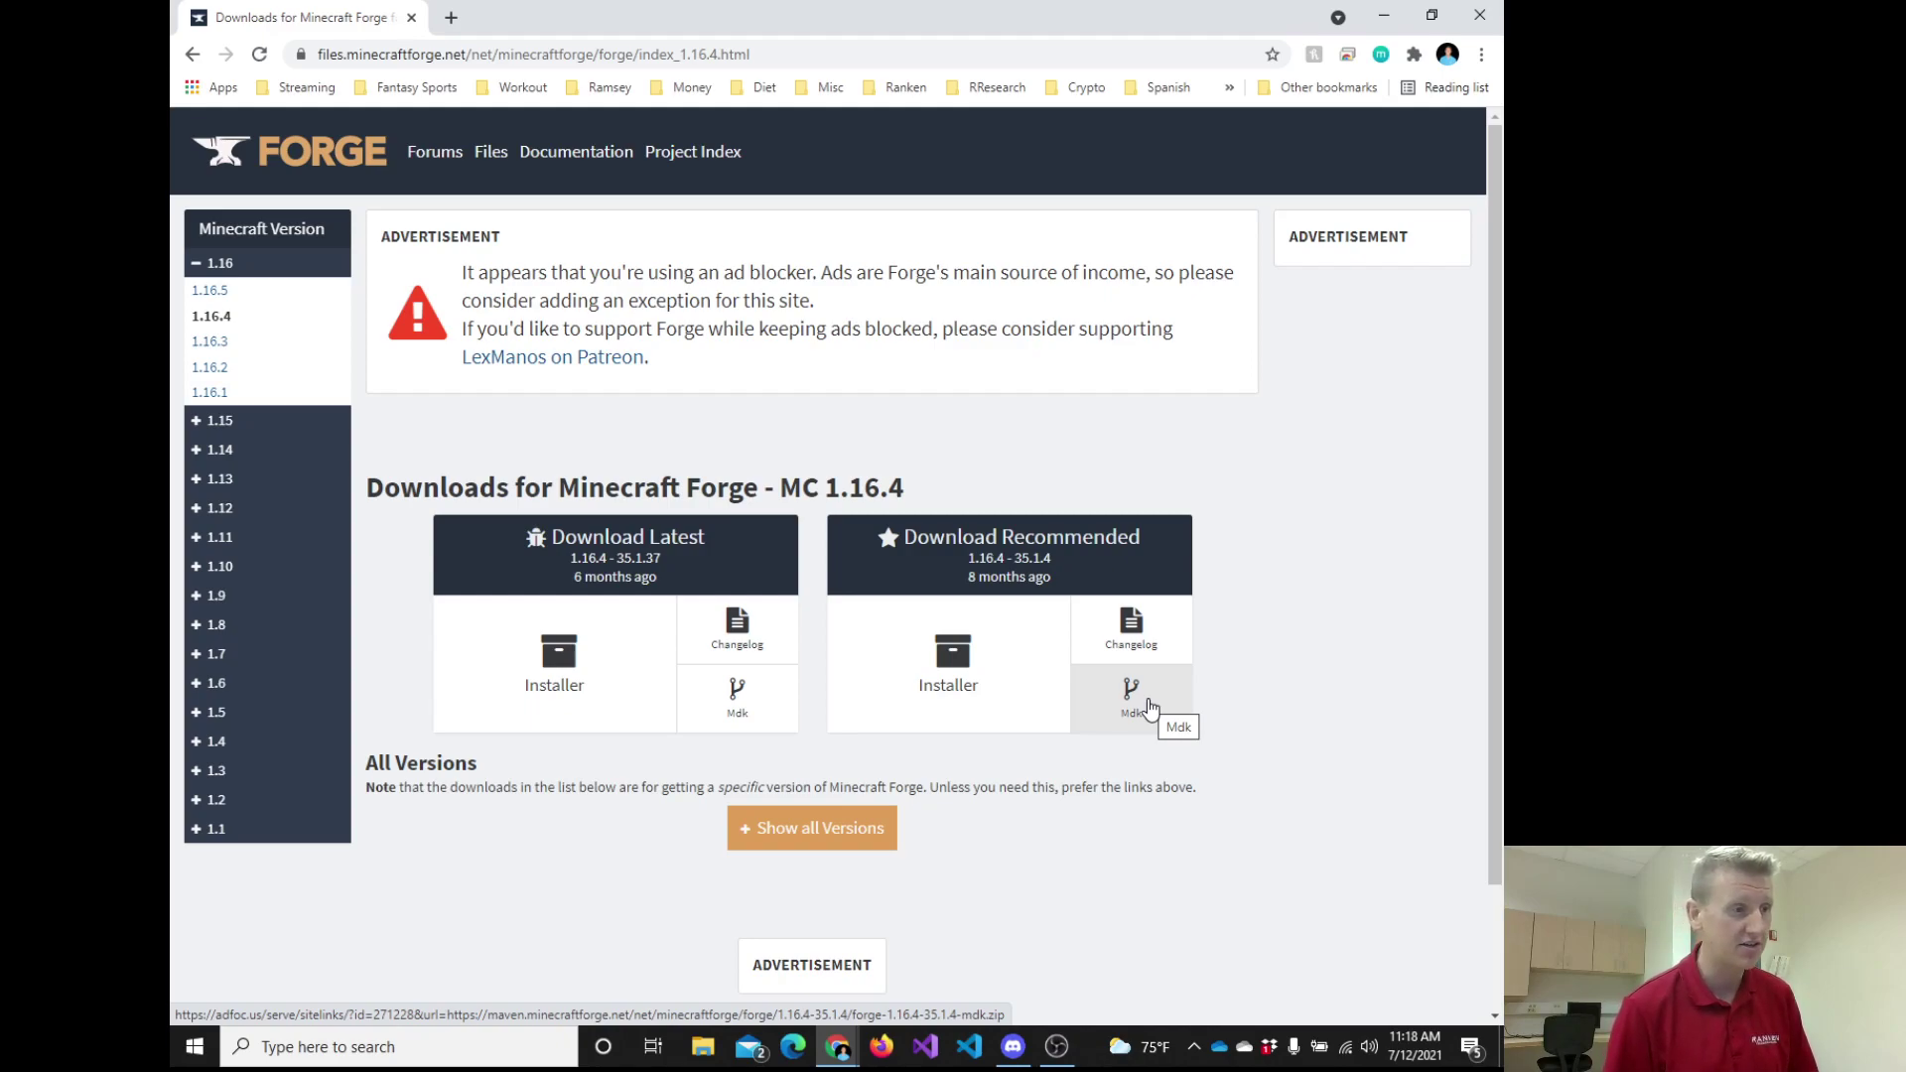
# Download the Recommended 1.16.4 Mdk, skip the AdFoc.us ad, and keep the forge-1.16.4-35.1.4-mdk.zip name.
pyautogui.click(1150, 705)
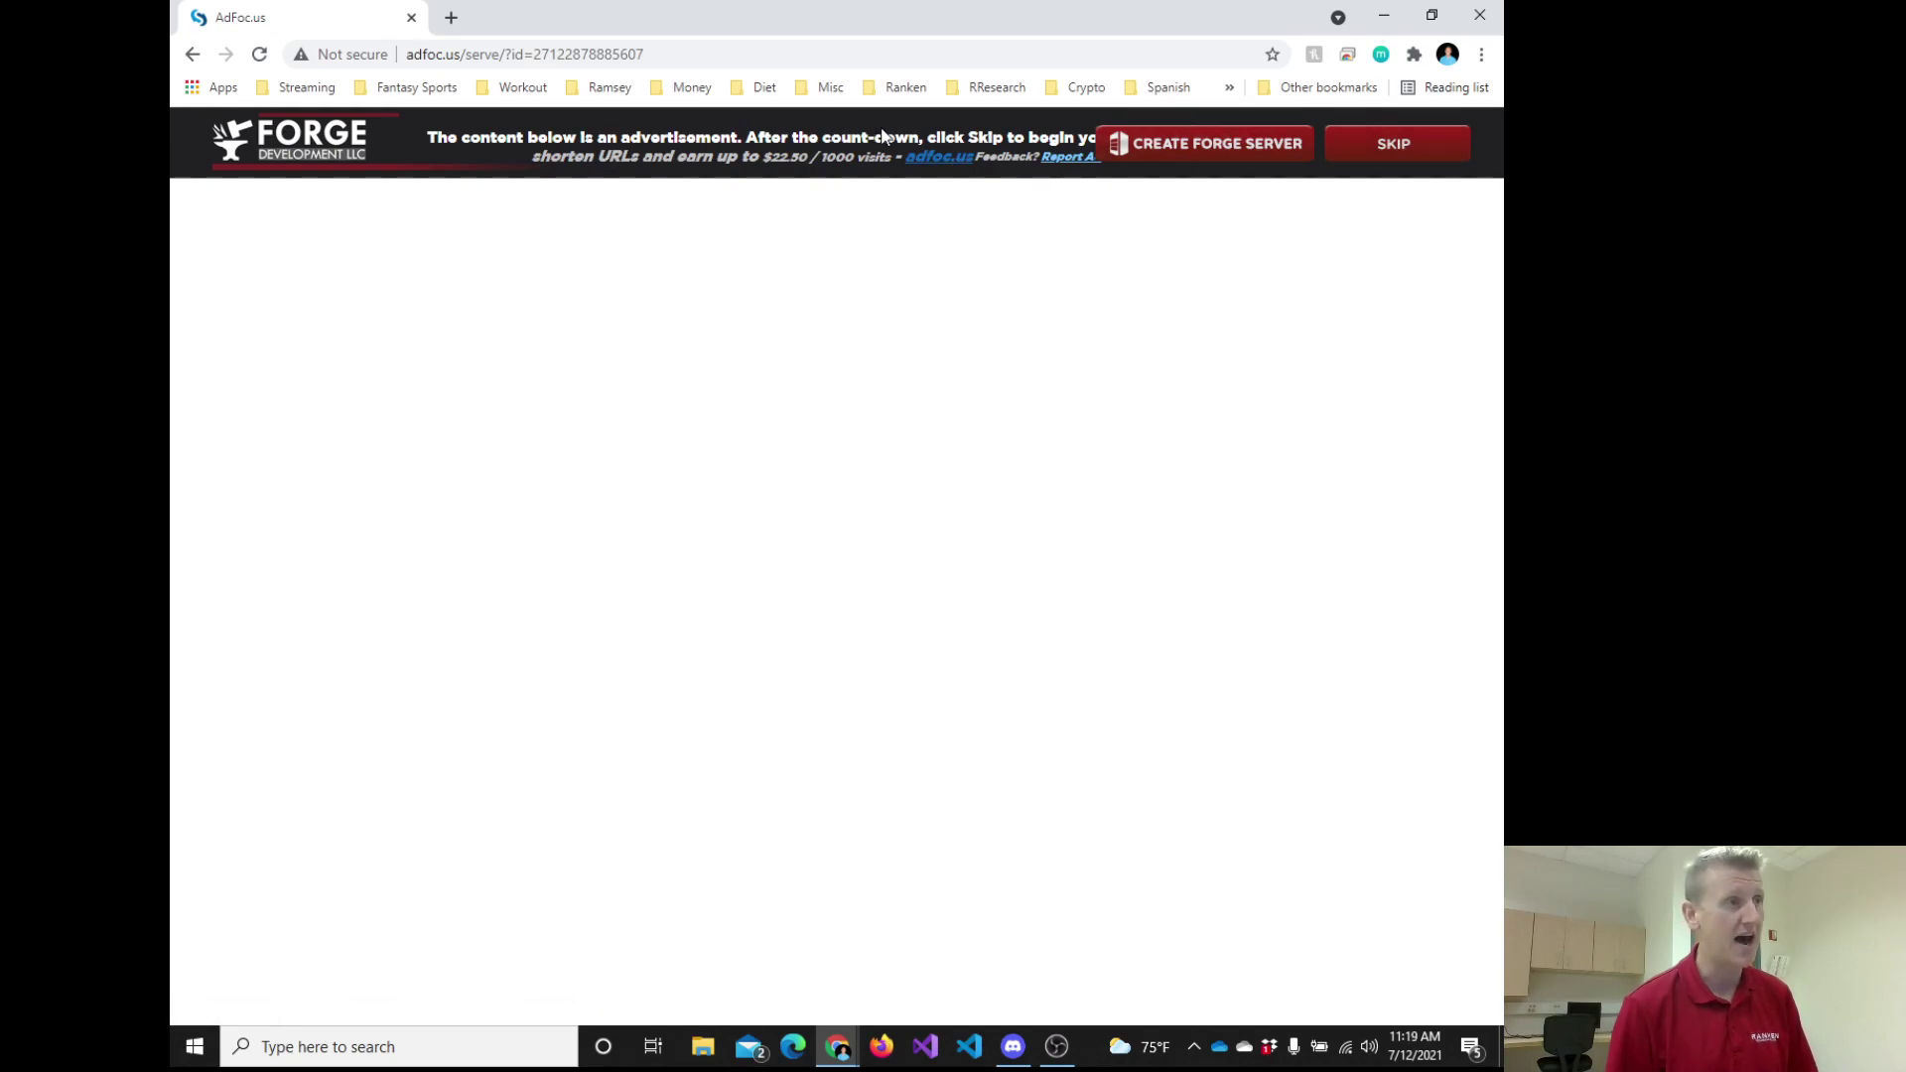
pyautogui.click(1394, 146)
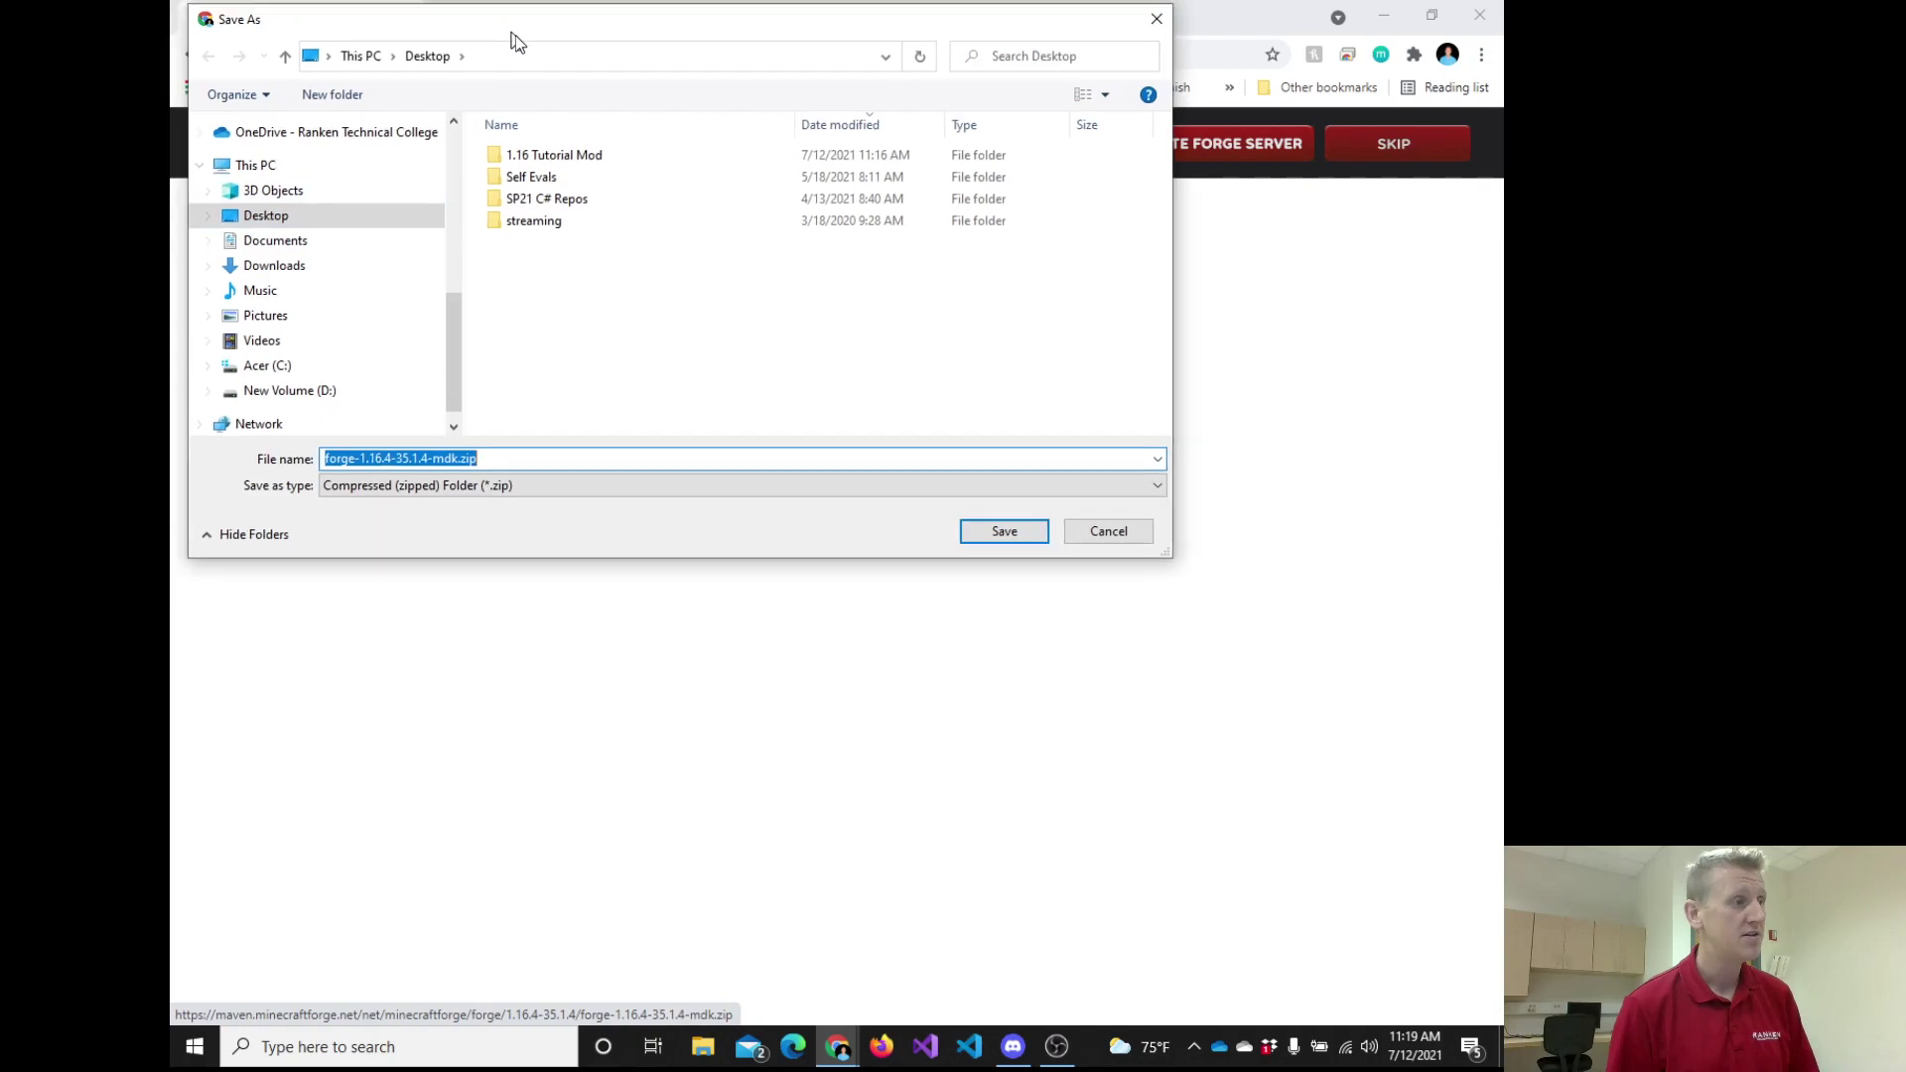
pyautogui.moveTo(515, 34); pyautogui.dragTo(665, 197)
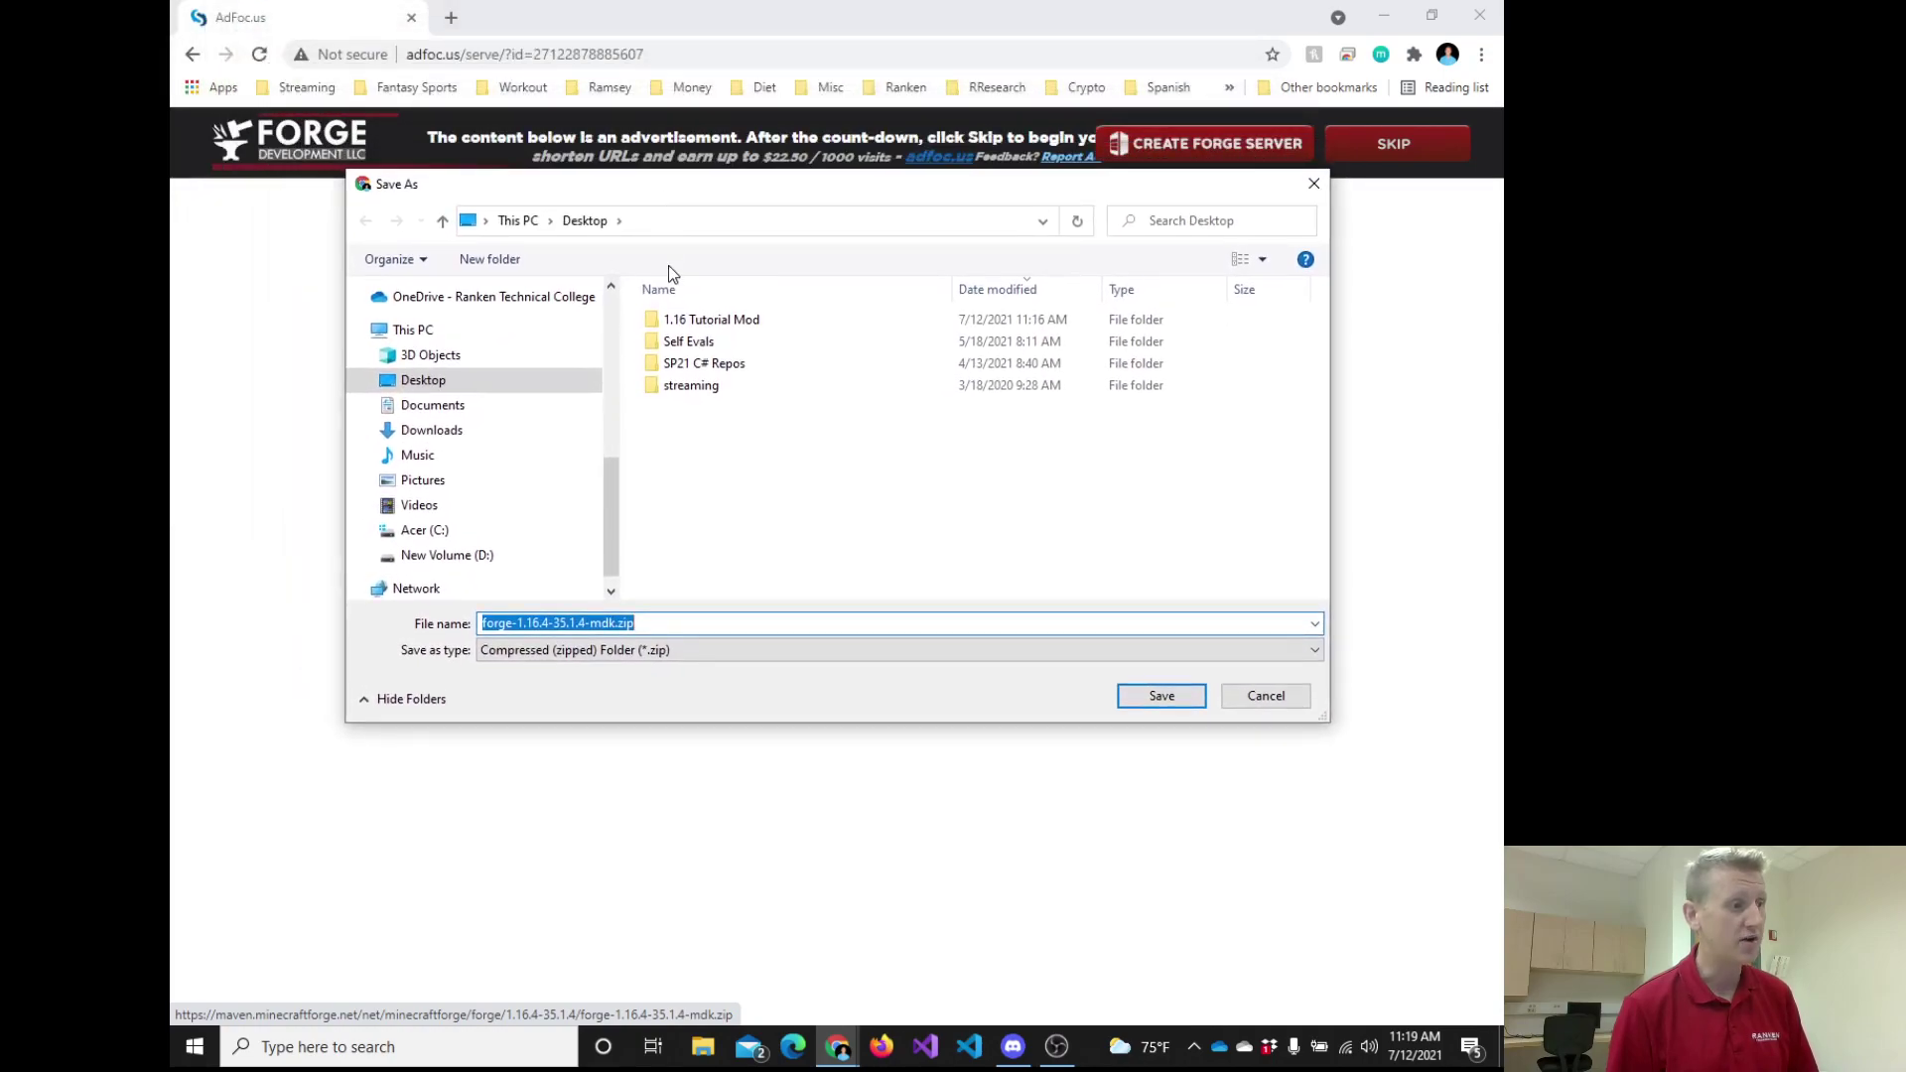
pyautogui.click(615, 623)
pyautogui.moveTo(633, 622); pyautogui.dragTo(591, 623)
pyautogui.click(701, 627)
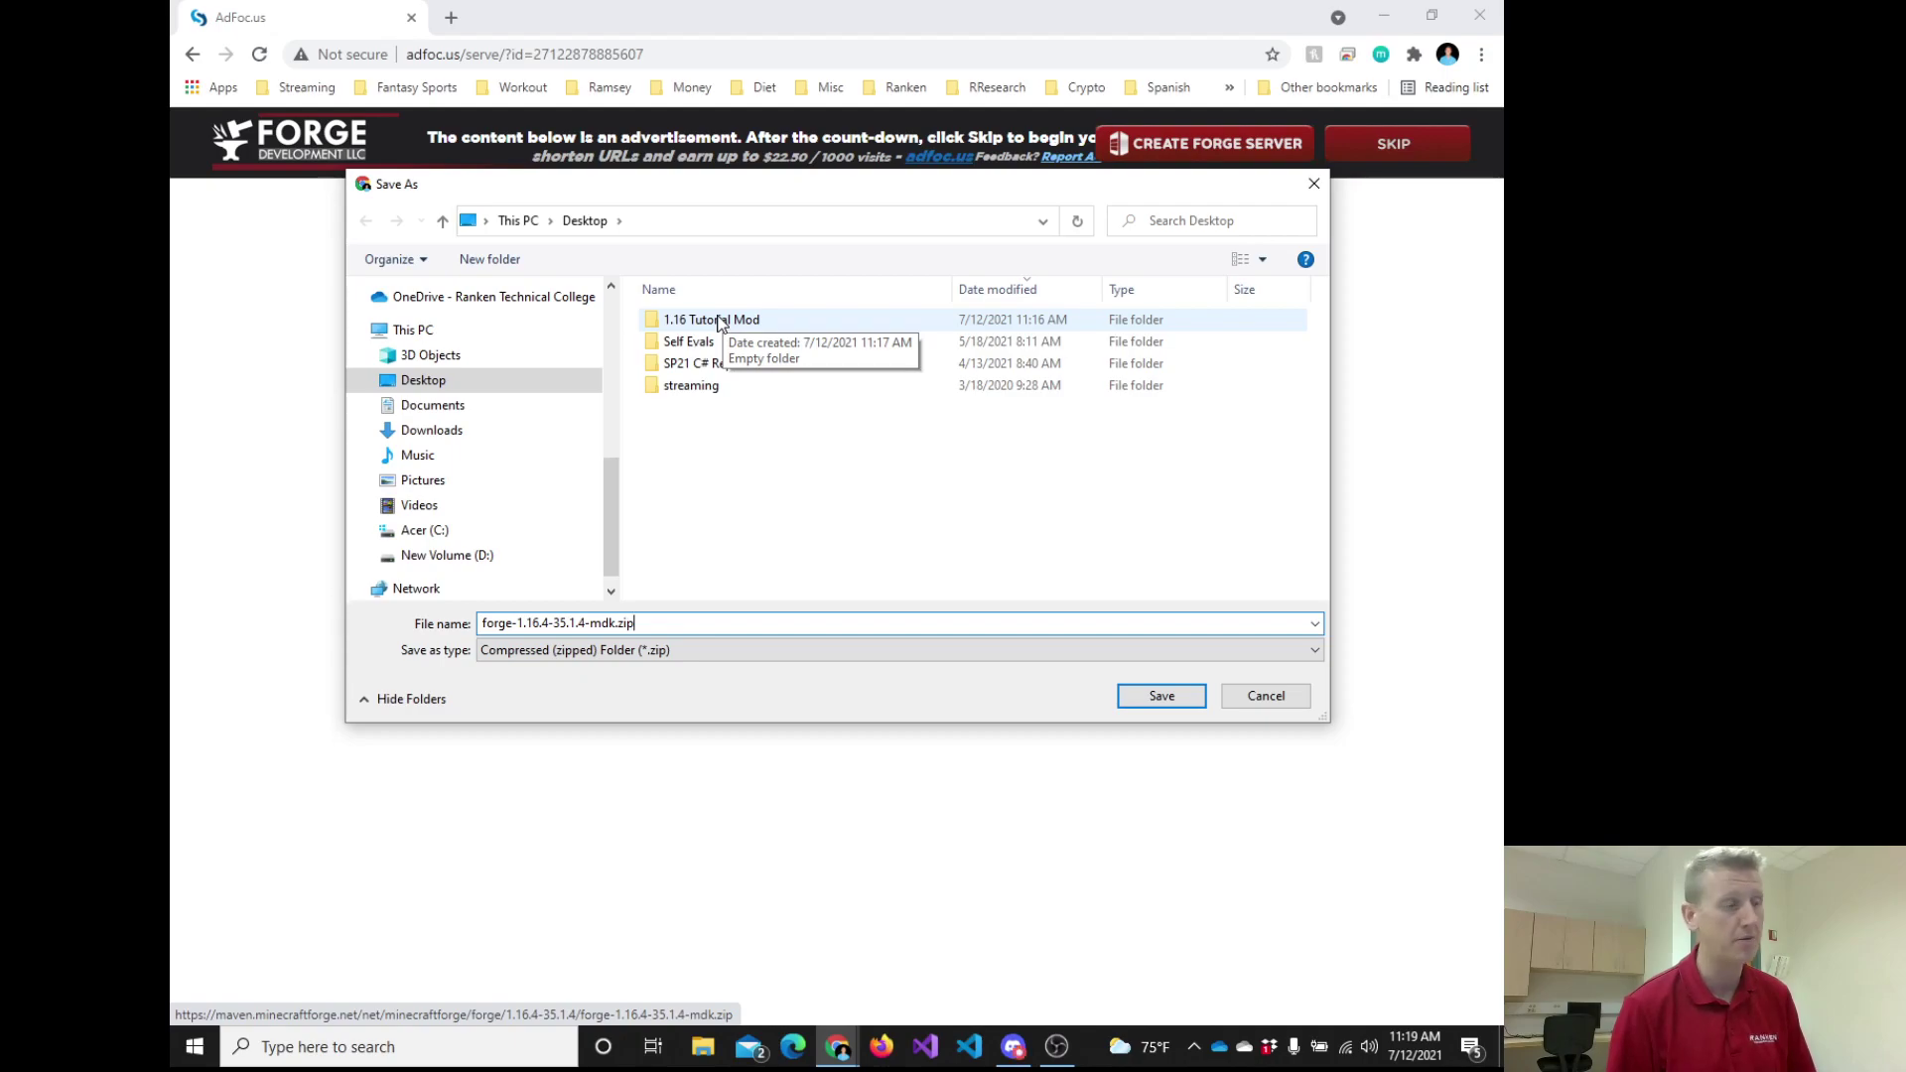
# In Save As, enter the 1.16 Tutorial Mod folder and save the MDK zip there.
pyautogui.doubleClick(717, 320)
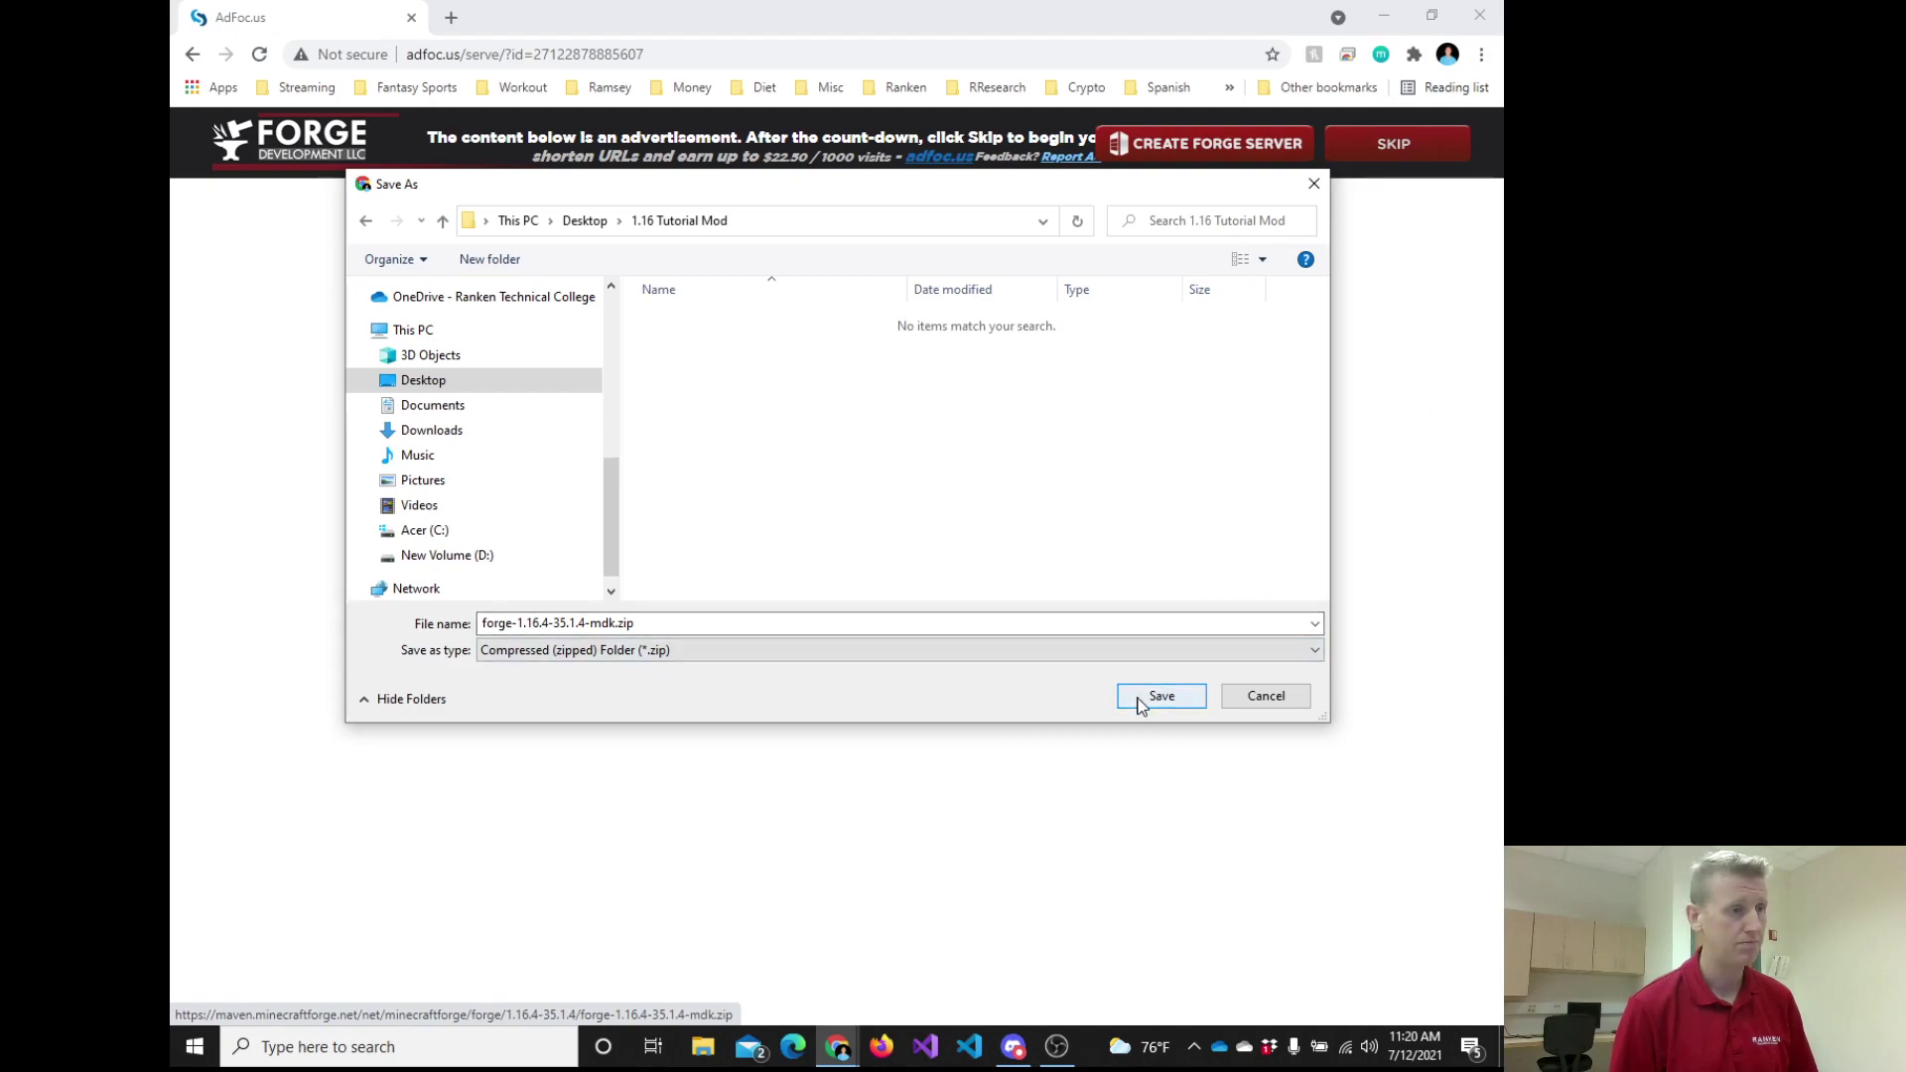
pyautogui.moveTo(577, 193); pyautogui.dragTo(581, 211)
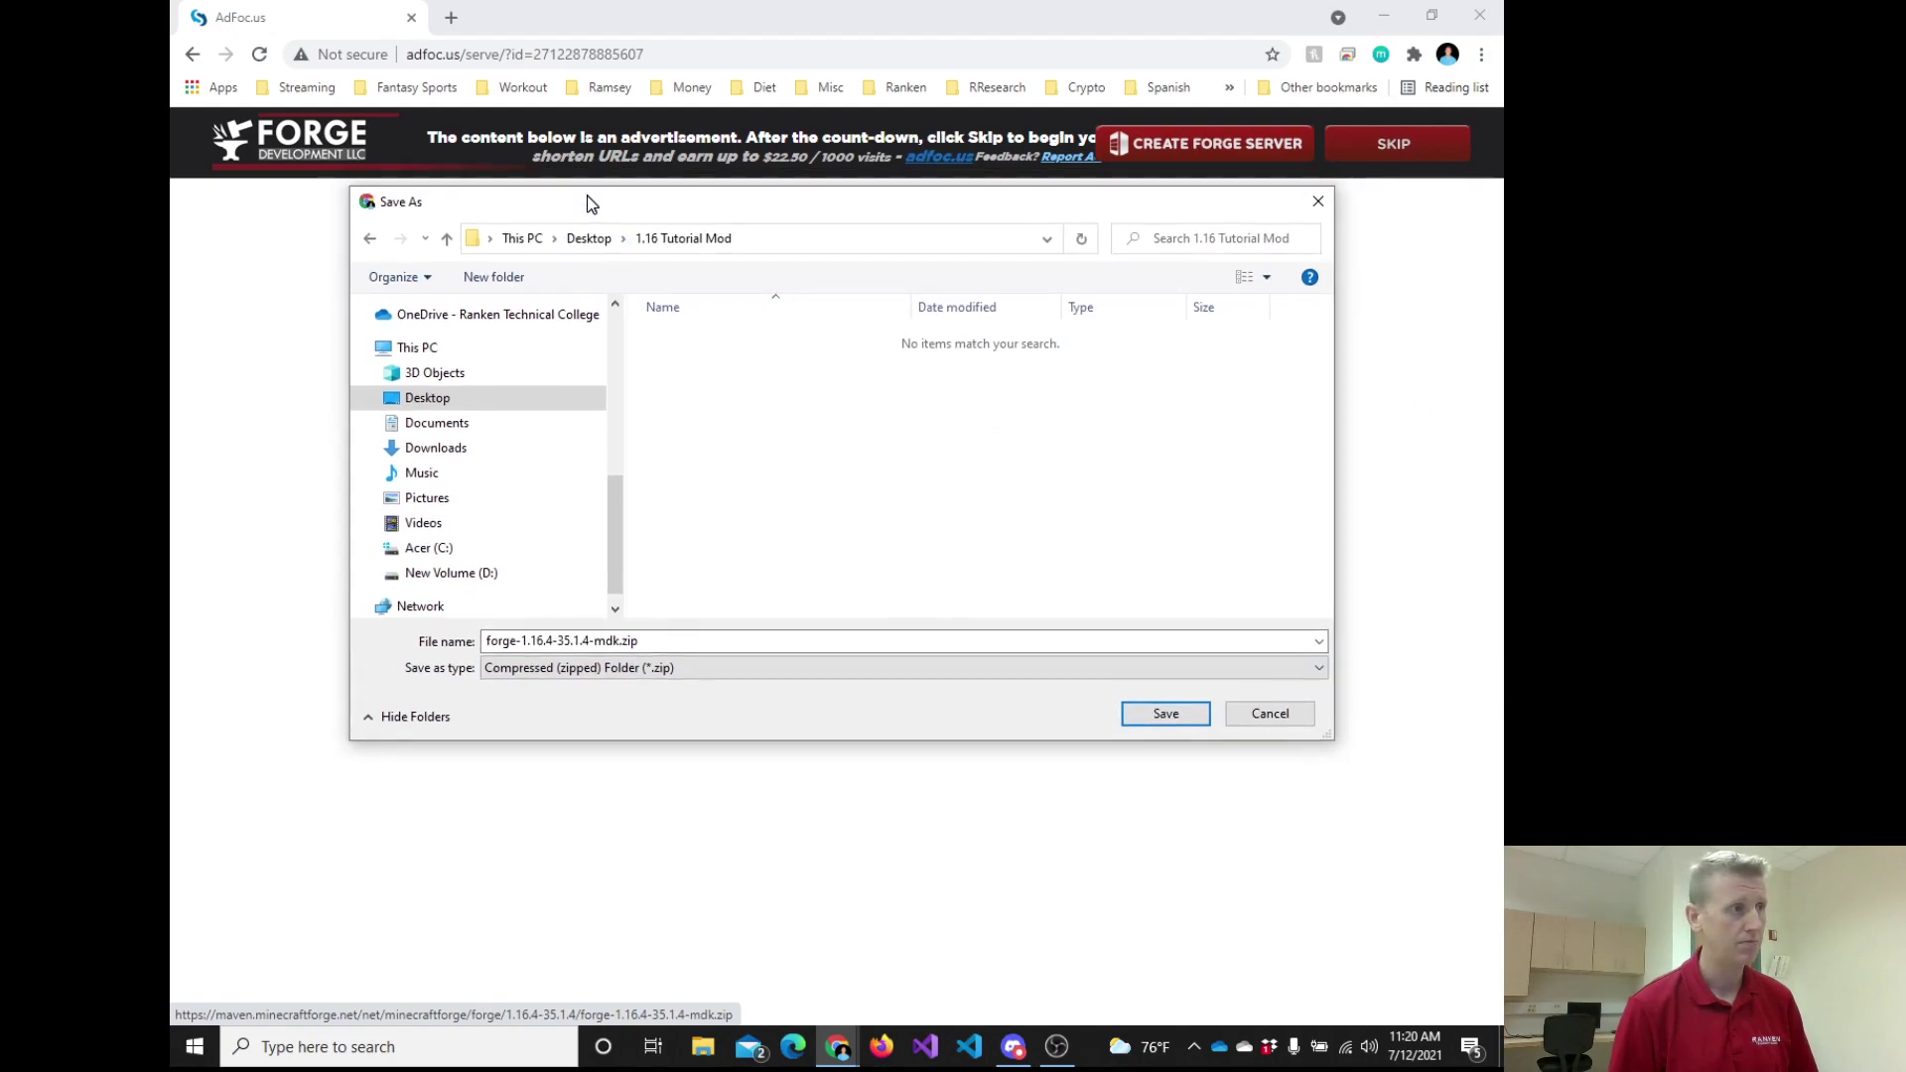
pyautogui.click(1157, 719)
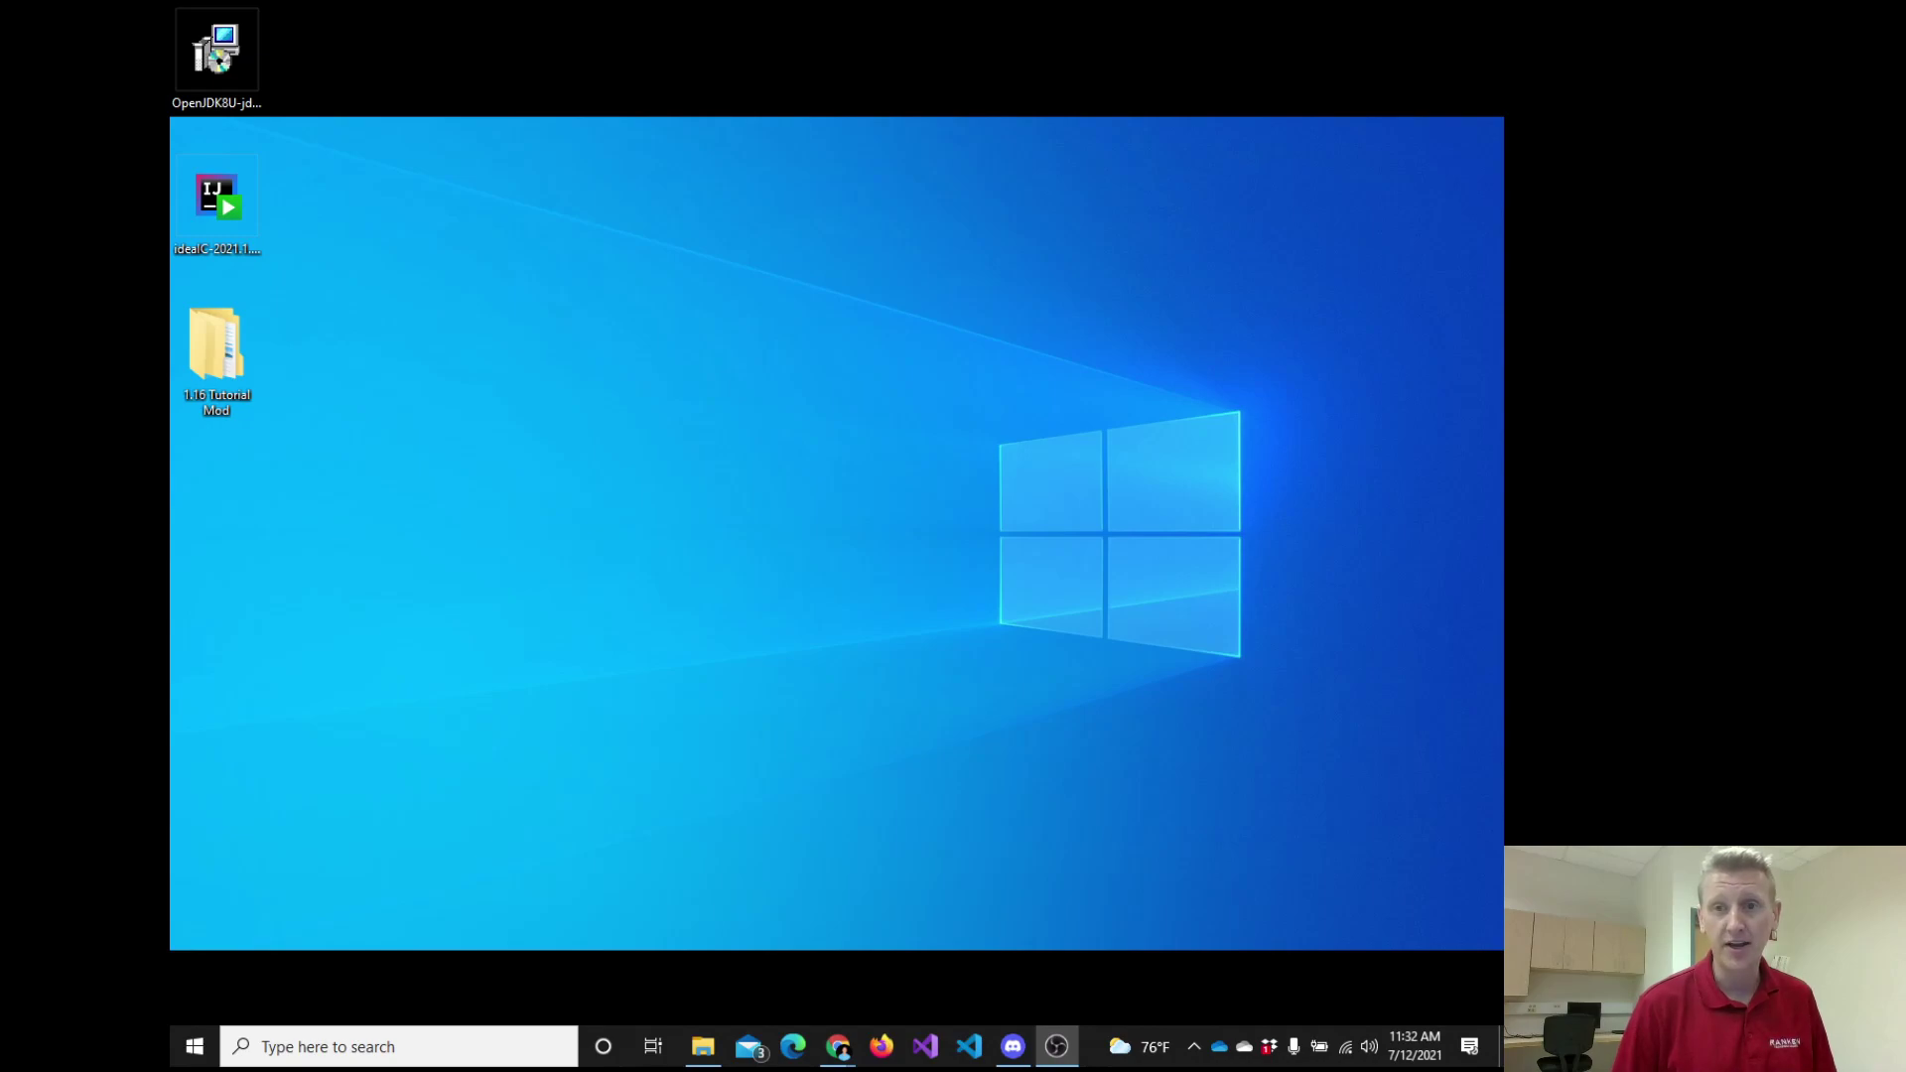
# Open the 1.16 Tutorial Mod folder maximized, showing the 86 KB forge-1.16.4-35.1.4-mdk.zip inside.
pyautogui.doubleClick(221, 399)
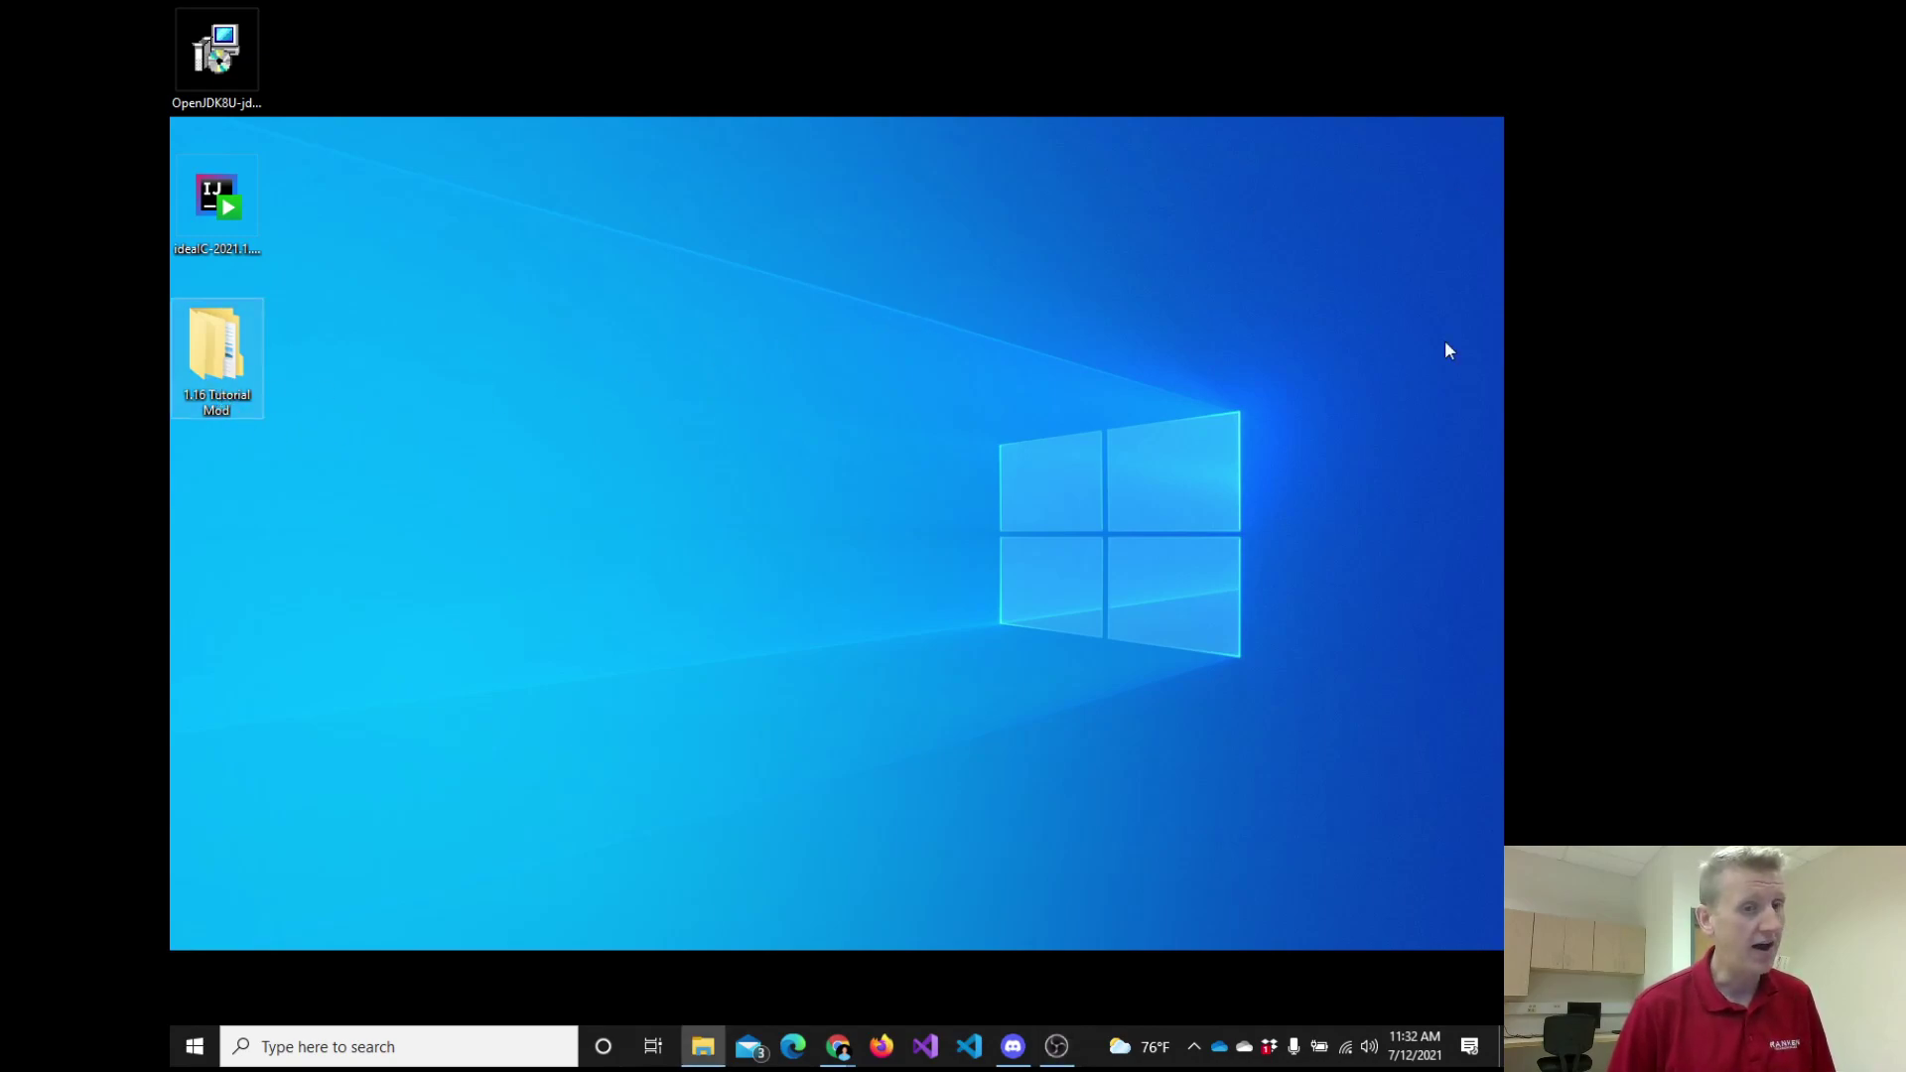
pyautogui.moveTo(1504, 192); pyautogui.dragTo(850, 260)
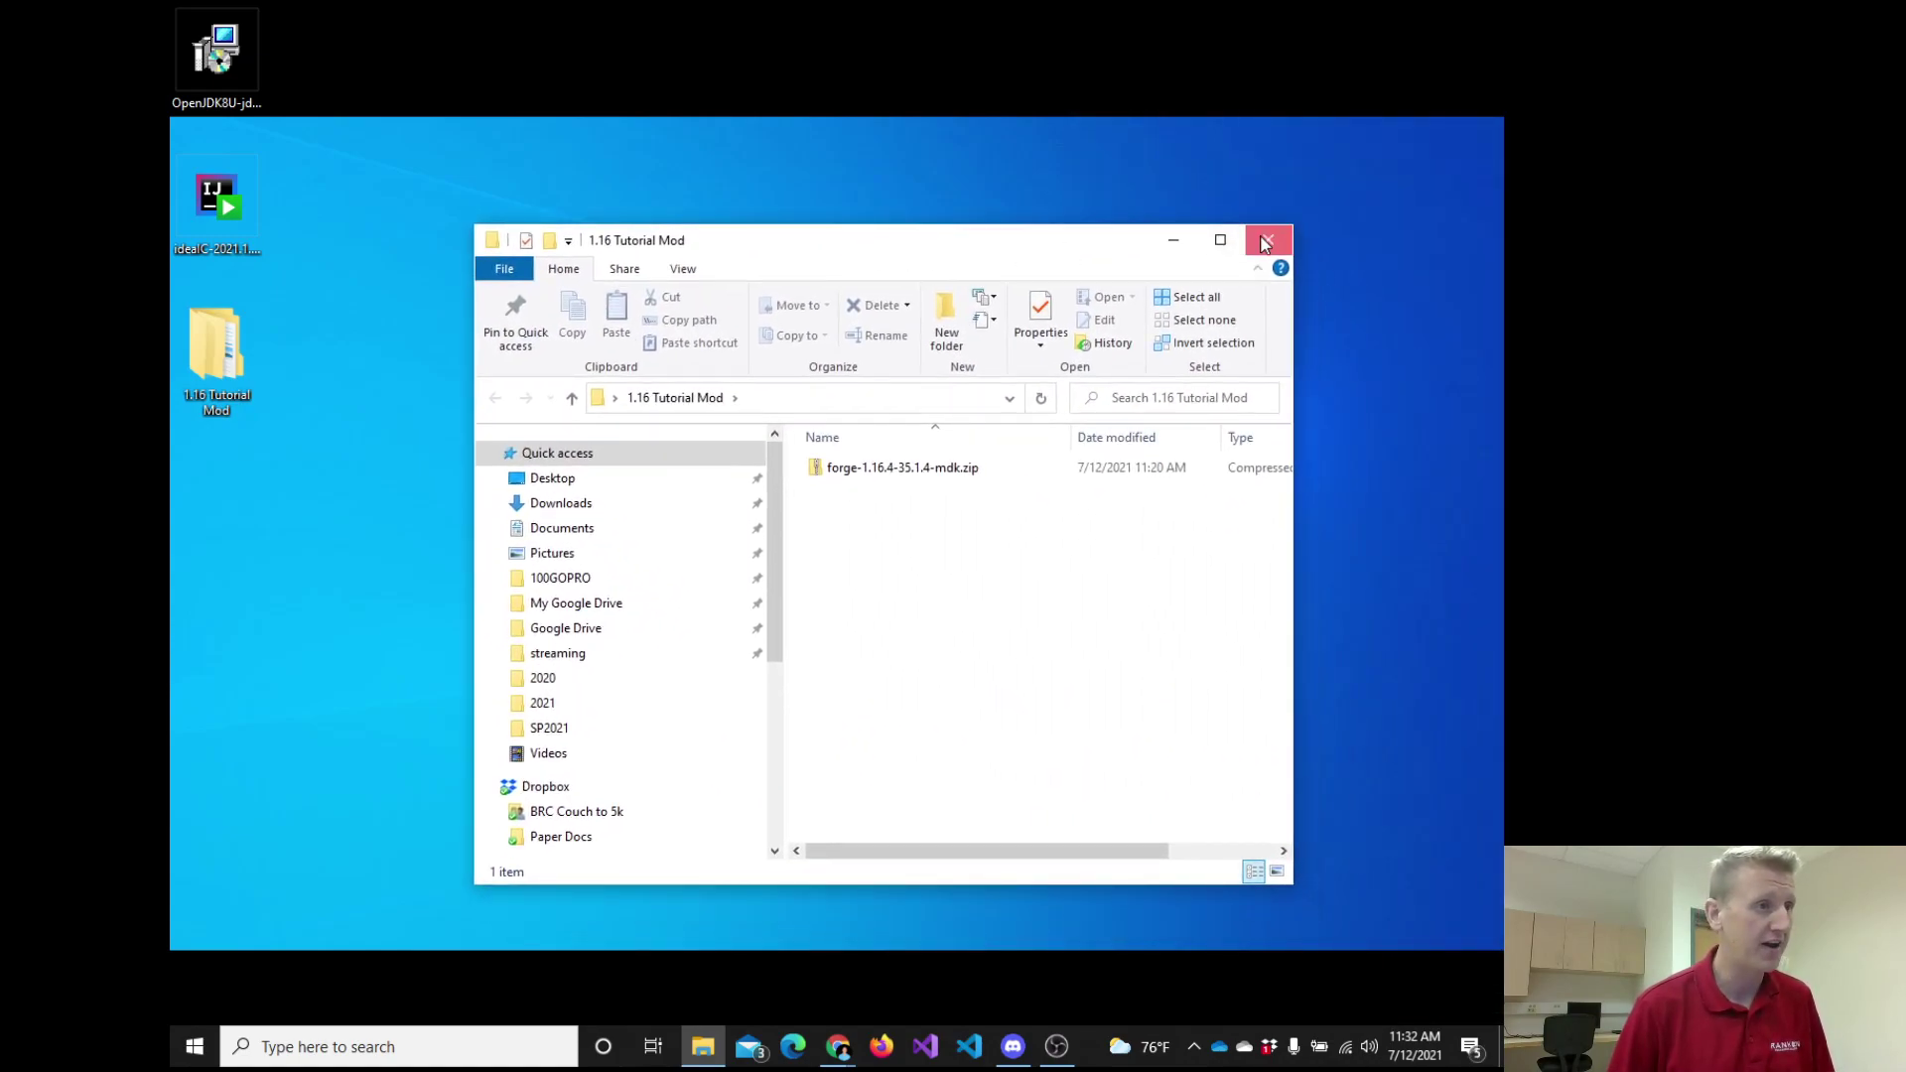
pyautogui.click(1279, 261)
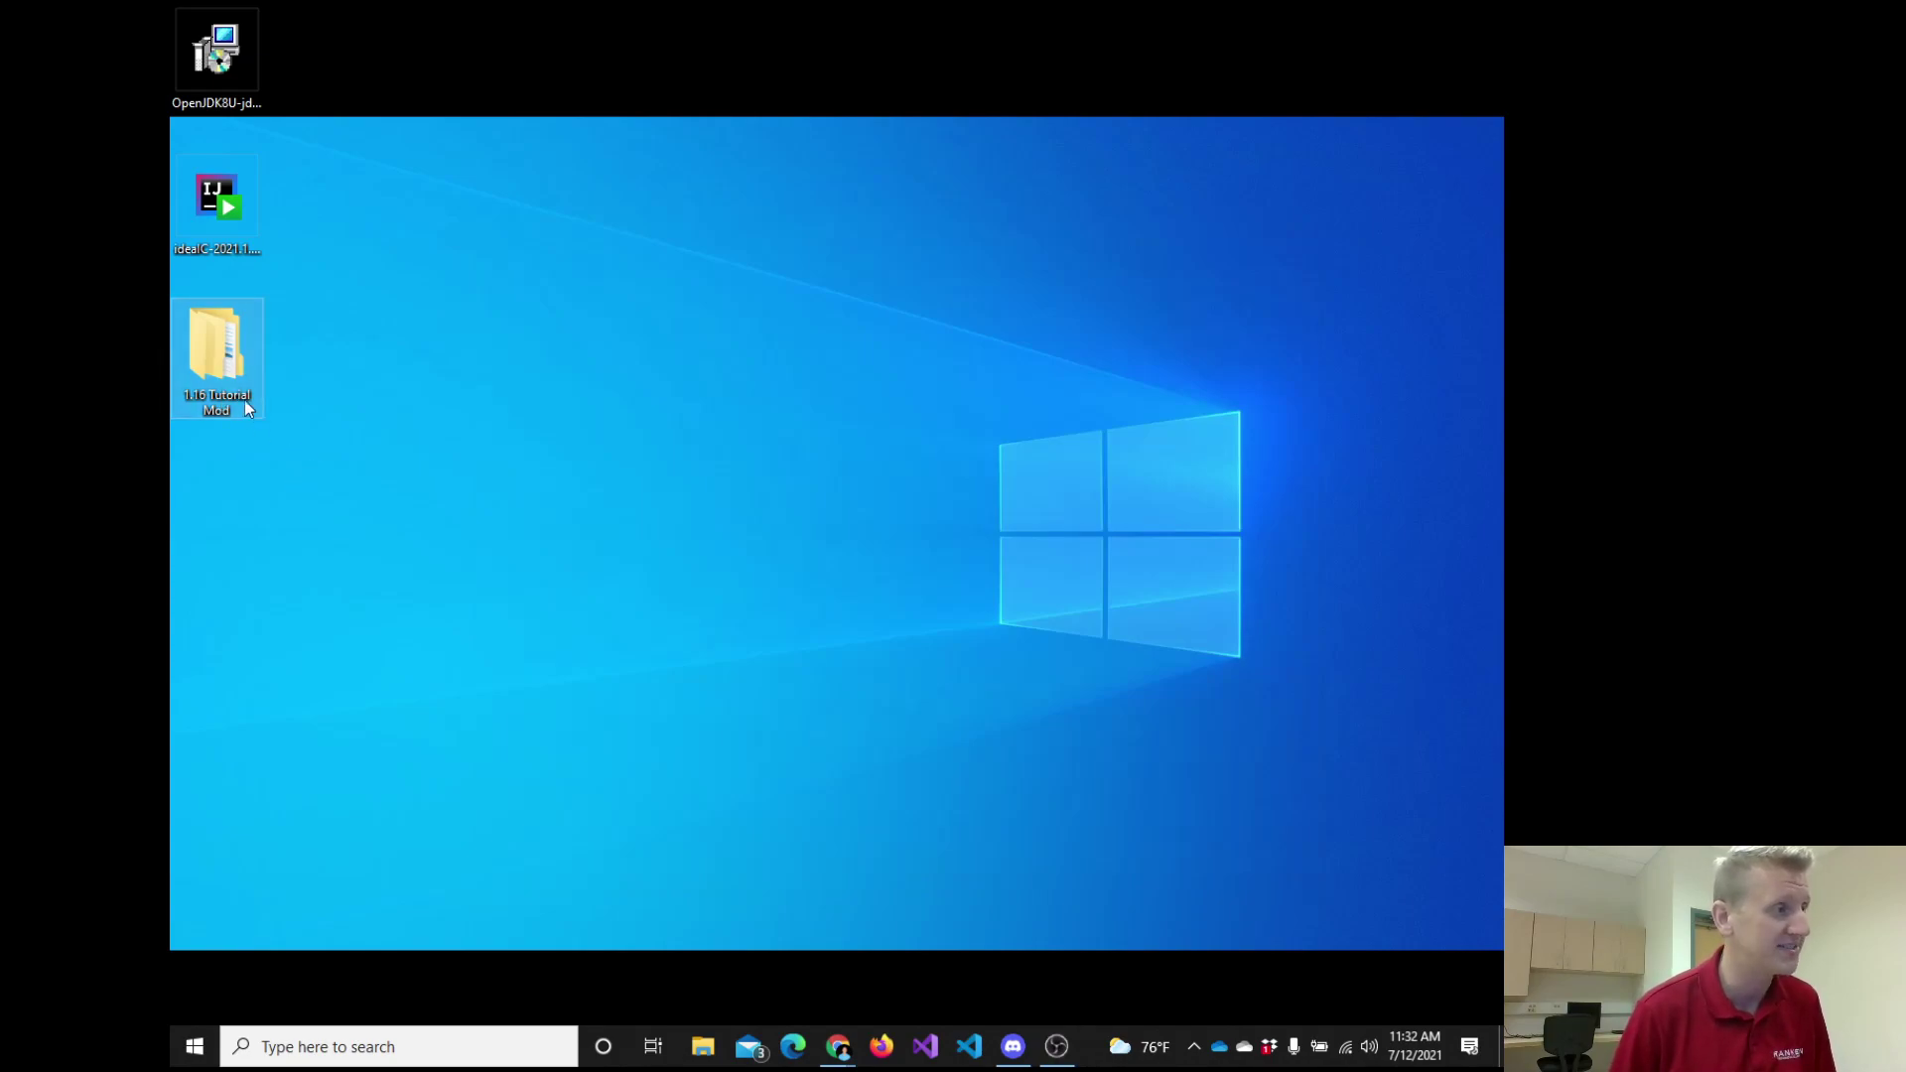
pyautogui.doubleClick(230, 346)
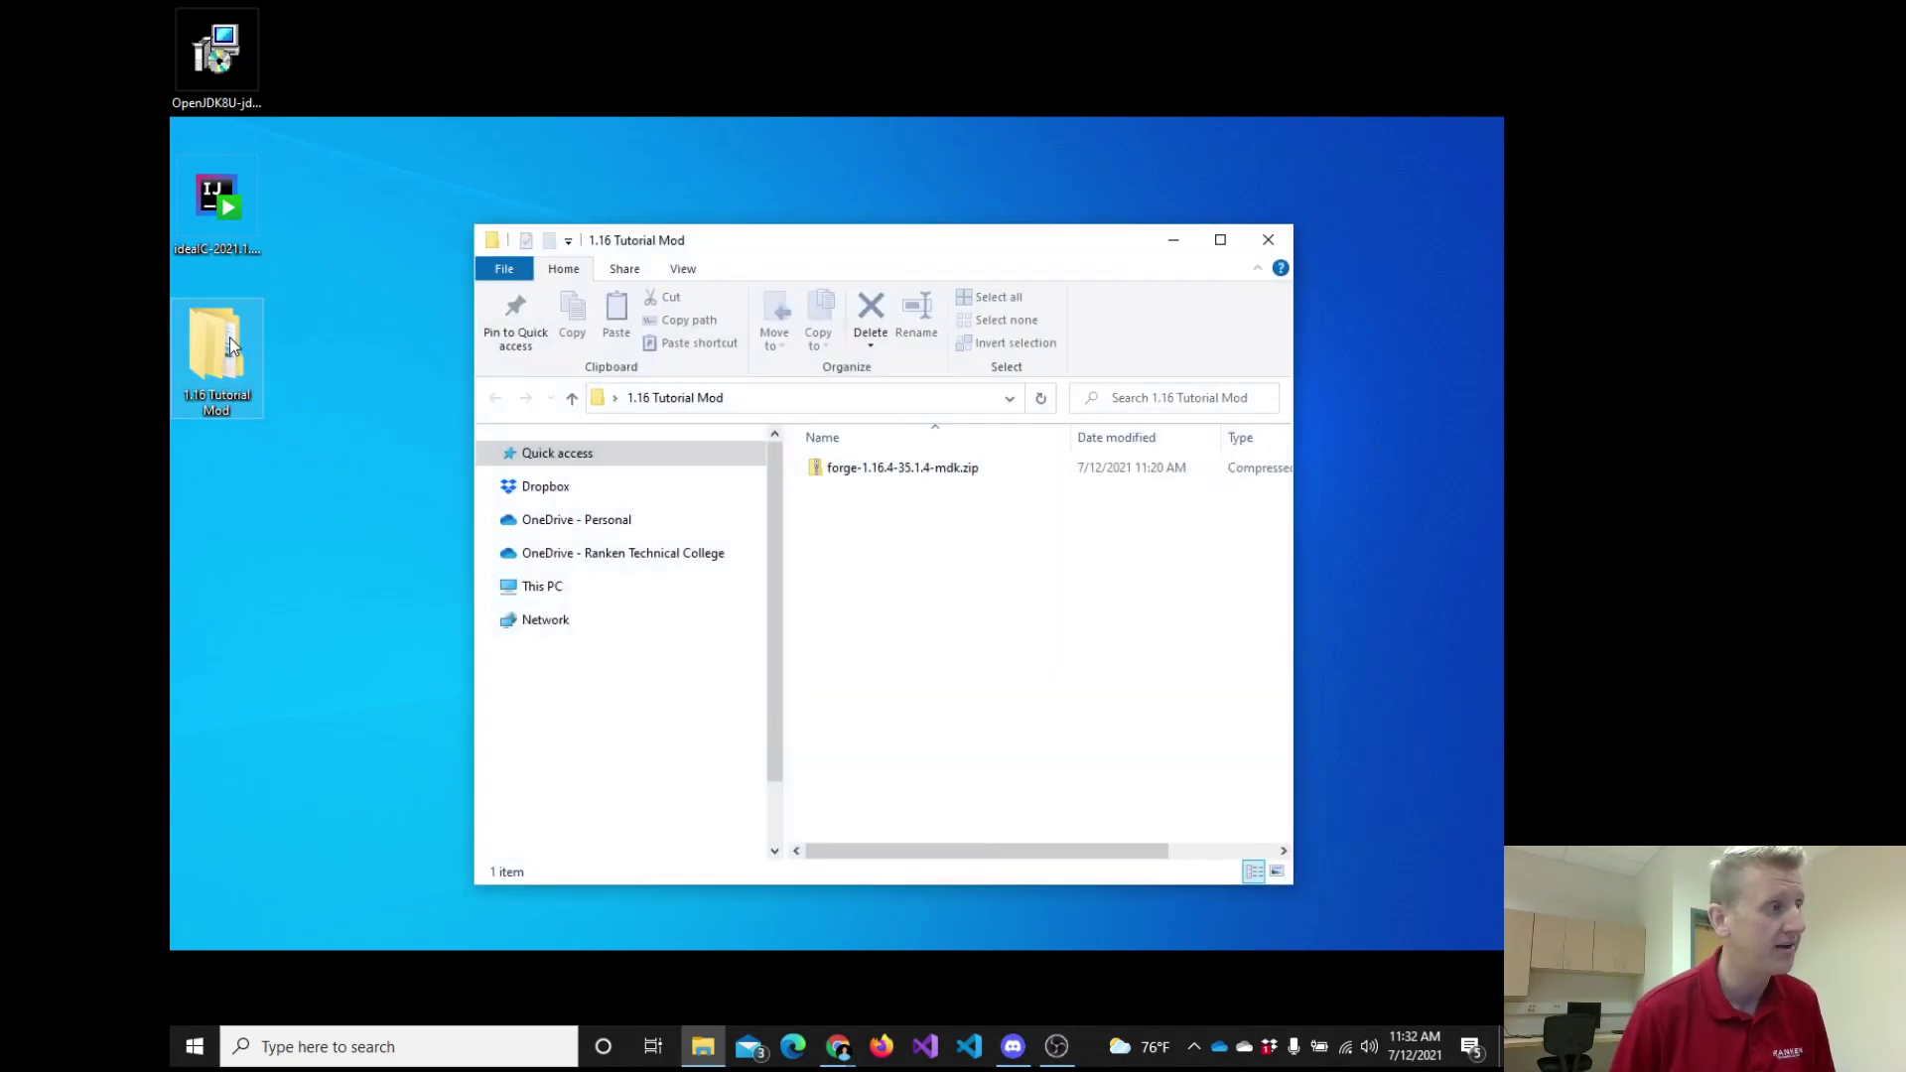
pyautogui.click(877, 474)
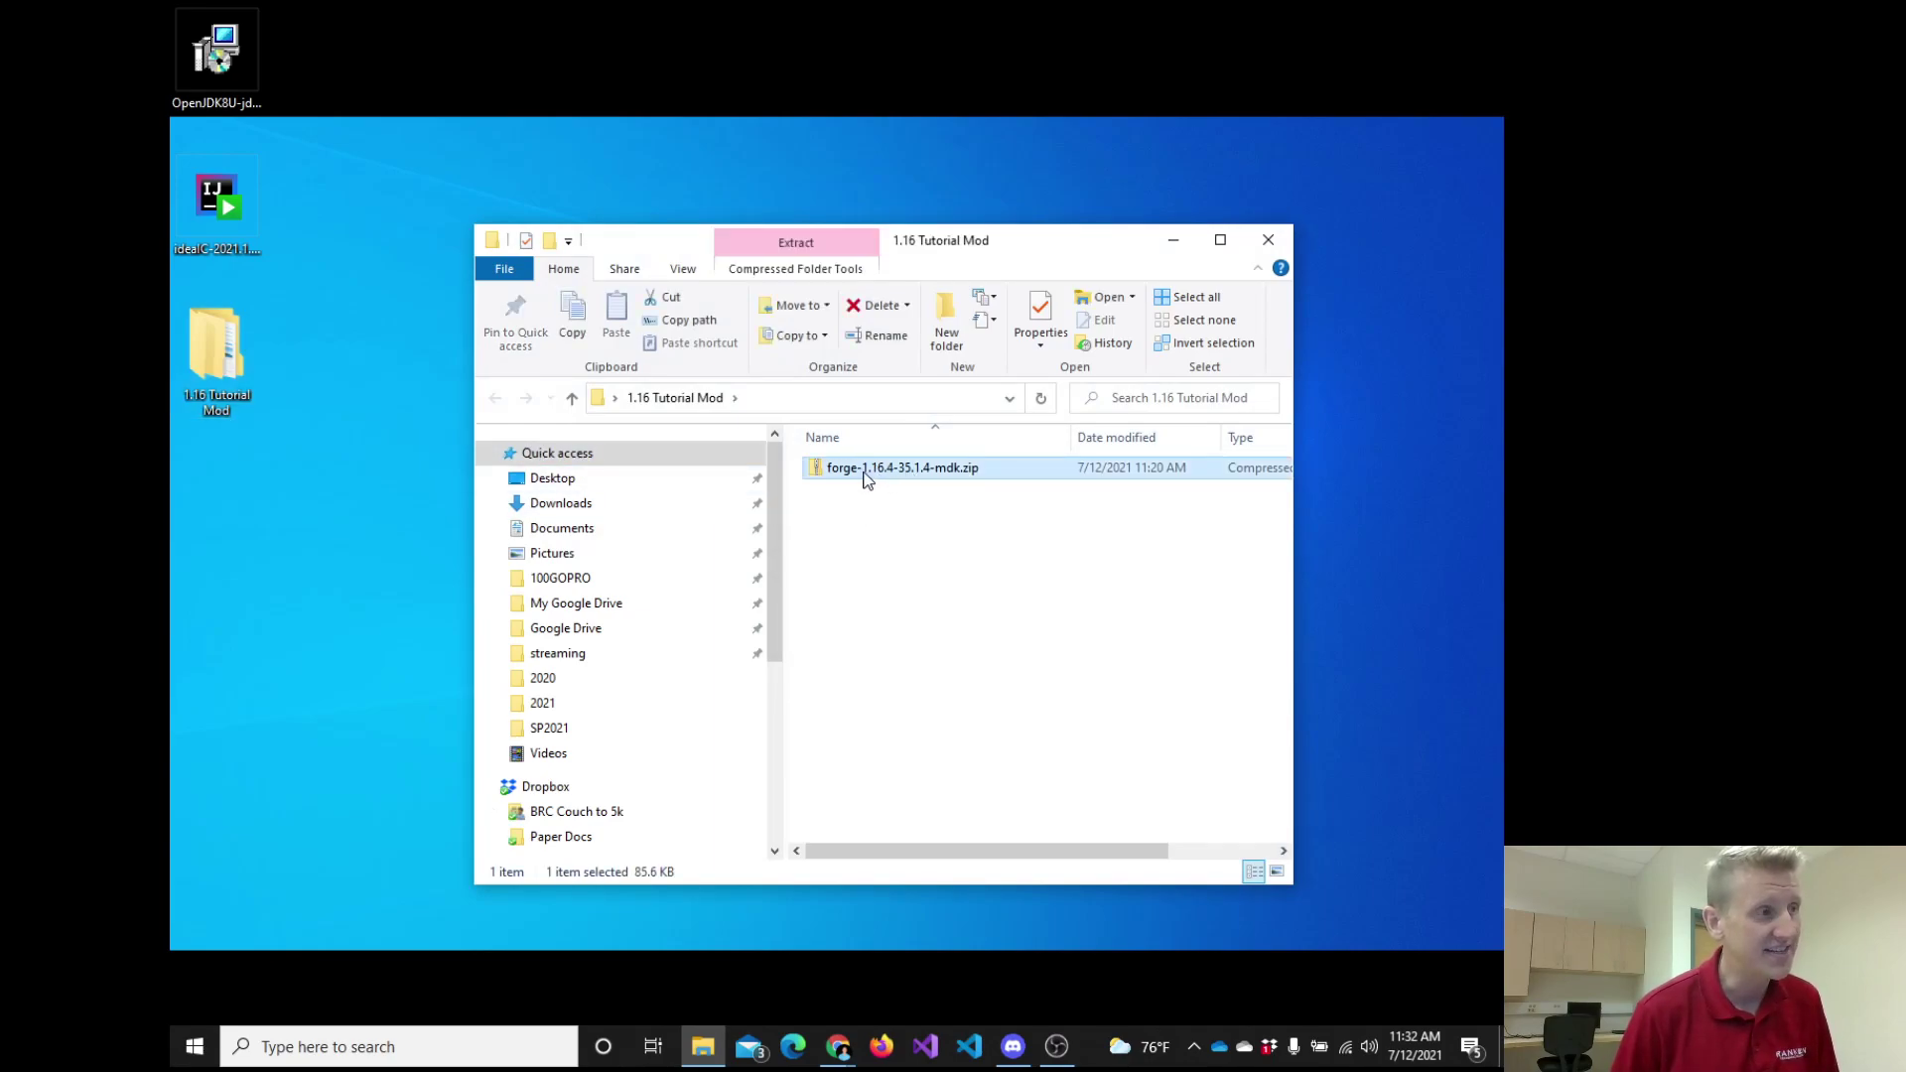
pyautogui.click(1220, 239)
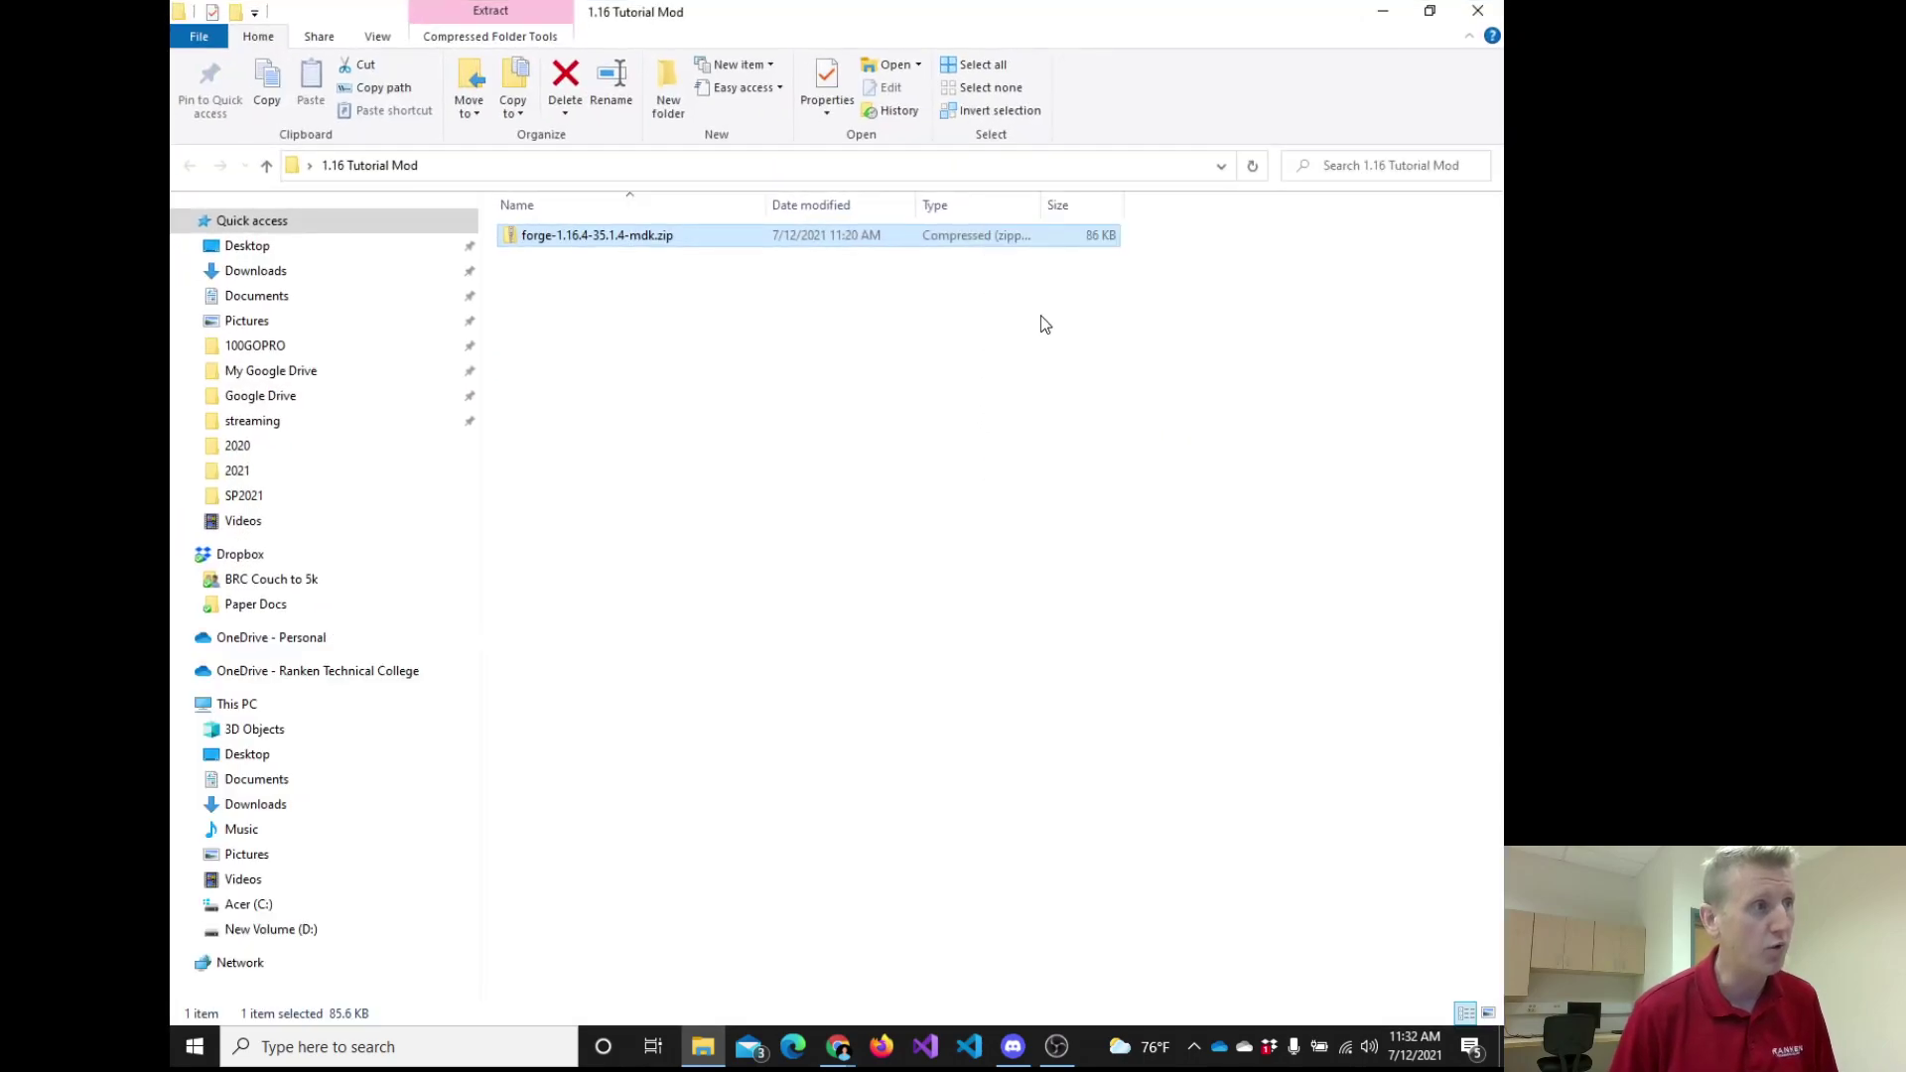
pyautogui.rightClick(559, 241)
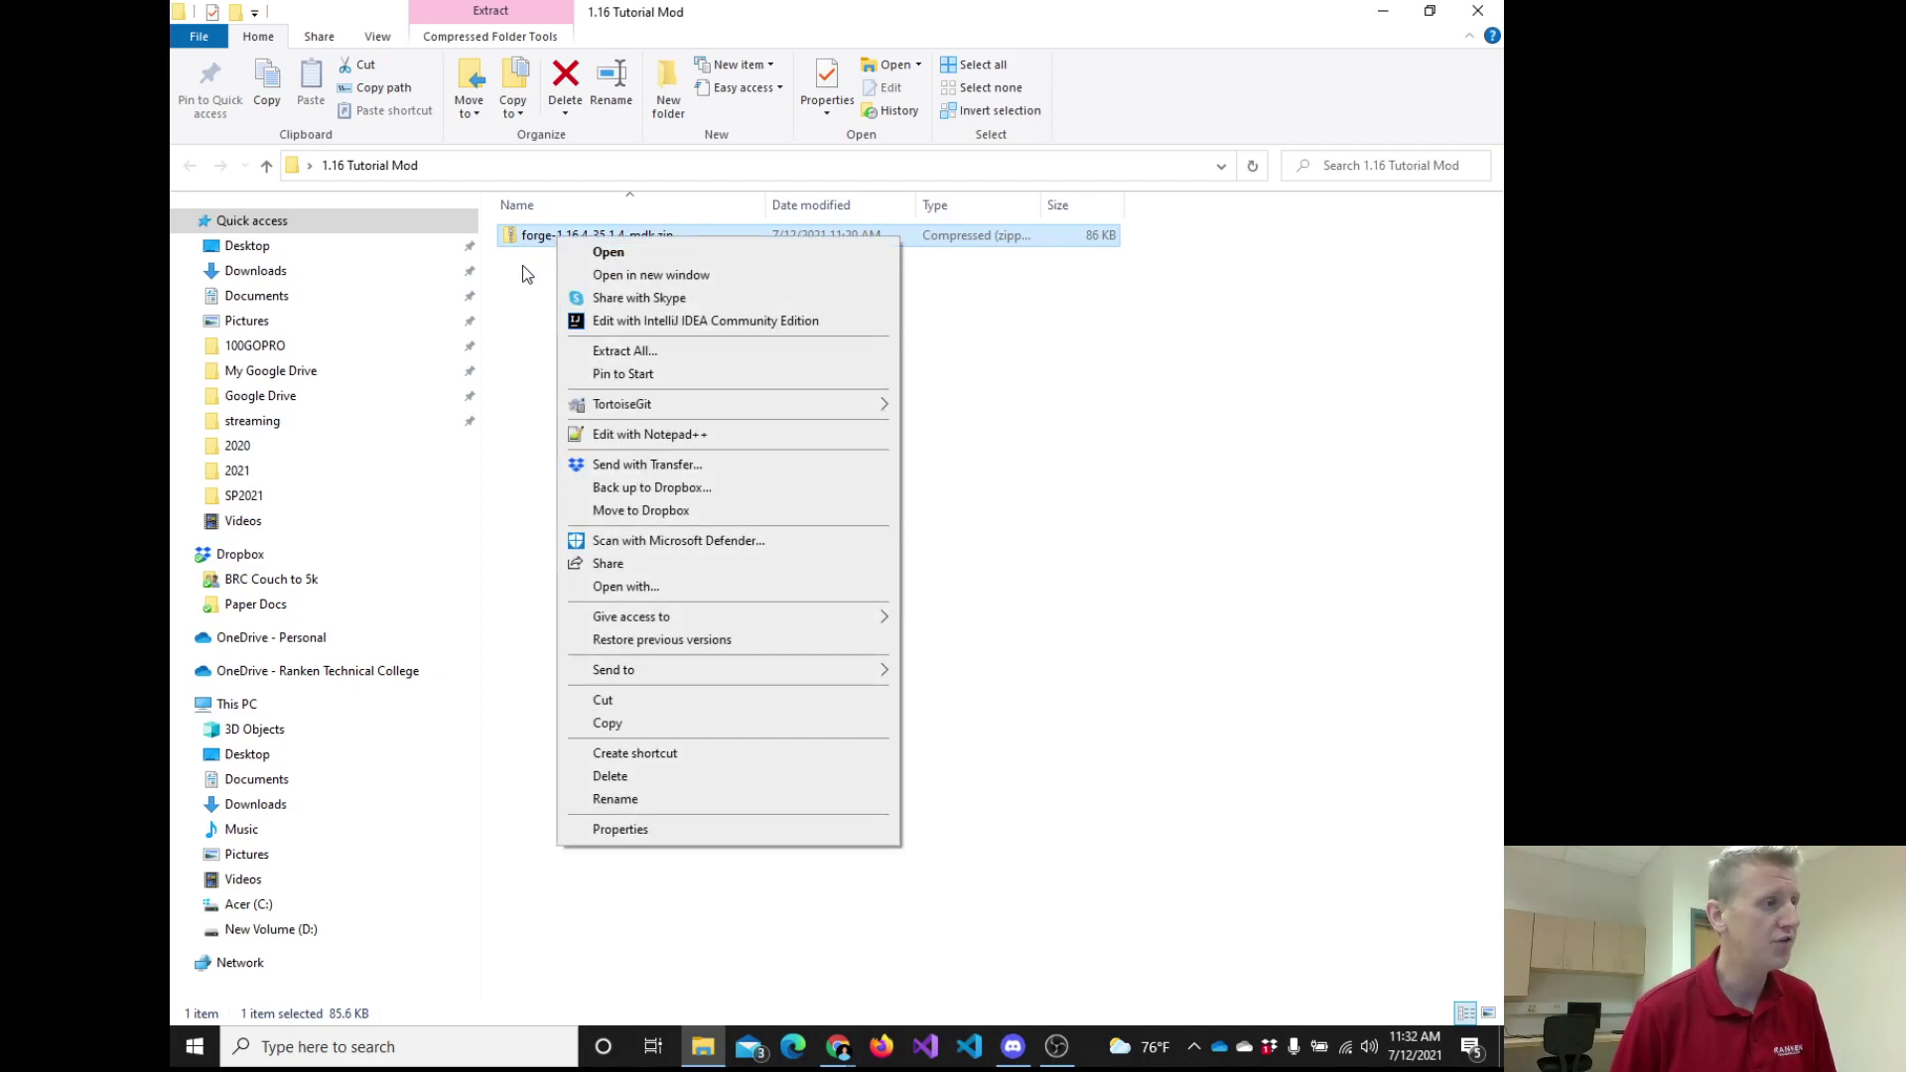
pyautogui.click(521, 270)
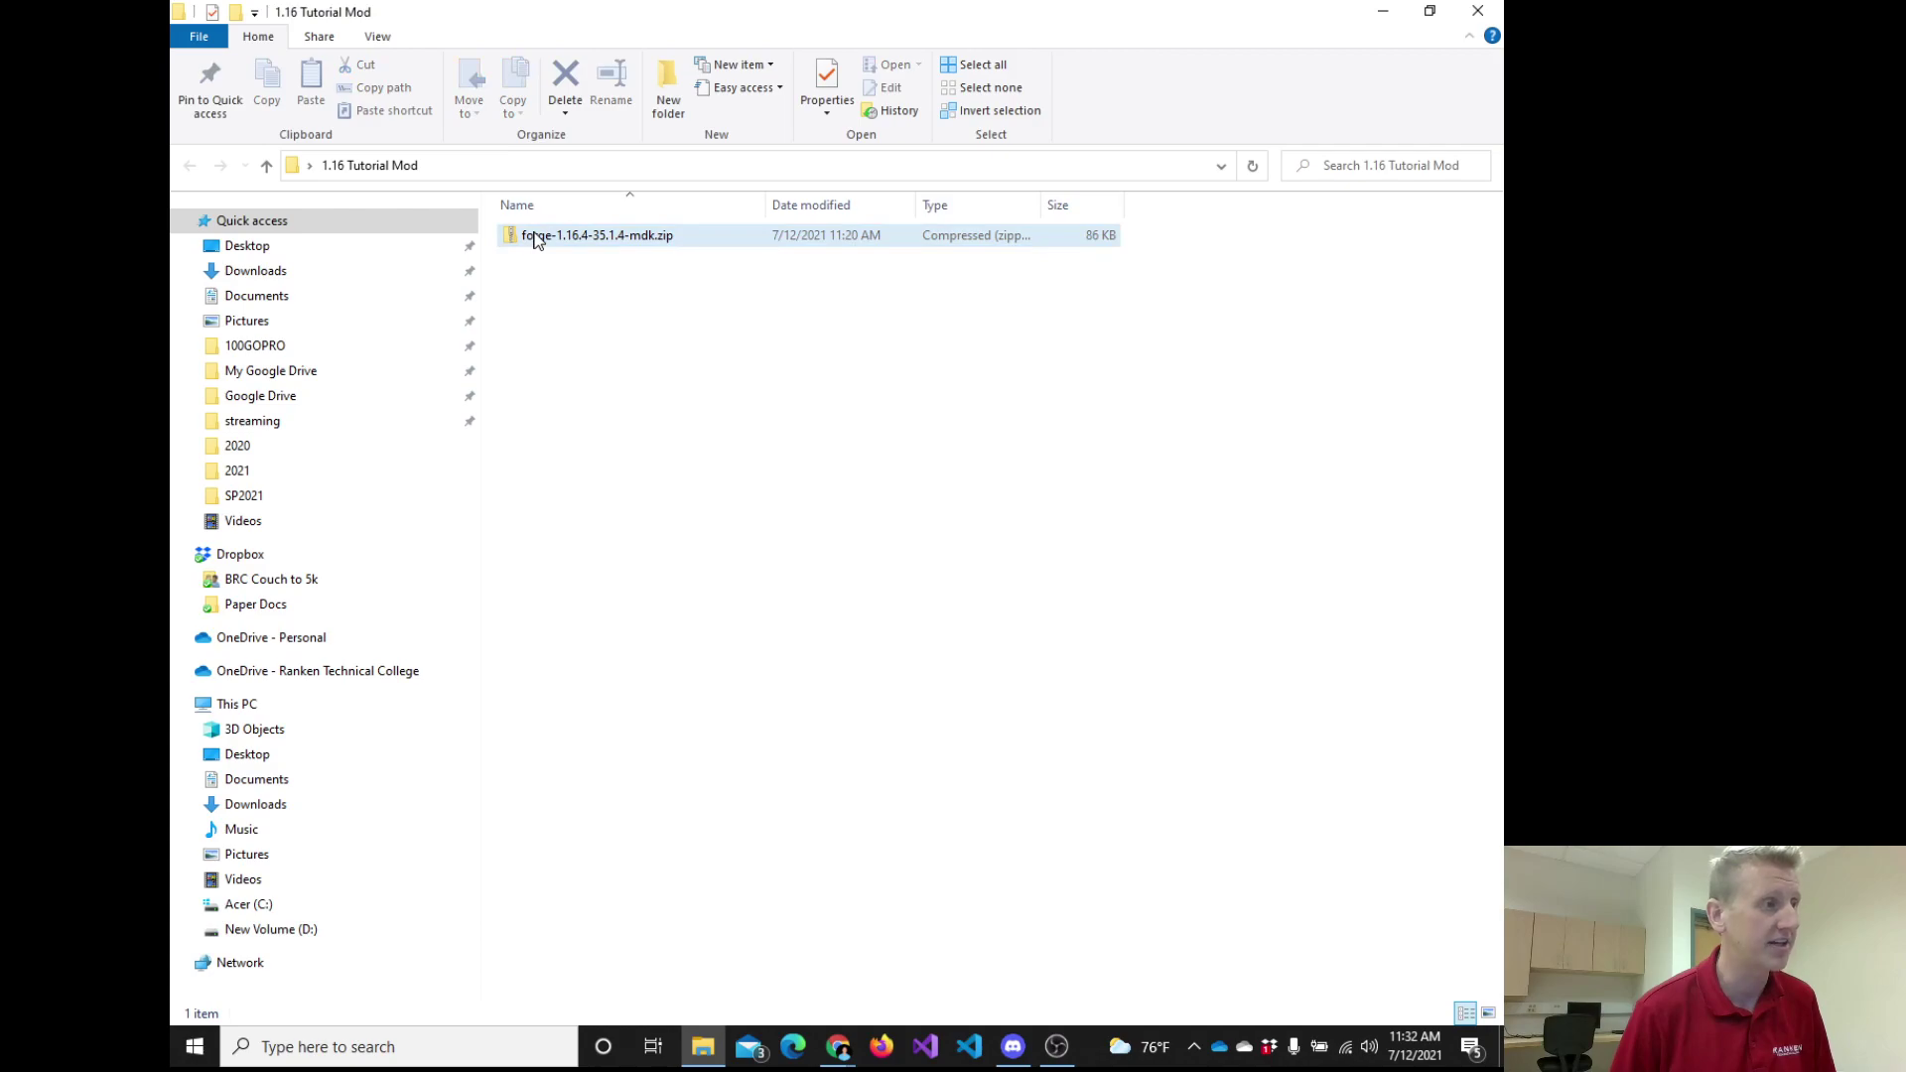
# Preview the contents of forge-1.16.4-35.1.4-mdk.zip, then close the 1.16 Tutorial Mod window.
pyautogui.doubleClick(536, 241)
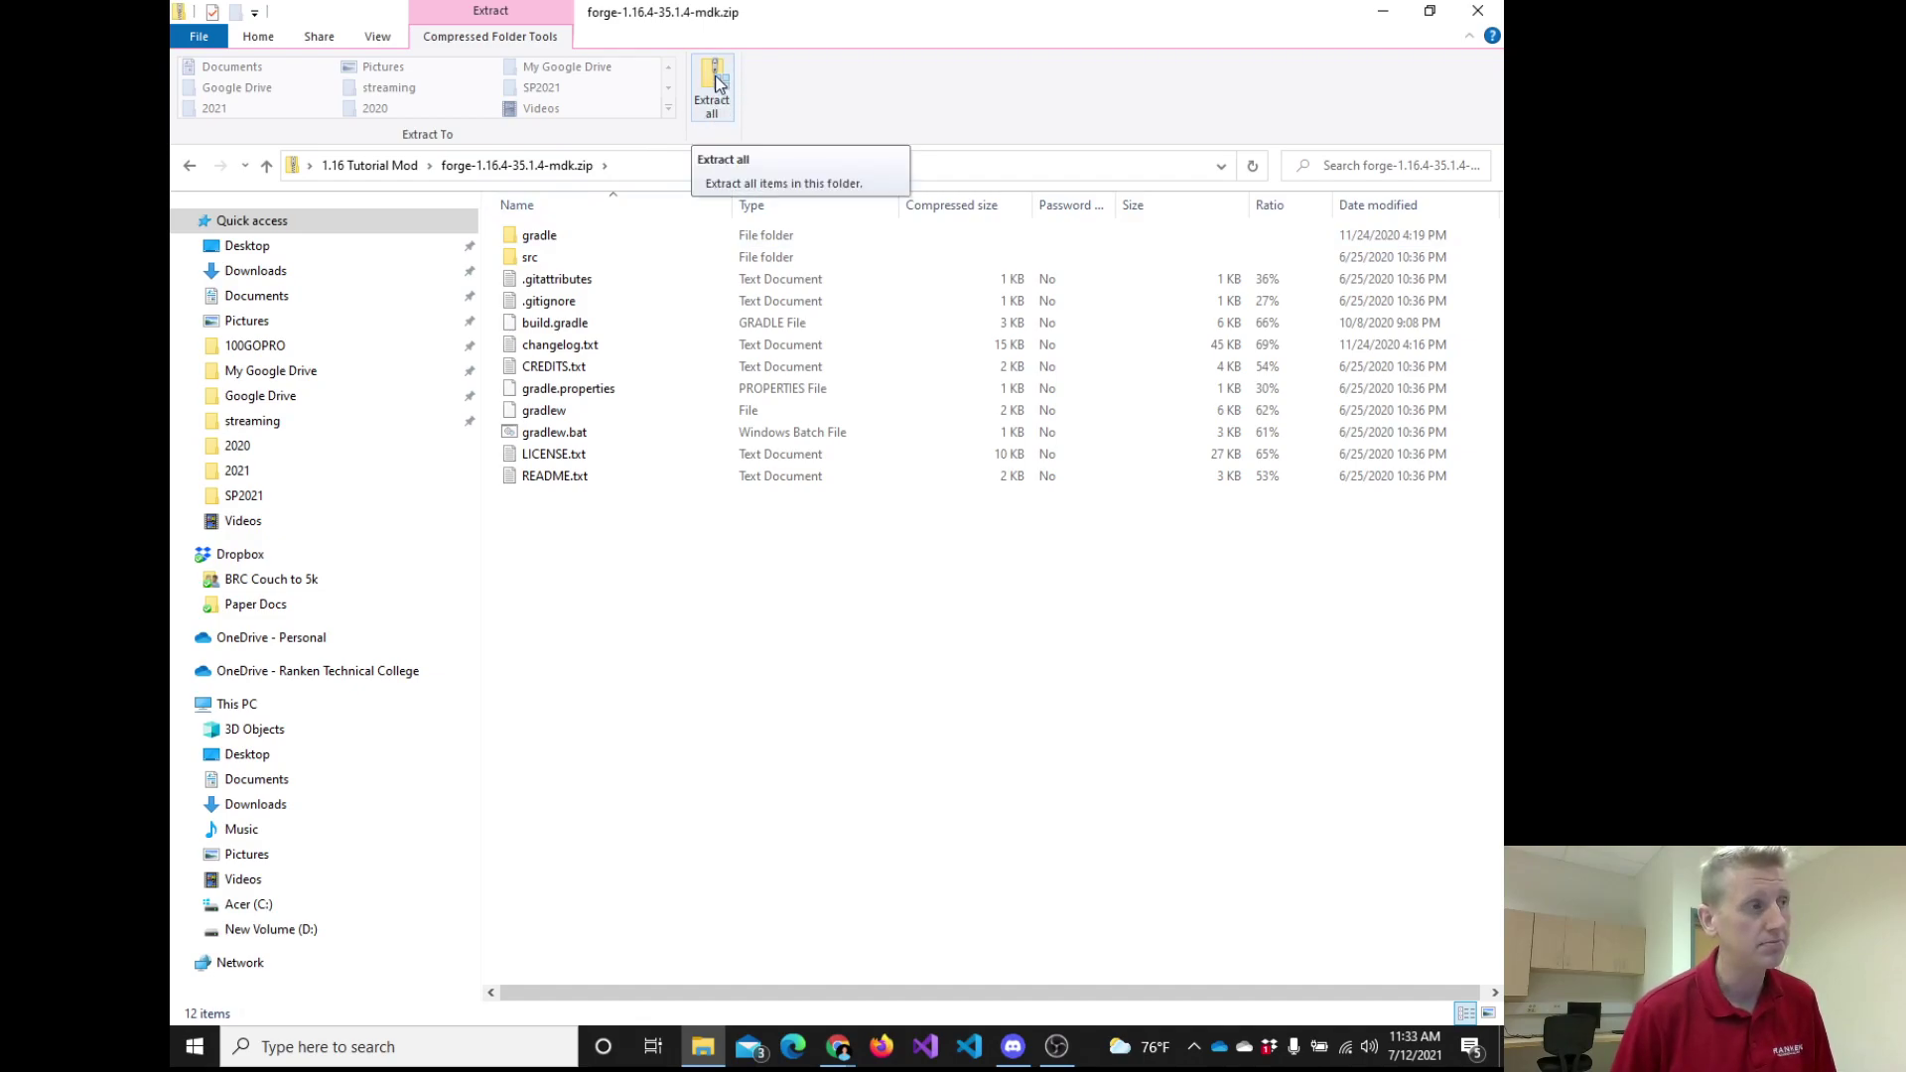
pyautogui.press('BackSpace')
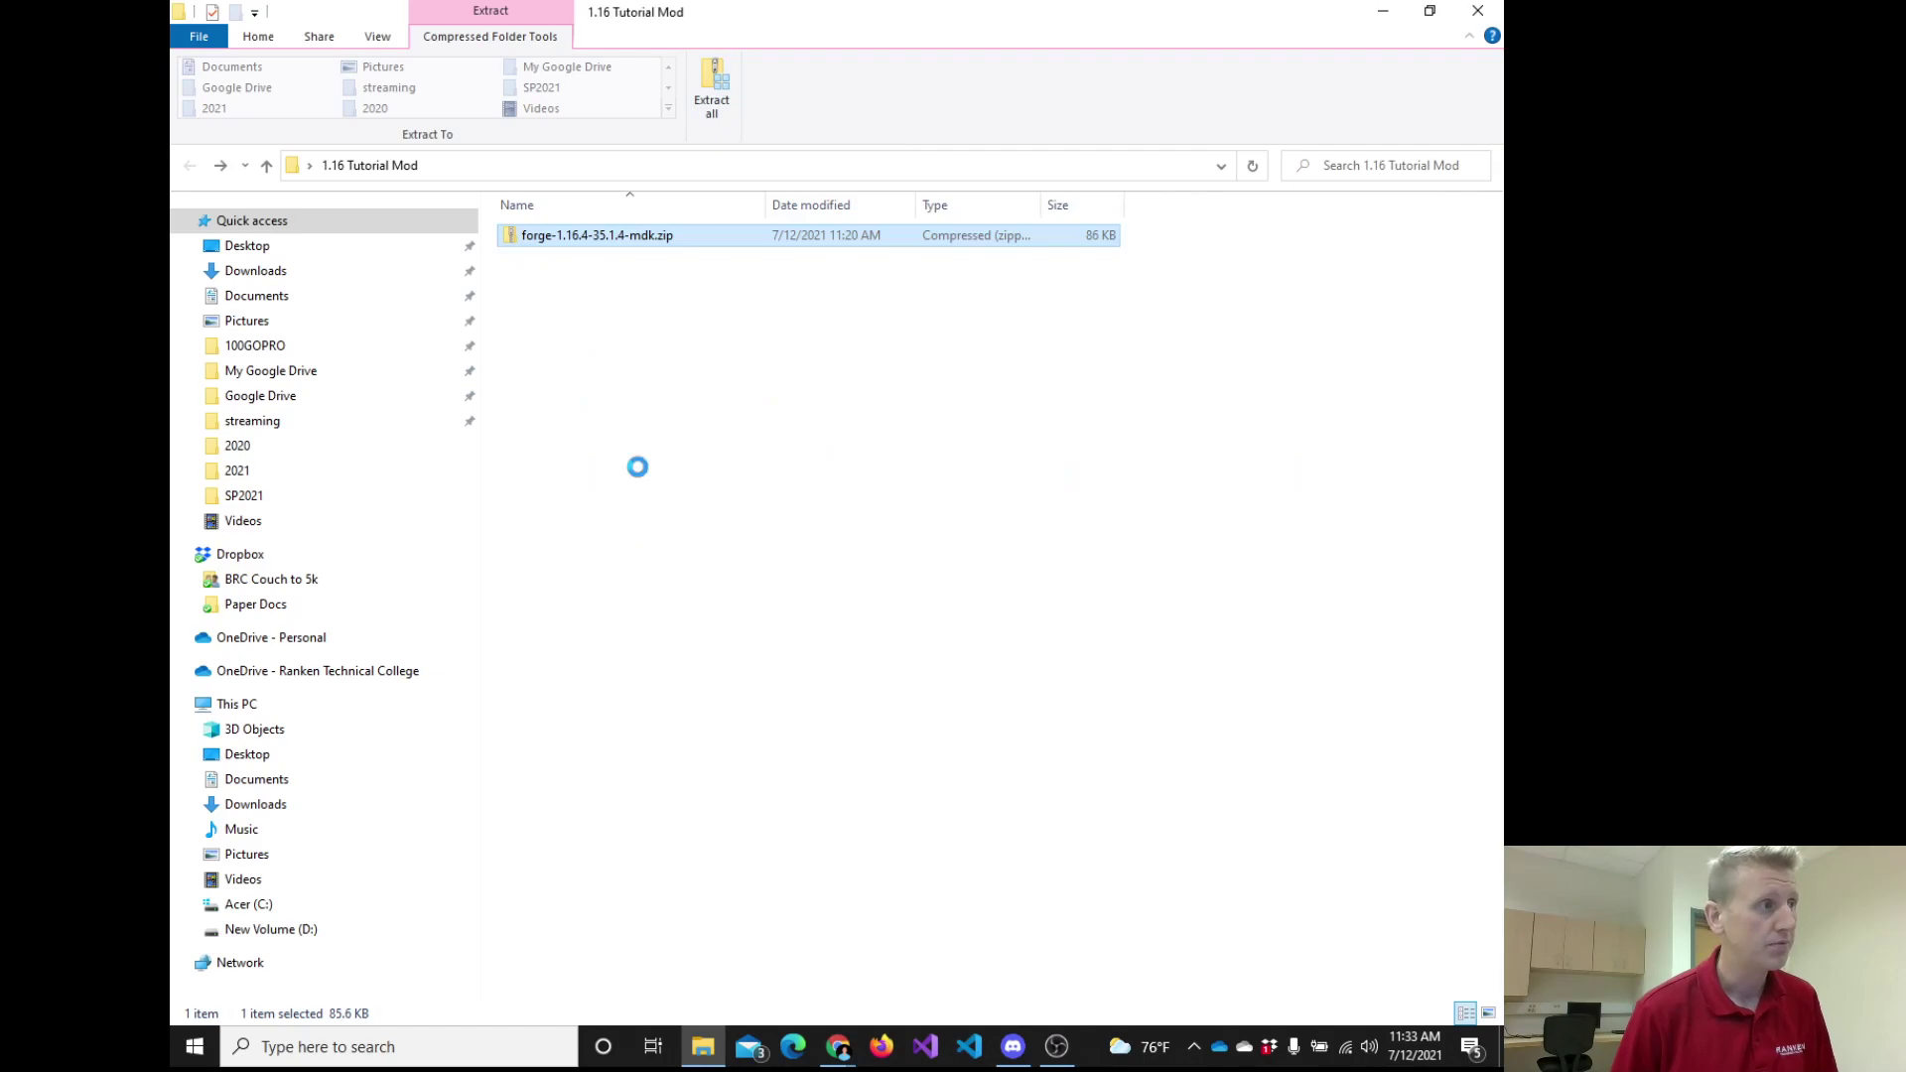
pyautogui.click(1478, 15)
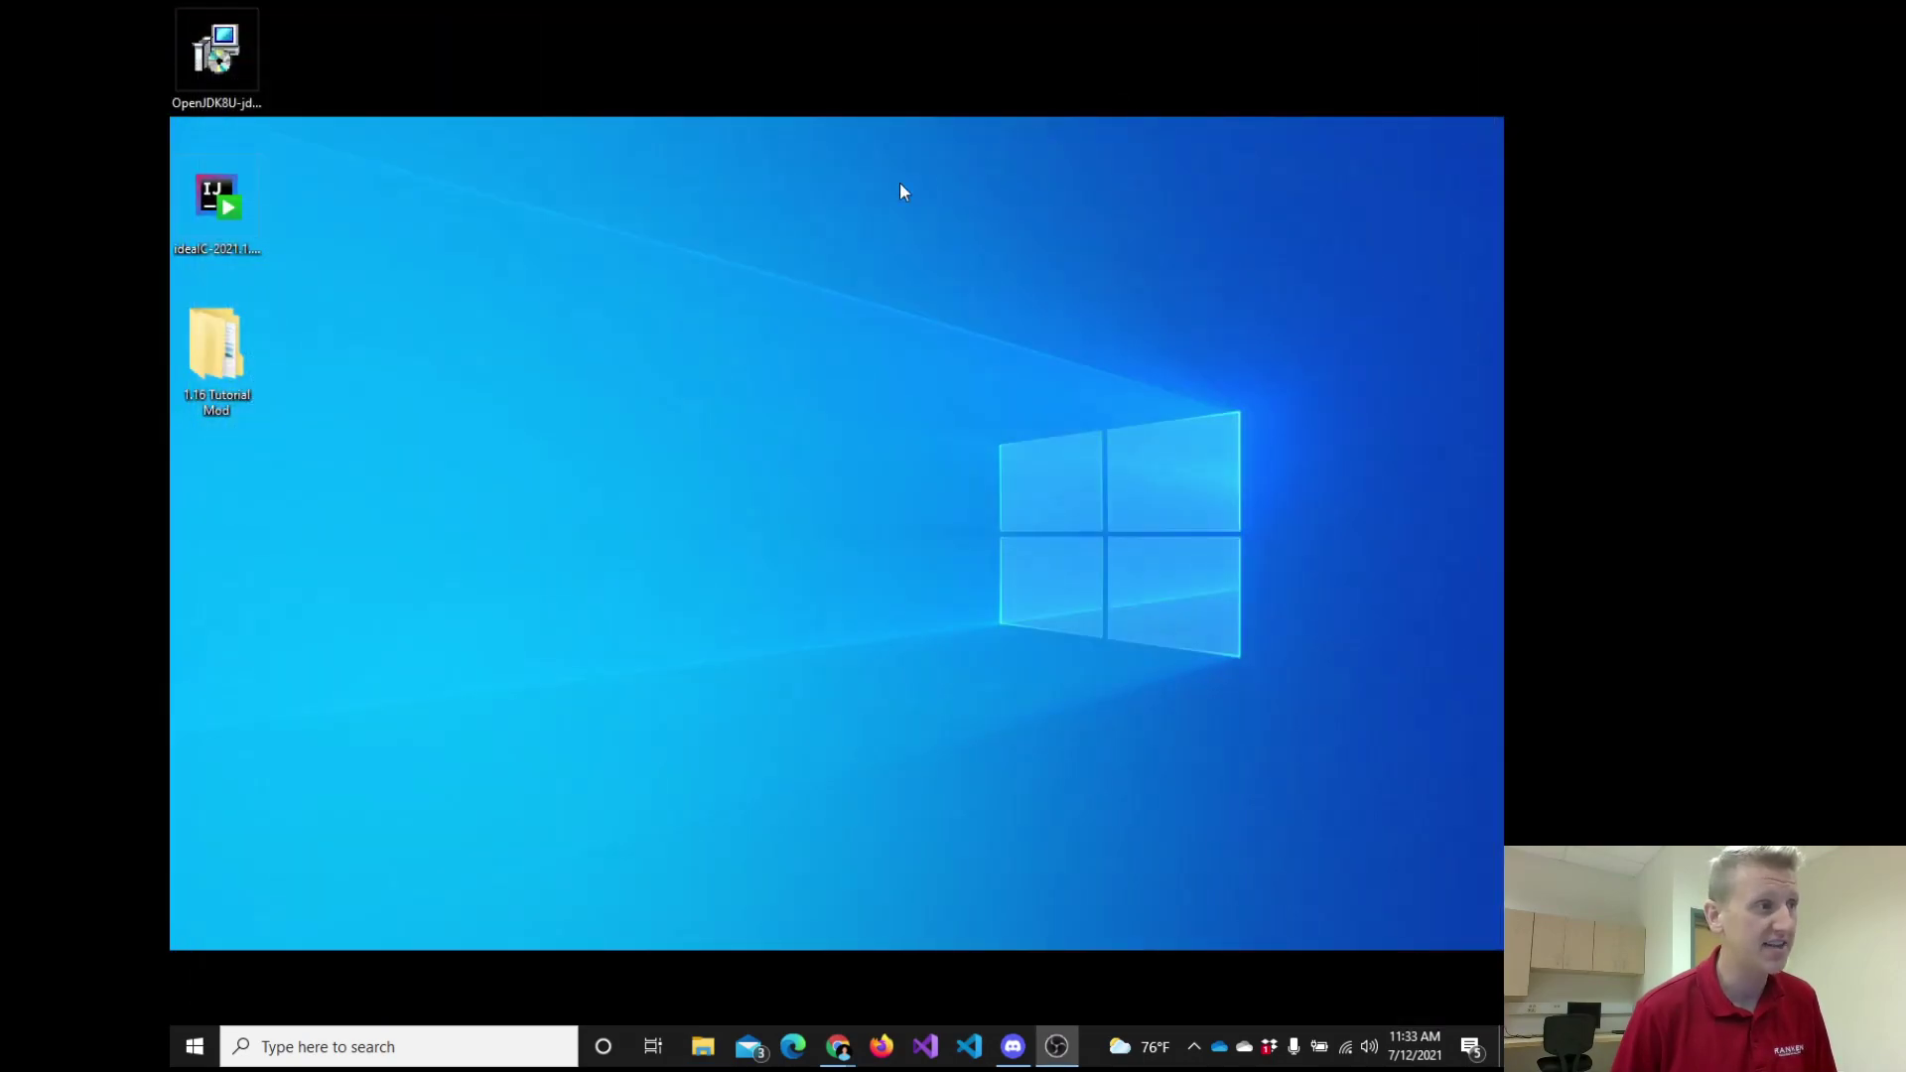
# Reopen 1.16 Tutorial Mod and start Extract all on forge-1.16.4-35.1.4-mdk.zip.
pyautogui.doubleClick(238, 382)
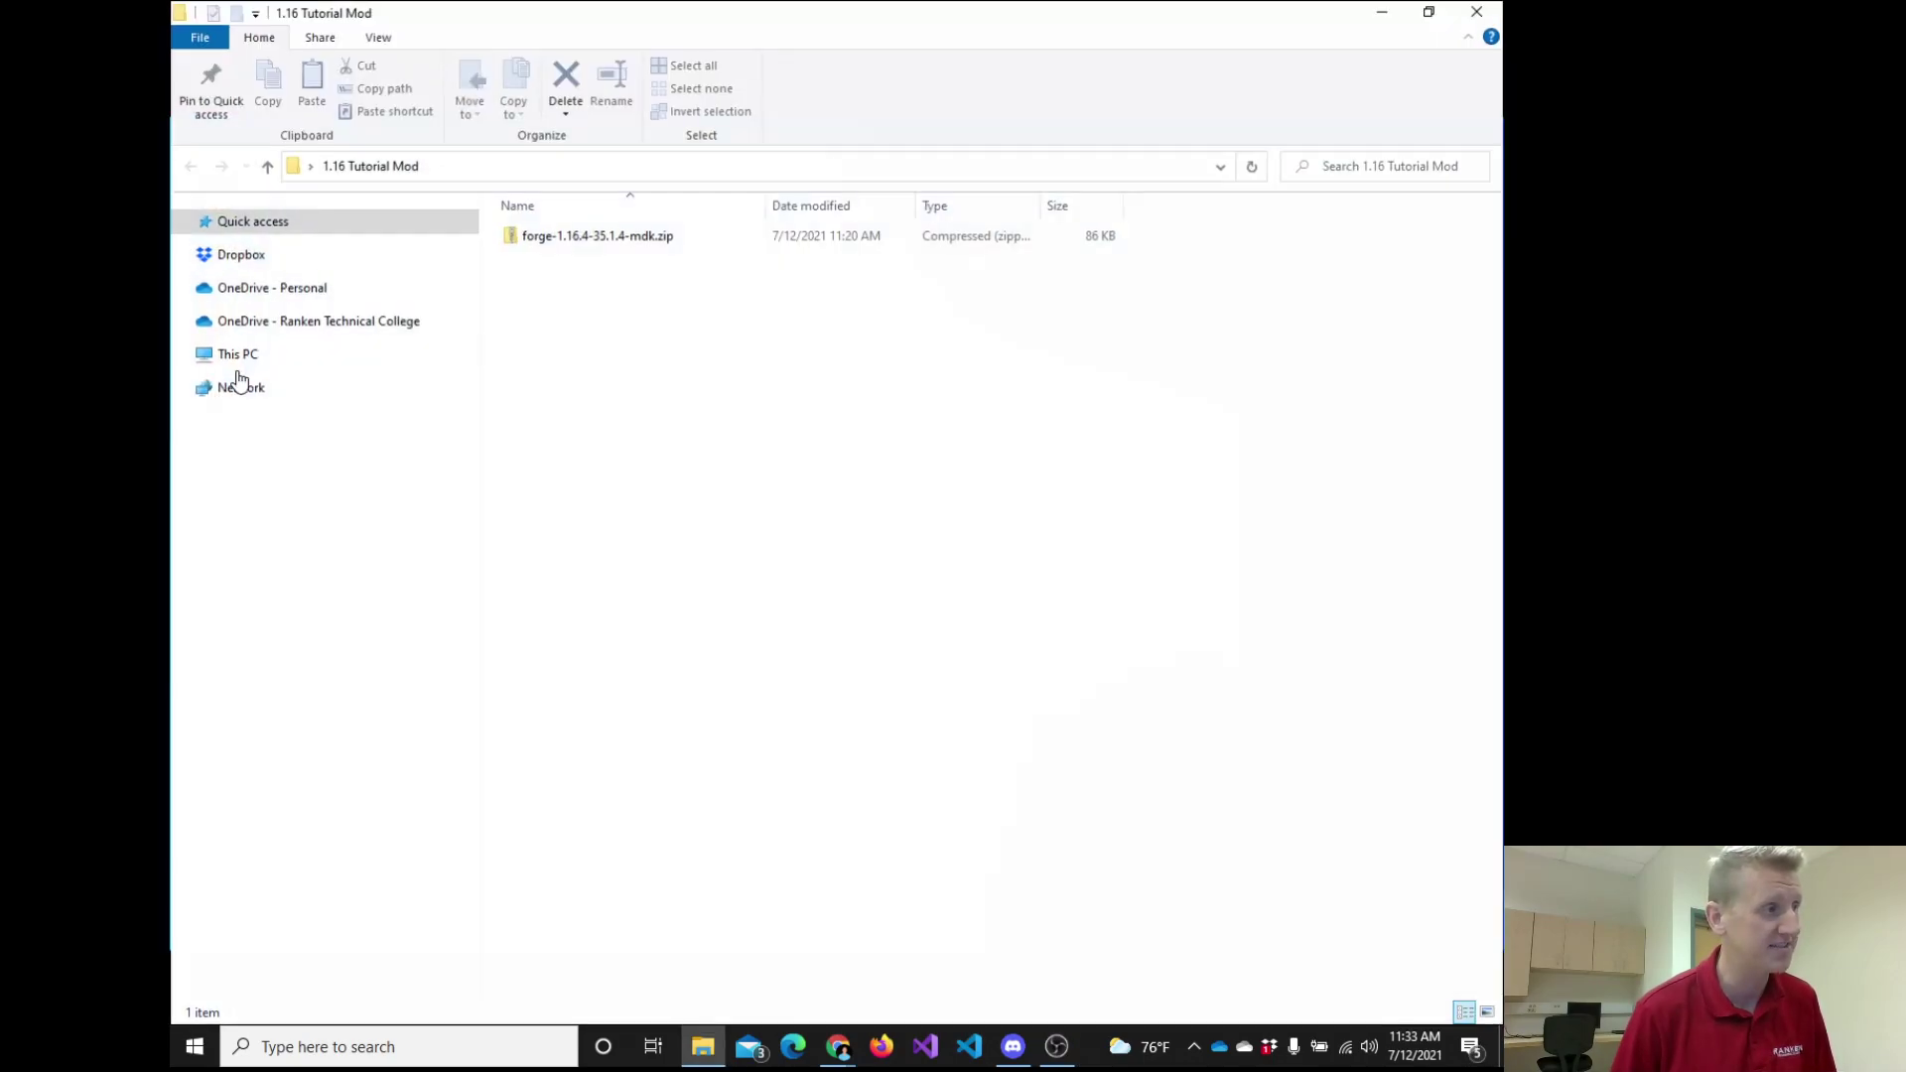
pyautogui.click(581, 244)
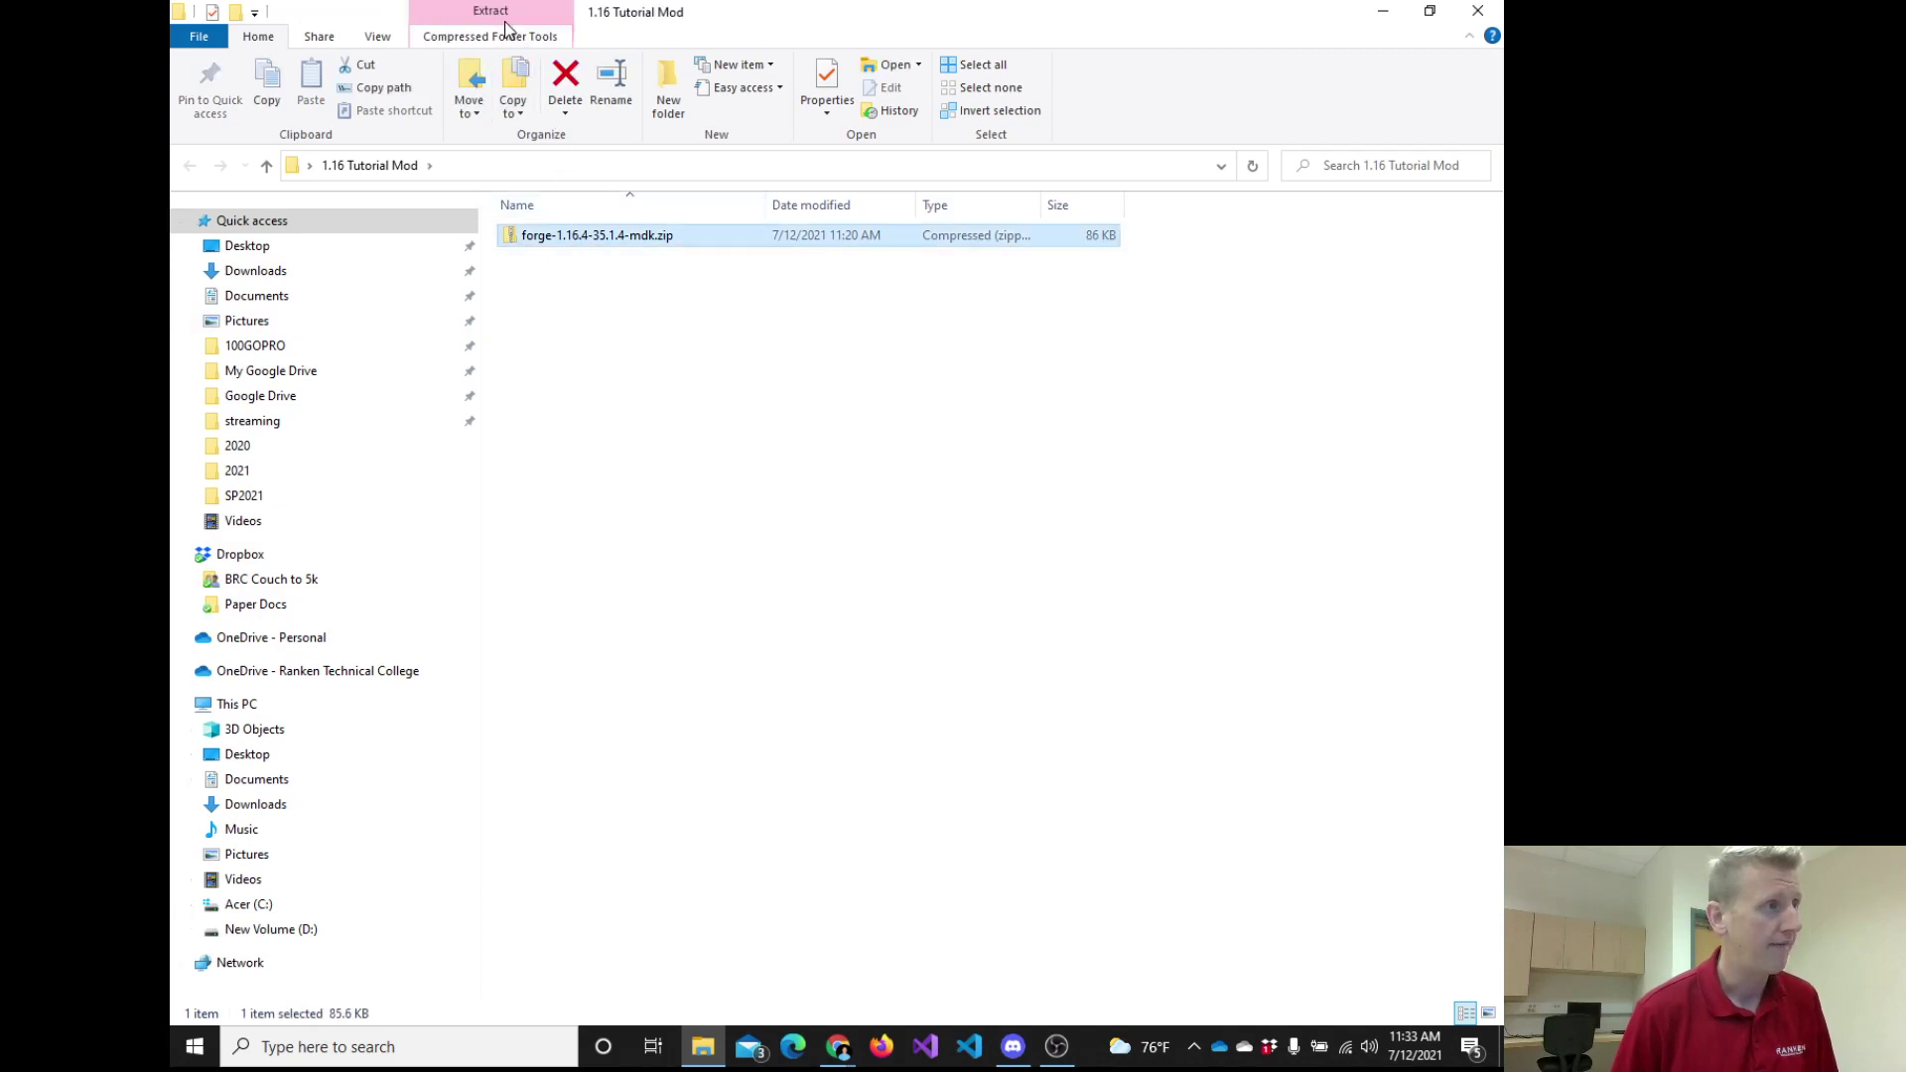
pyautogui.doubleClick(562, 239)
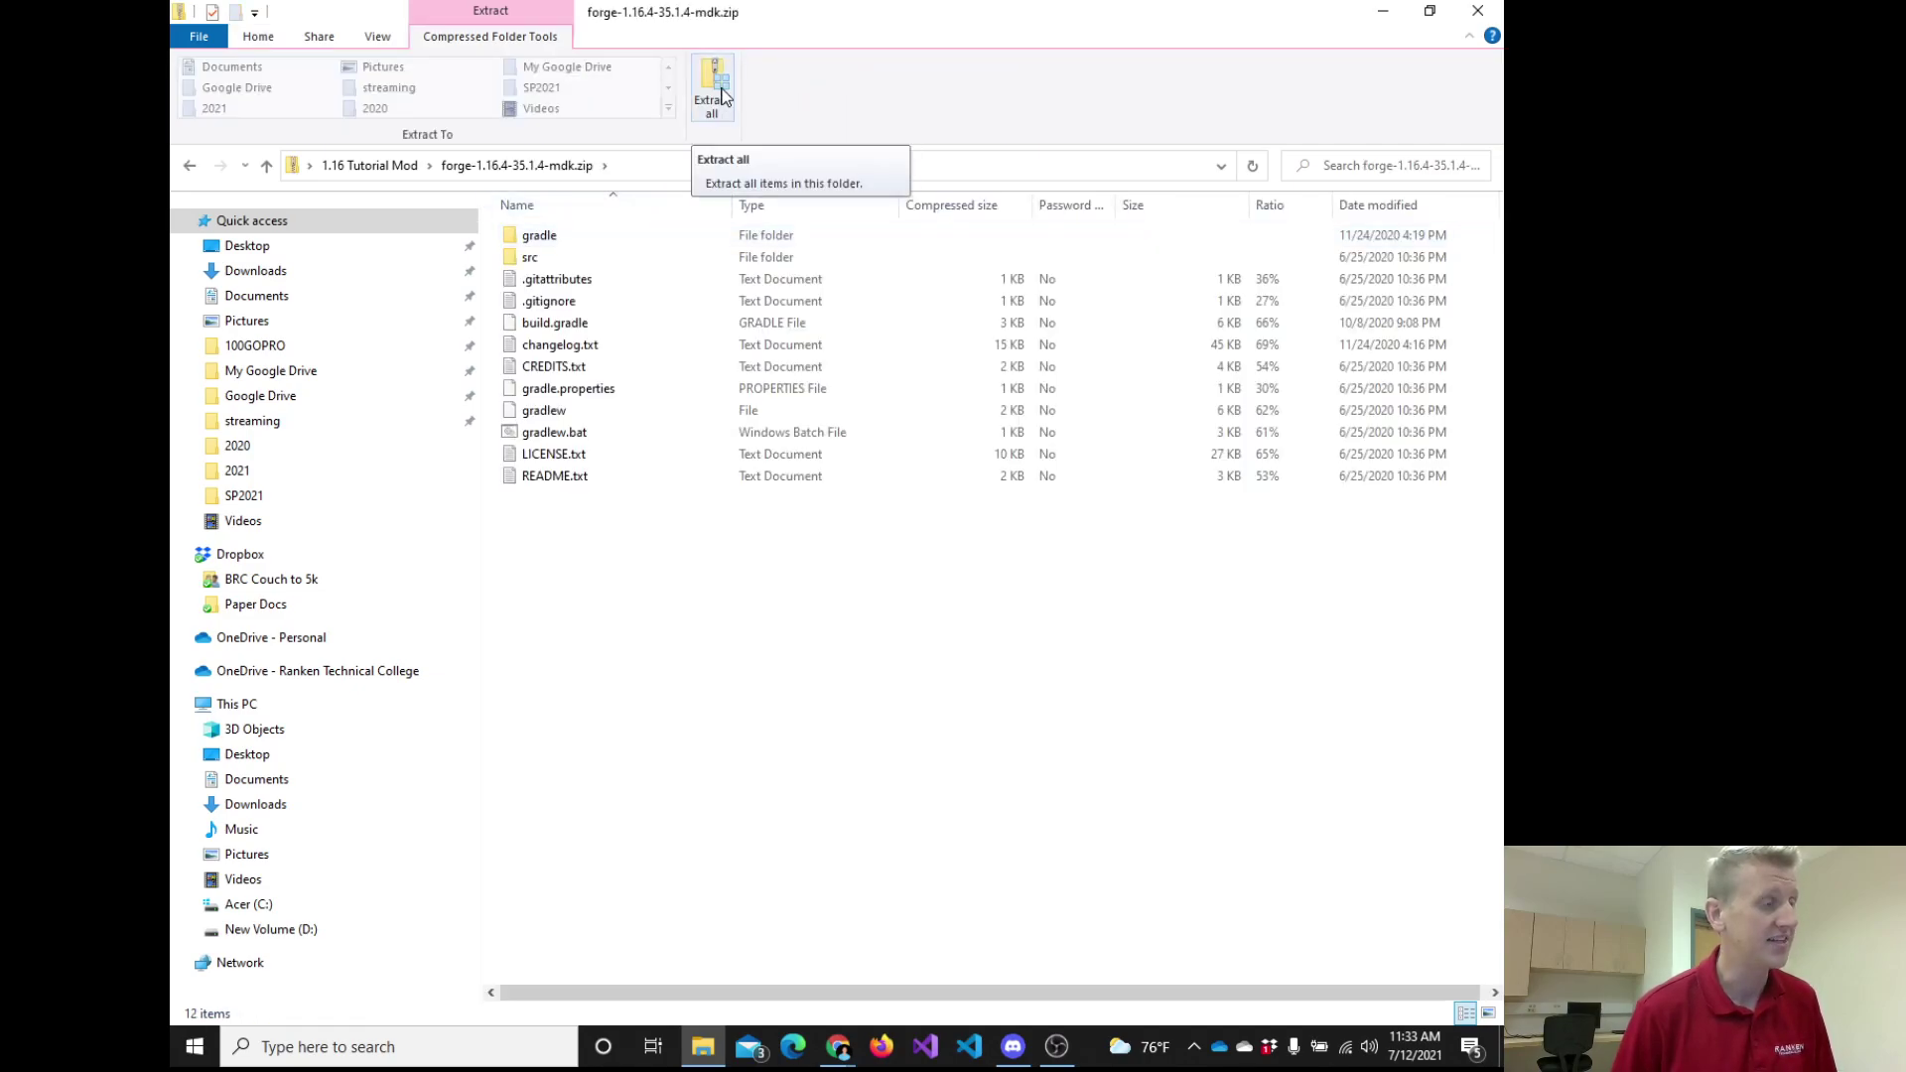
pyautogui.click(722, 97)
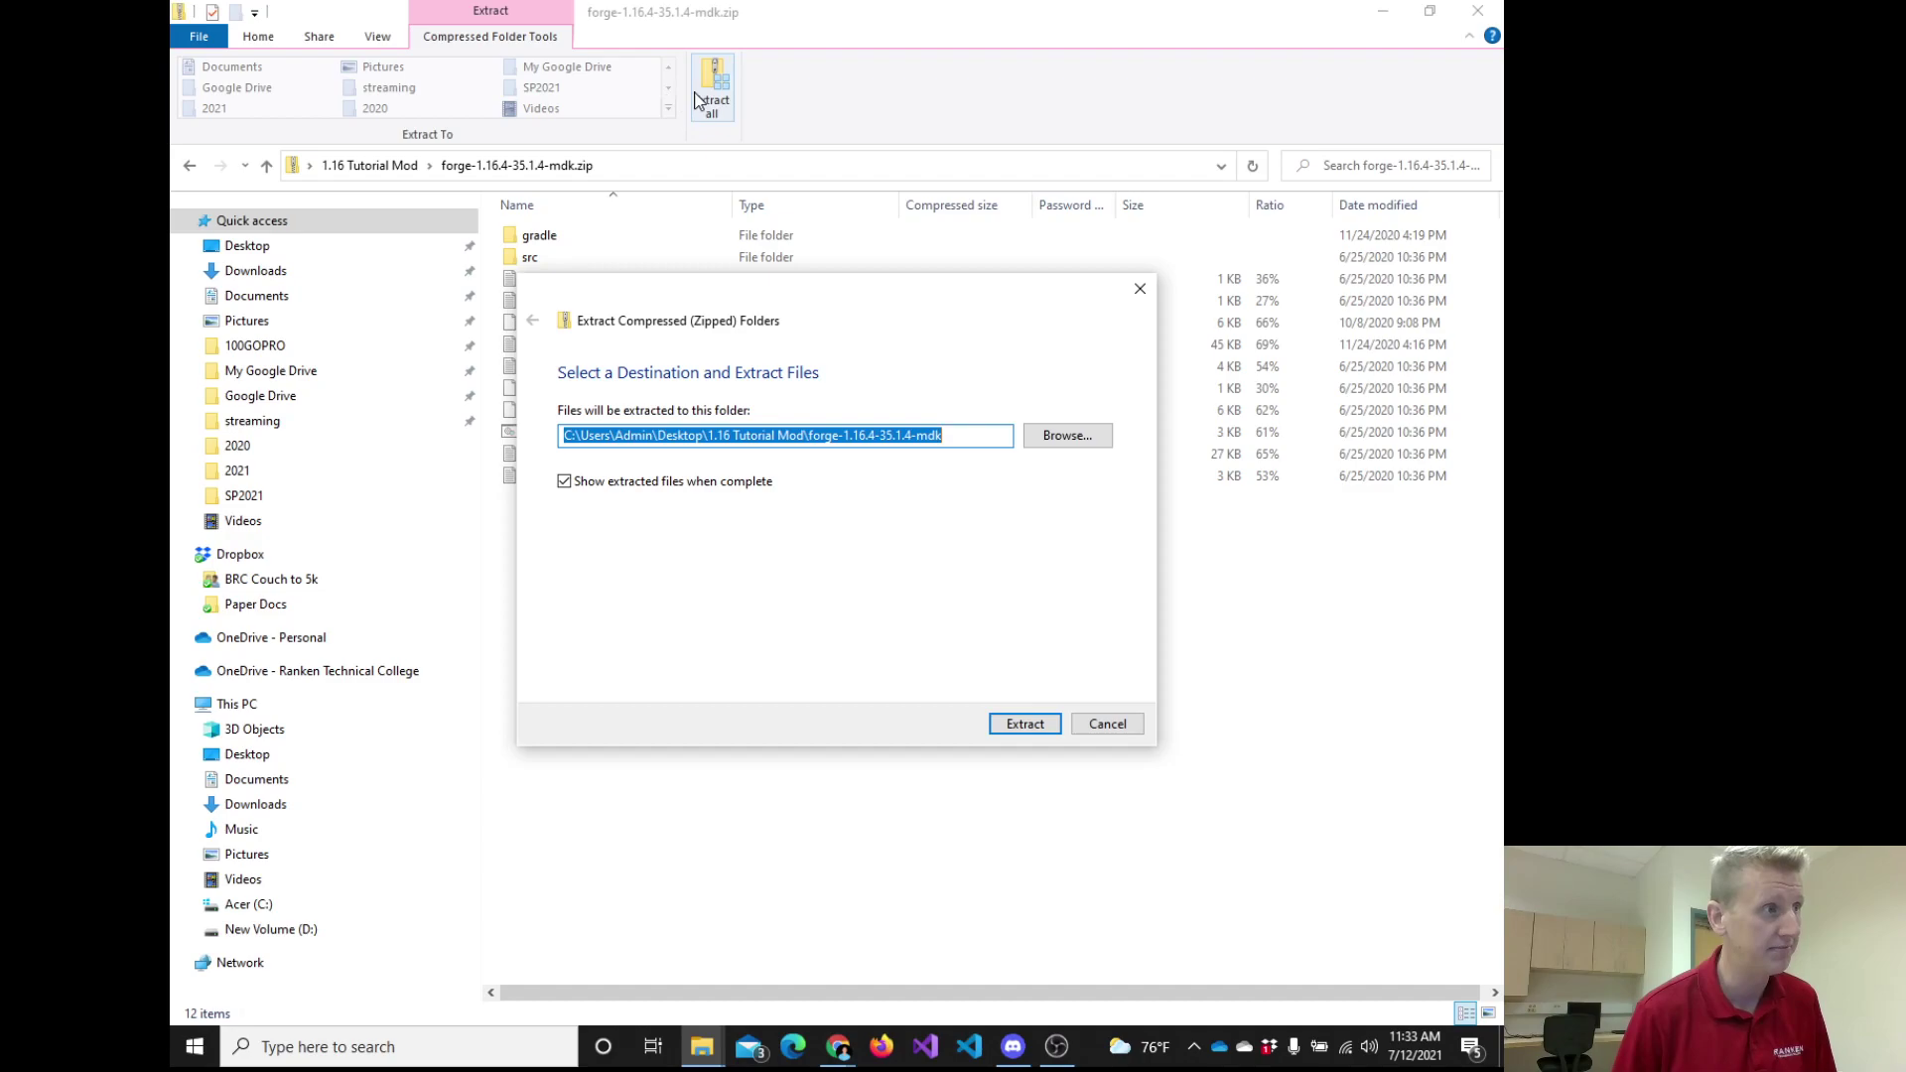
# Extract into 1.16 Tutorial Mod\forge-1.16.4-35.1.4-mdk and close all three Explorer windows.
pyautogui.click(1030, 727)
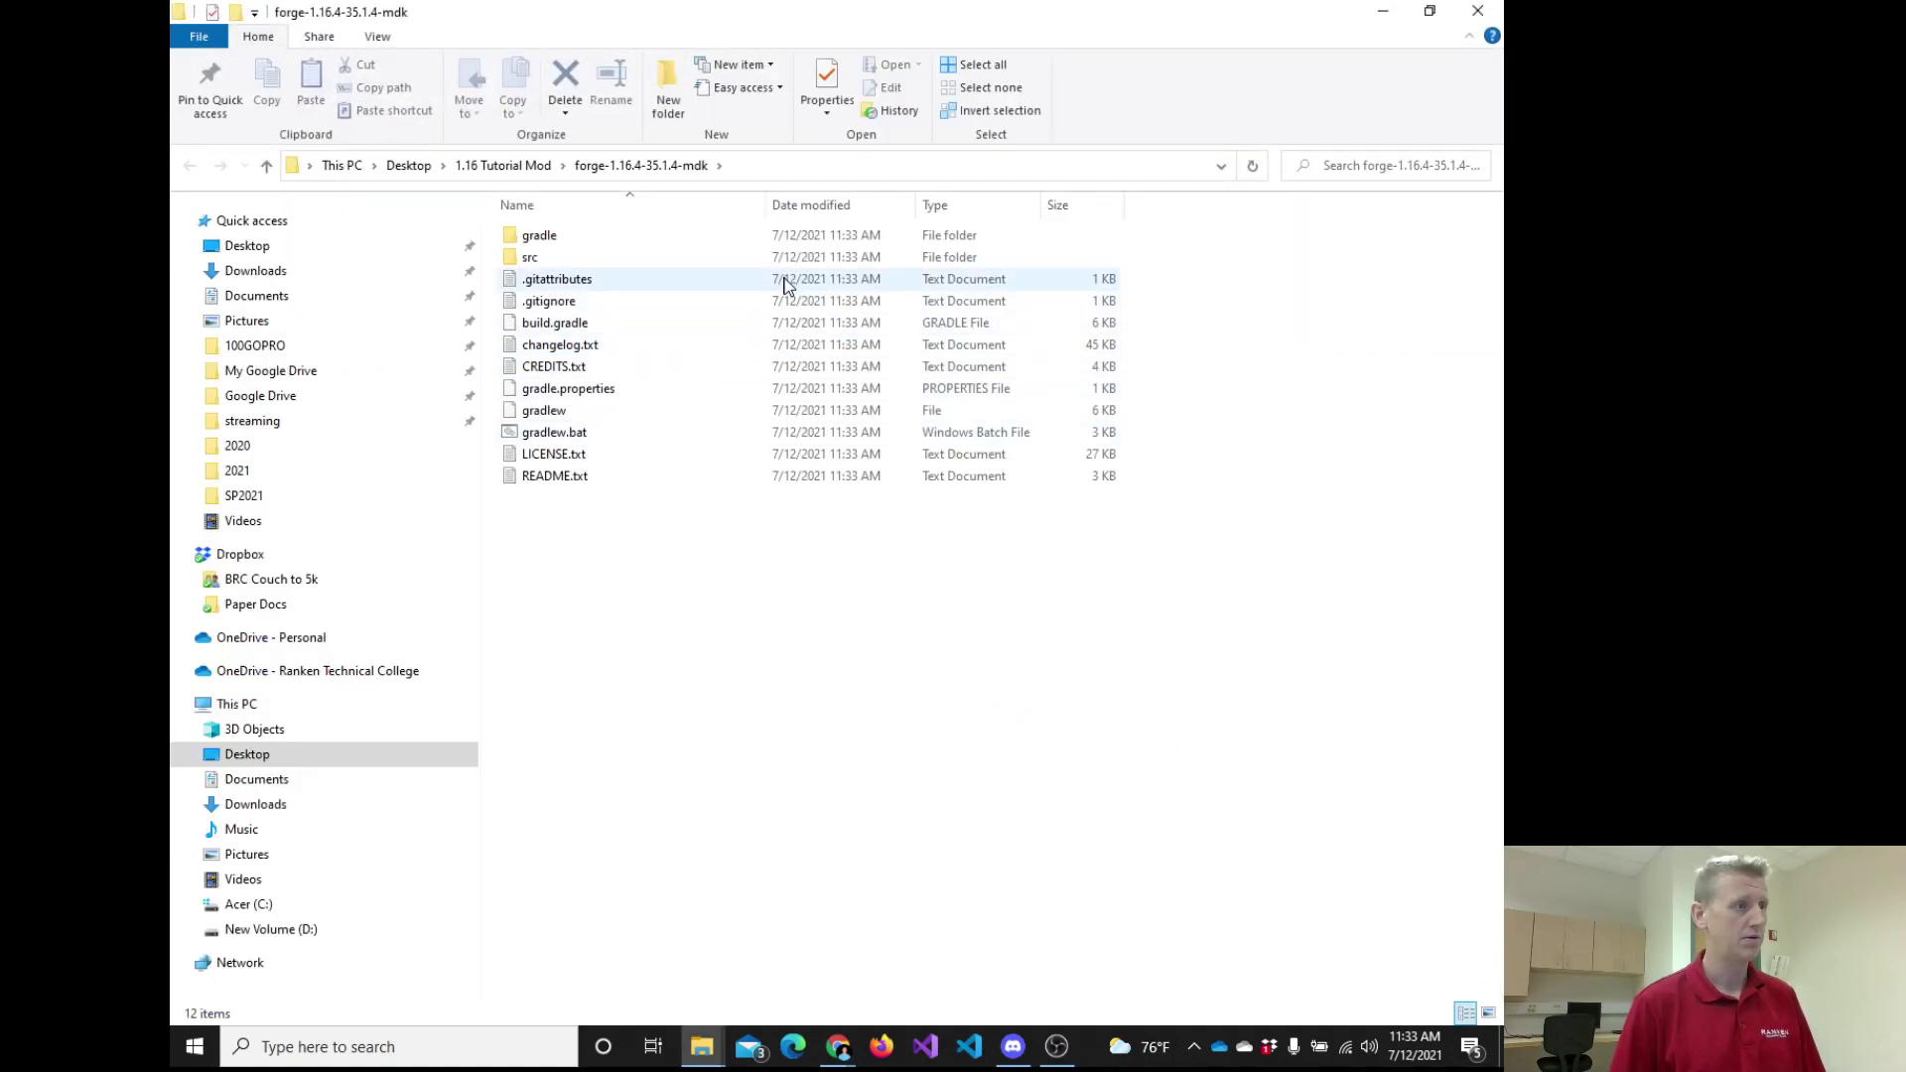
pyautogui.click(1476, 12)
pyautogui.click(1476, 12)
pyautogui.click(1476, 12)
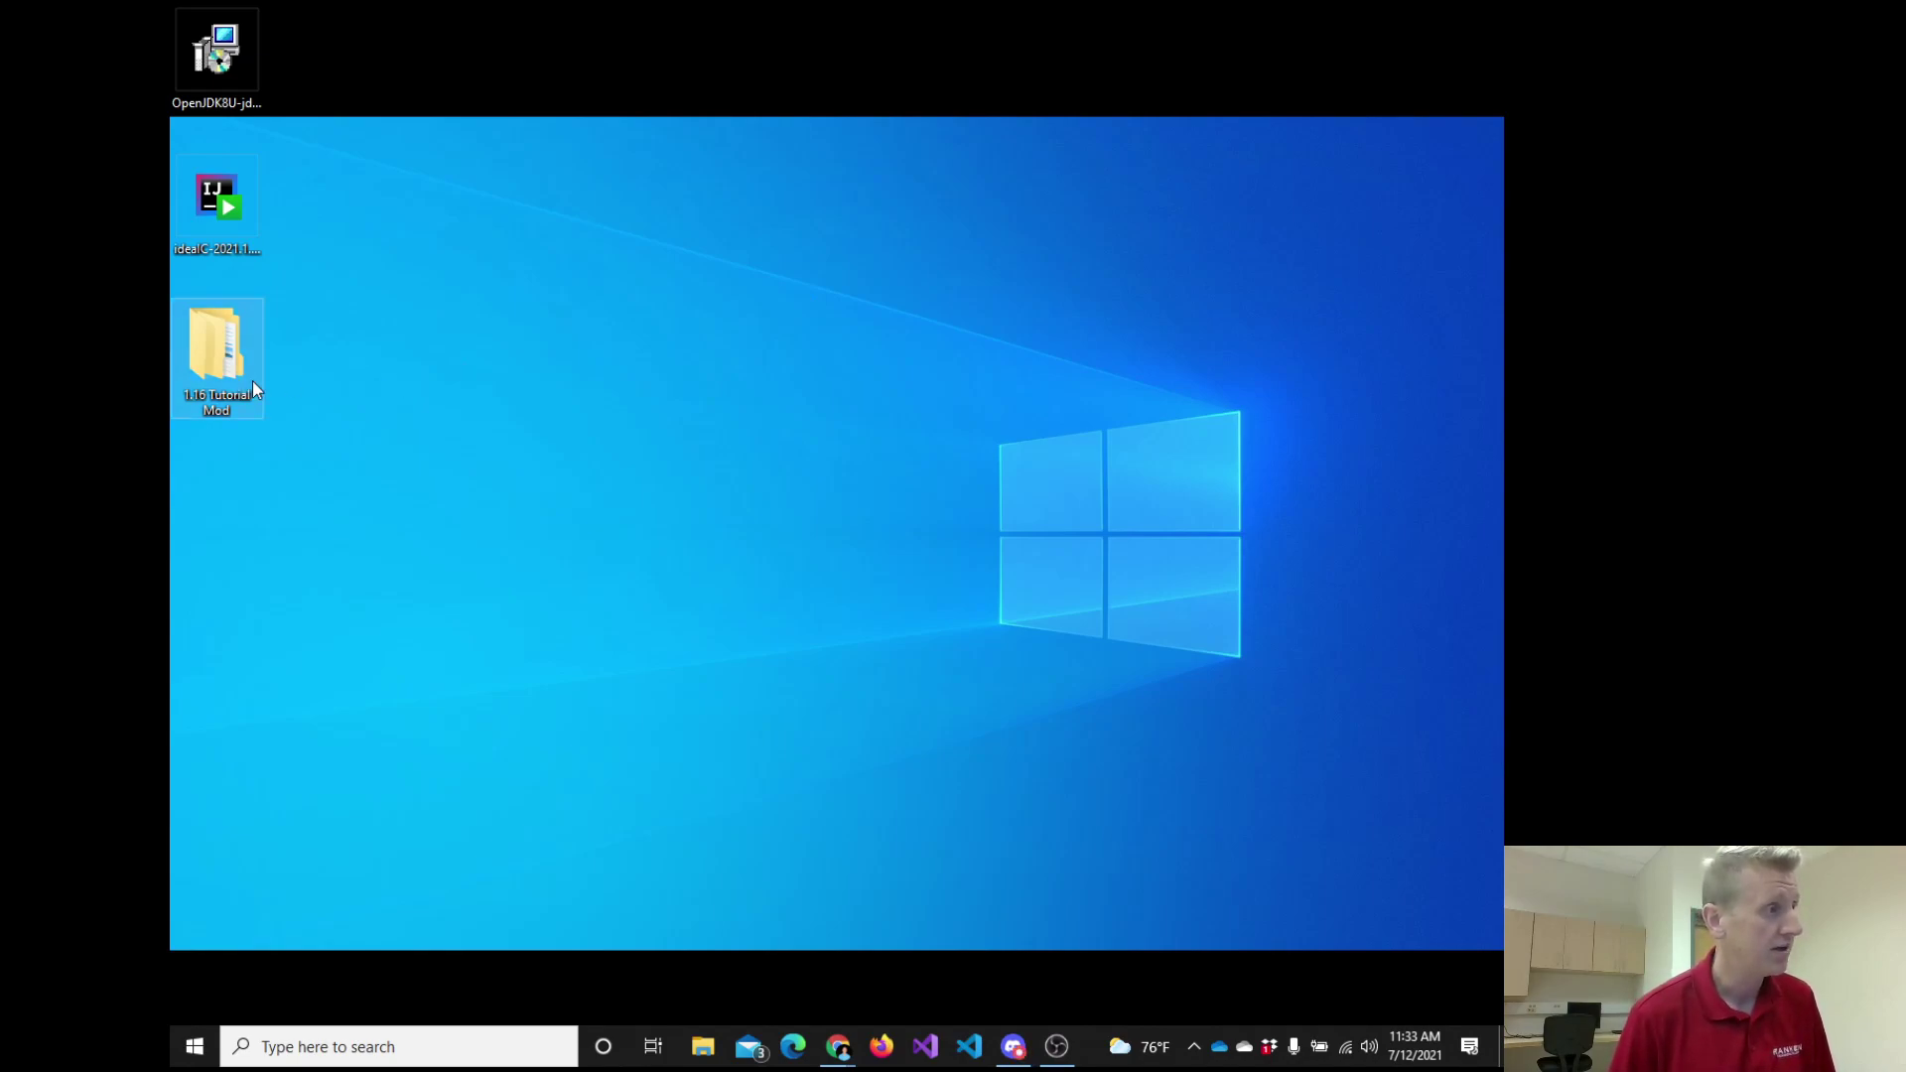
# Reopen 1.16 Tutorial Mod and compare the extracted forge folder with its zip.
pyautogui.doubleClick(236, 352)
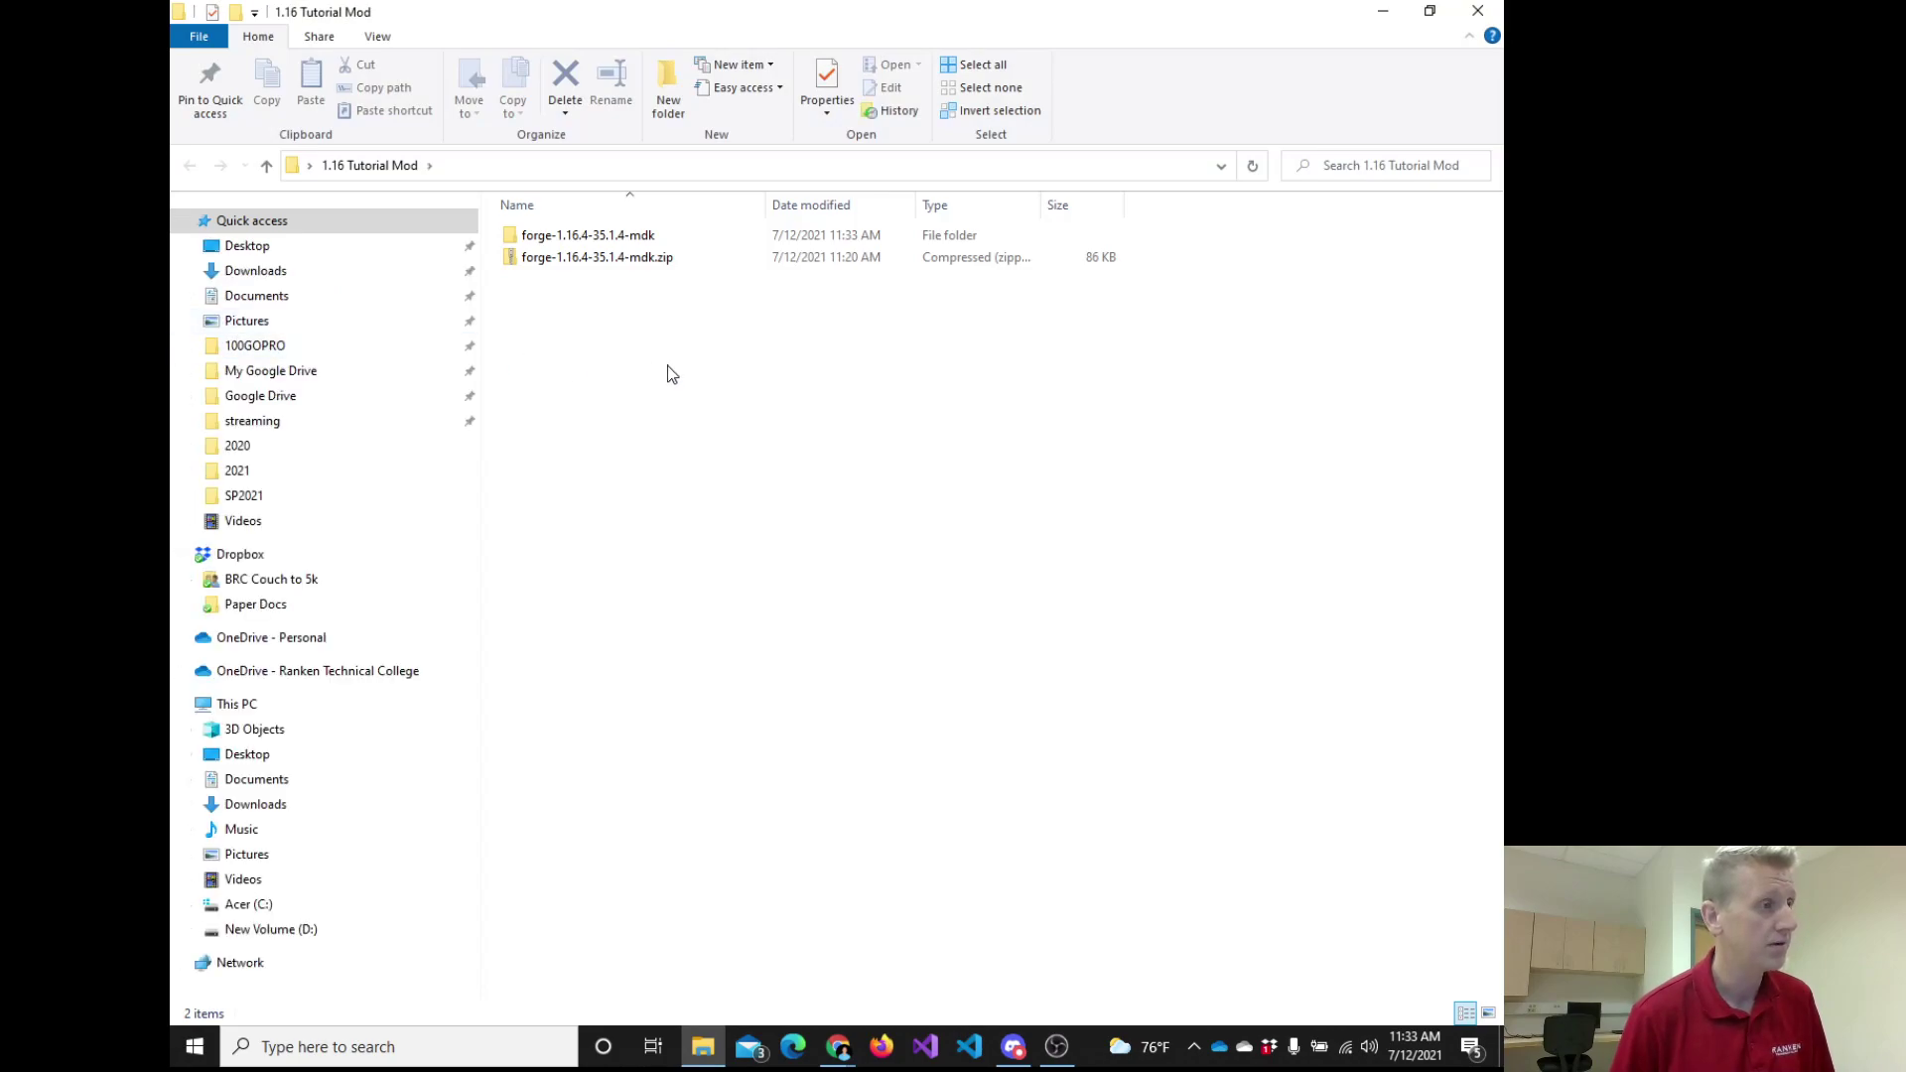
pyautogui.click(628, 261)
pyautogui.click(627, 334)
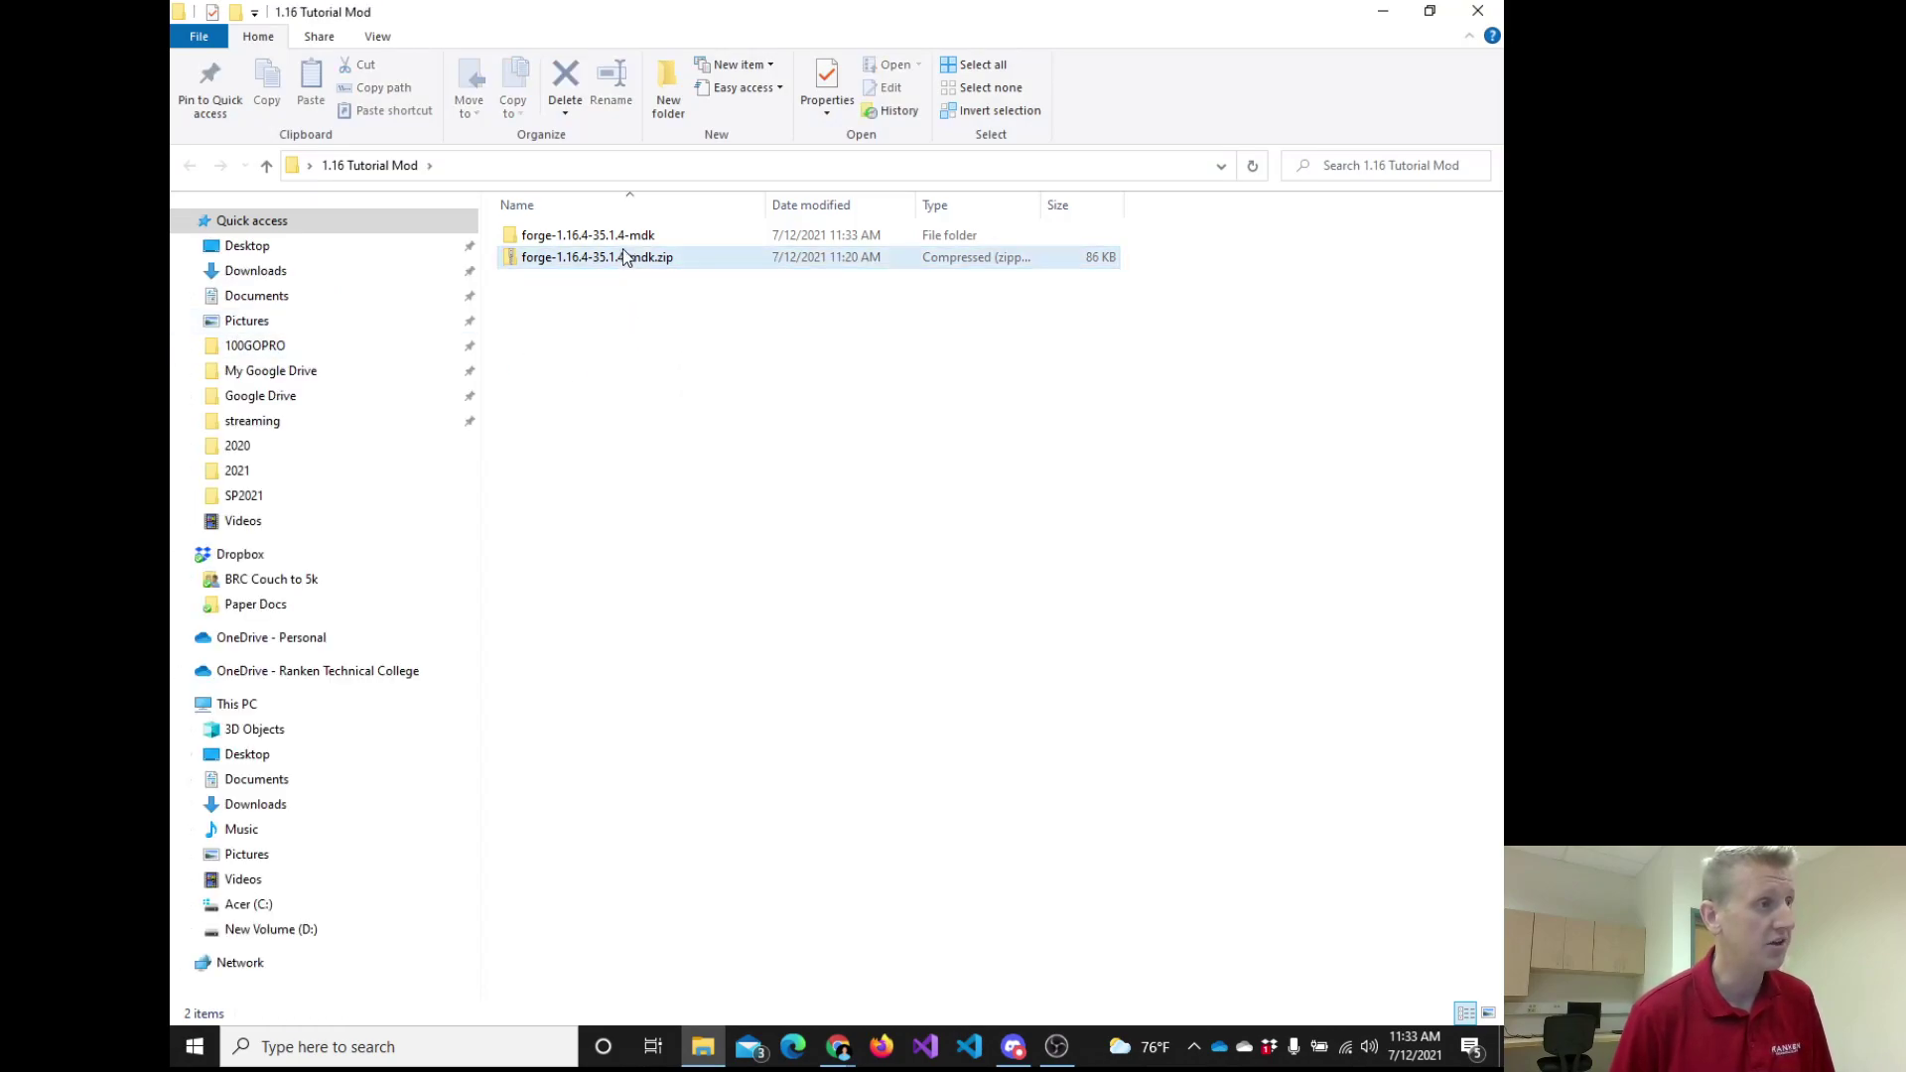
pyautogui.click(622, 241)
pyautogui.click(623, 341)
pyautogui.click(587, 261)
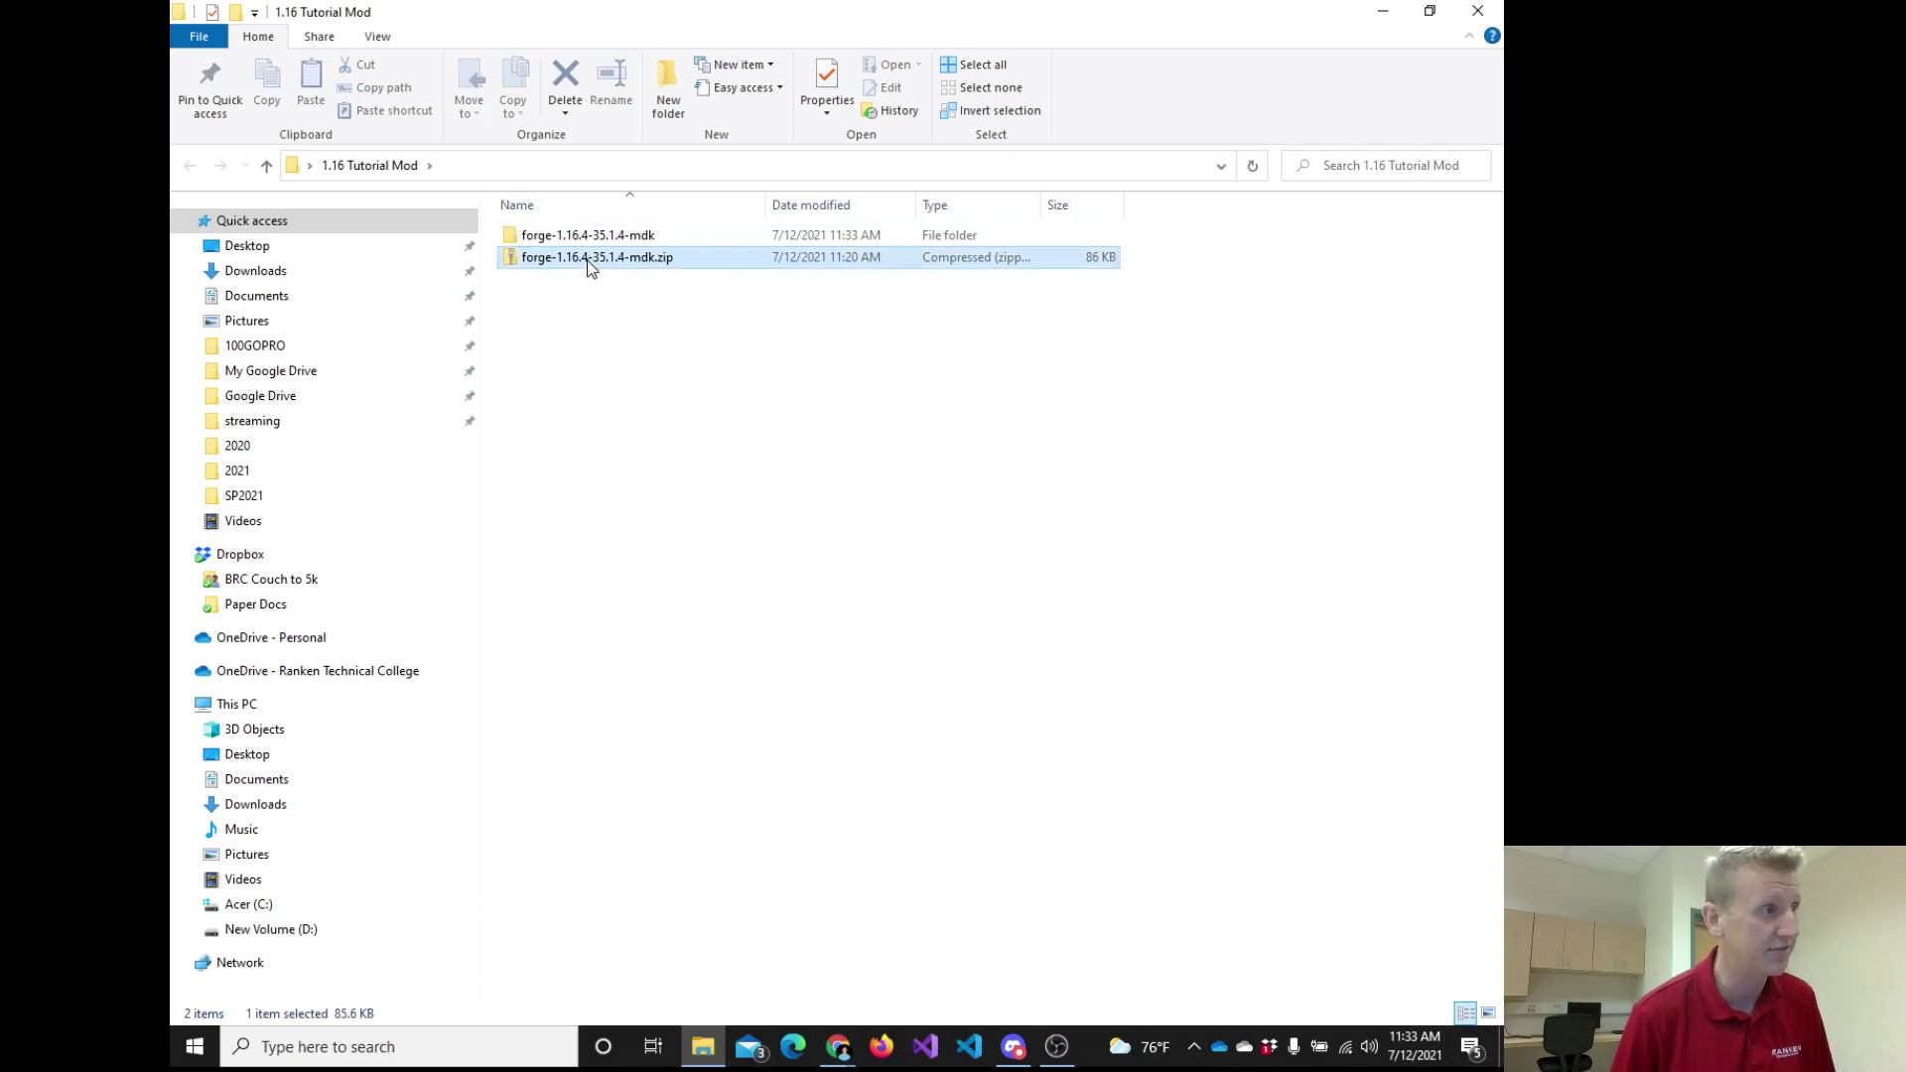
pyautogui.click(587, 240)
pyautogui.click(567, 262)
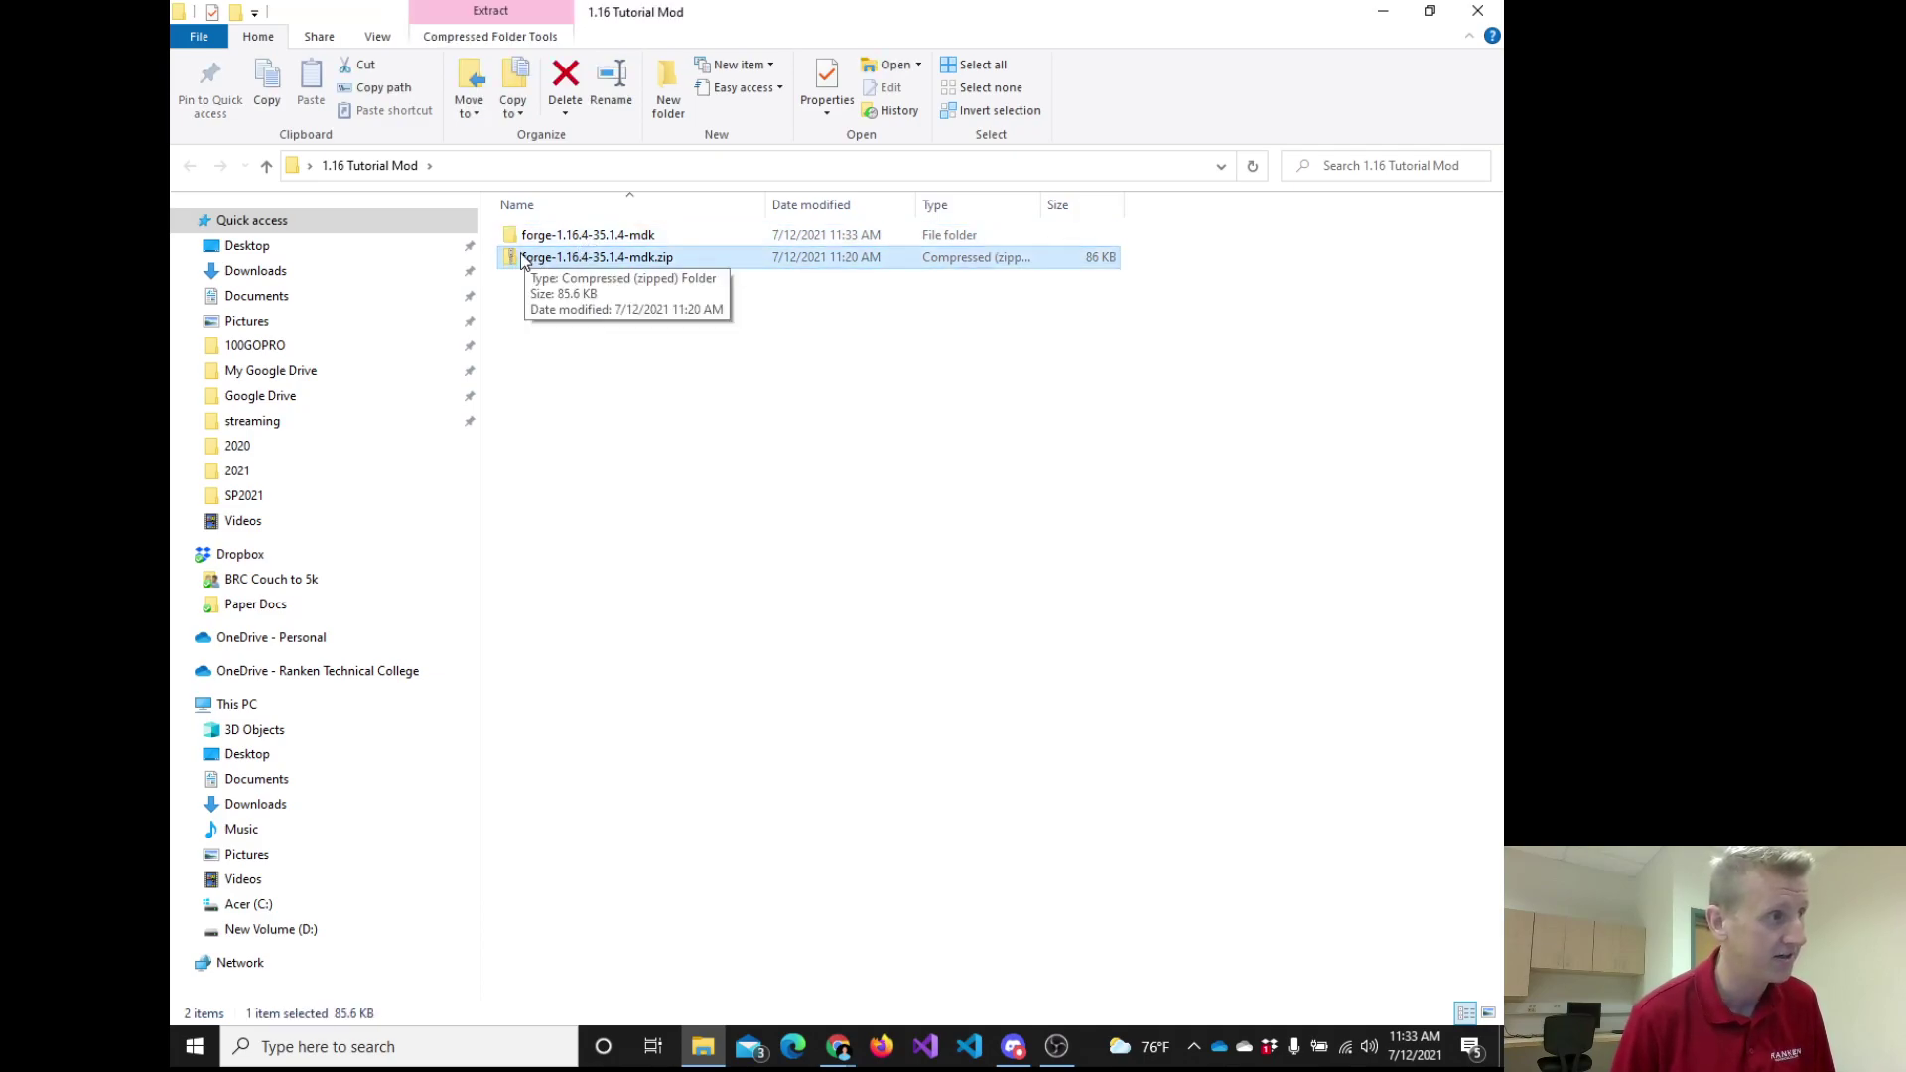
pyautogui.click(524, 239)
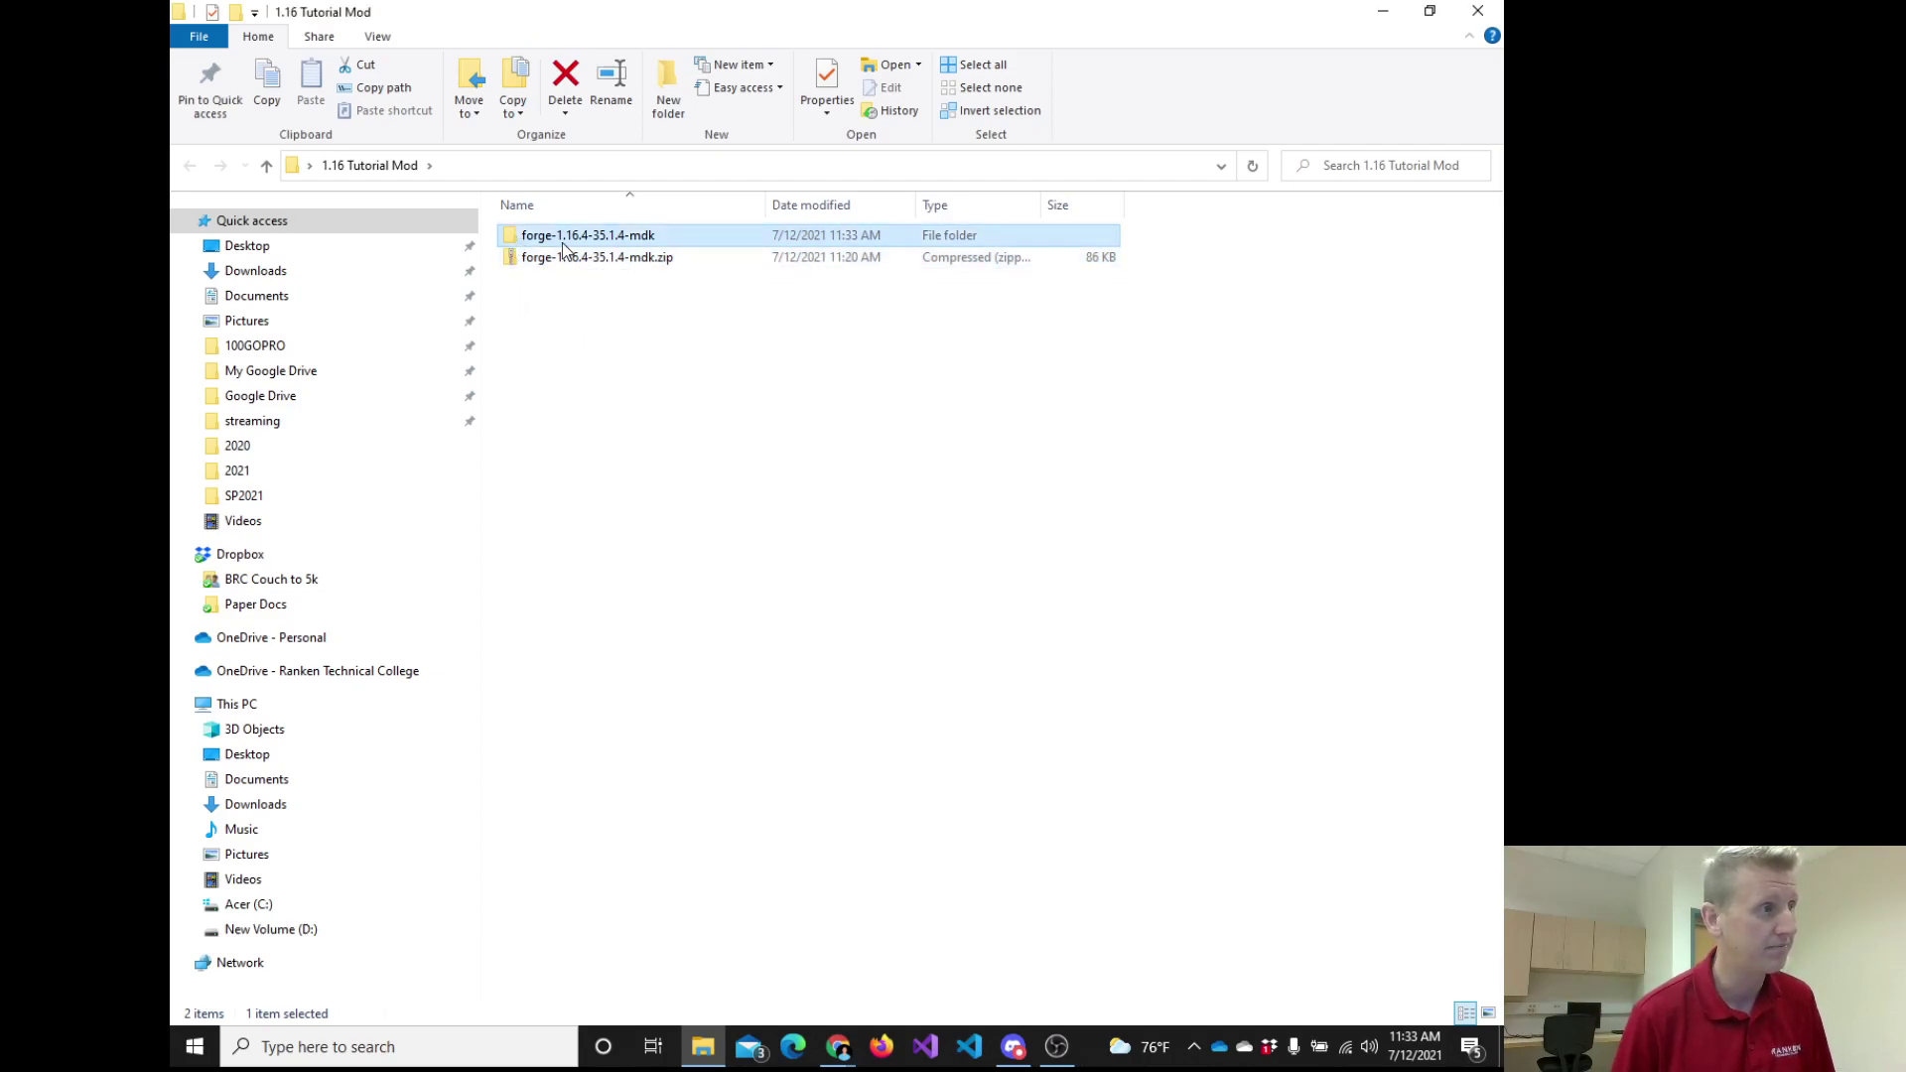
# Browse the extracted forge-1.16.4-35.1.4-mdk folder's files, return to the parent, and reopen it.
pyautogui.doubleClick(568, 235)
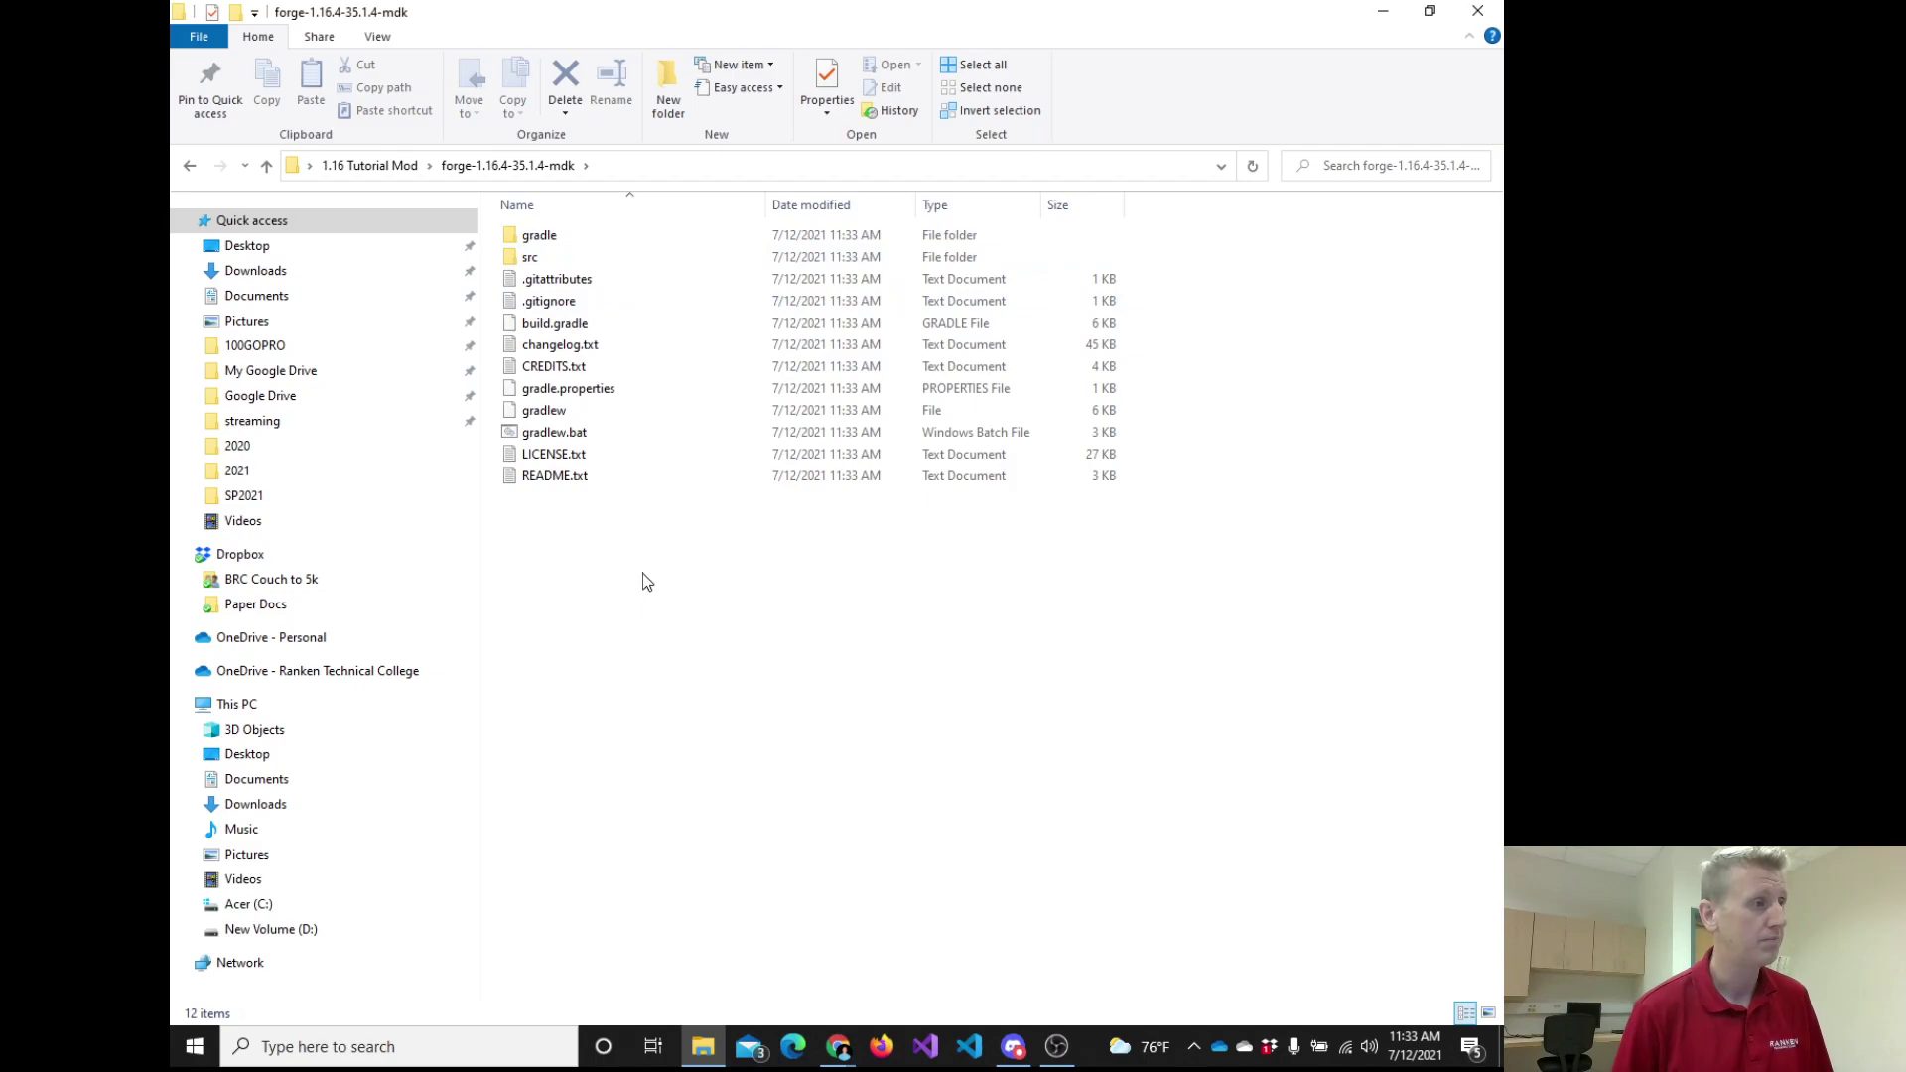
pyautogui.moveTo(642, 581)
pyautogui.mouseDown()
pyautogui.moveTo(638, 194)
pyautogui.moveTo(672, 579)
pyautogui.mouseUp()
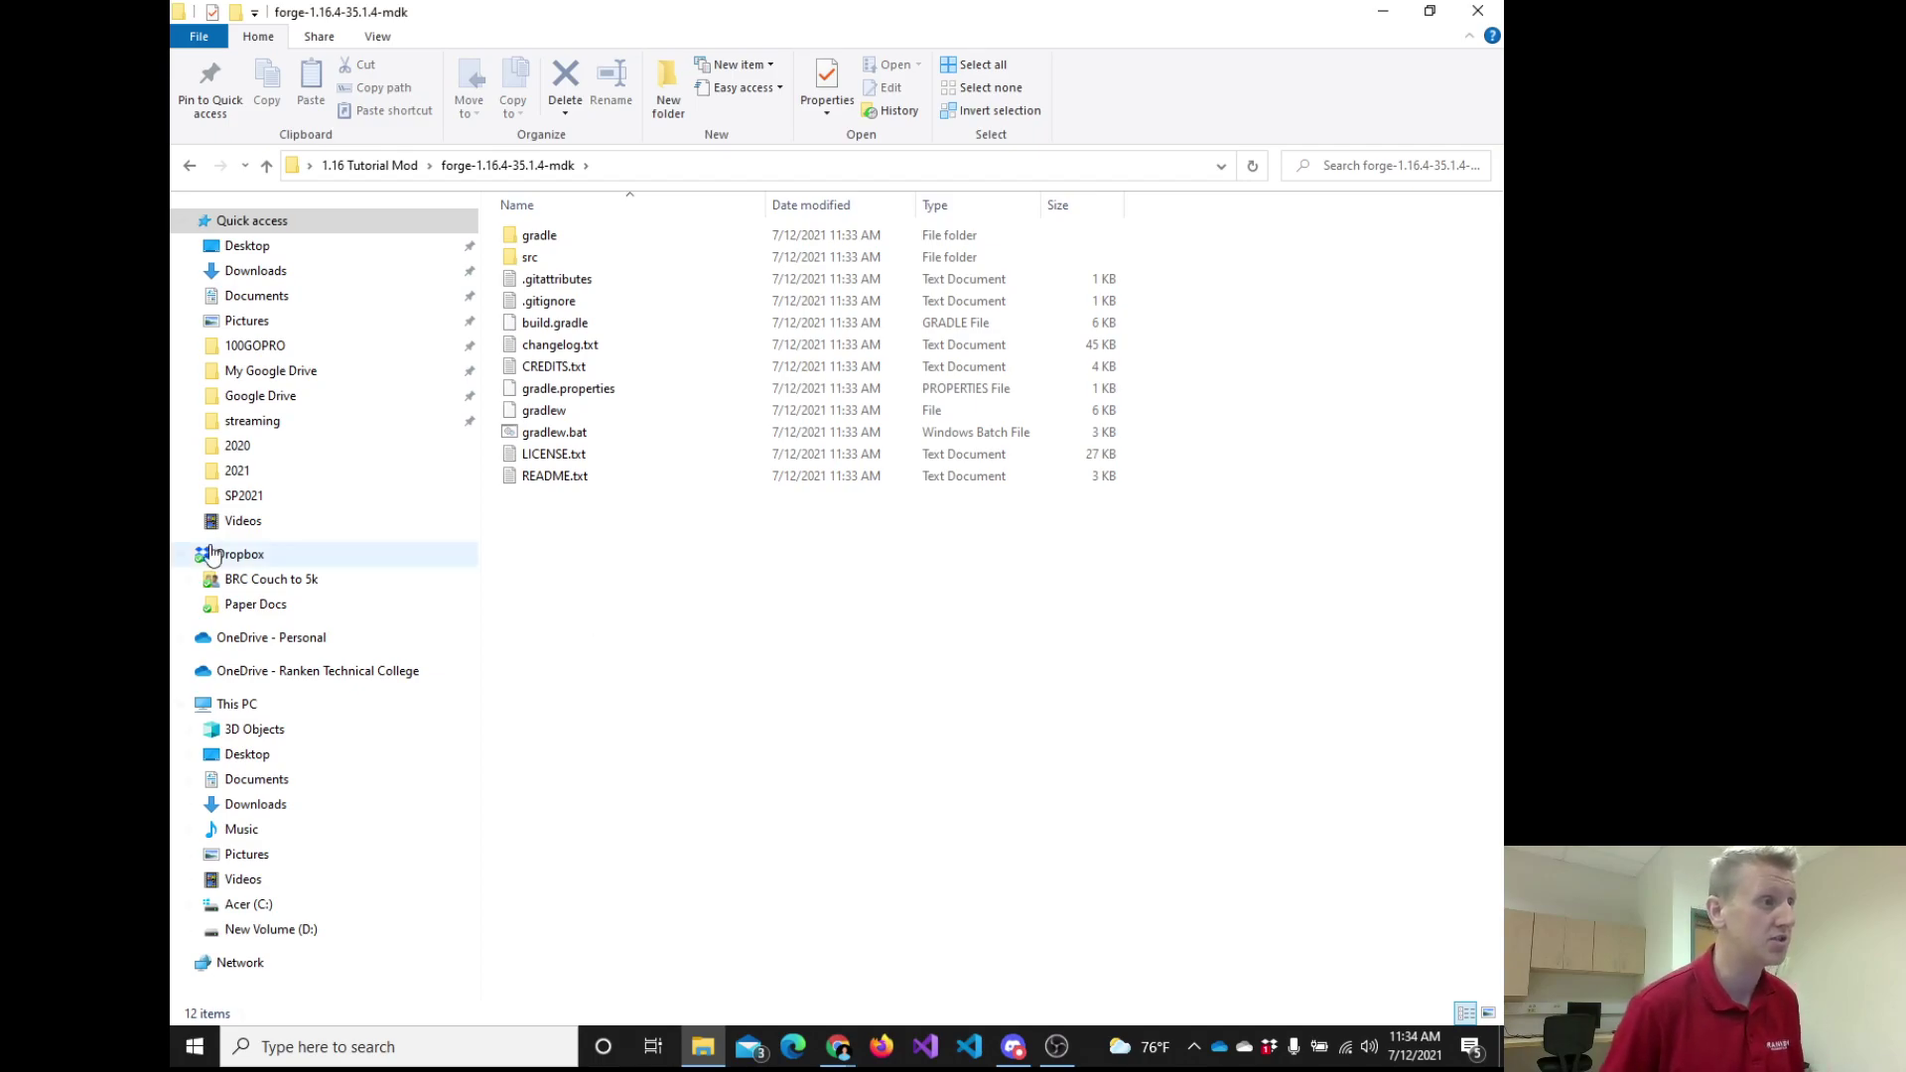
pyautogui.click(363, 166)
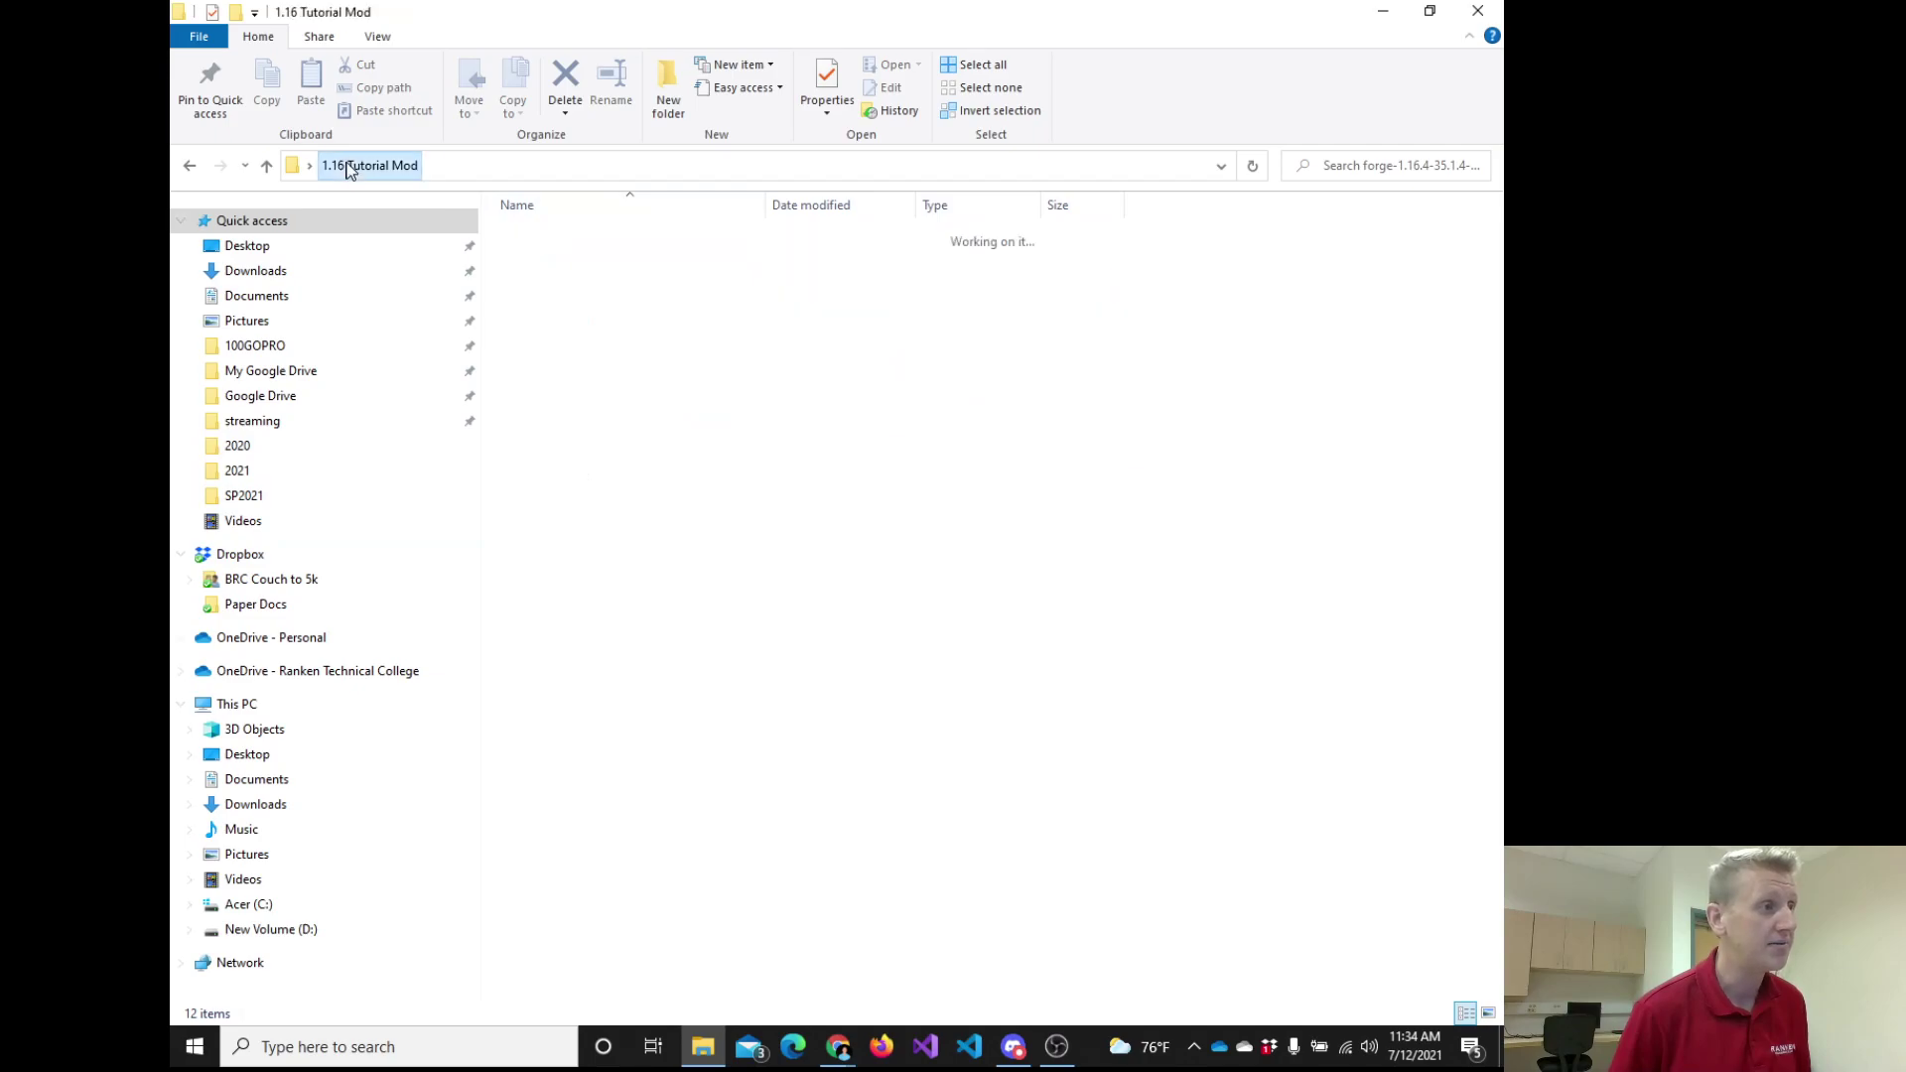
pyautogui.click(533, 259)
pyautogui.click(533, 239)
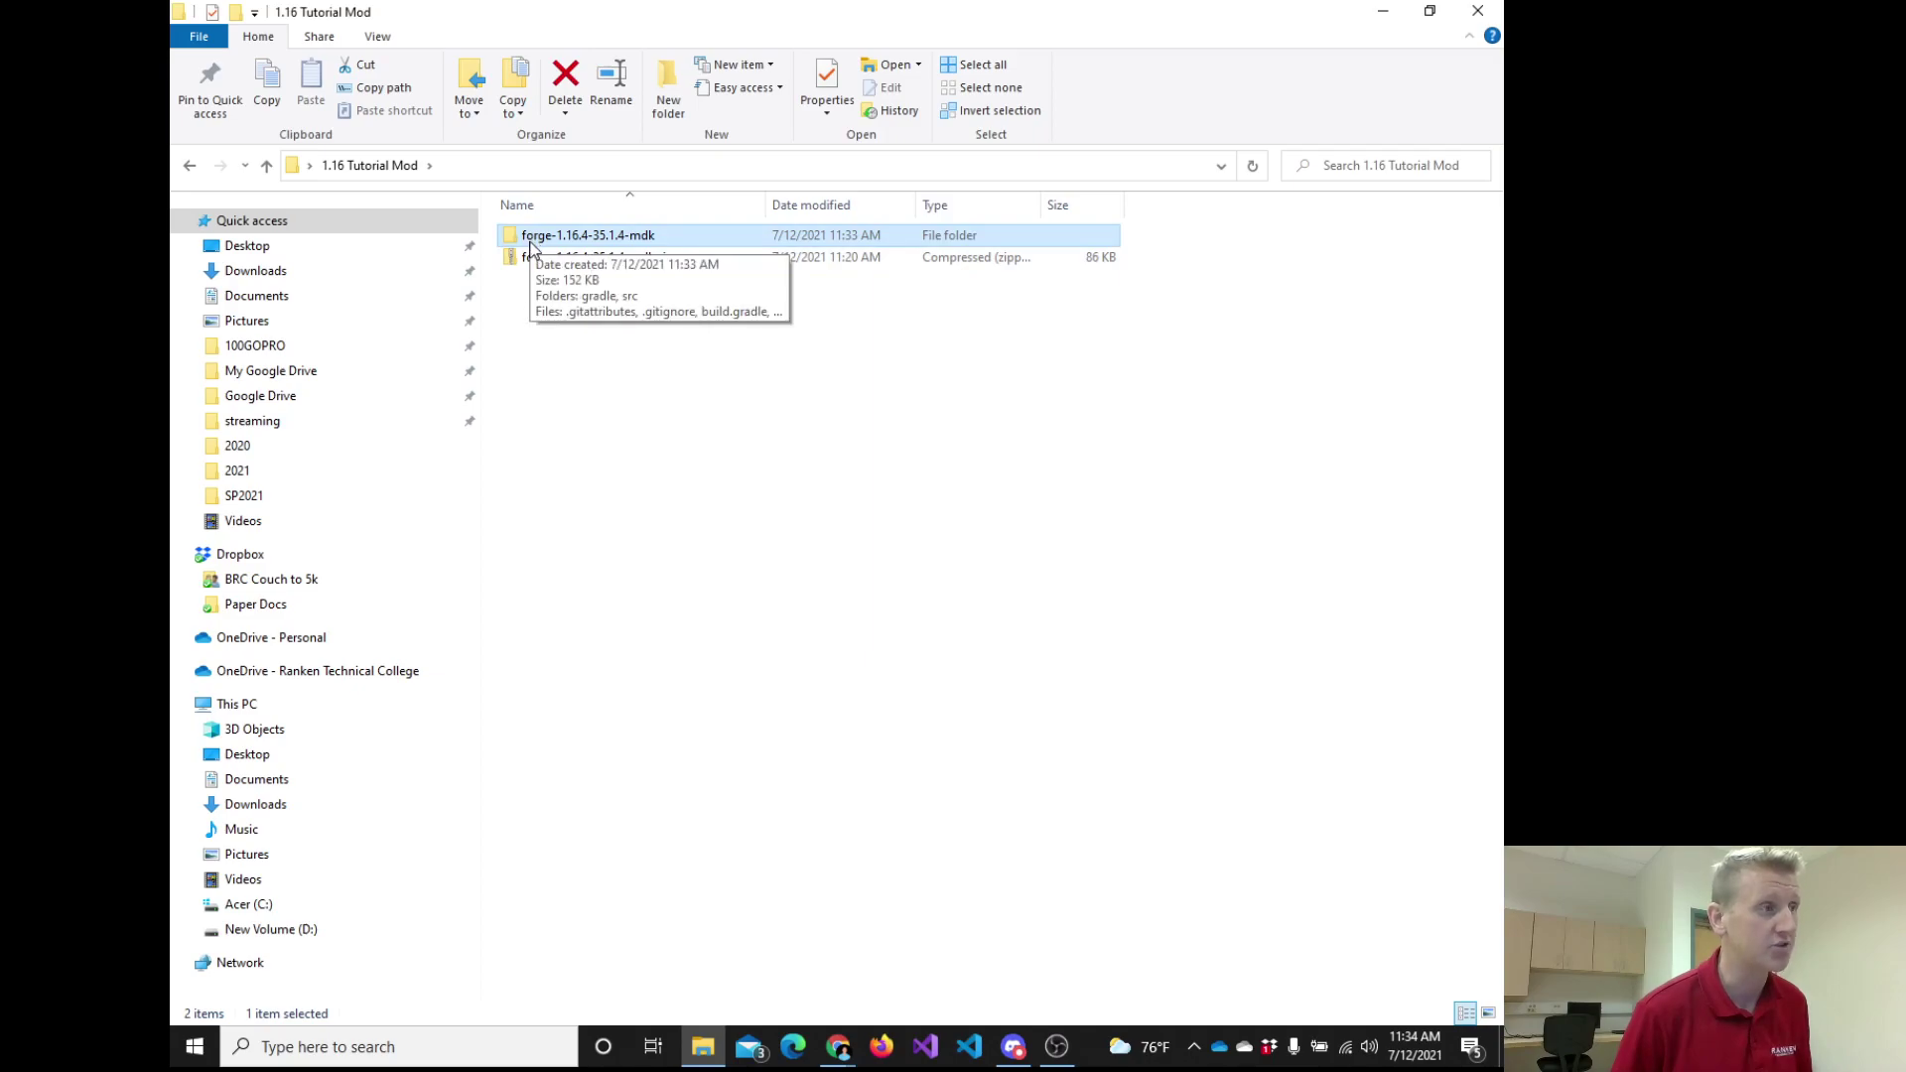
pyautogui.click(533, 259)
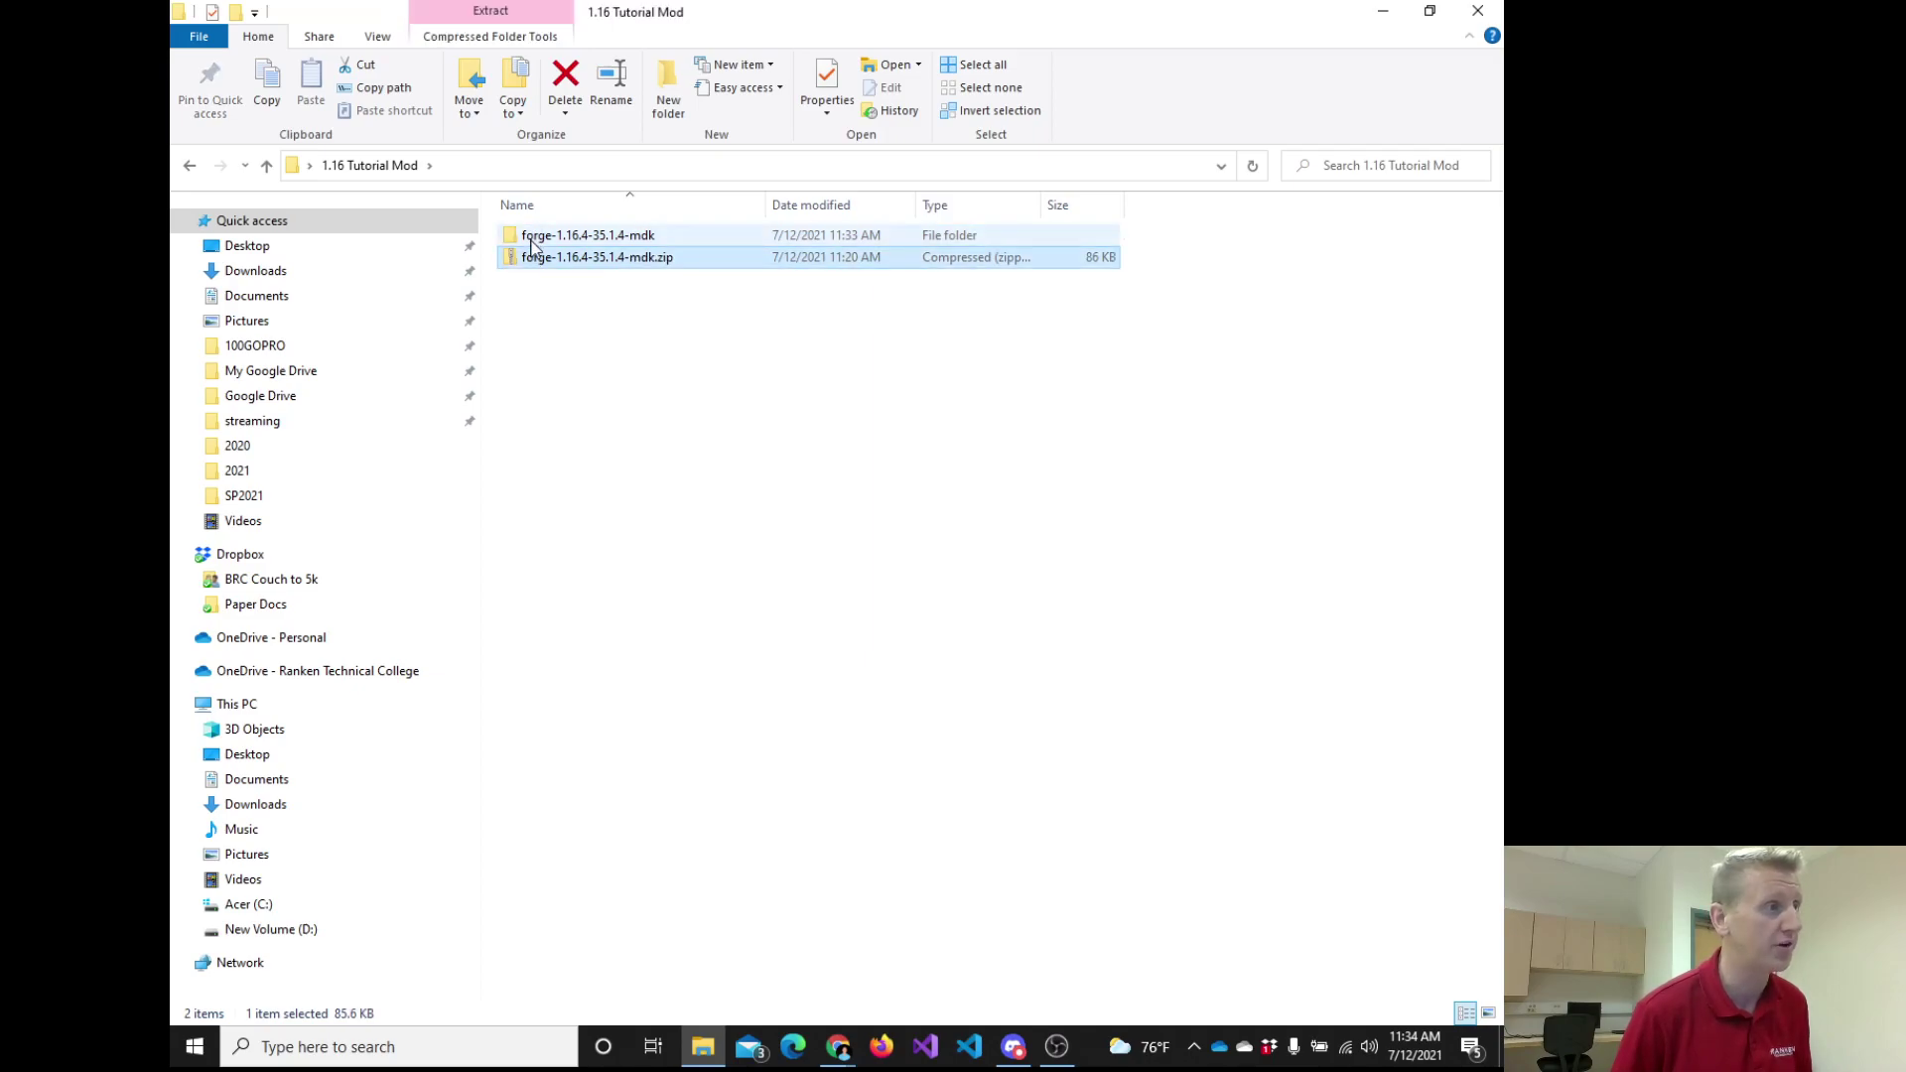
pyautogui.doubleClick(533, 236)
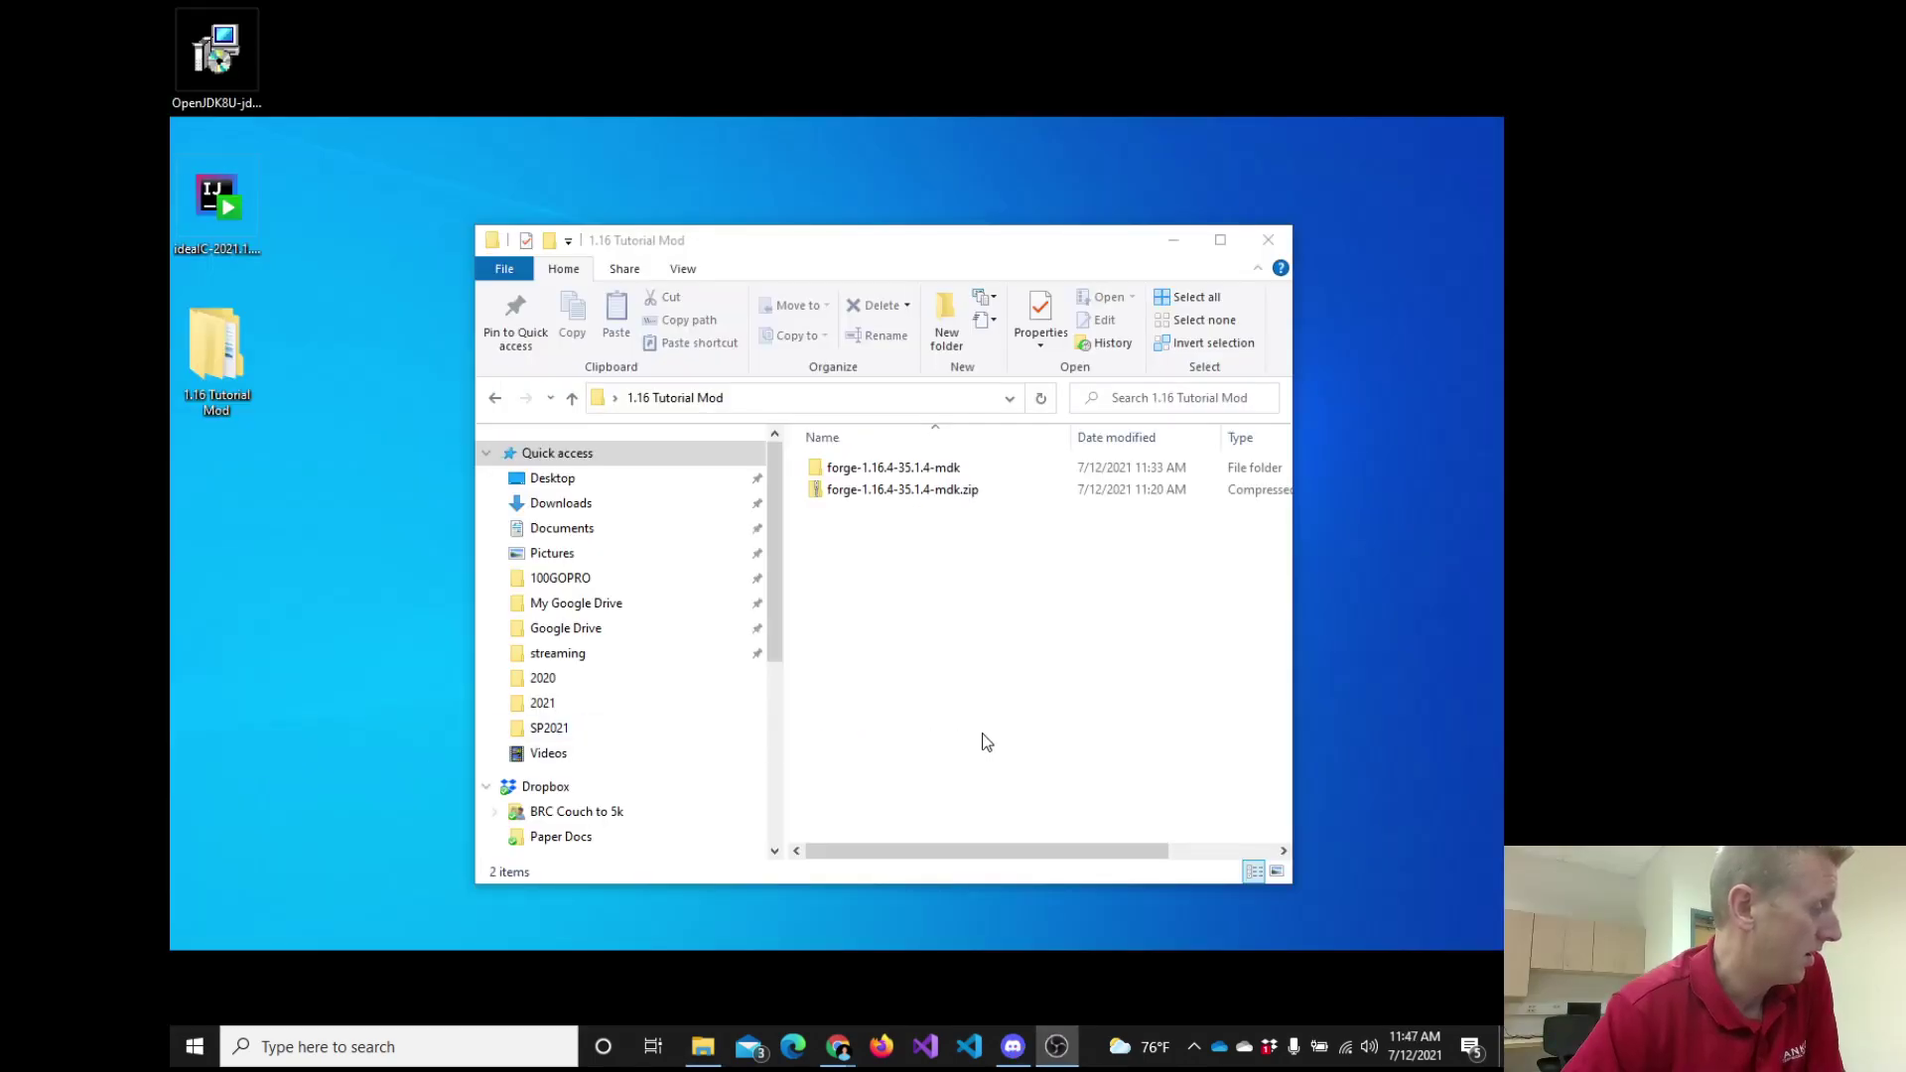
# Open forge-1.16.4-35.1.4-mdk and highlight its 12 items, including gradle, src and build.gradle.
pyautogui.moveTo(892, 627); pyautogui.dragTo(847, 428)
pyautogui.click(889, 580)
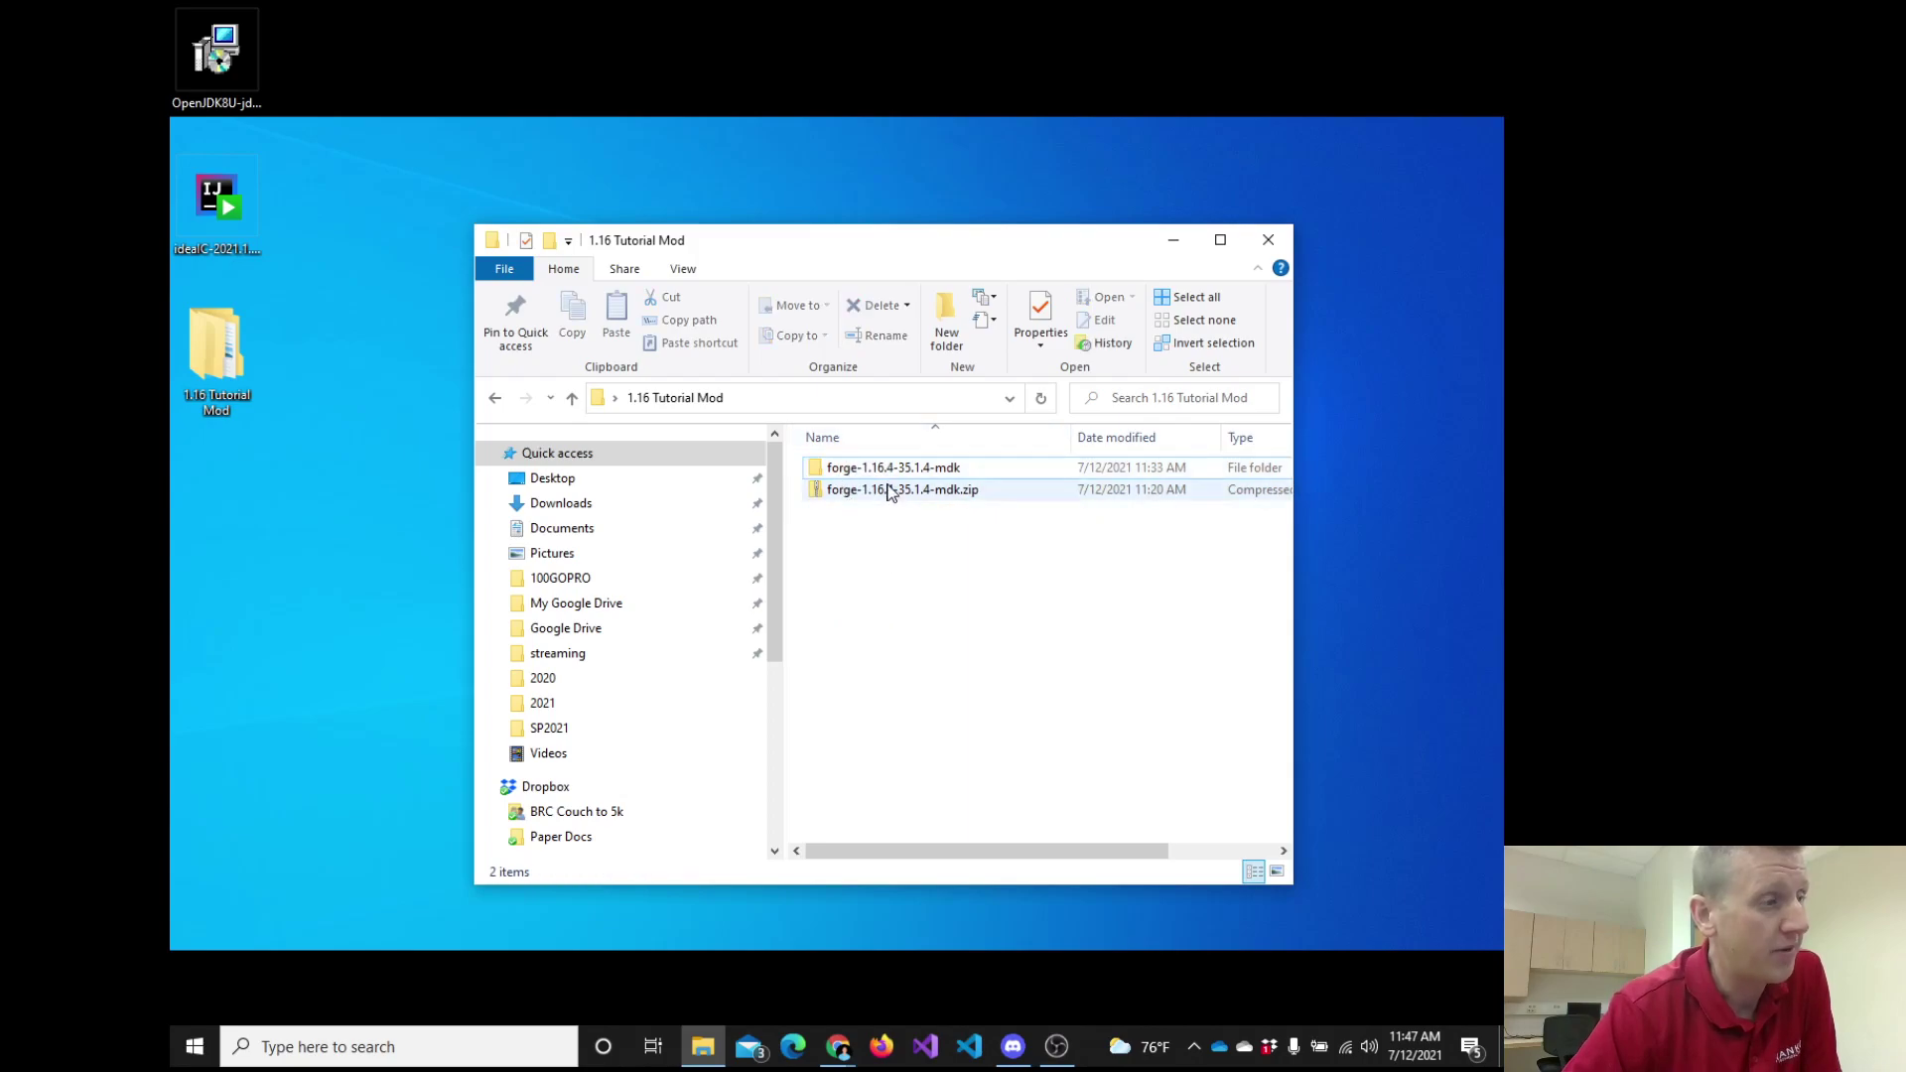
pyautogui.click(889, 480)
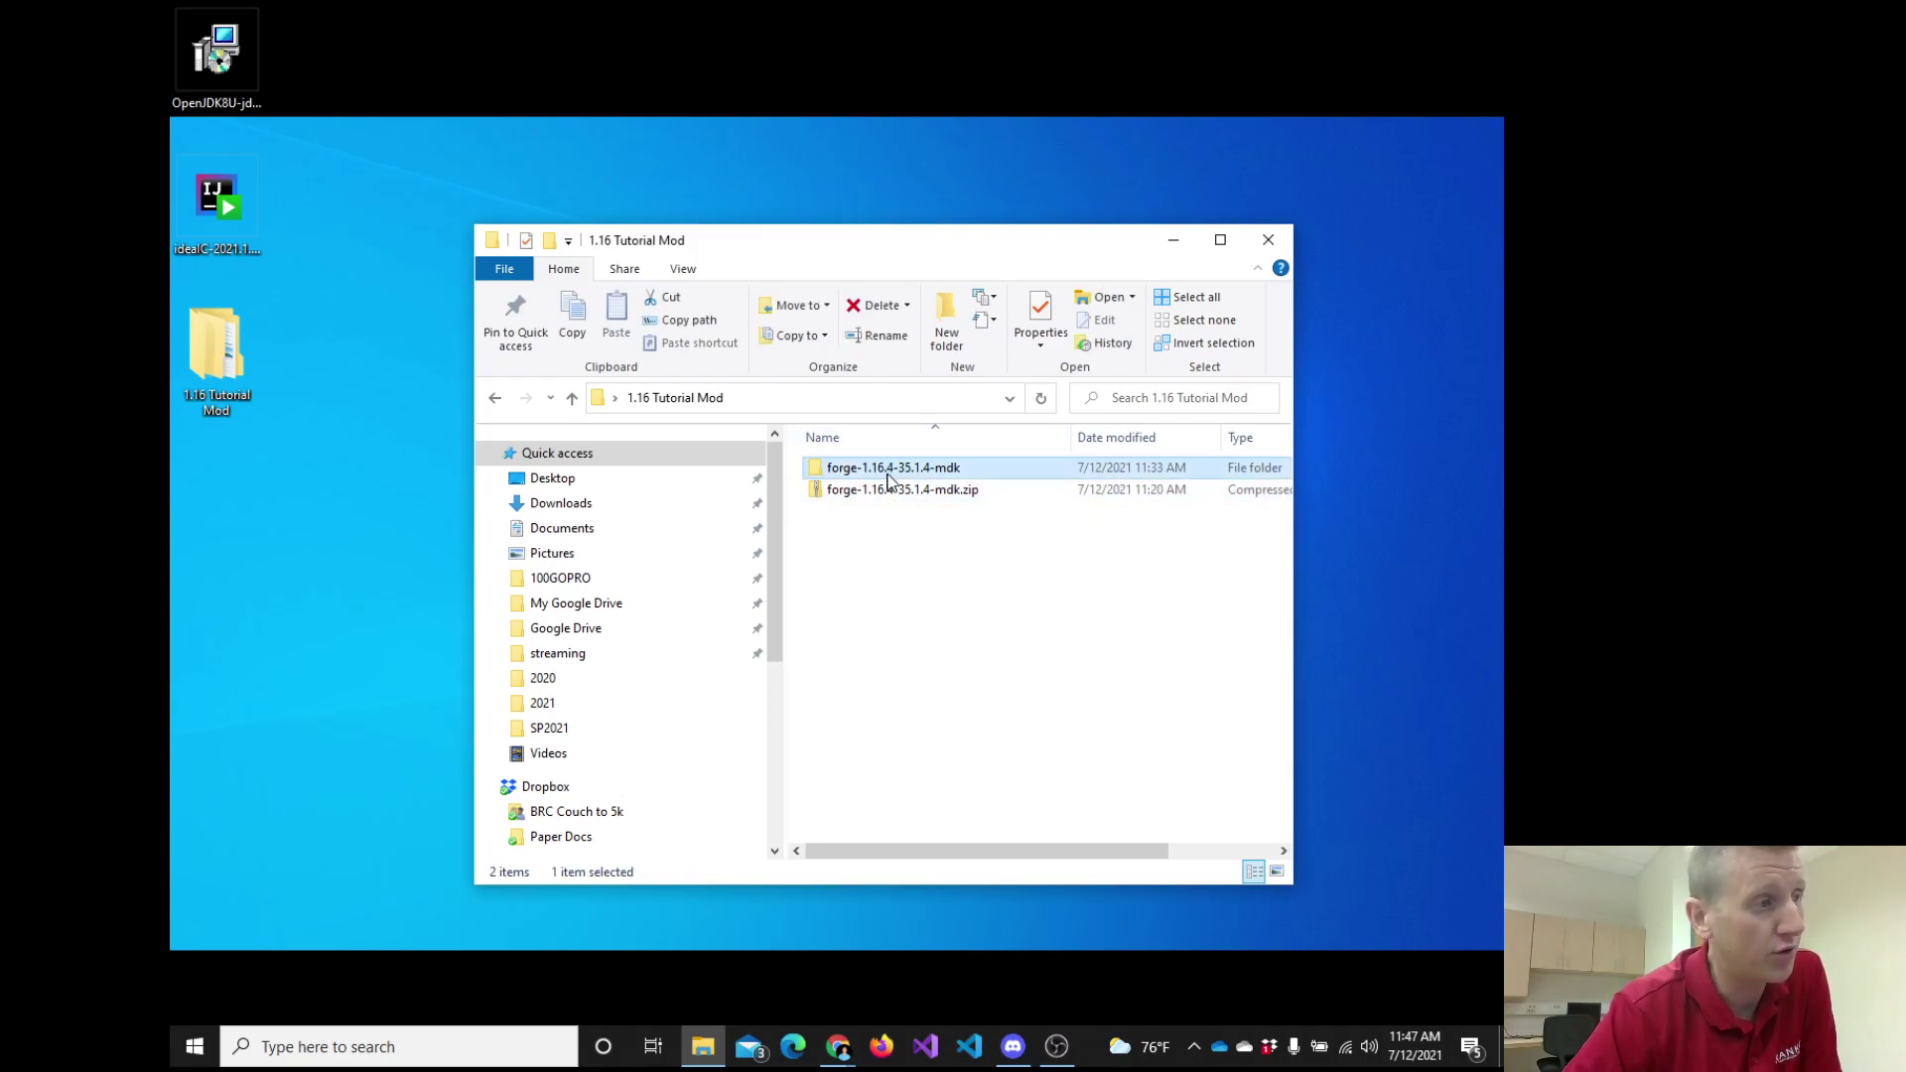
pyautogui.click(889, 494)
pyautogui.click(886, 479)
pyautogui.doubleClick(887, 480)
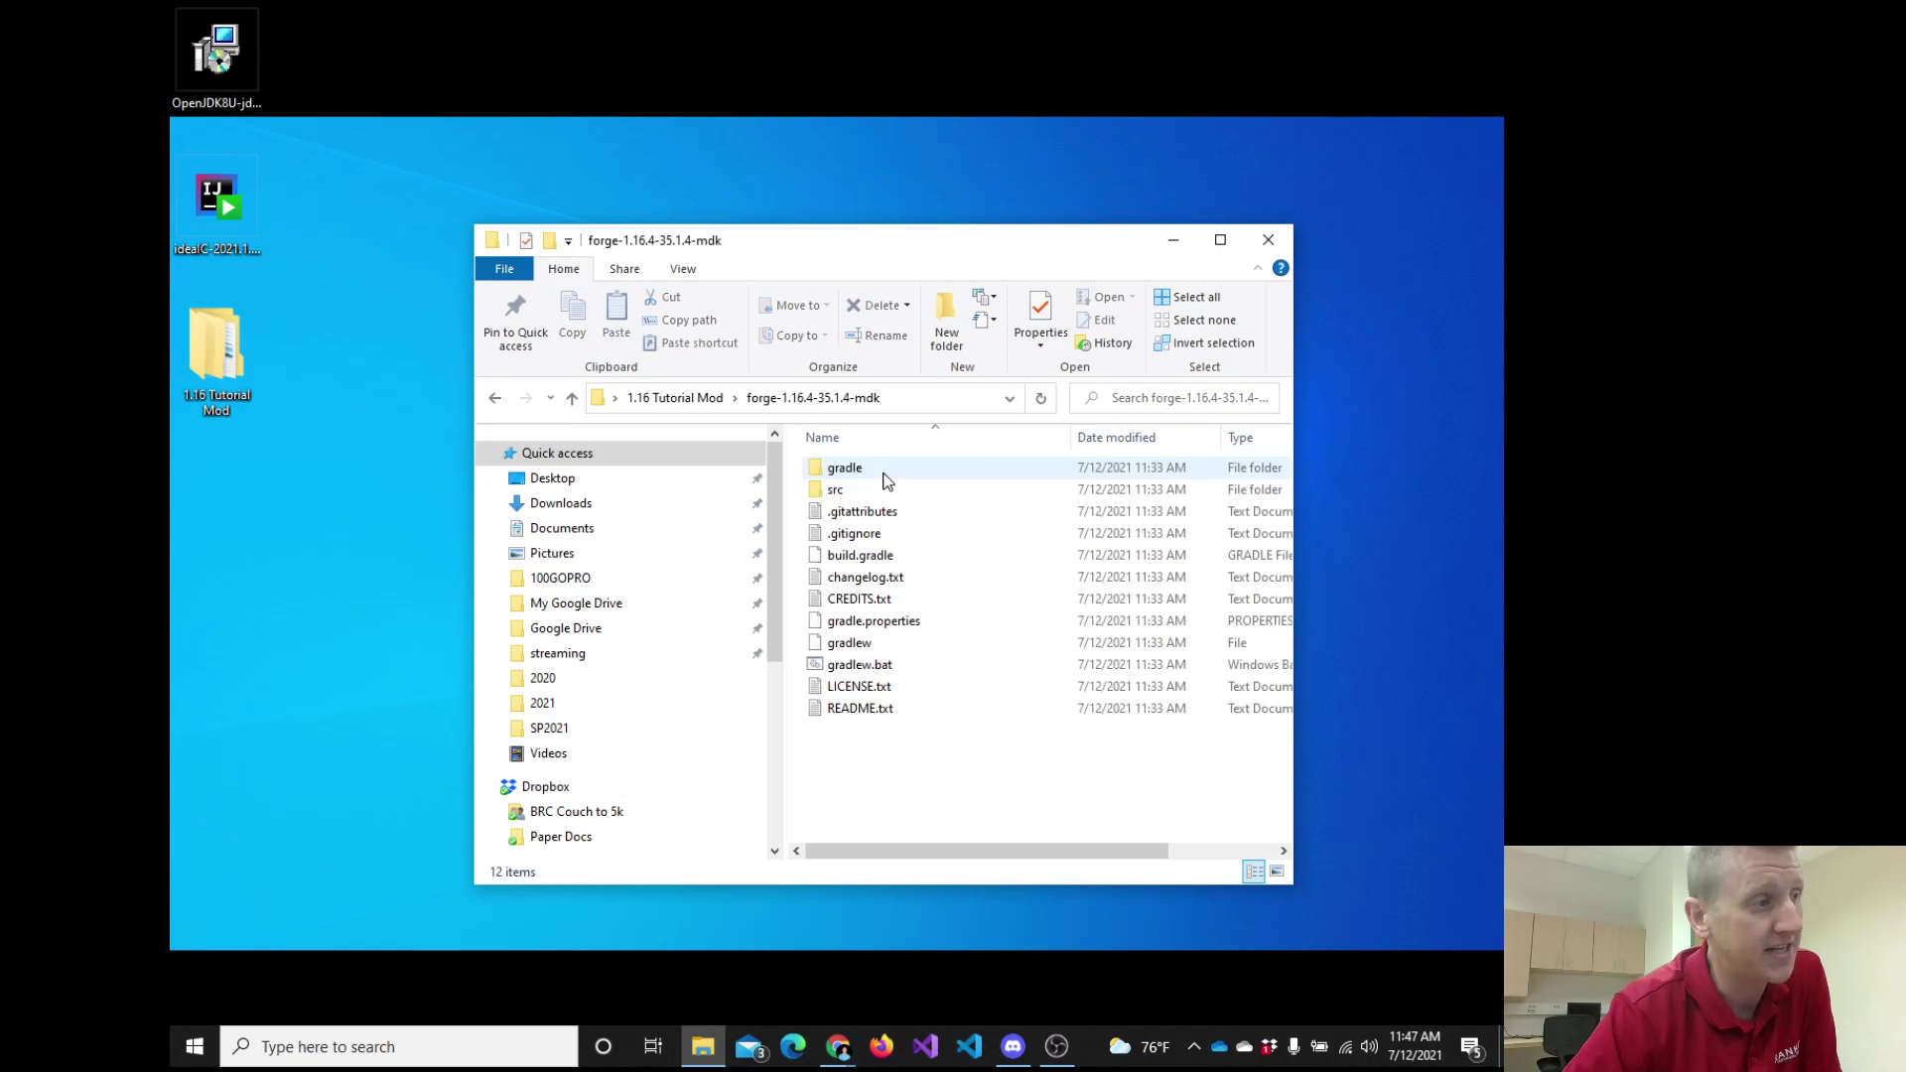
pyautogui.moveTo(922, 781); pyautogui.dragTo(930, 744)
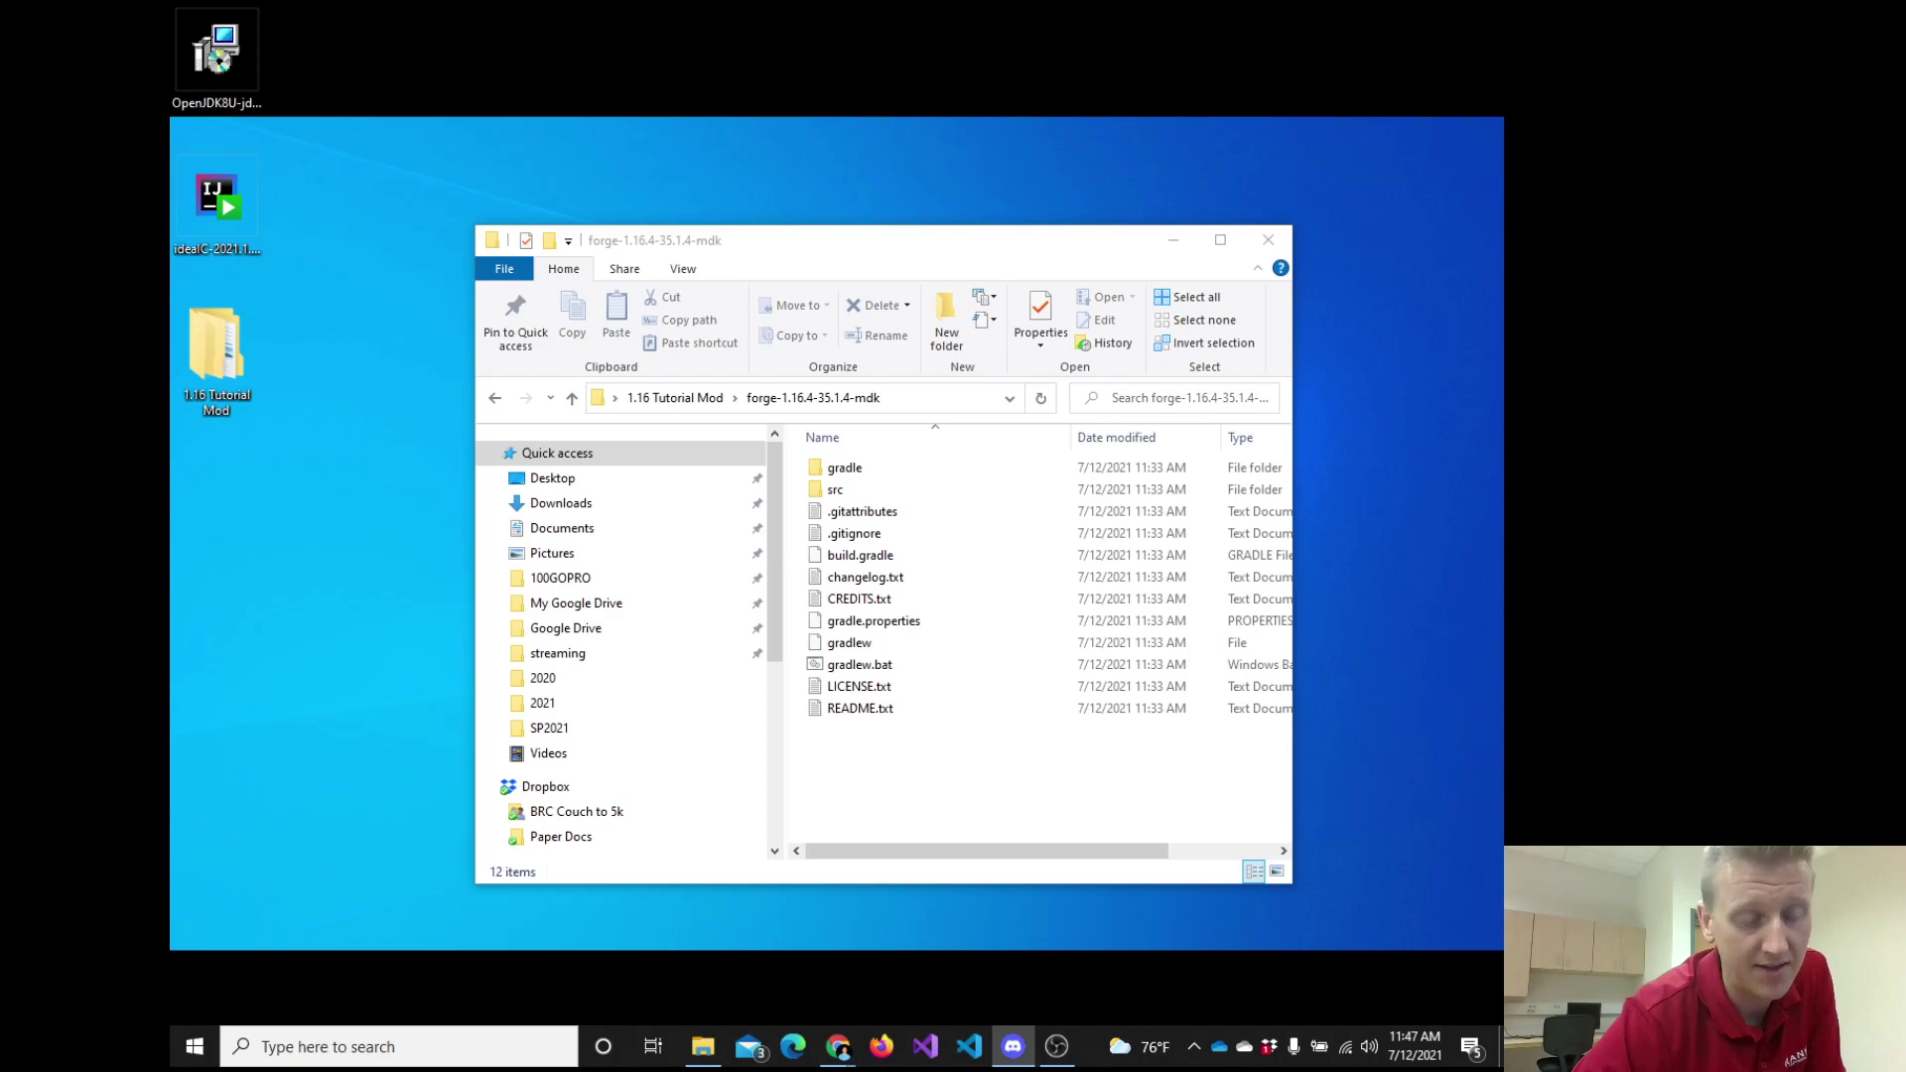
pyautogui.moveTo(973, 810); pyautogui.dragTo(946, 767)
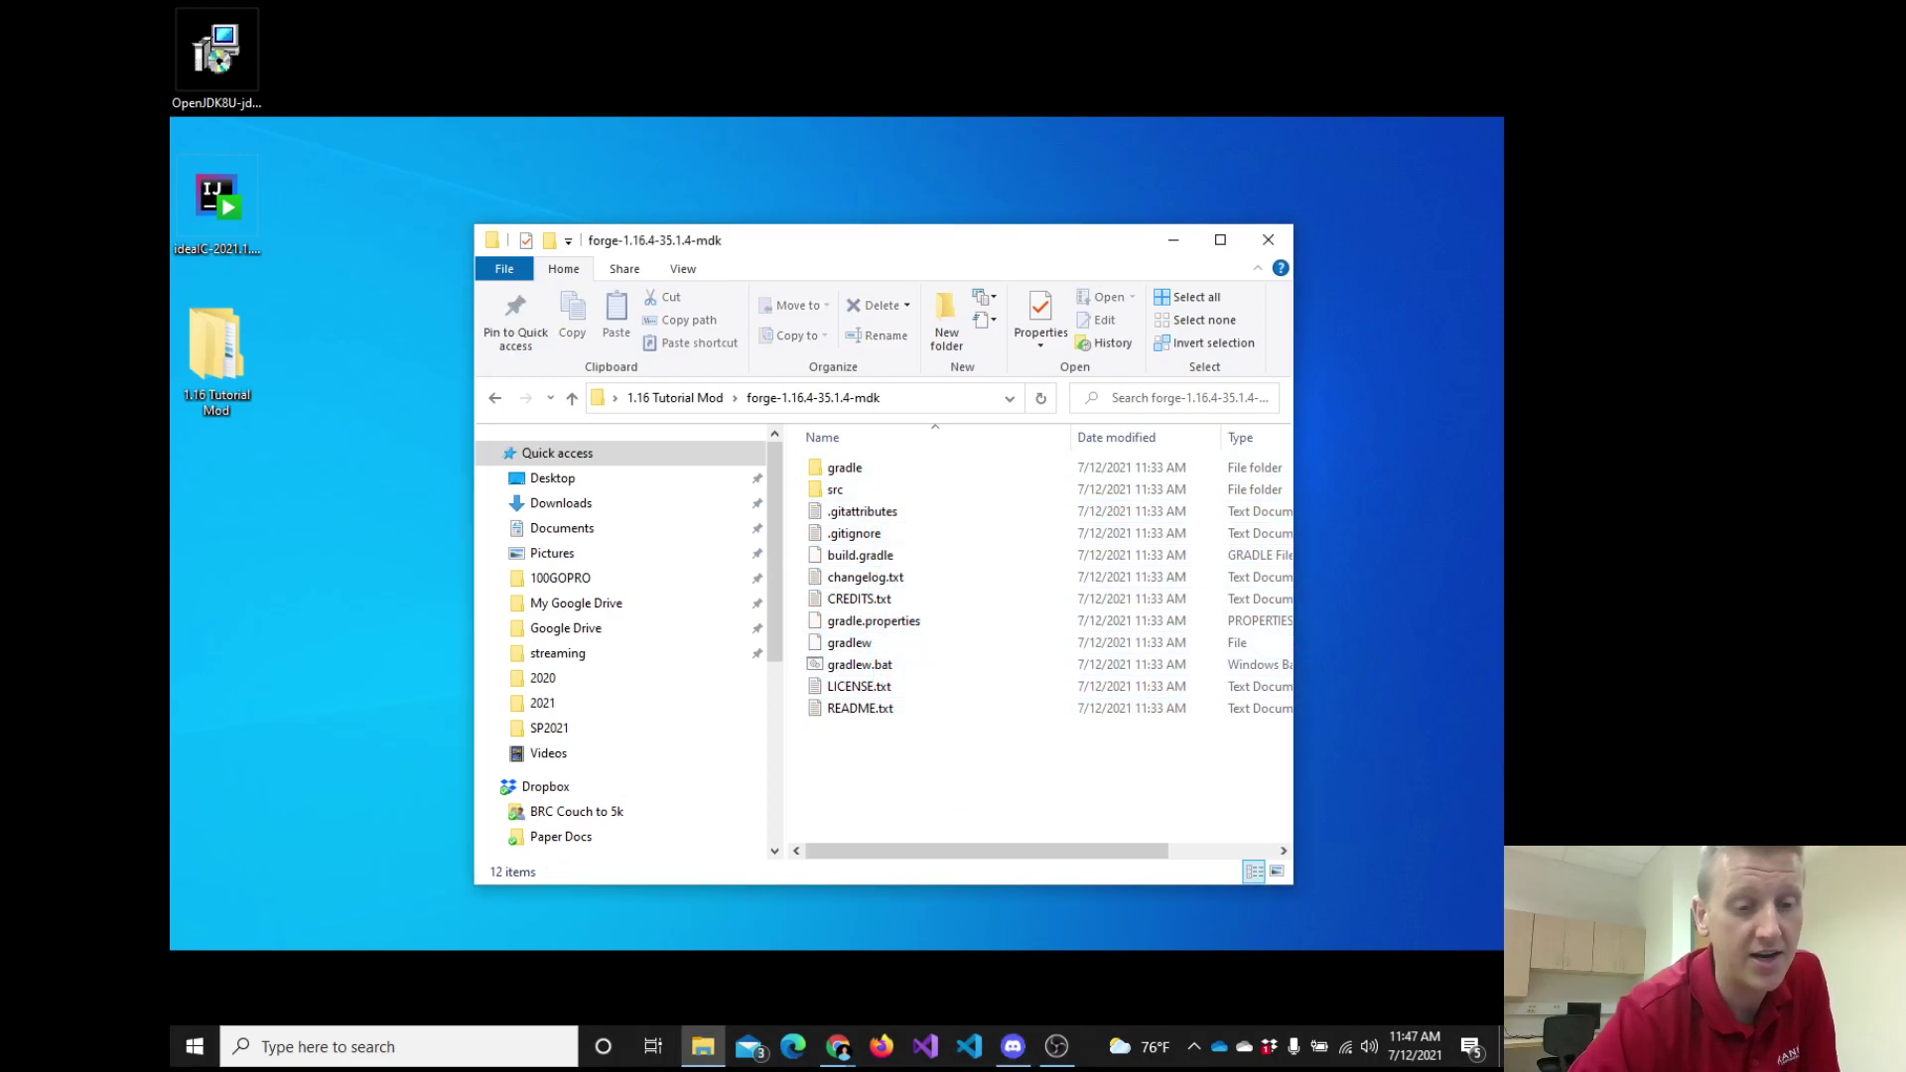